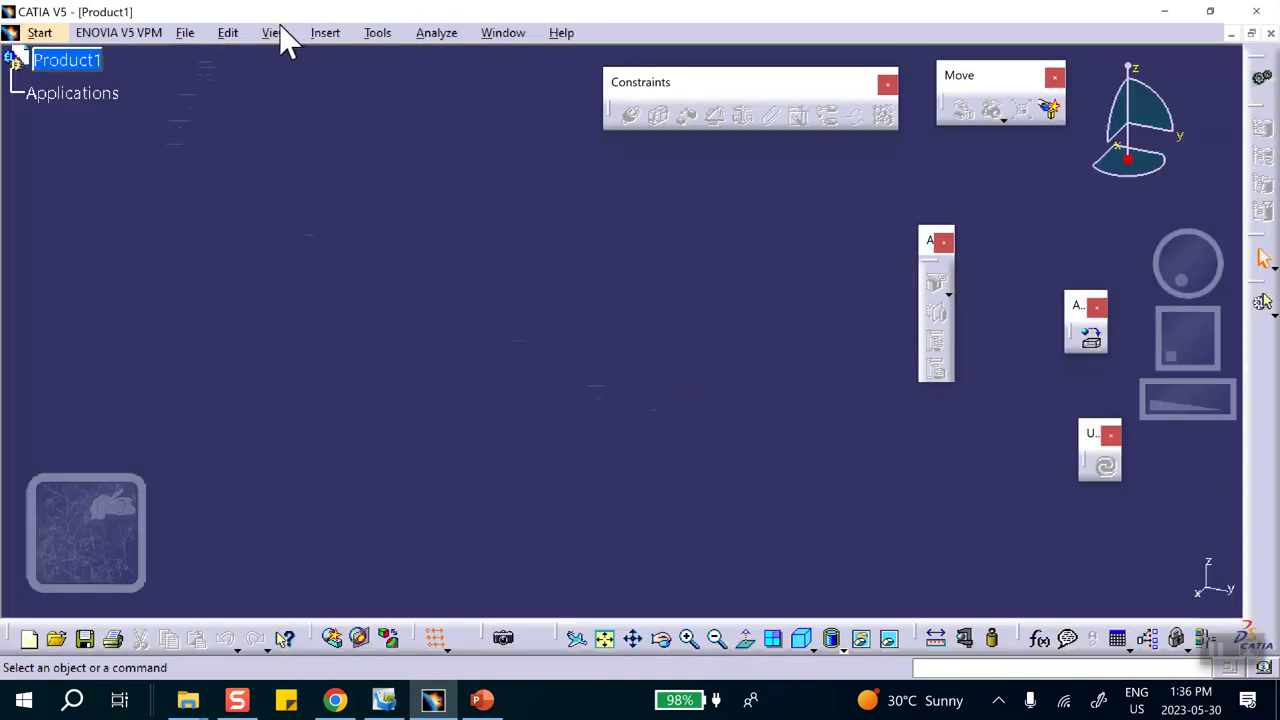
Start saving the product through Save Management and create a Desktop folder named "Assembly Design Crash Course" for it.
click(182, 33)
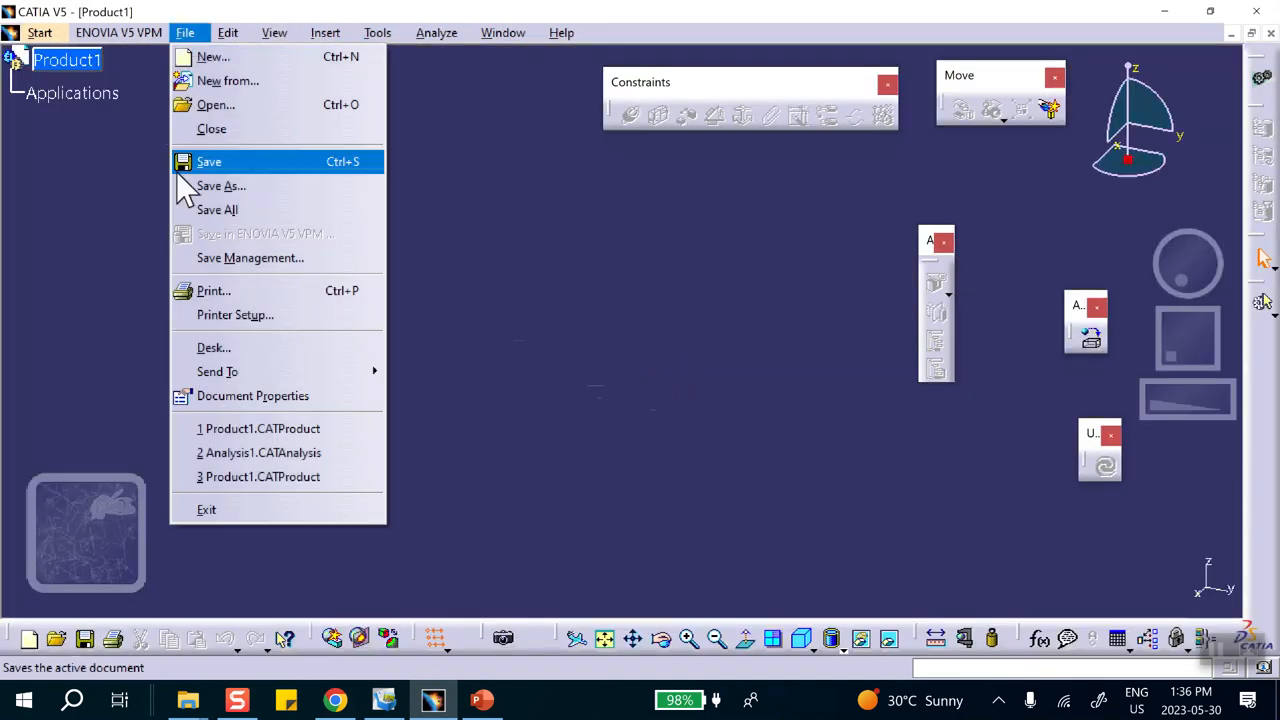
click(209, 262)
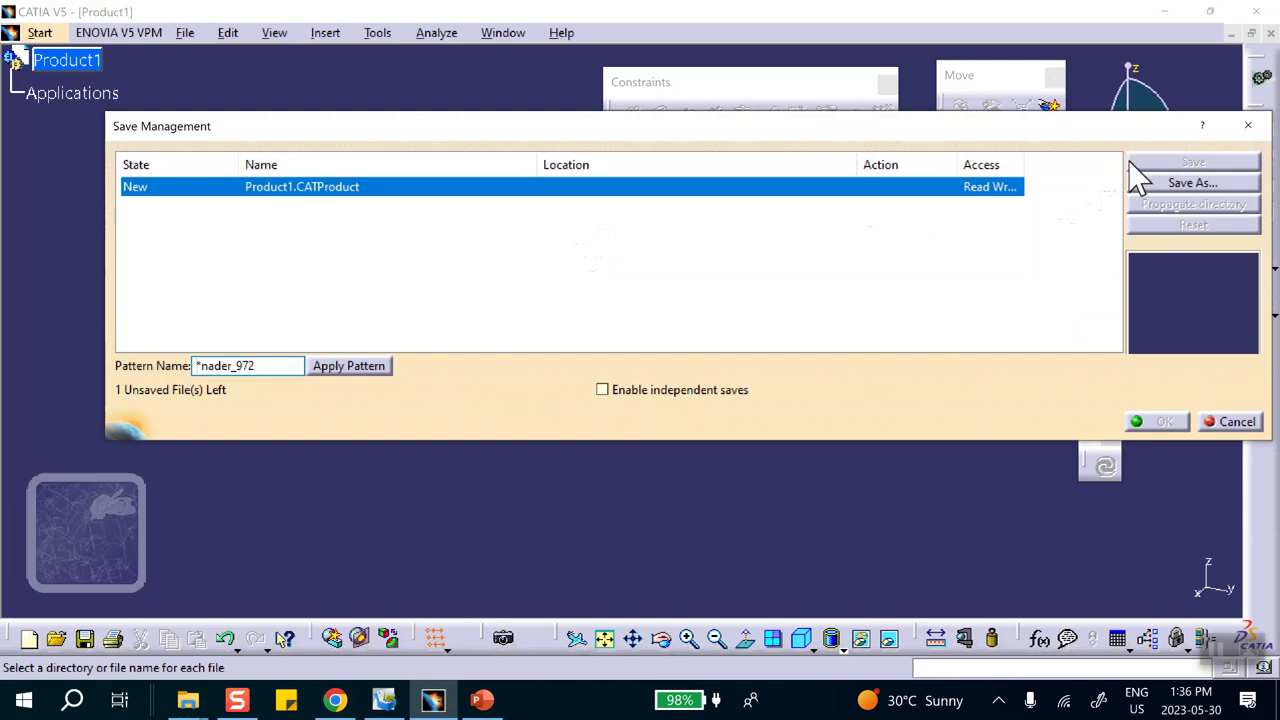
click(1147, 176)
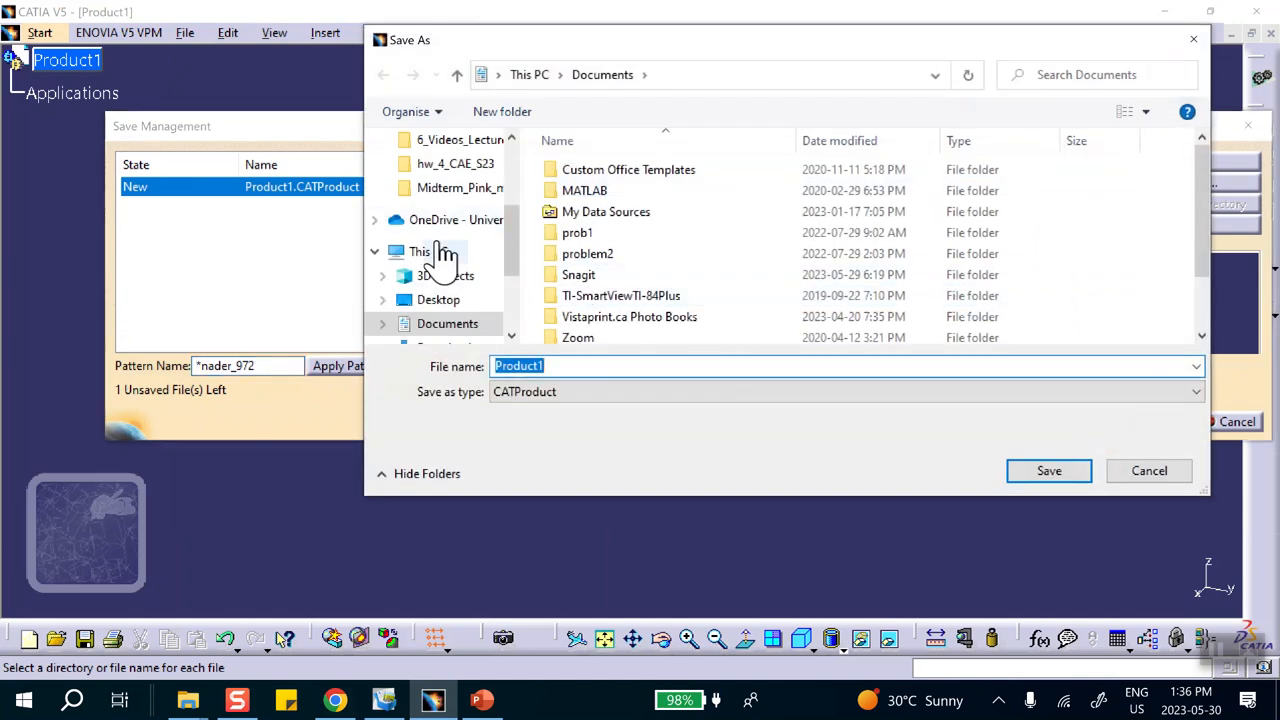
click(436, 301)
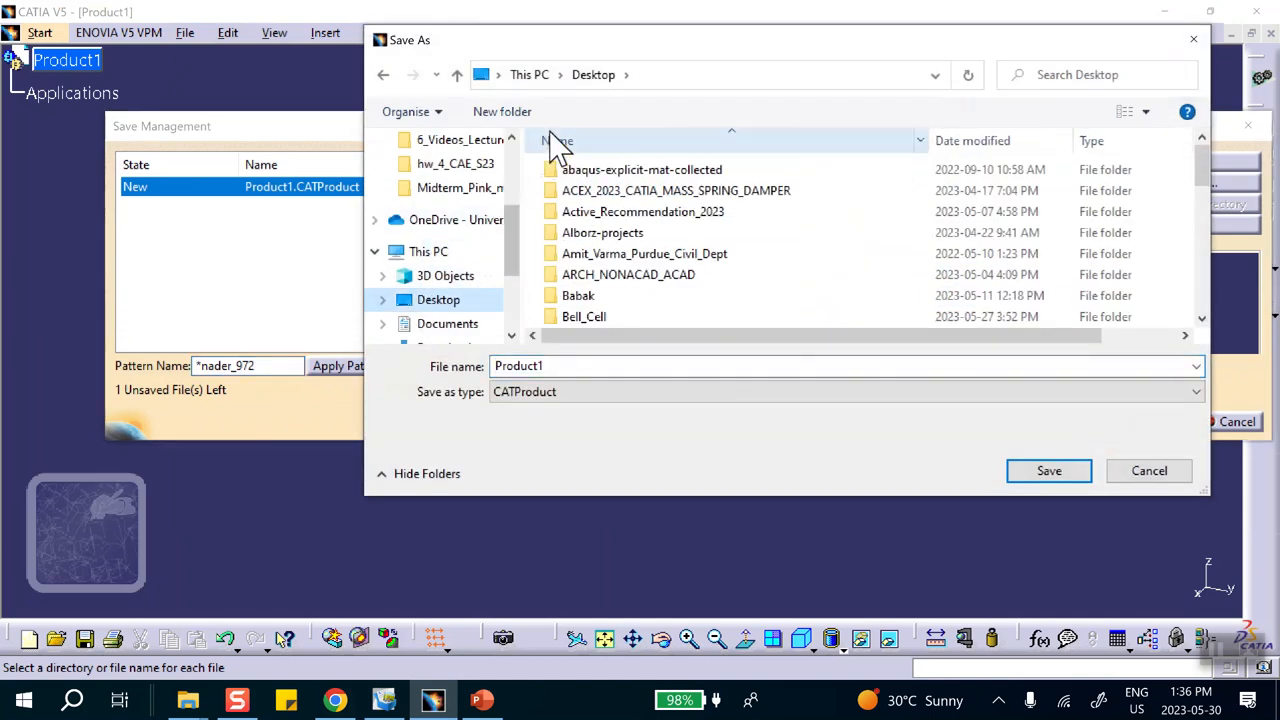
click(503, 112)
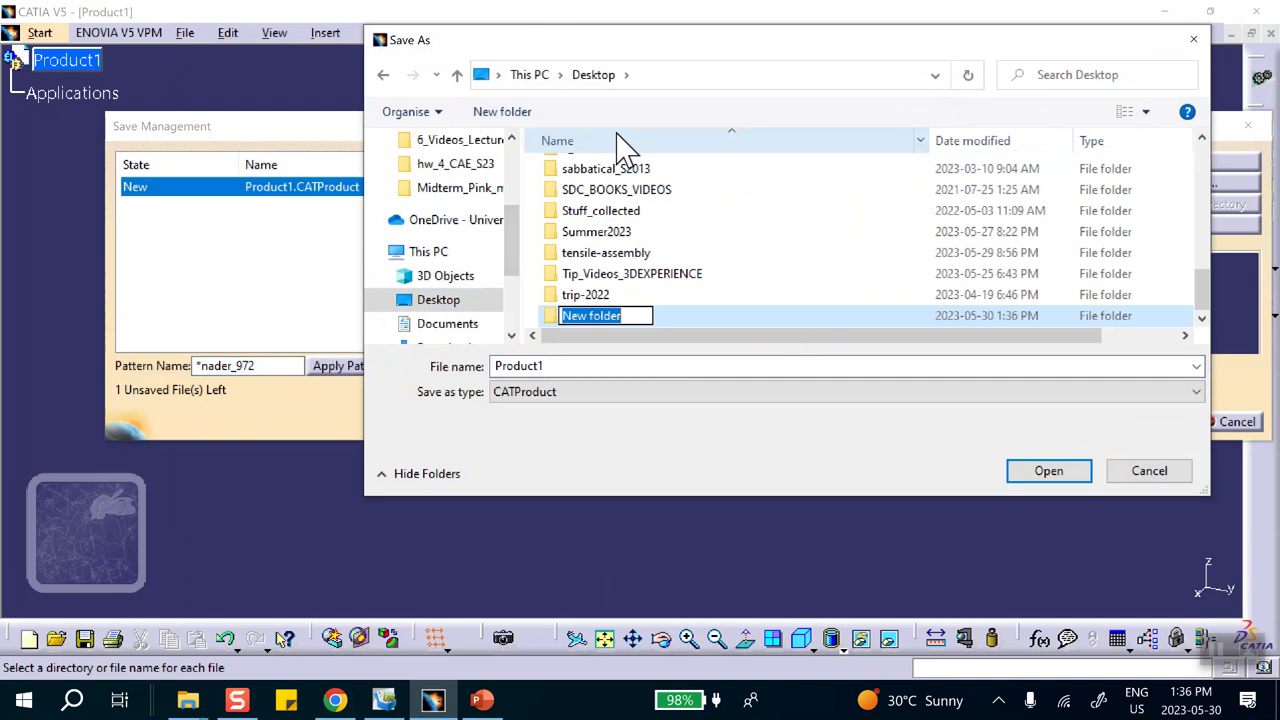
text(assemb)
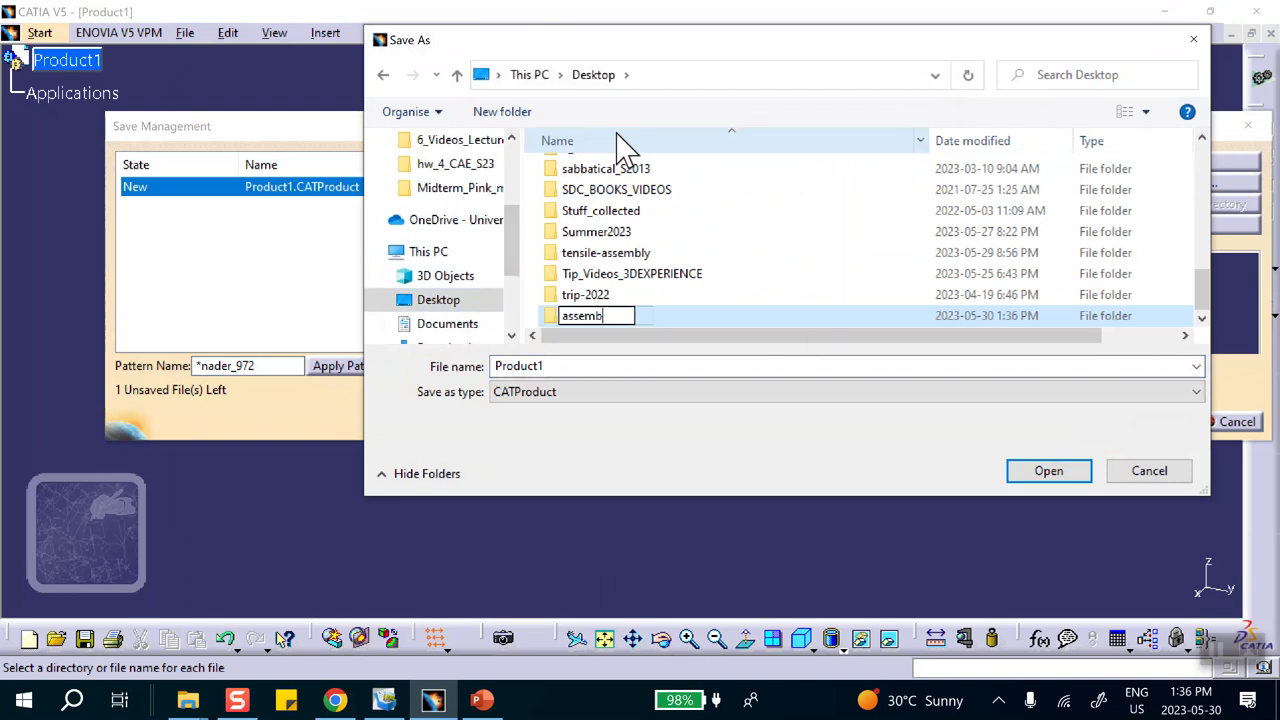
text(ly Design)
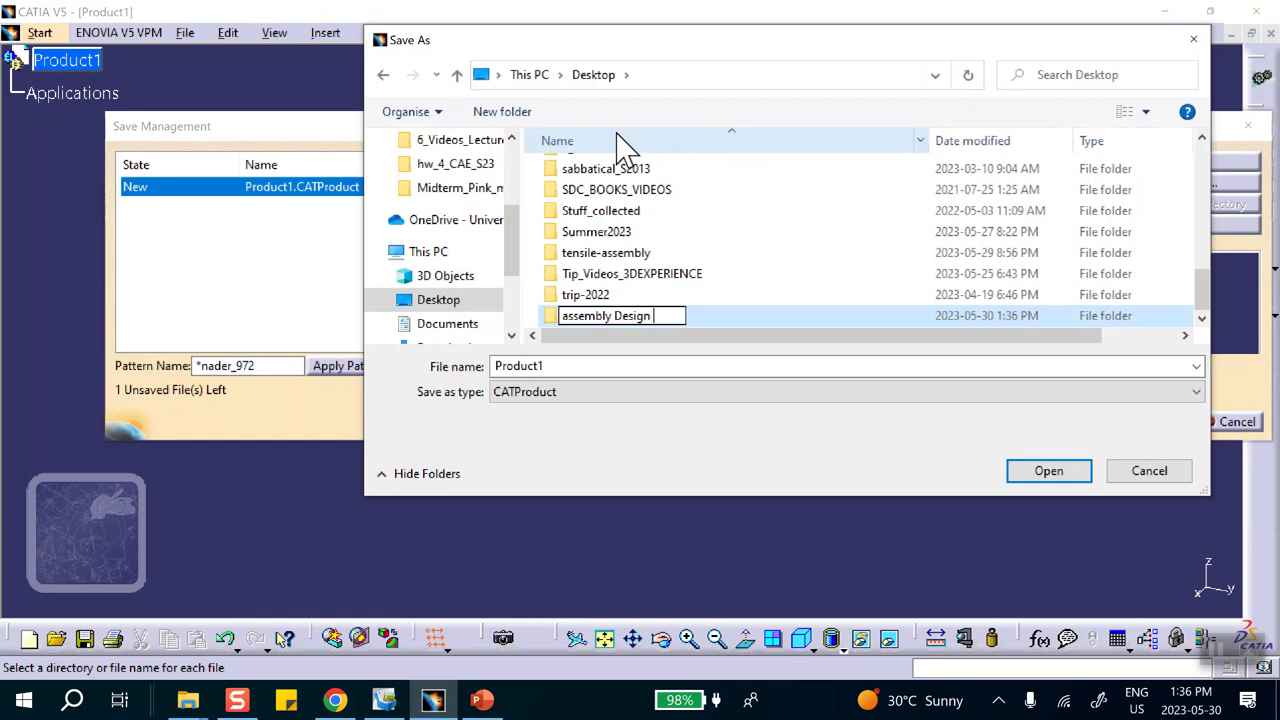
text( Crash Course)
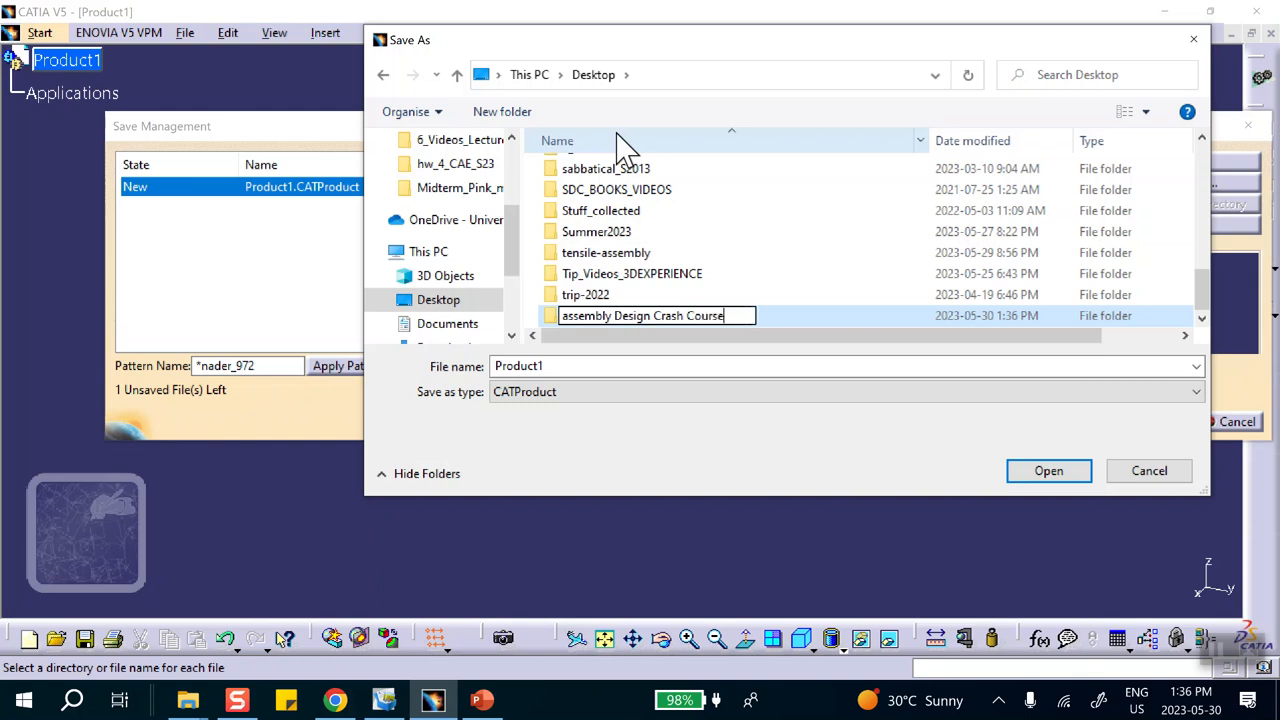
key(Home)
key(Delete)
text(A)
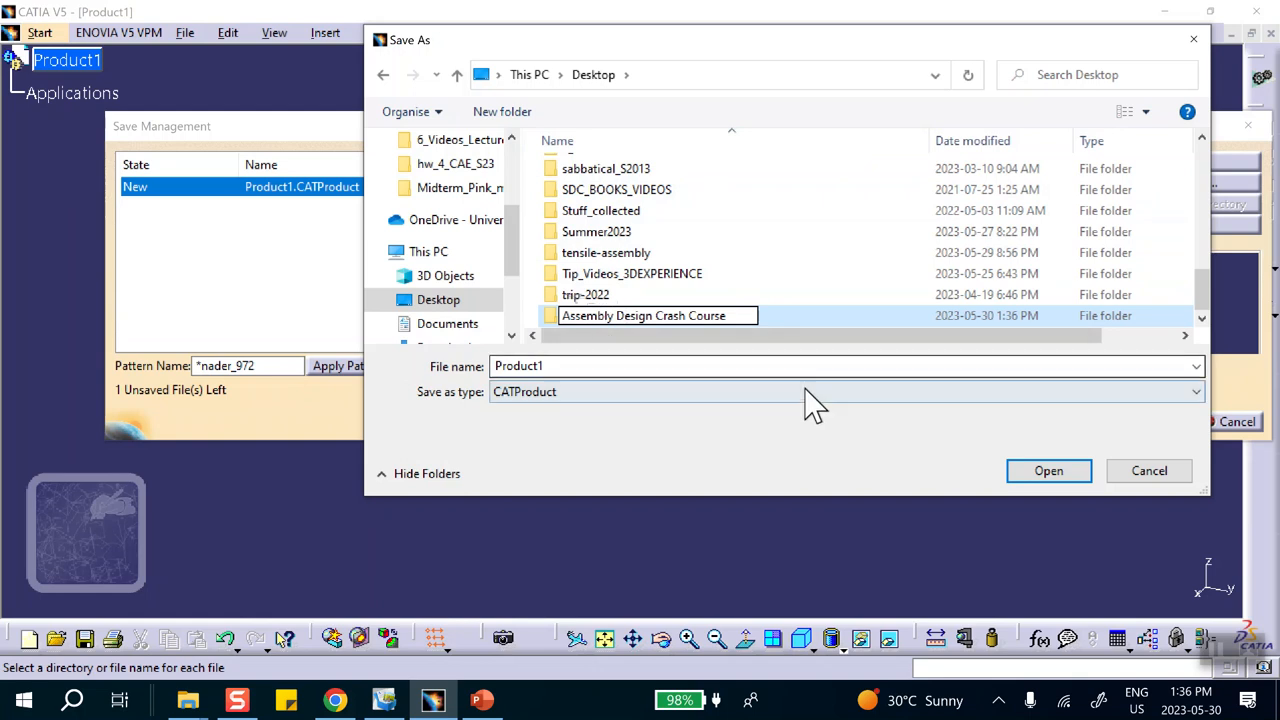
Save the product as Product1 of type CATProduct in the Assembly Design Crash Course folder and confirm Save Management.
click(1048, 471)
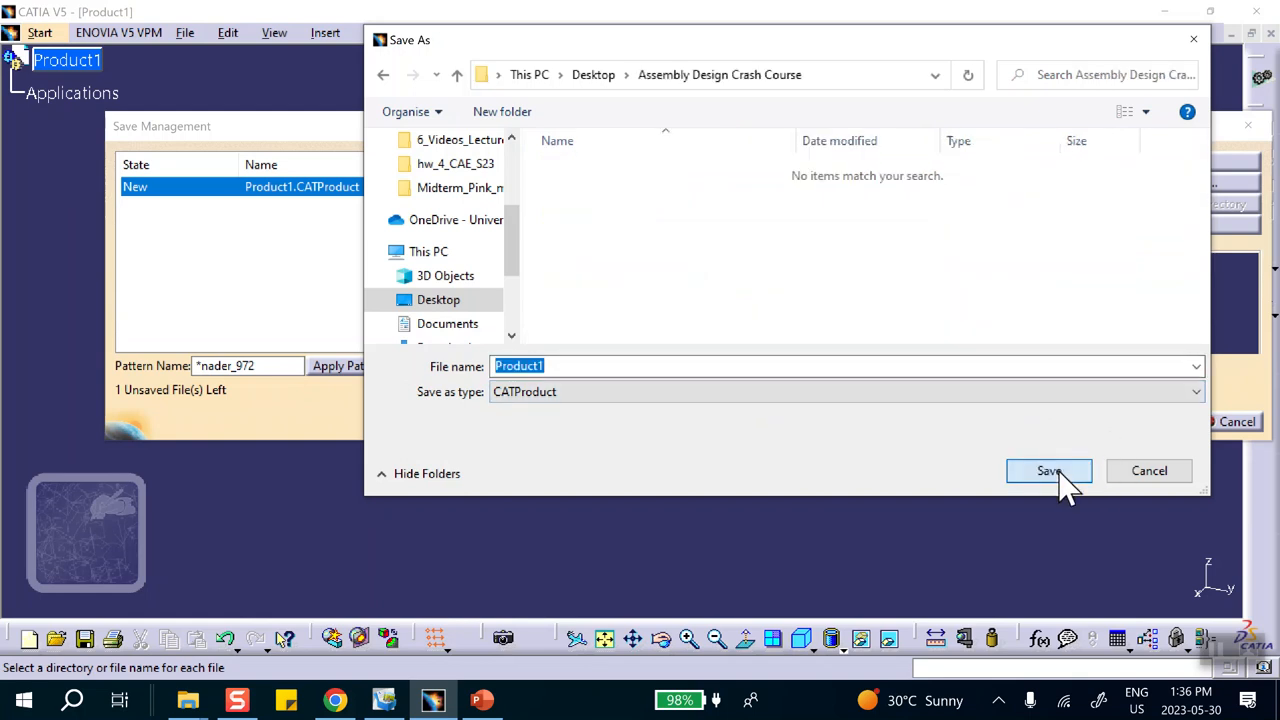
click(1050, 471)
click(1163, 424)
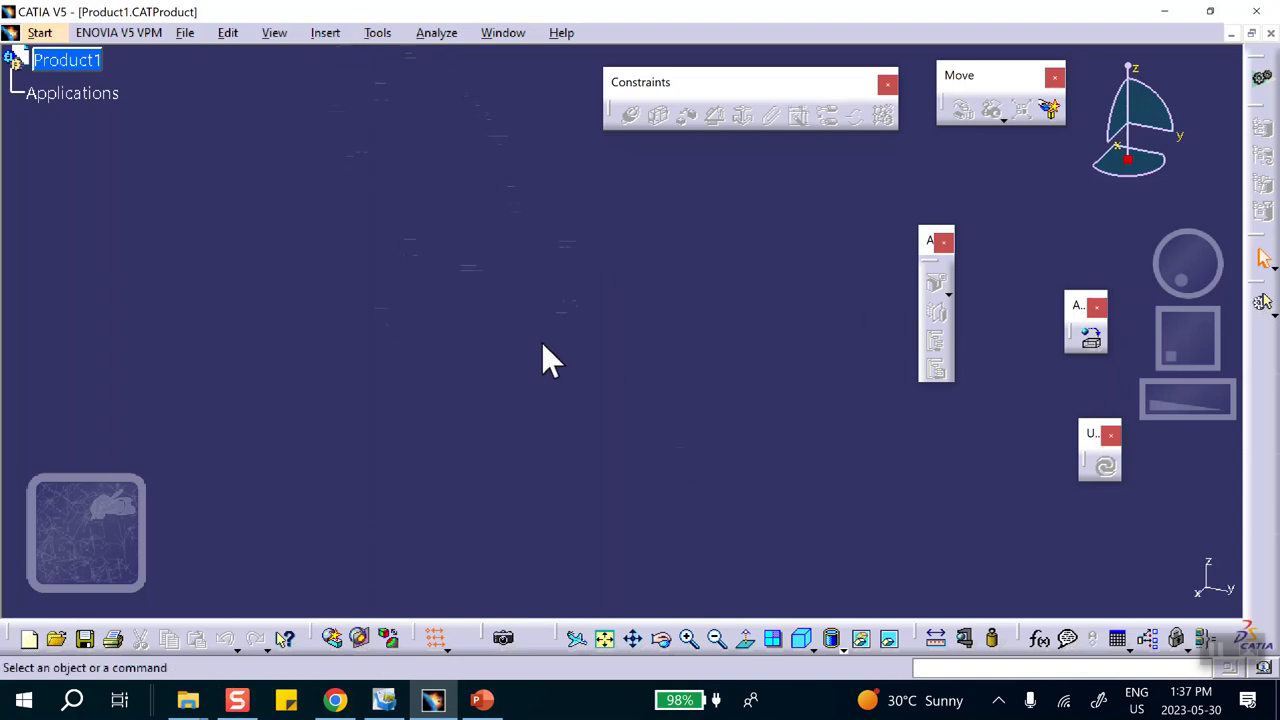
Insert a new part into Product1.
click(327, 34)
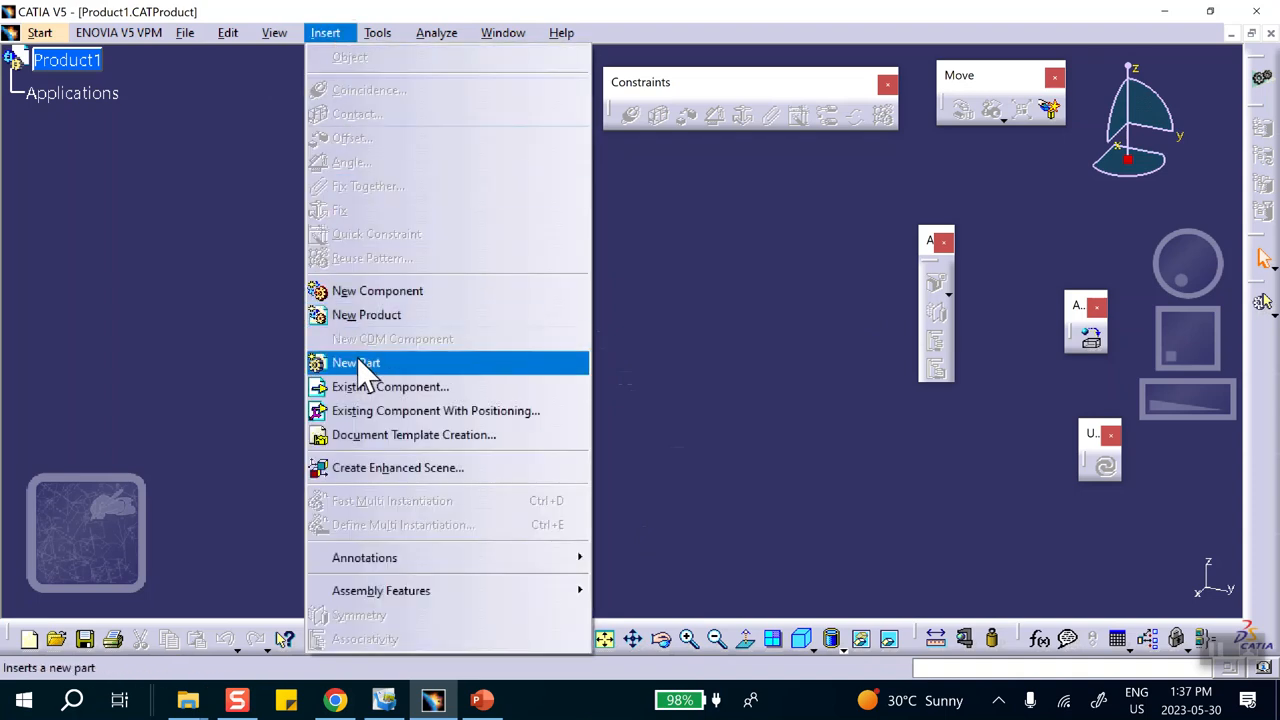
click(410, 363)
click(55, 60)
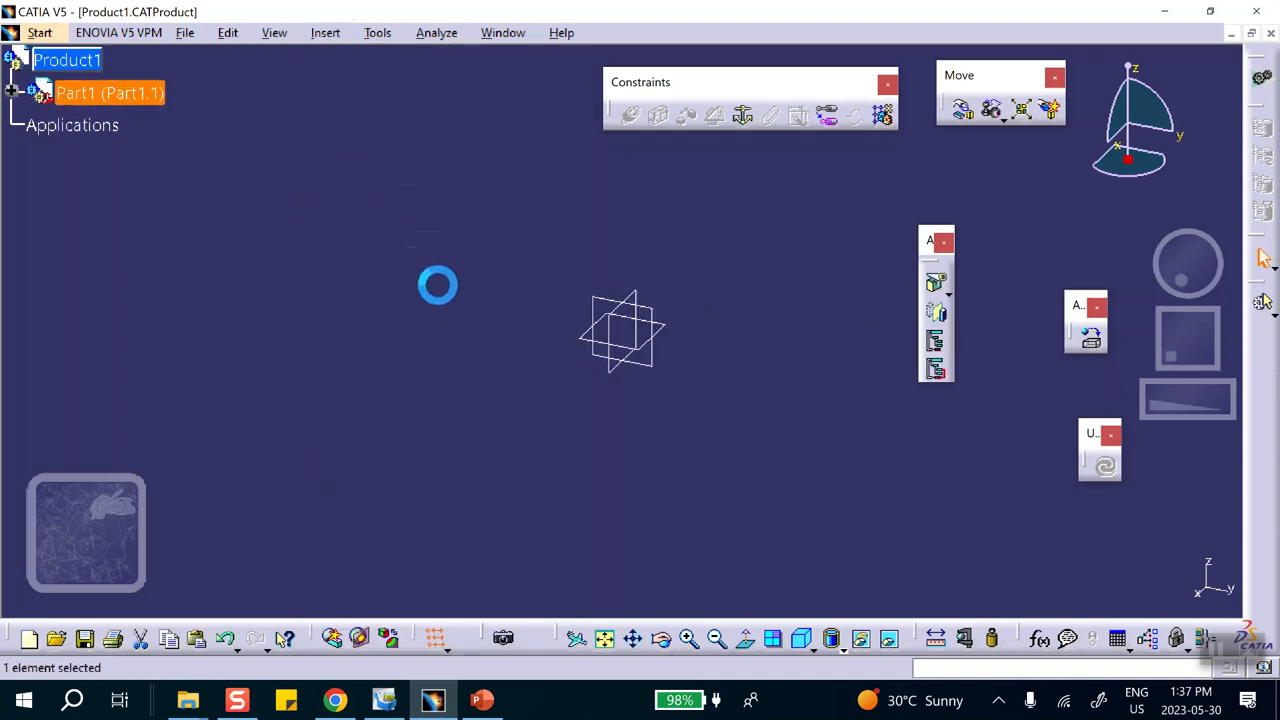
Set both the instance name and the part number of the inserted part to "left bearing".
click(11, 91)
right_click(120, 93)
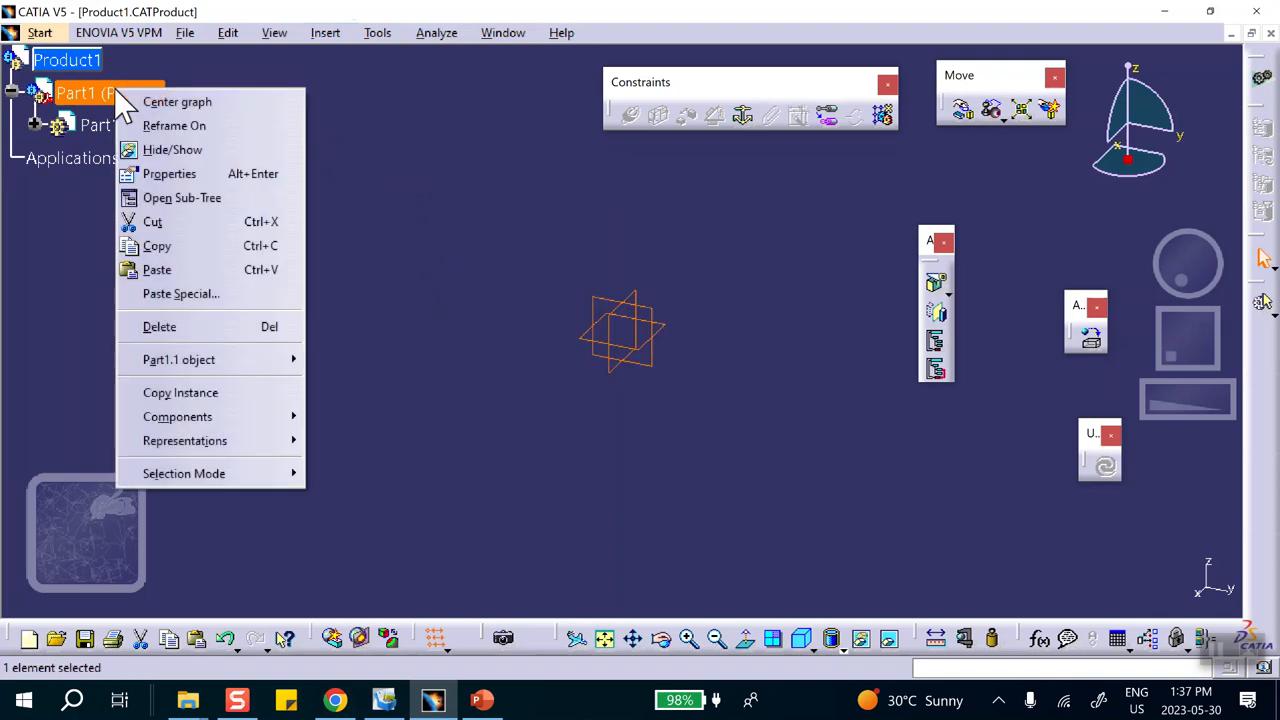
click(180, 174)
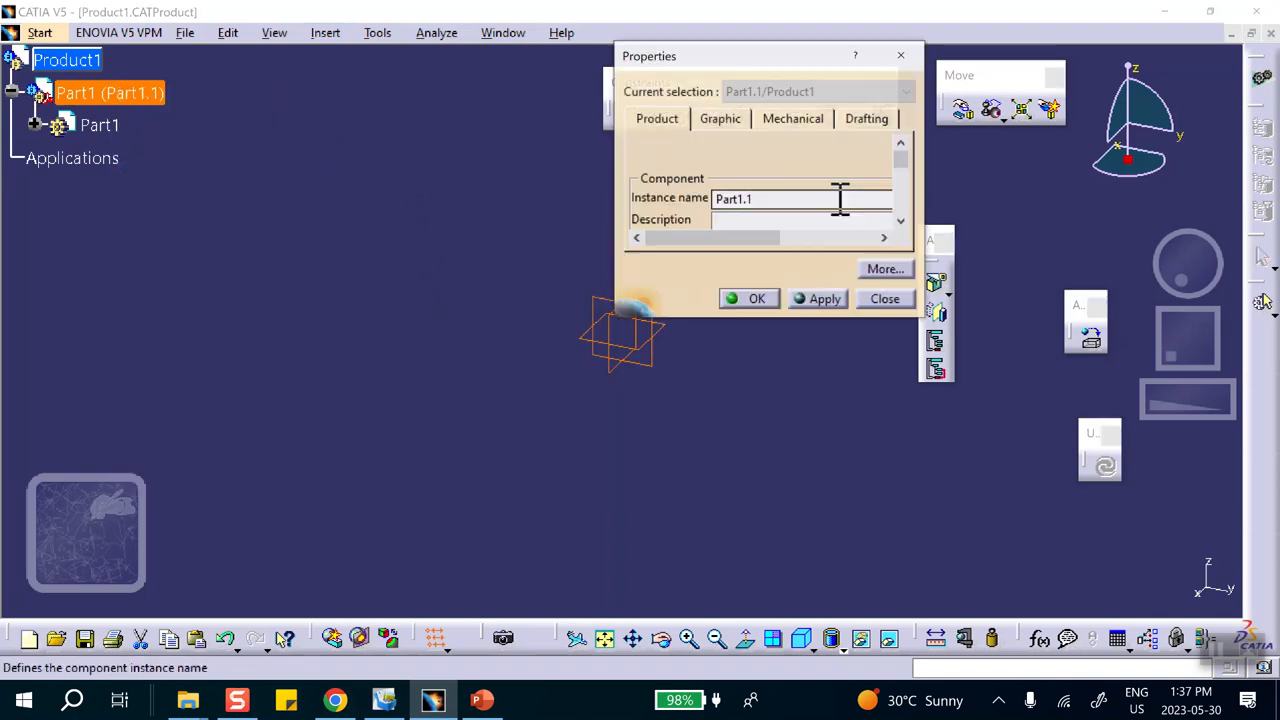
drag(806, 198, 559, 180)
text(left bearing)
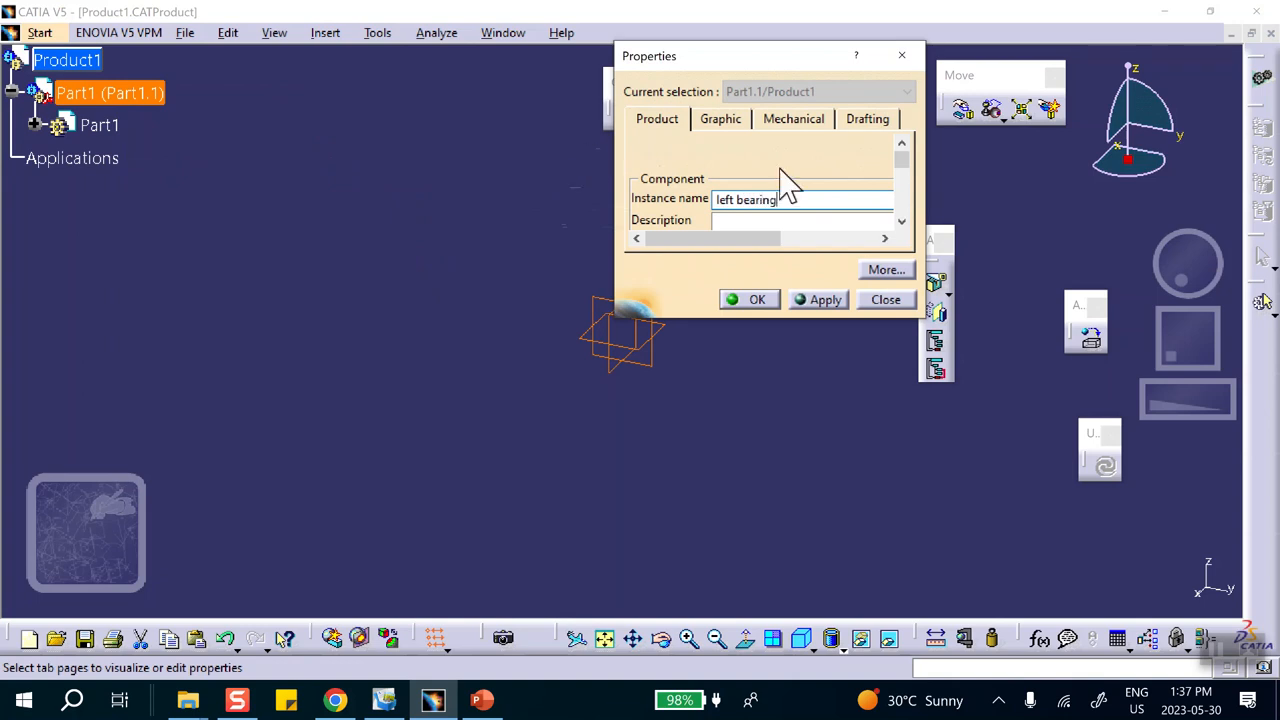
drag(903, 168, 905, 195)
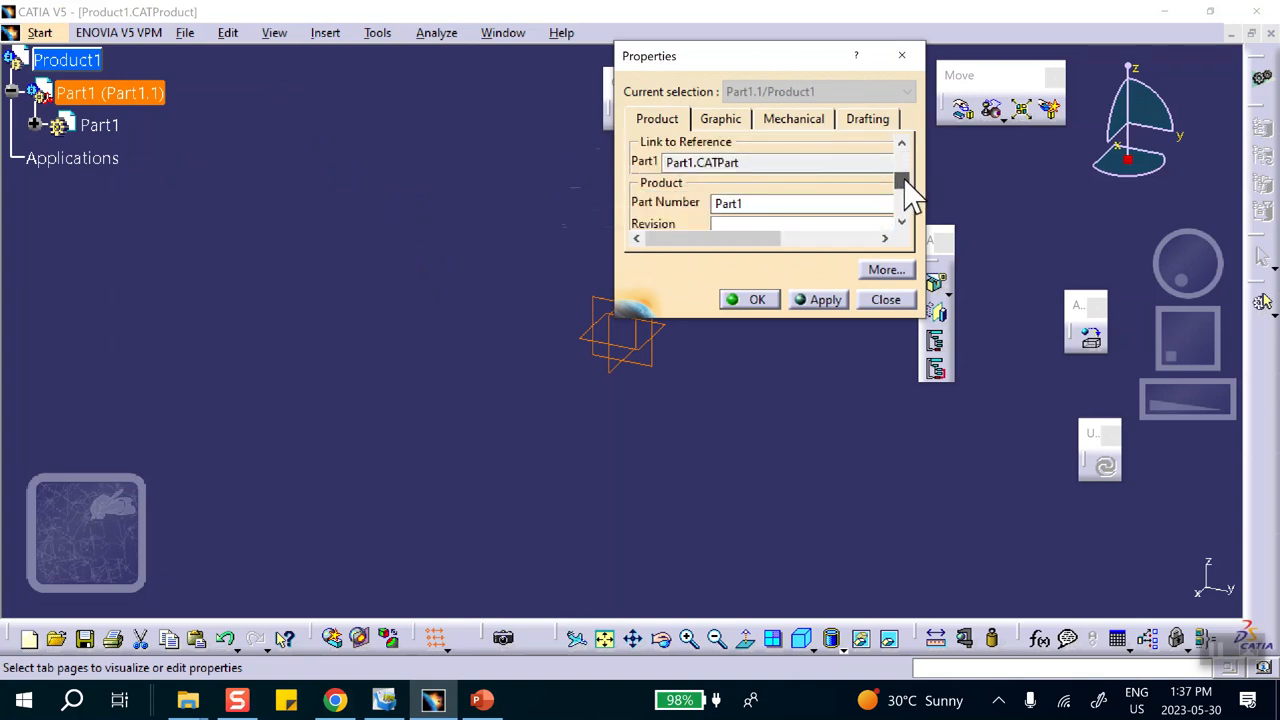
drag(771, 209, 569, 212)
text(left bearing)
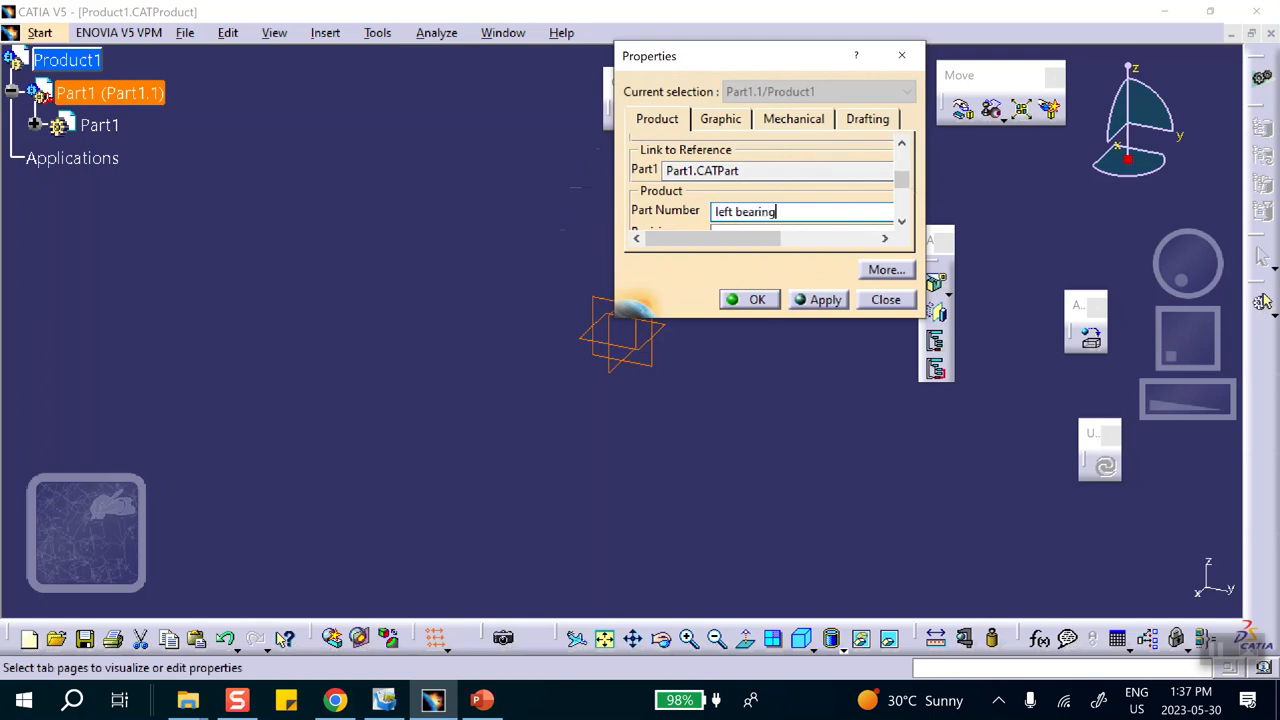
click(757, 299)
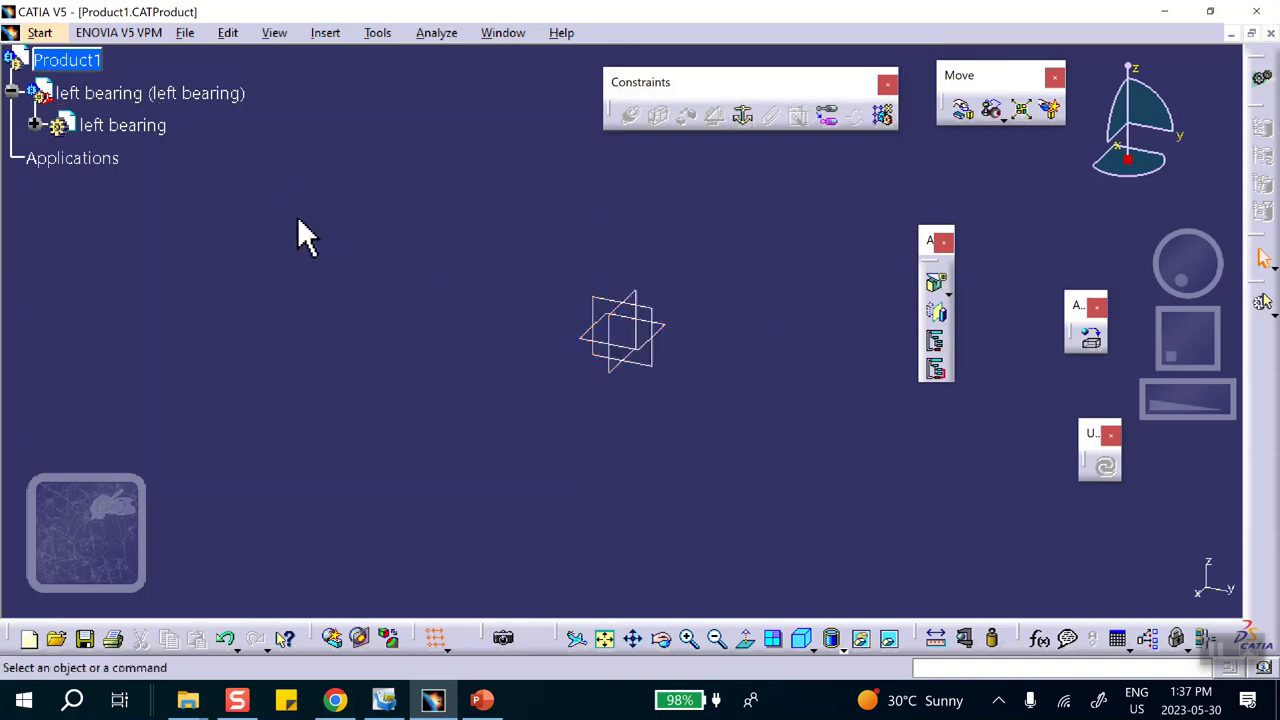
Activate the left bearing part for Part Design and open a sketch on its yz plane.
double_click(60, 127)
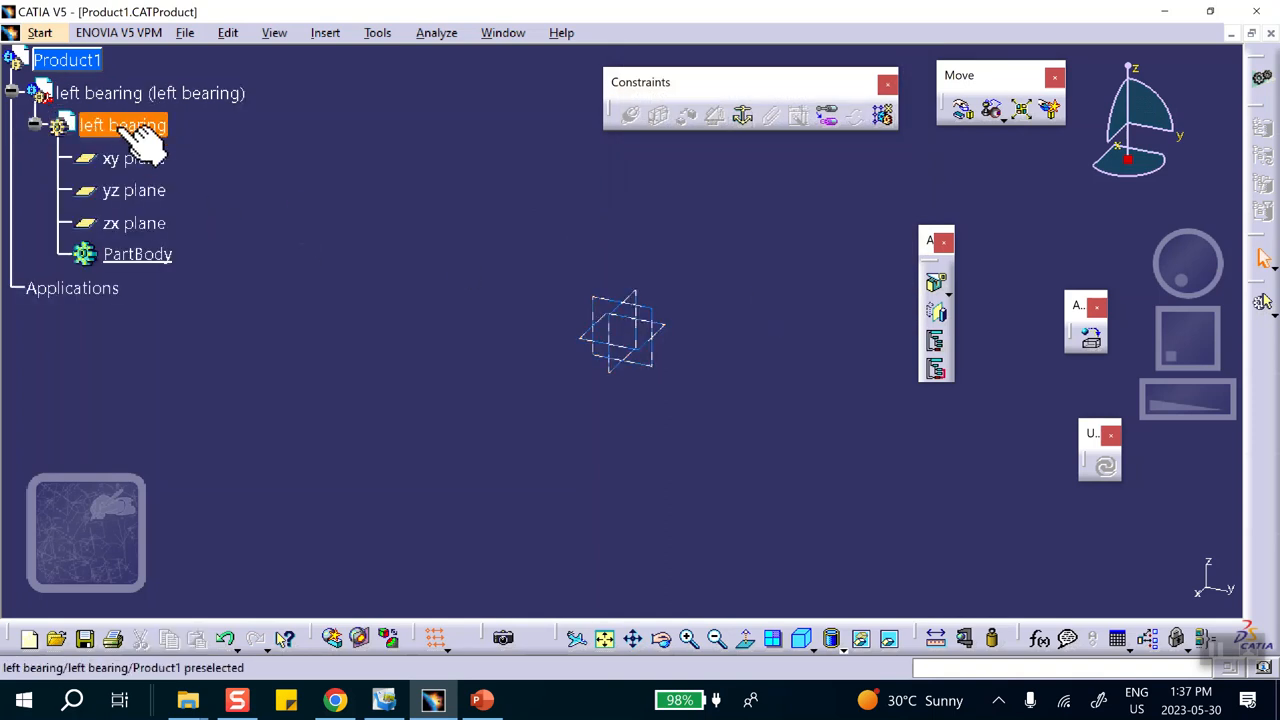
click(636, 314)
click(656, 343)
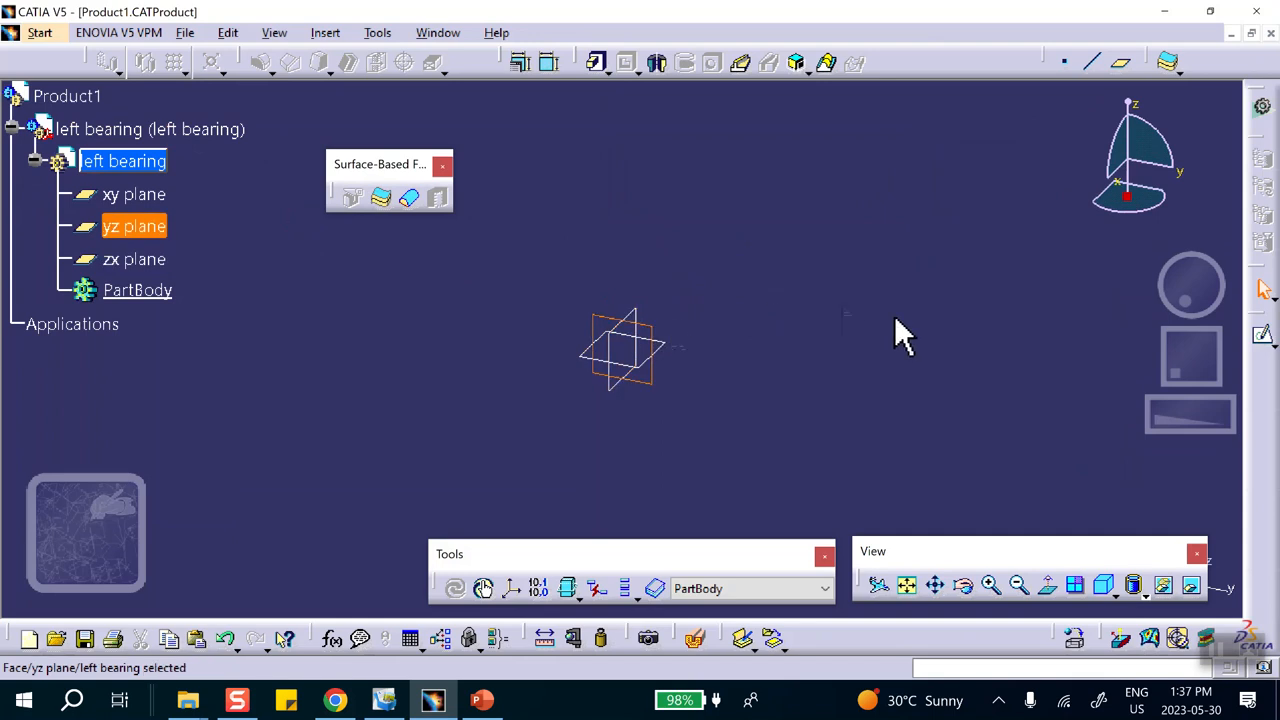
click(1263, 339)
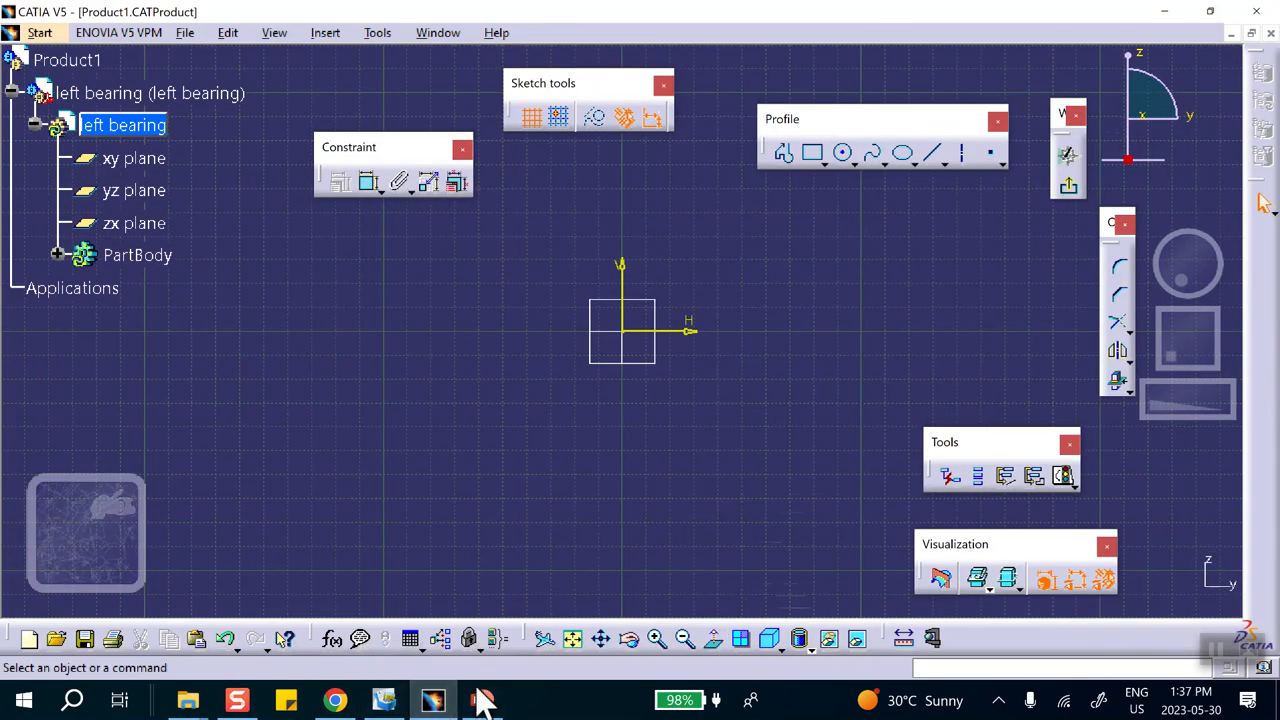
Check the bearing drawing in PowerPoint and sketch a closed arch profile based on the horizontal axis, sides about 2.57 in high, arc radius about 1.13 in.
click(481, 700)
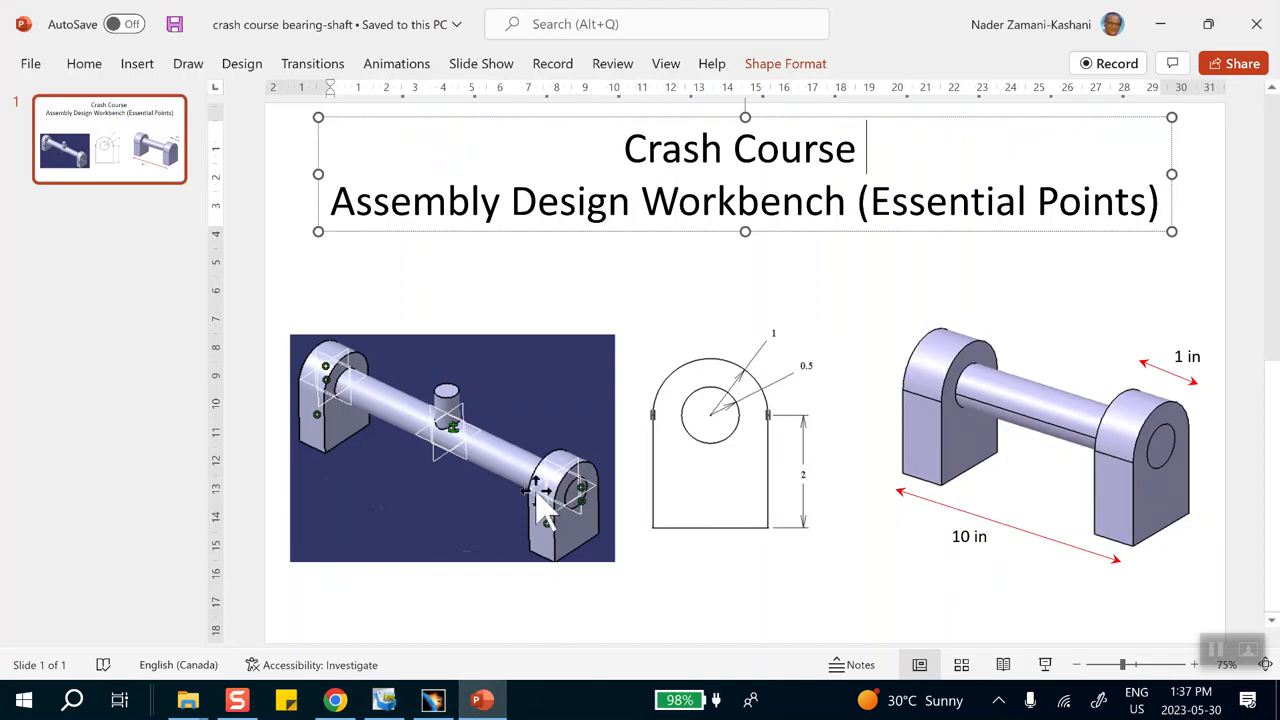
click(1150, 20)
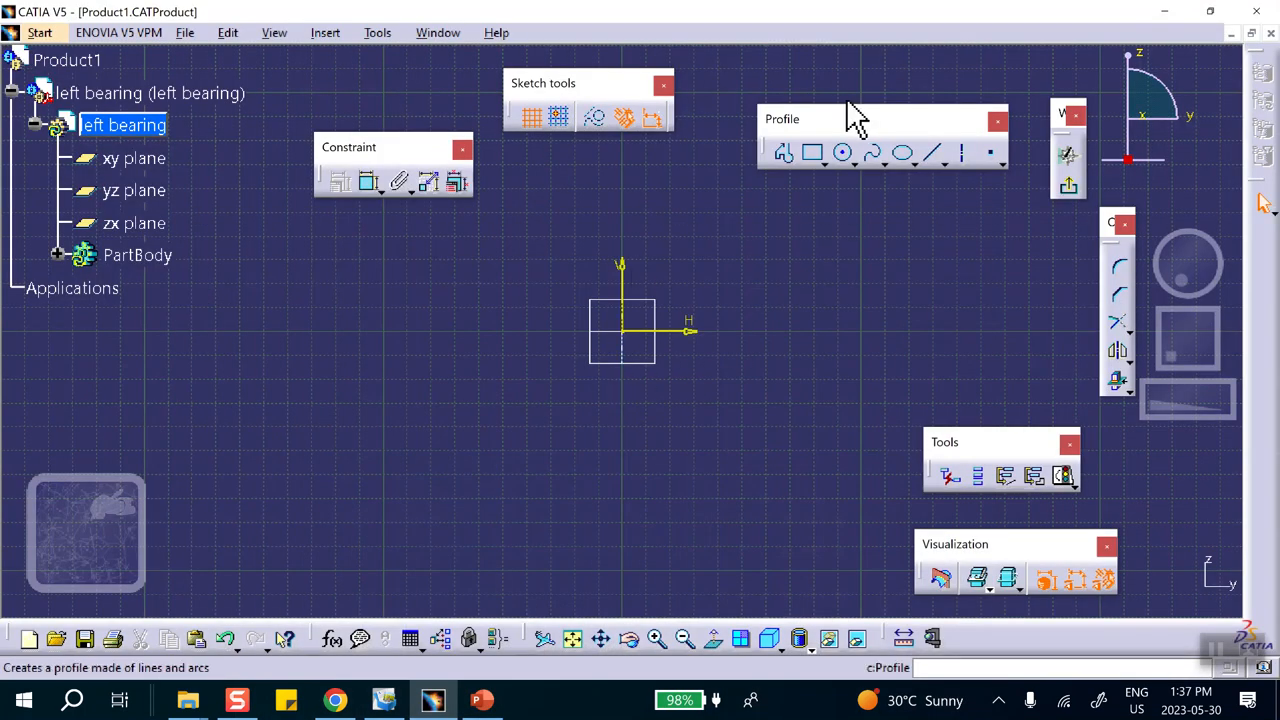
mouse_move(772, 172)
middle_down()
mouse_move(746, 197)
mouse_move(726, 303)
middle_up()
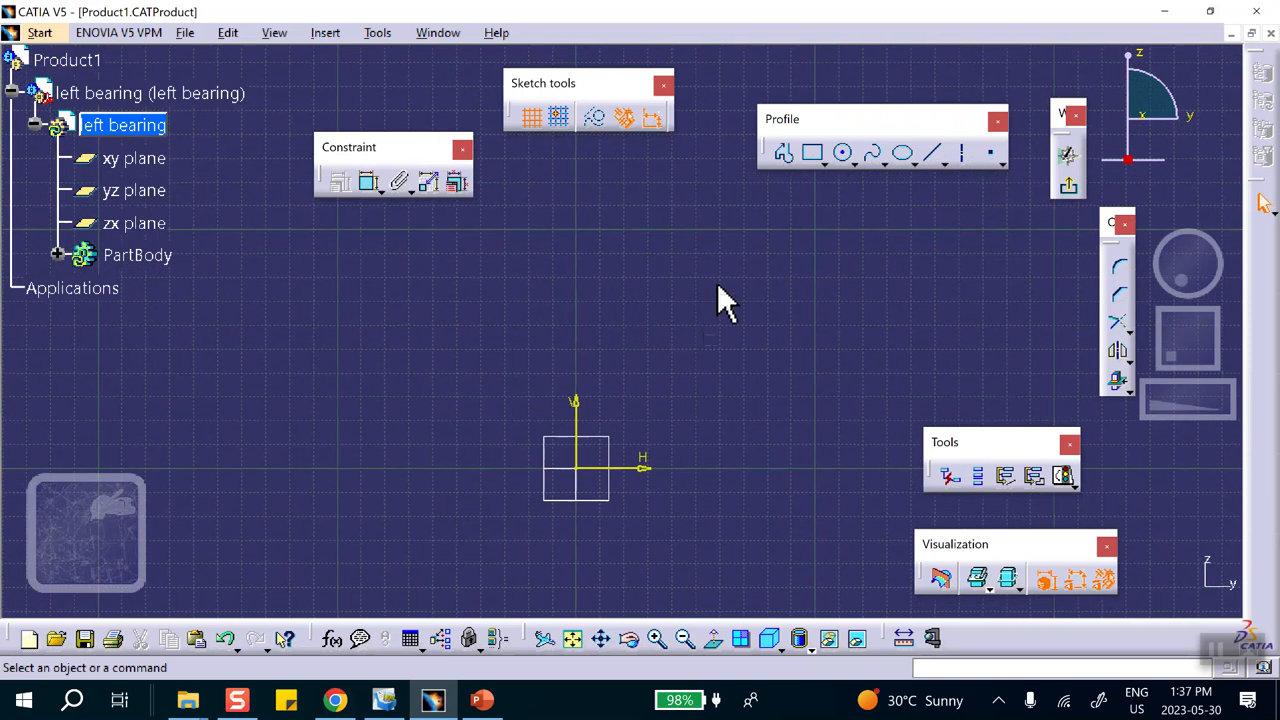
click(783, 155)
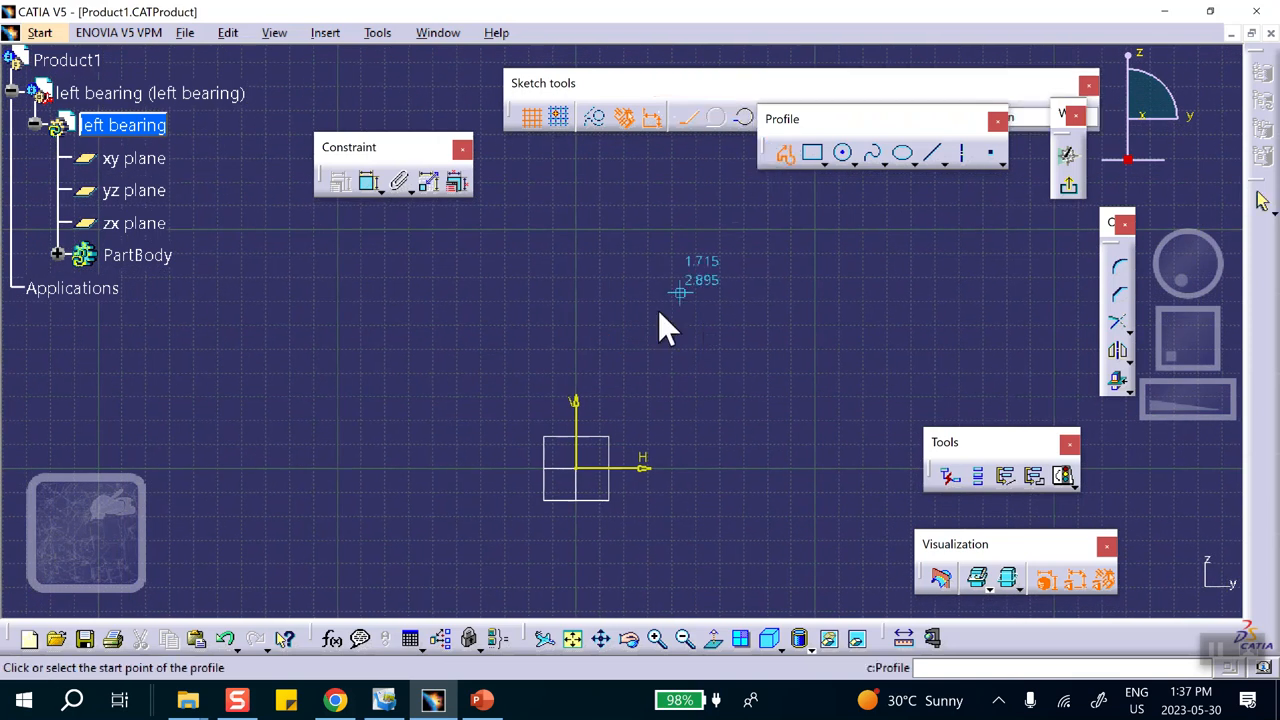
click(501, 462)
click(501, 312)
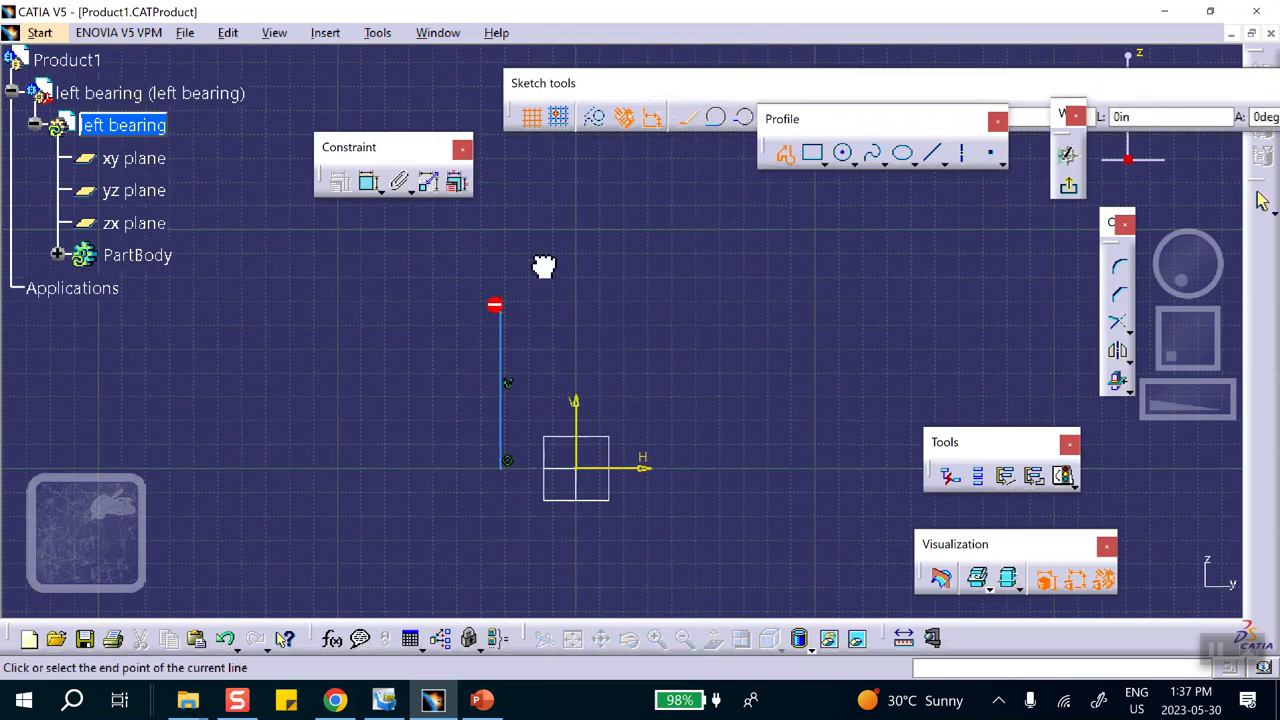
click(637, 311)
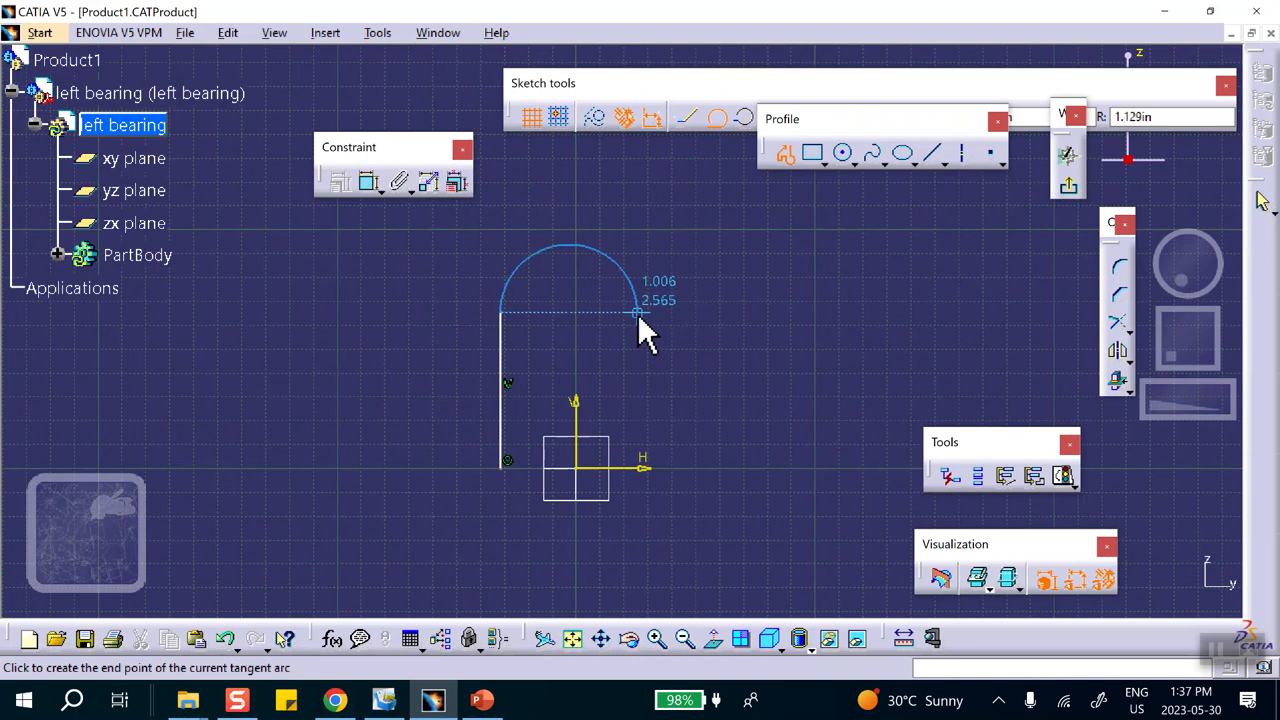
click(640, 467)
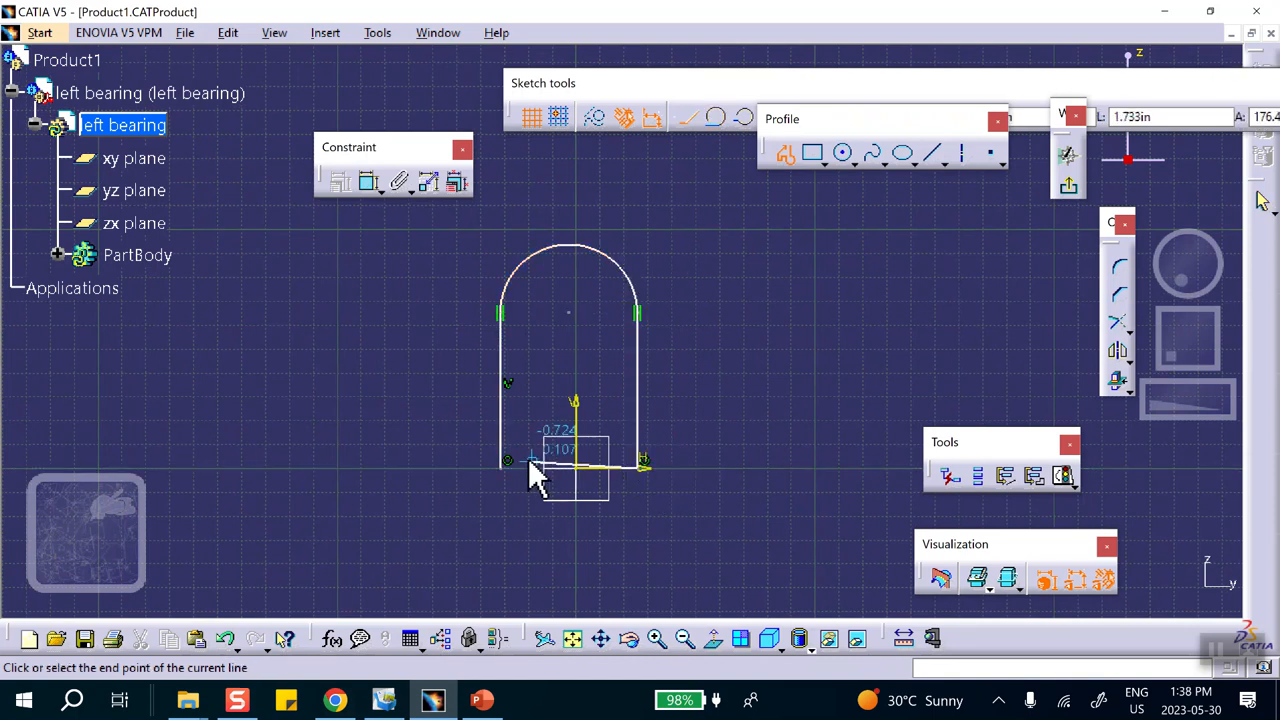
double_click(500, 466)
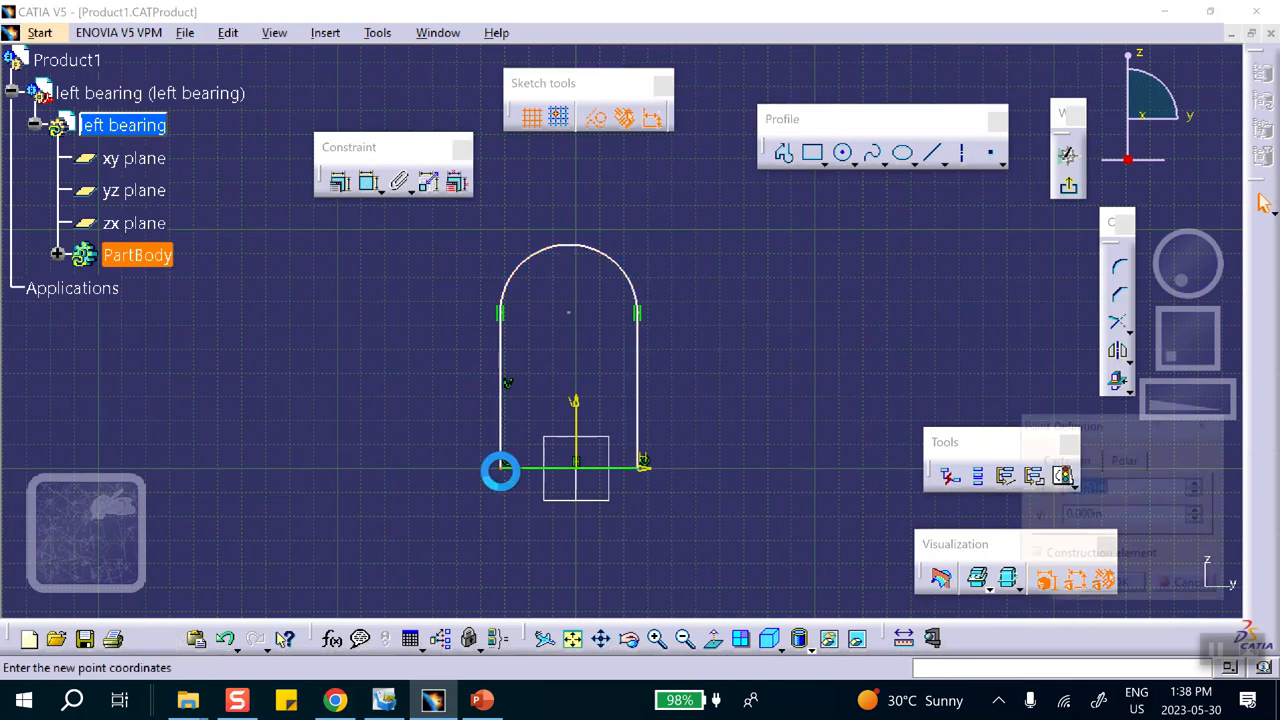
click(1128, 590)
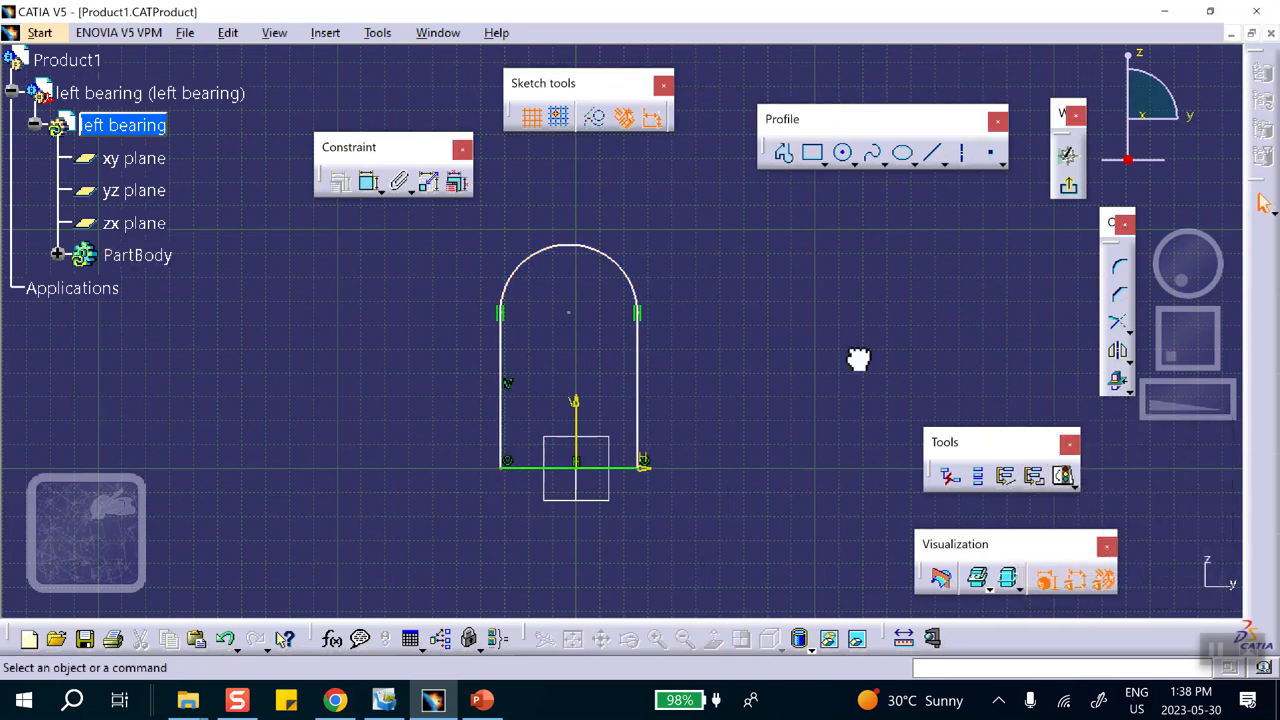
Constrain the arch profile's two vertical sides to be symmetric about the vertical sketch axis.
click(500, 351)
click(637, 371)
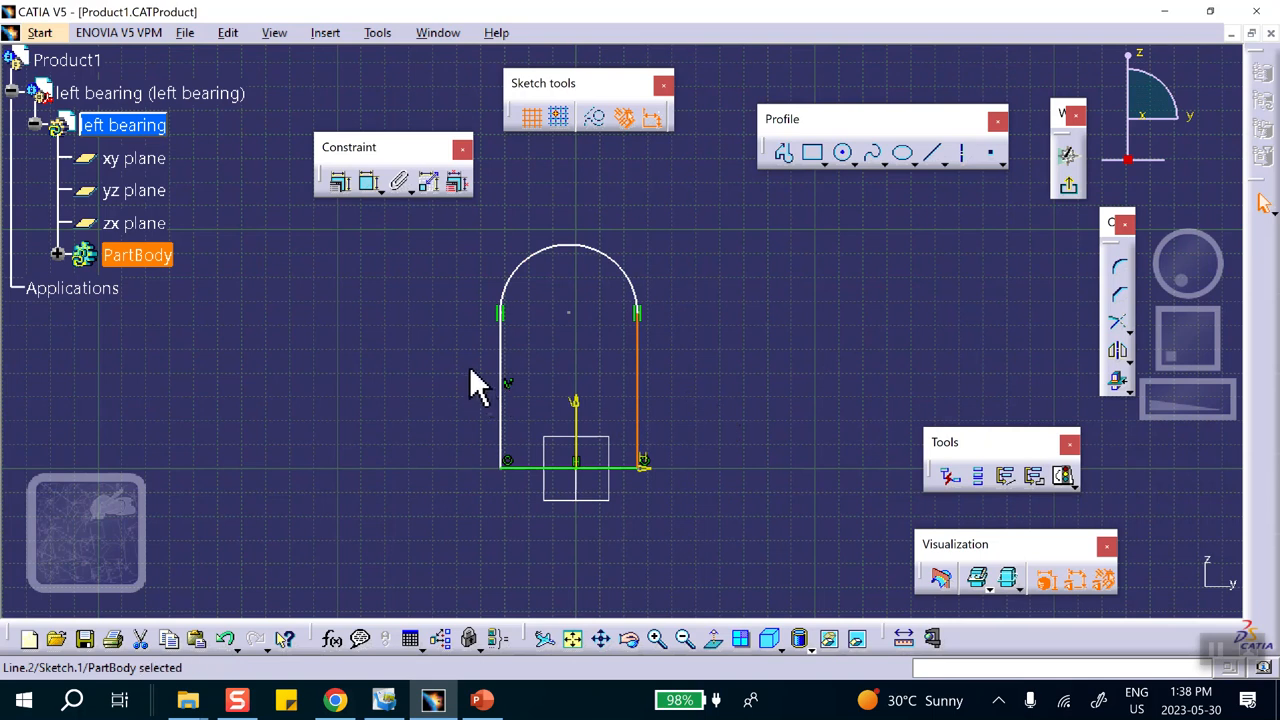
ctrl+click(498, 357)
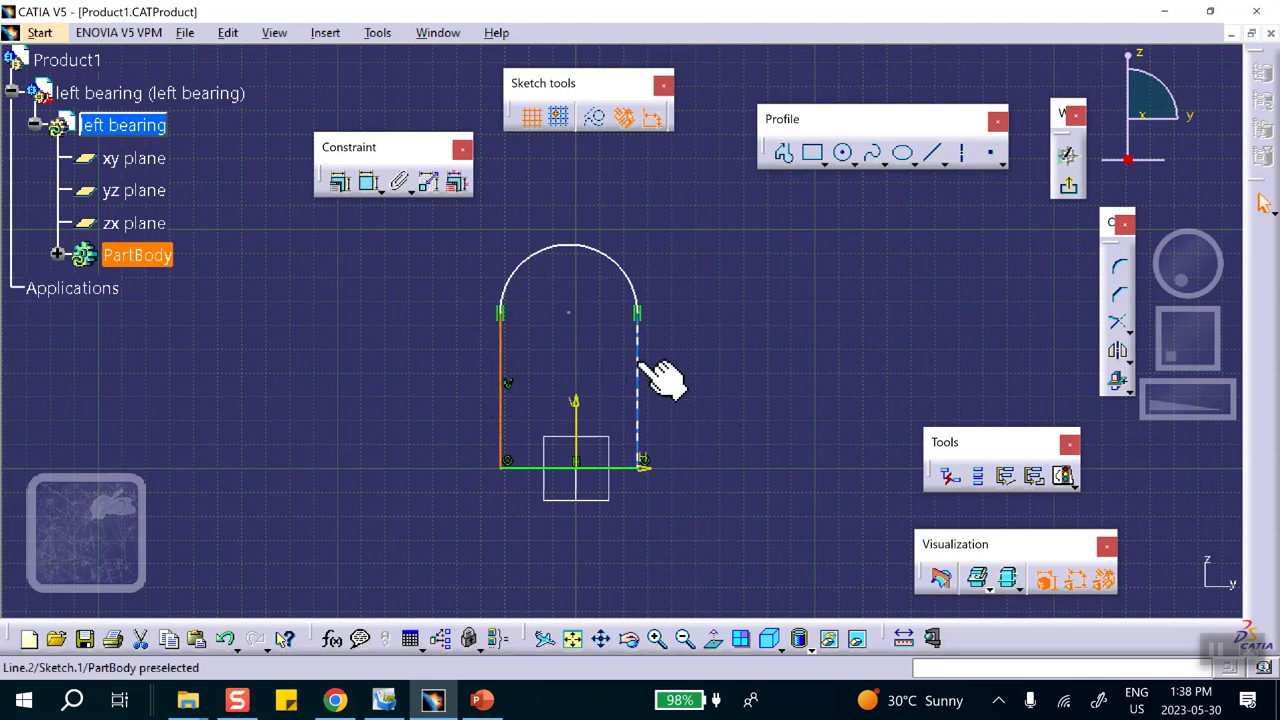
ctrl+click(578, 418)
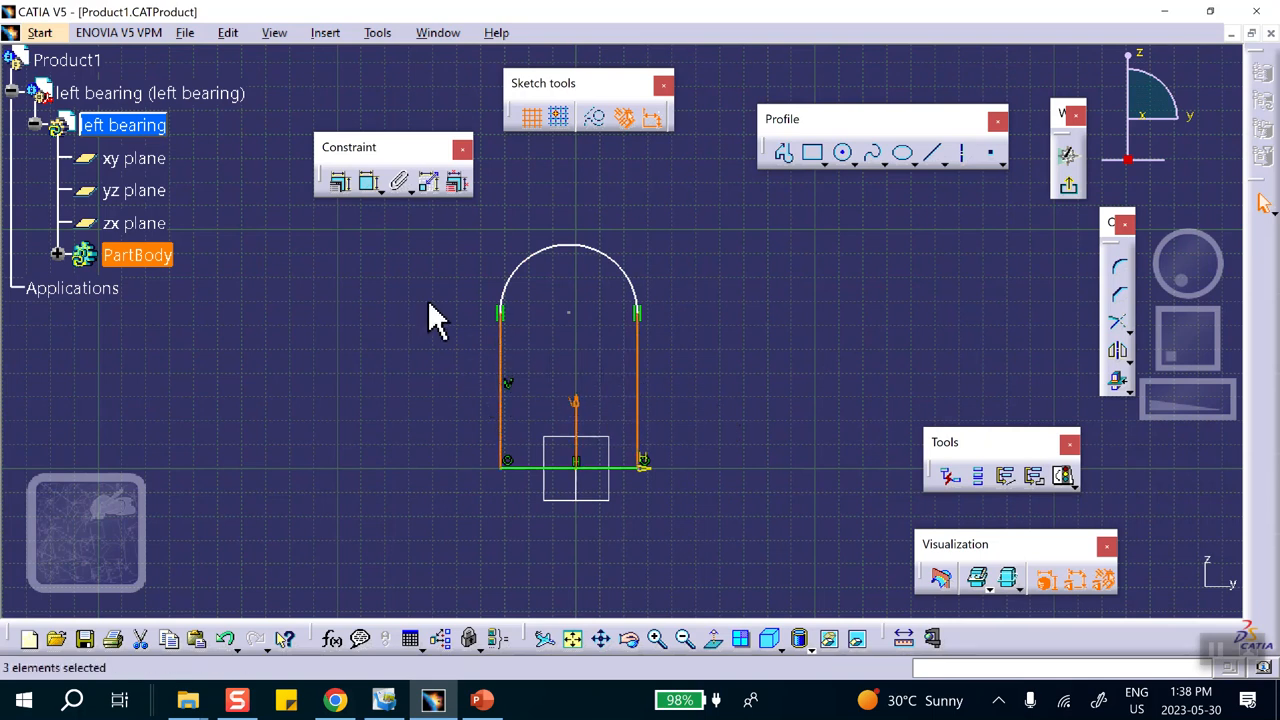
click(339, 182)
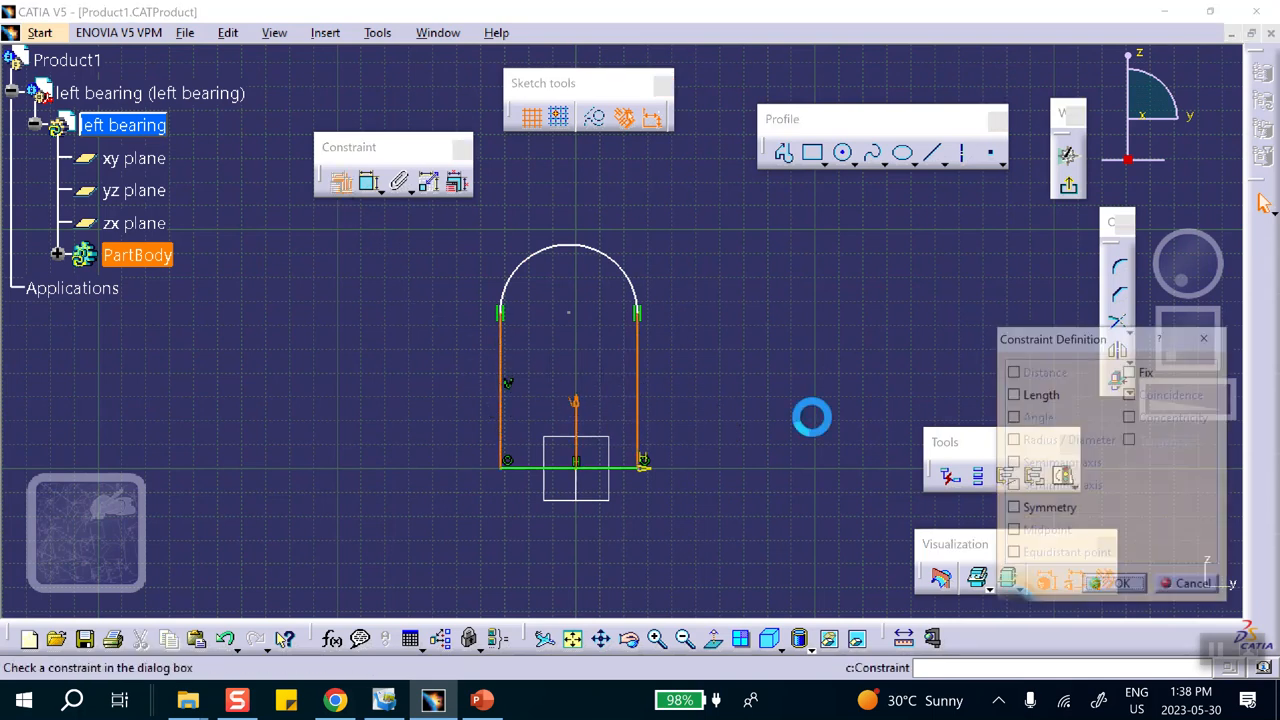
click(1014, 510)
click(1108, 588)
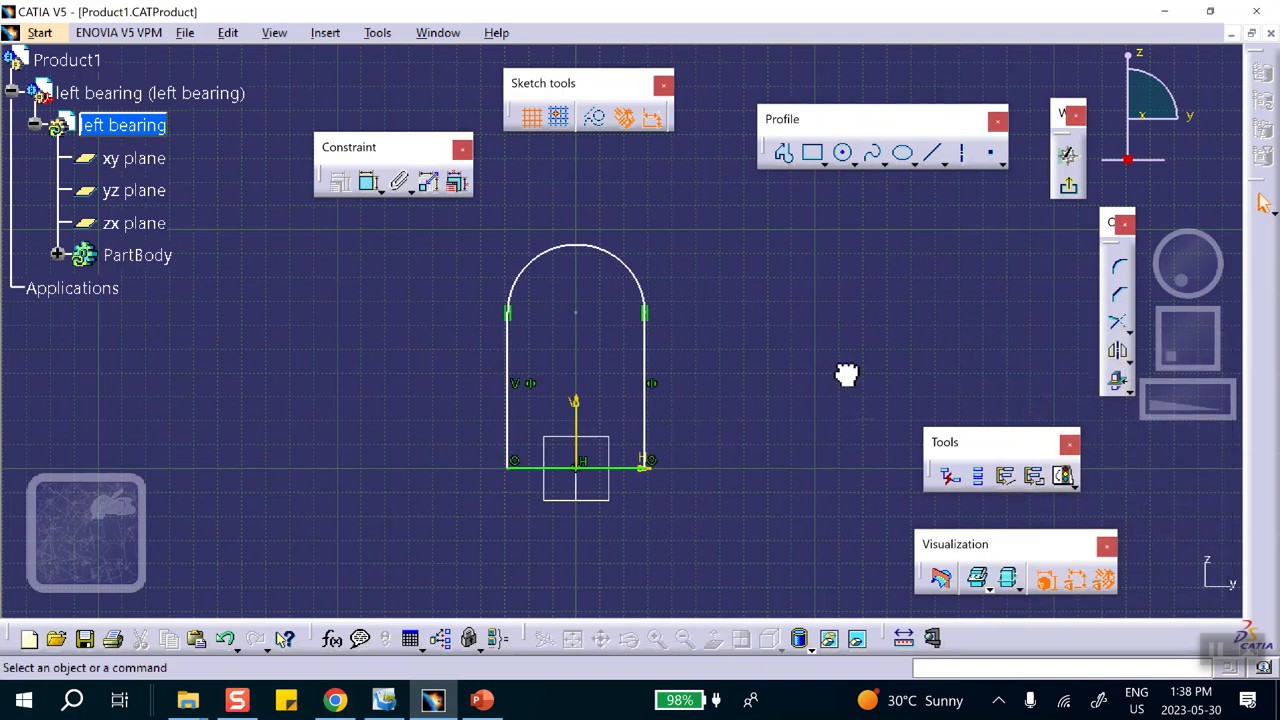
Dimension the height of the profile's straight side and set it to 2 in.
click(366, 182)
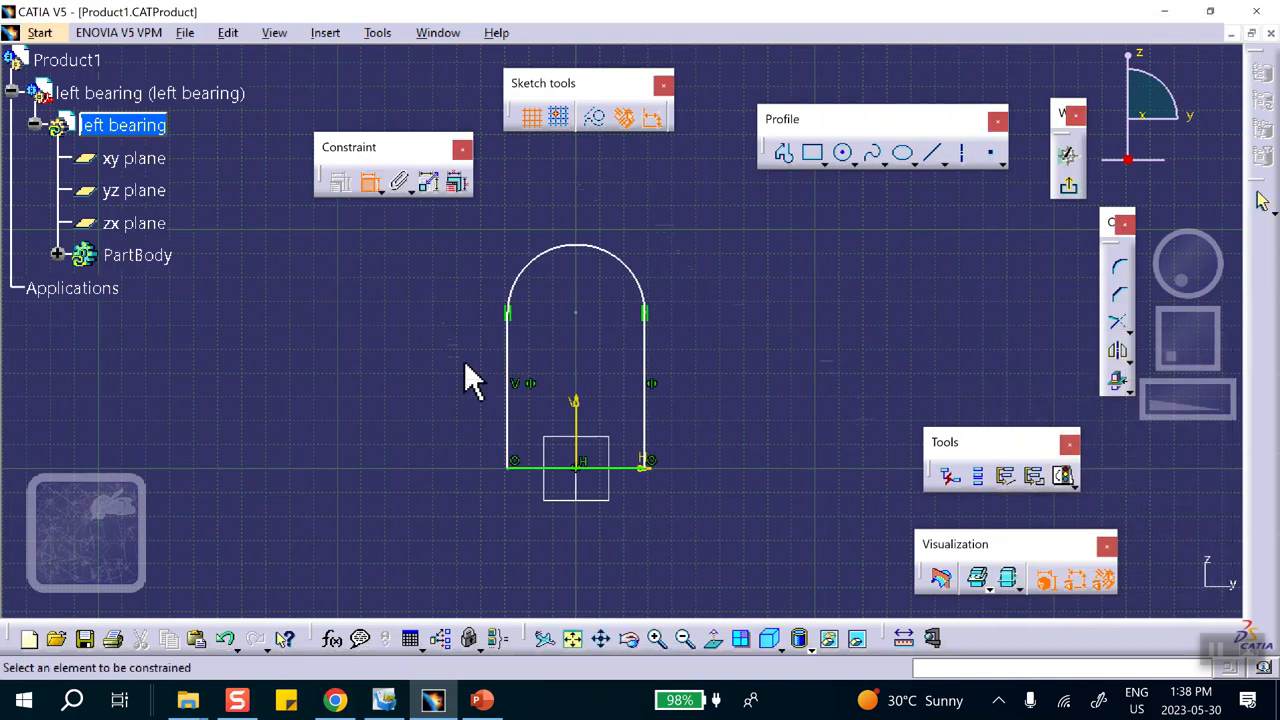
click(508, 391)
click(468, 380)
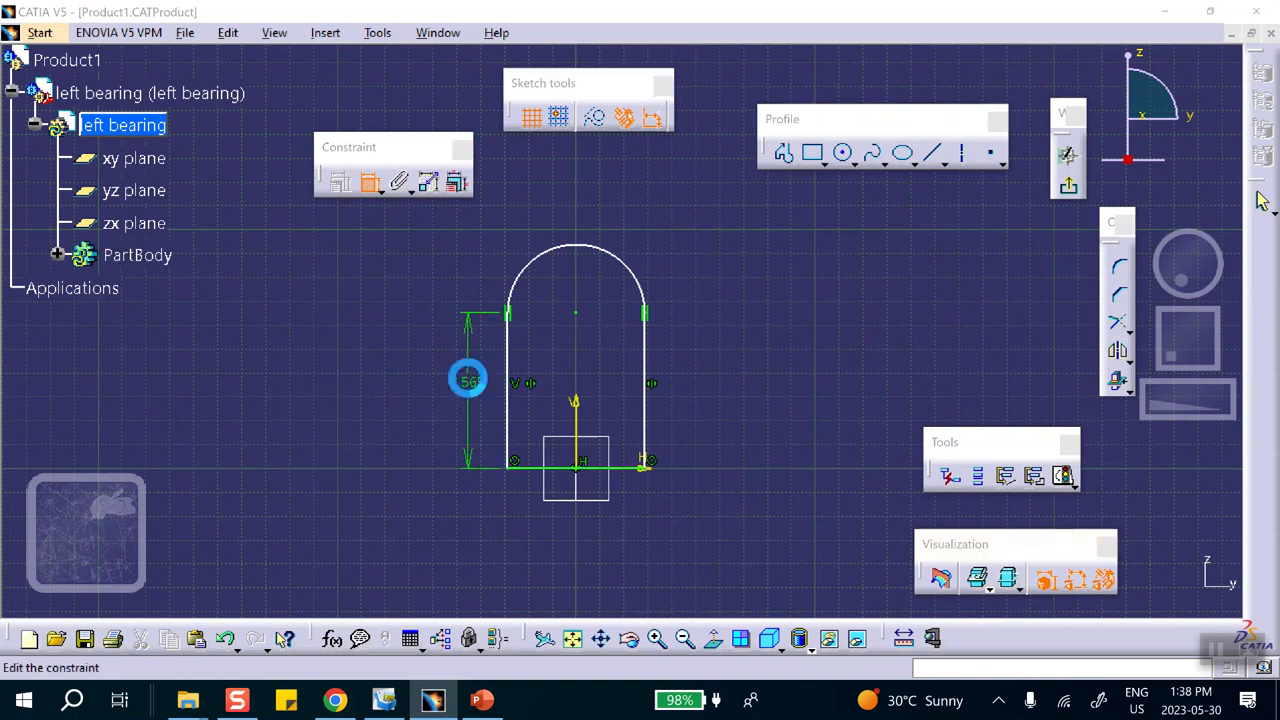
double_click(468, 380)
text(2)
click(1124, 588)
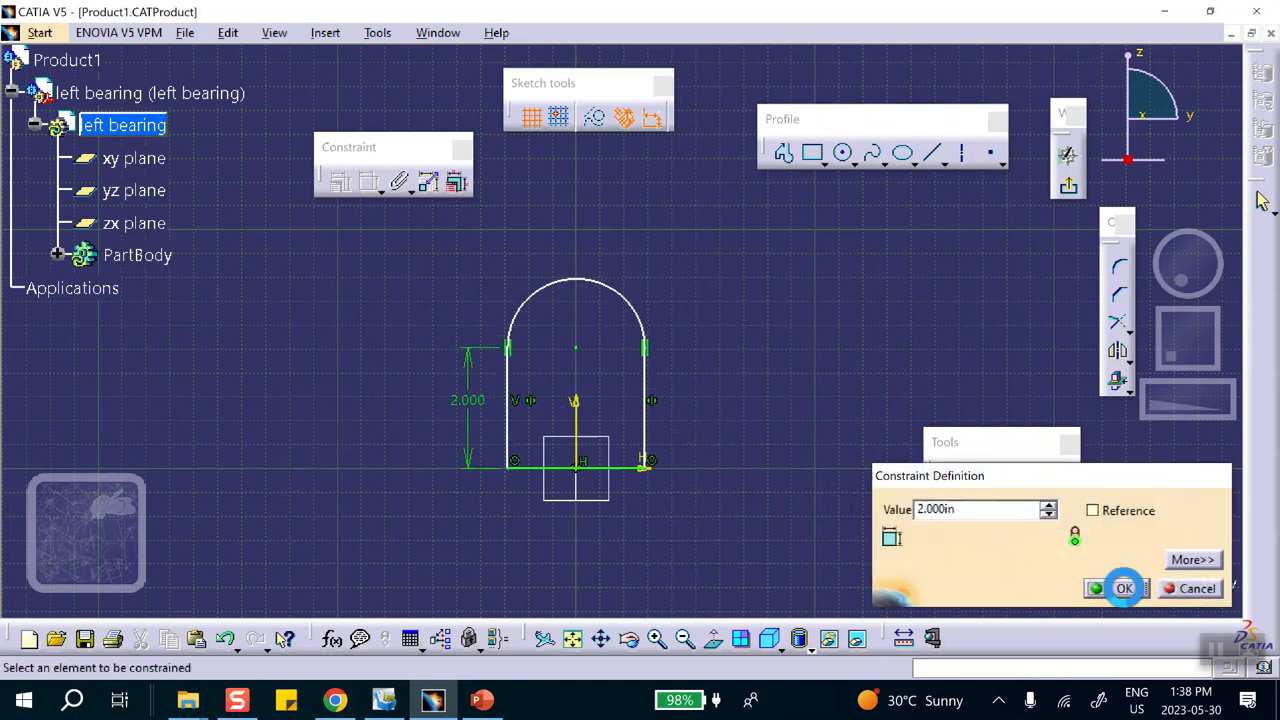
Dimension the radius of the arch at the top of the profile and set it to 1 in.
click(640, 316)
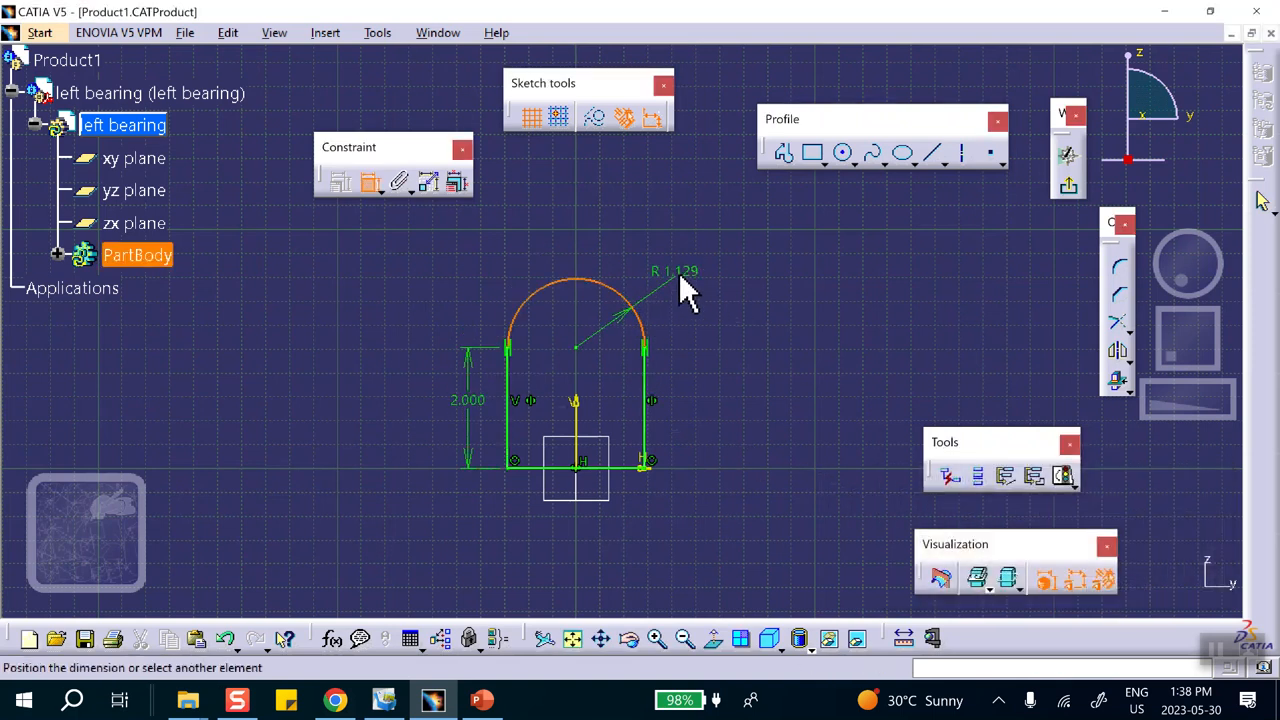
click(686, 270)
double_click(689, 270)
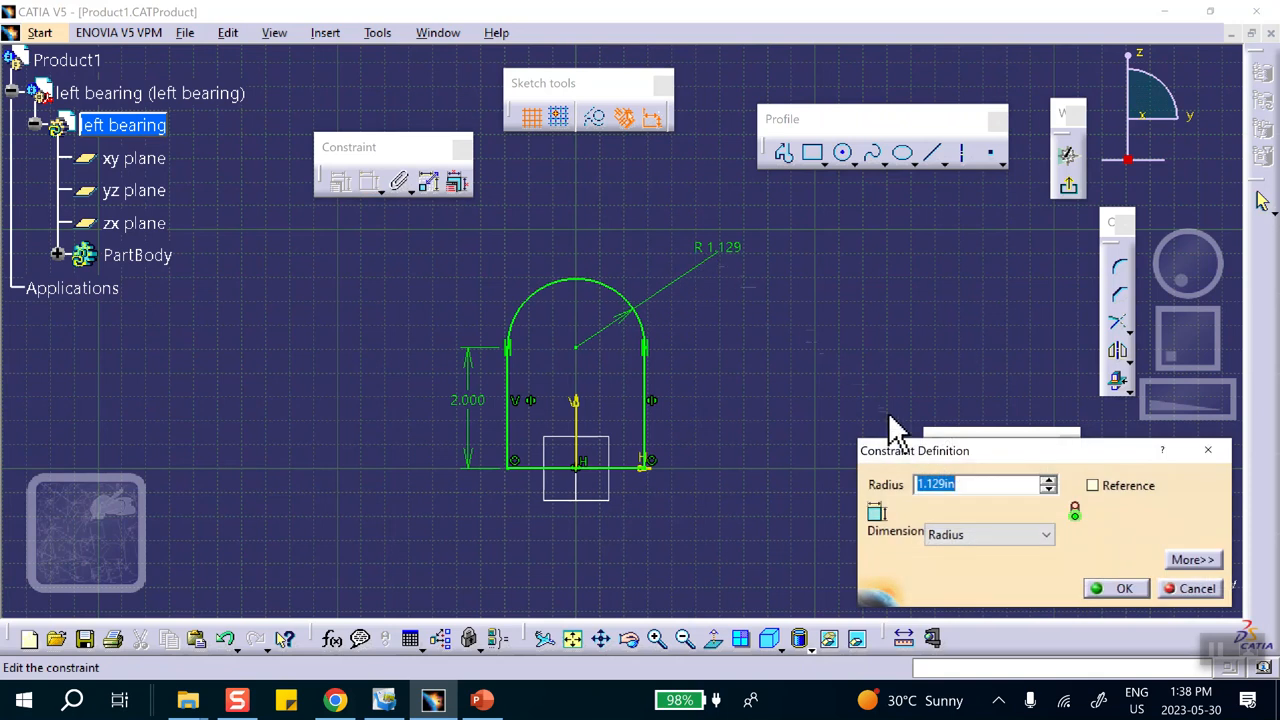
text(1)
click(1120, 588)
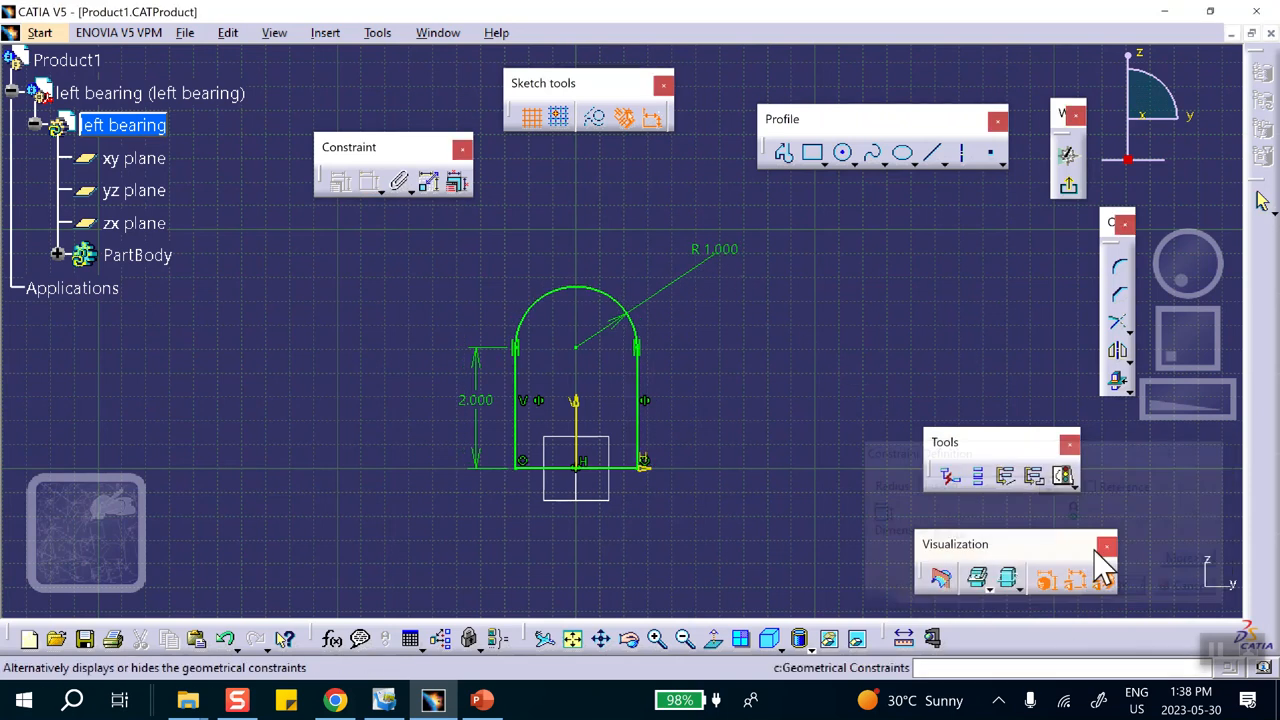
Sketch a circle of about 0.53 in radius centred on the arch's centre point.
click(845, 152)
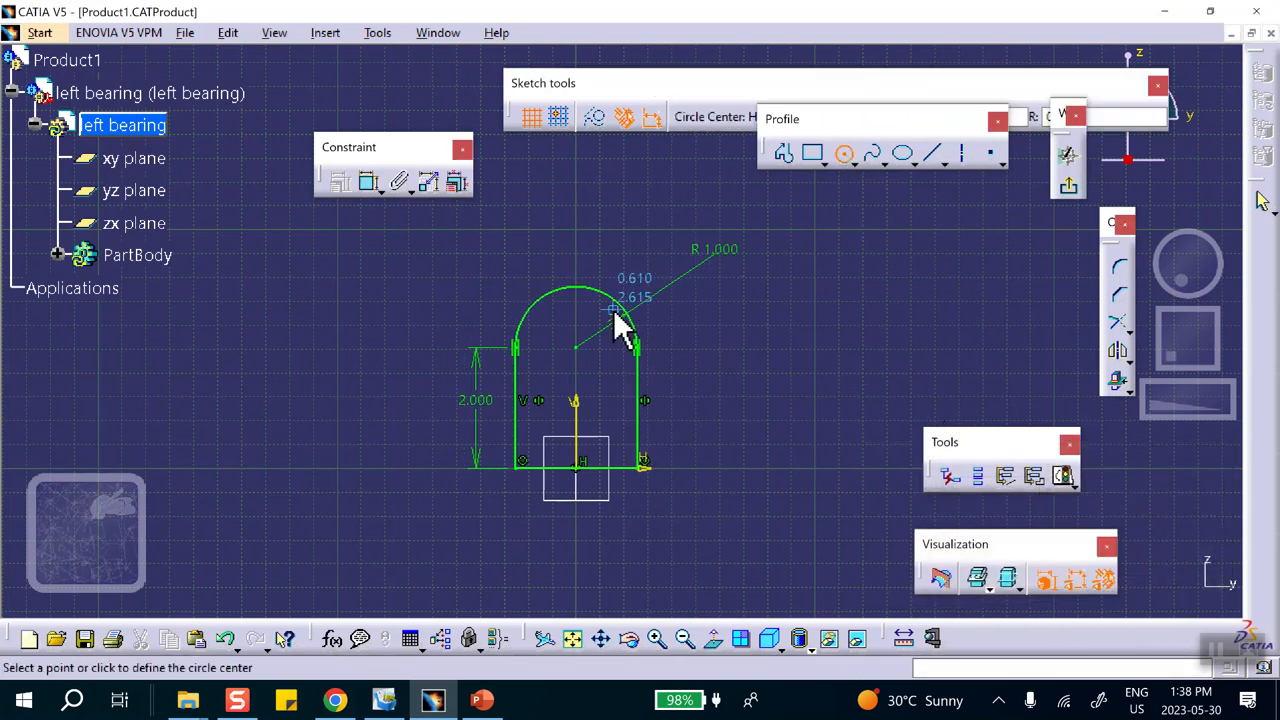
click(577, 347)
click(606, 364)
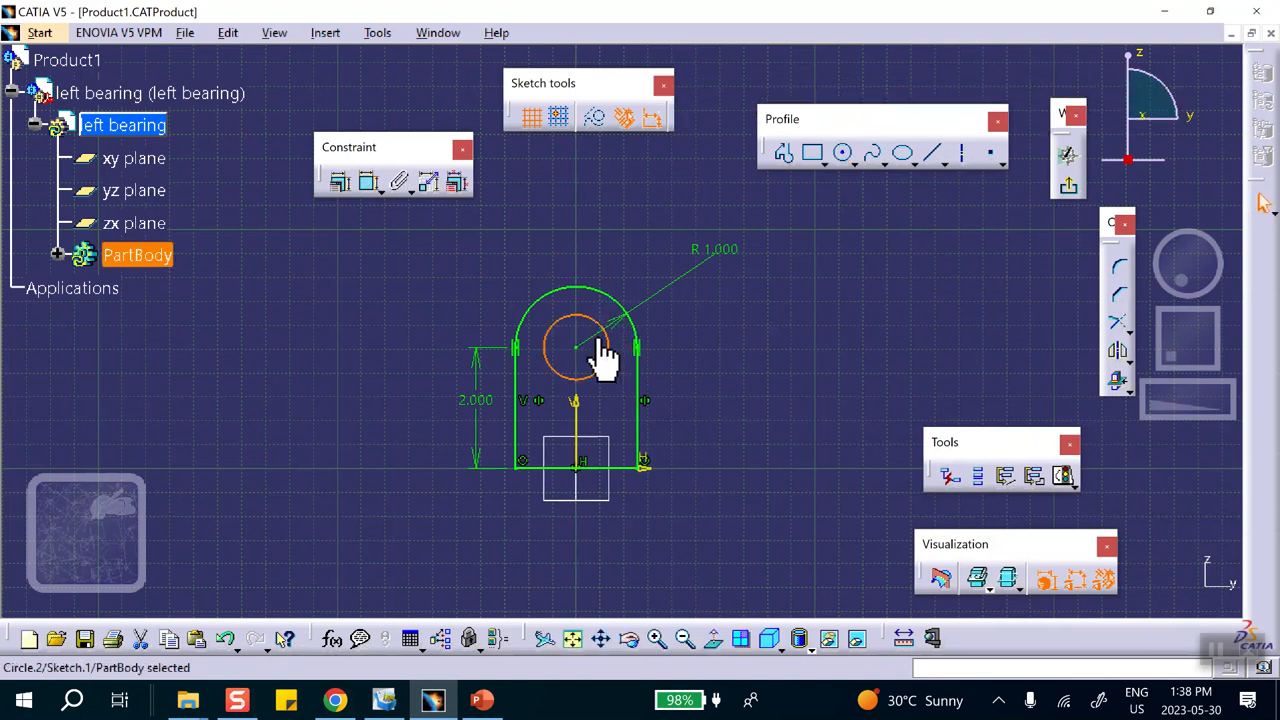
Dimension the inner circle's radius and set it to 0.5 in.
click(367, 182)
click(735, 303)
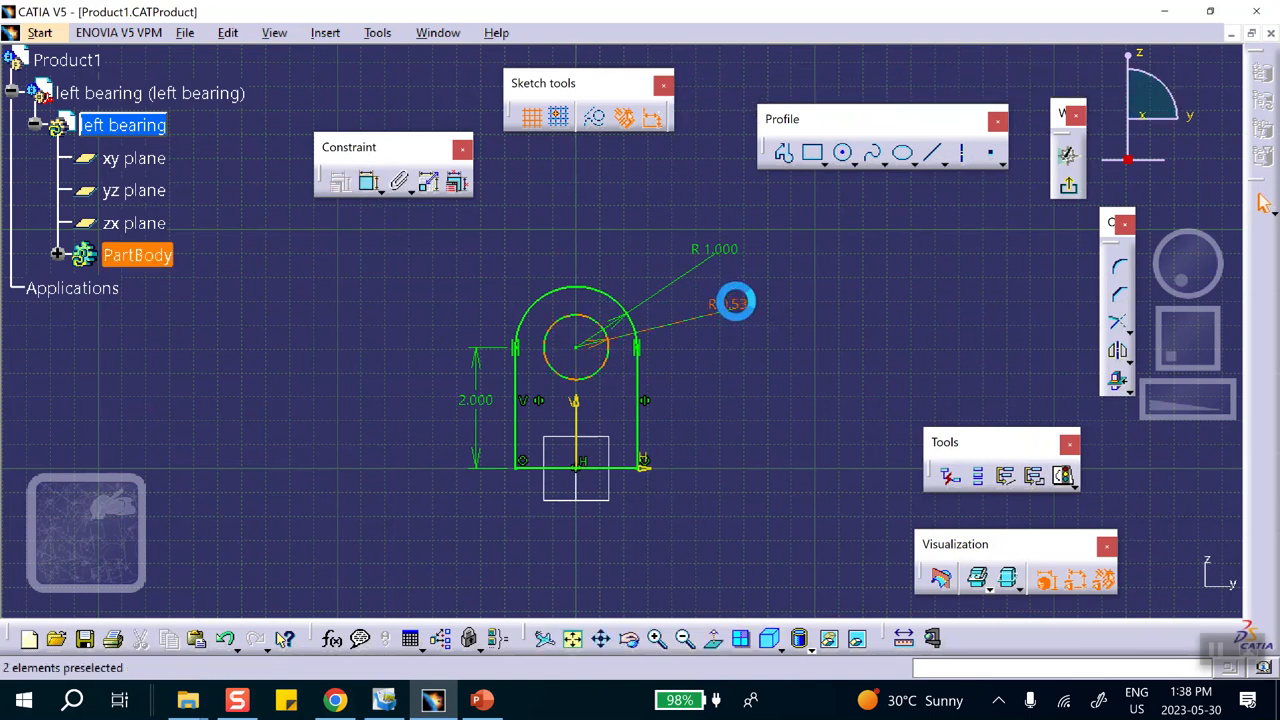
double_click(735, 303)
key(BackSpace)
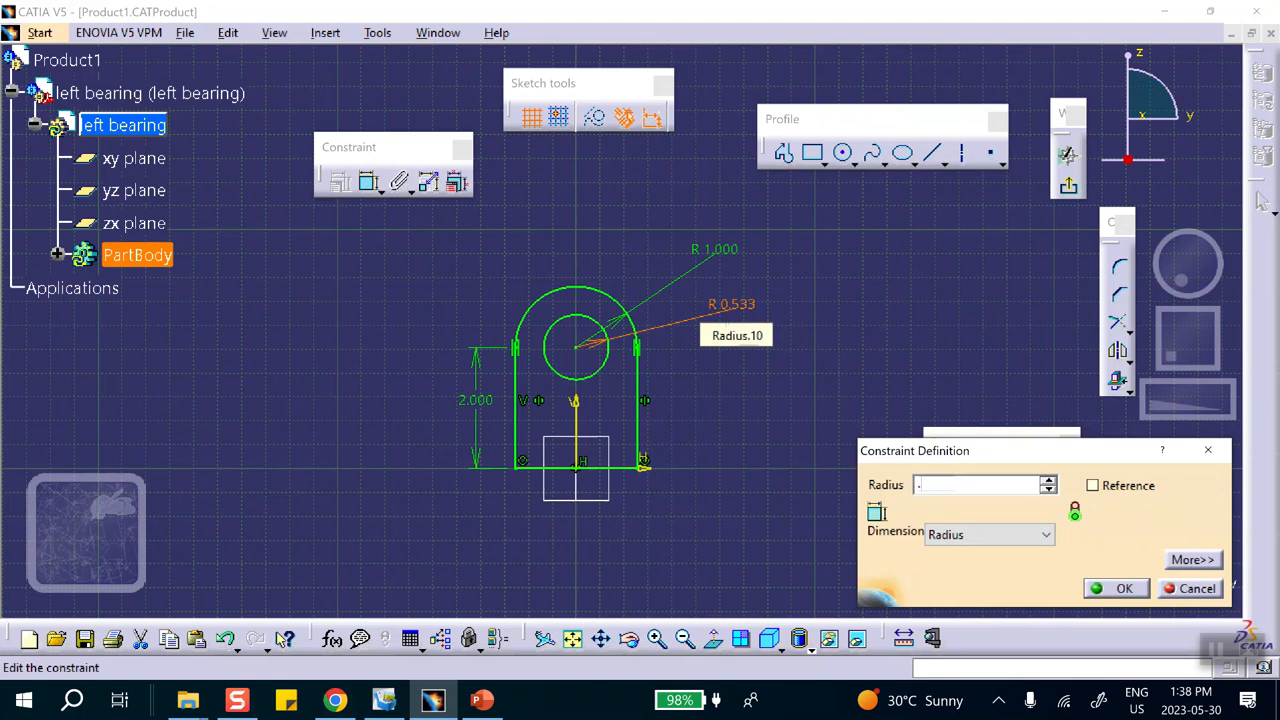
text(.5)
click(1122, 589)
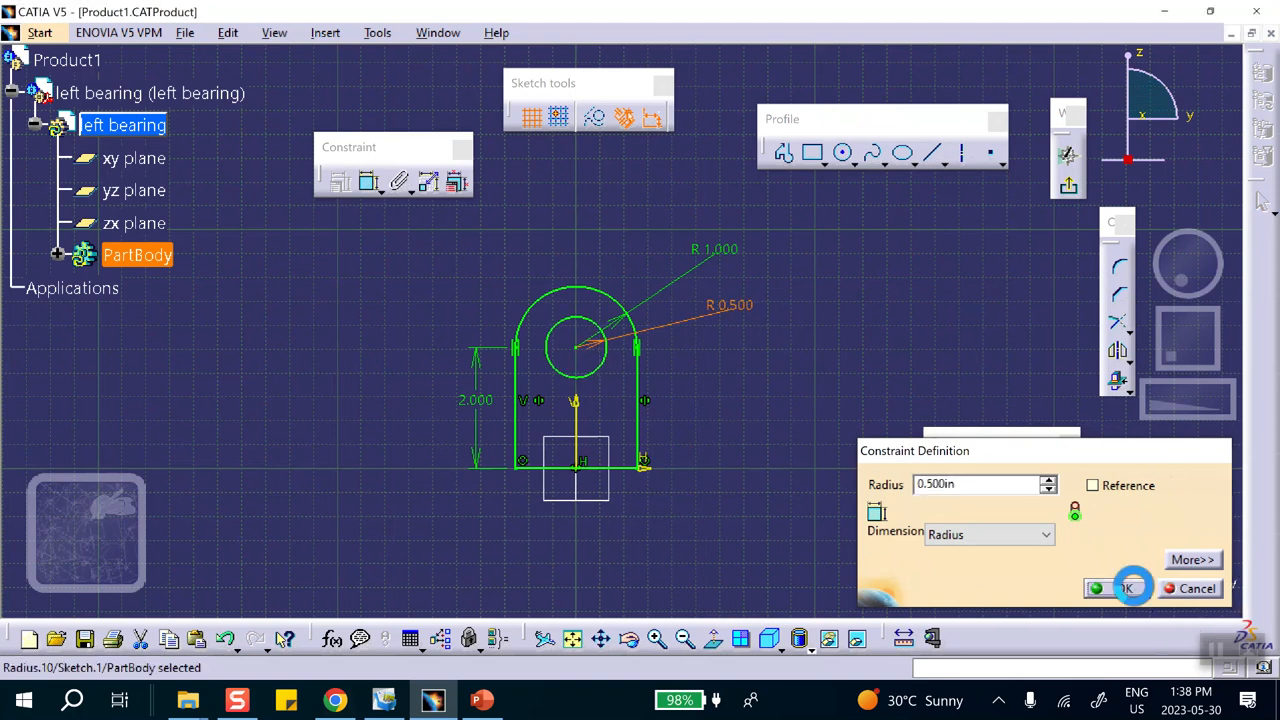
Exit the sketch and pad the bearing profile with a length of 0.5 in and mirrored extent.
click(1068, 186)
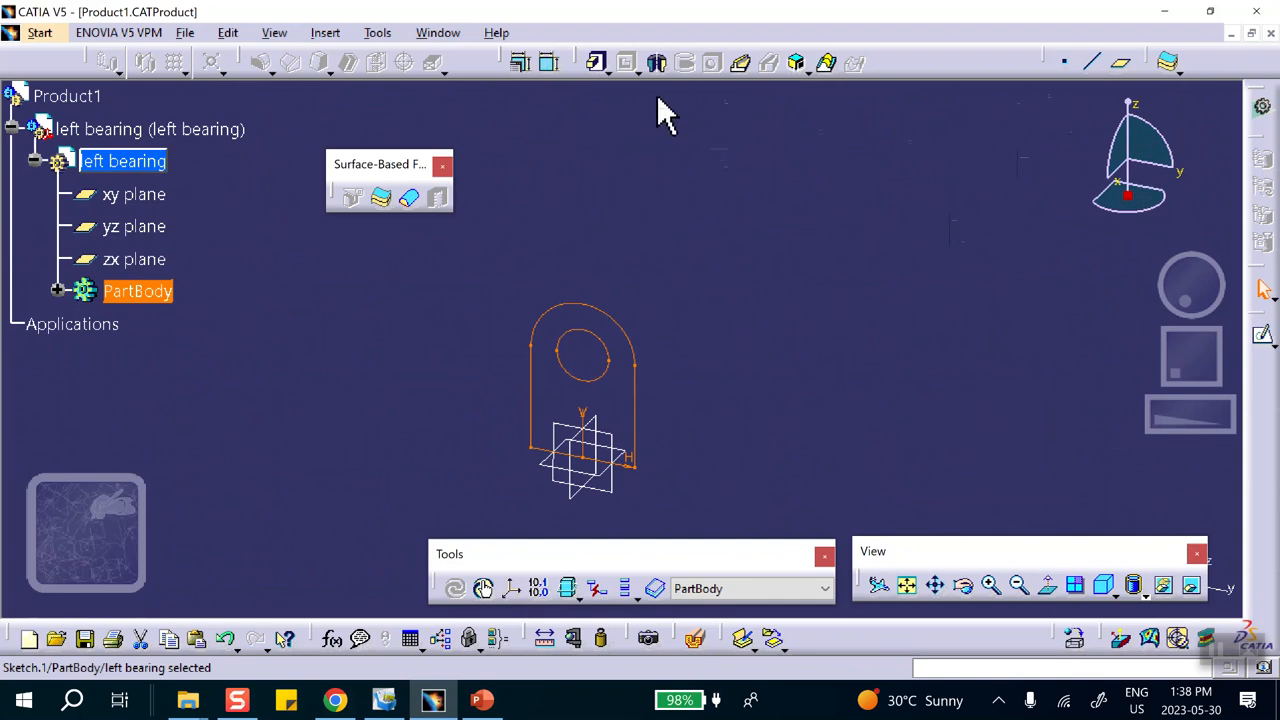
click(598, 66)
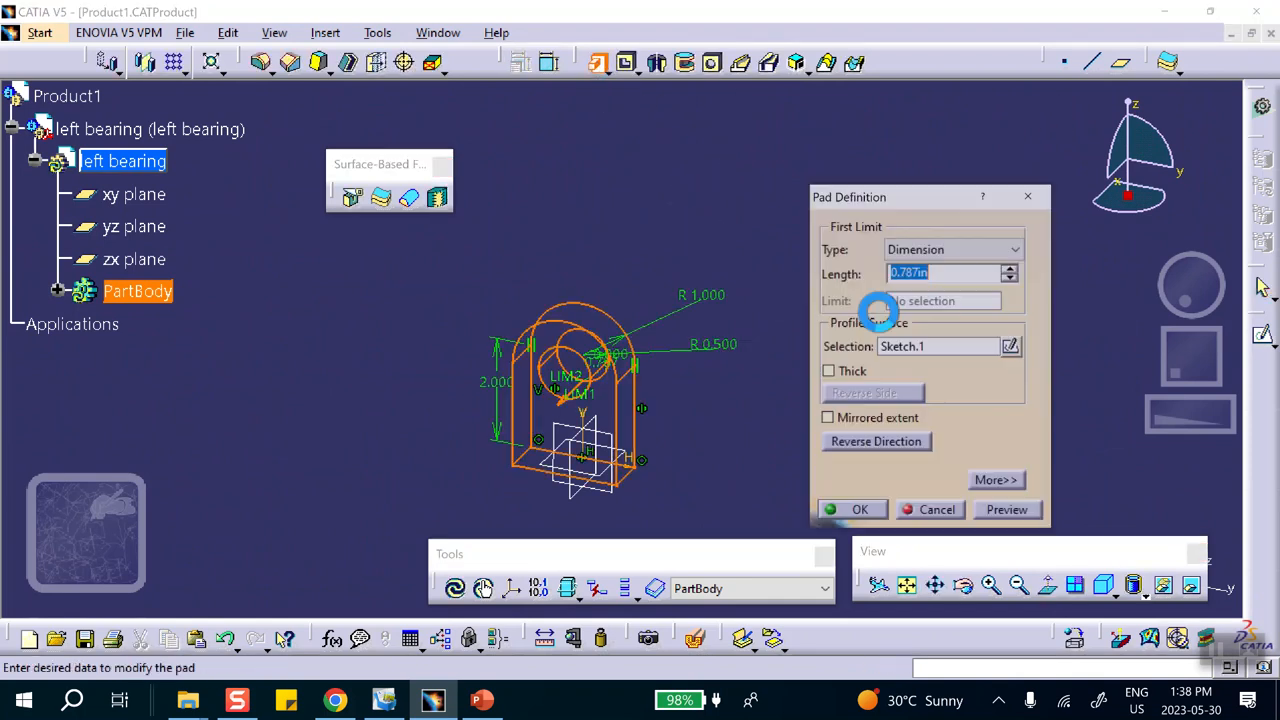
text(.5)
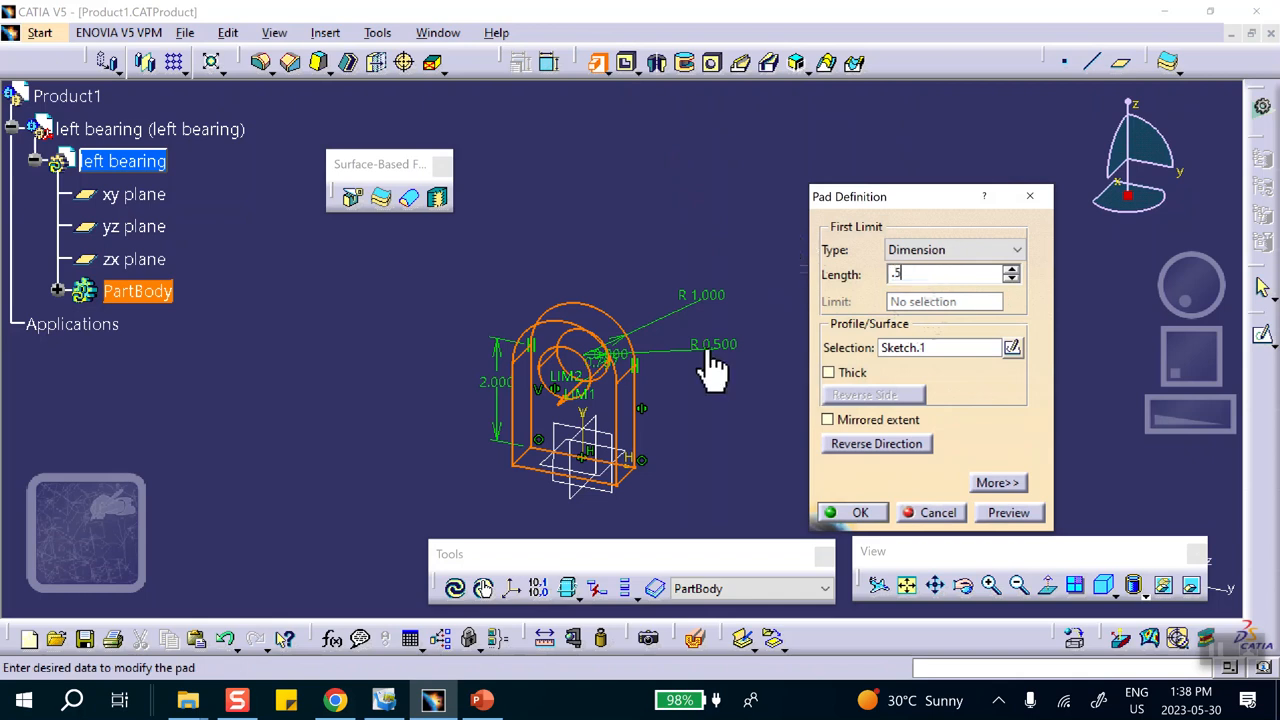
click(829, 421)
click(851, 512)
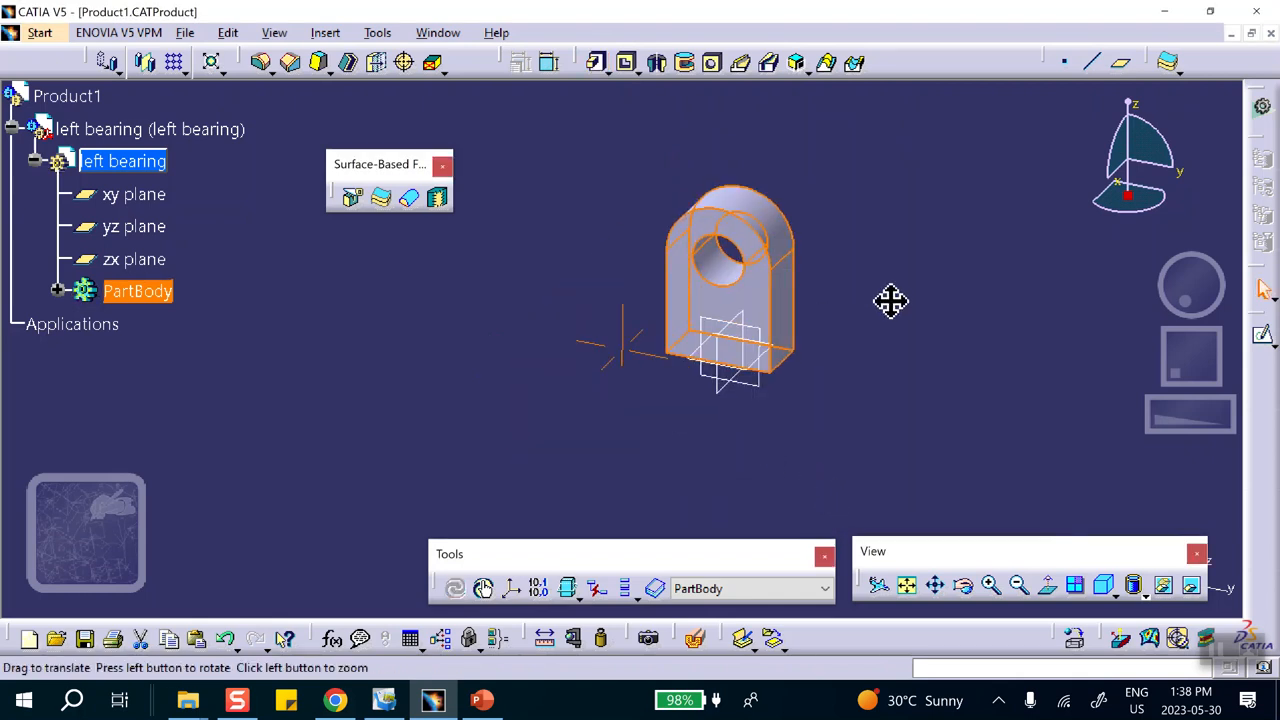
middle_drag(890, 300, 975, 285)
click(602, 344)
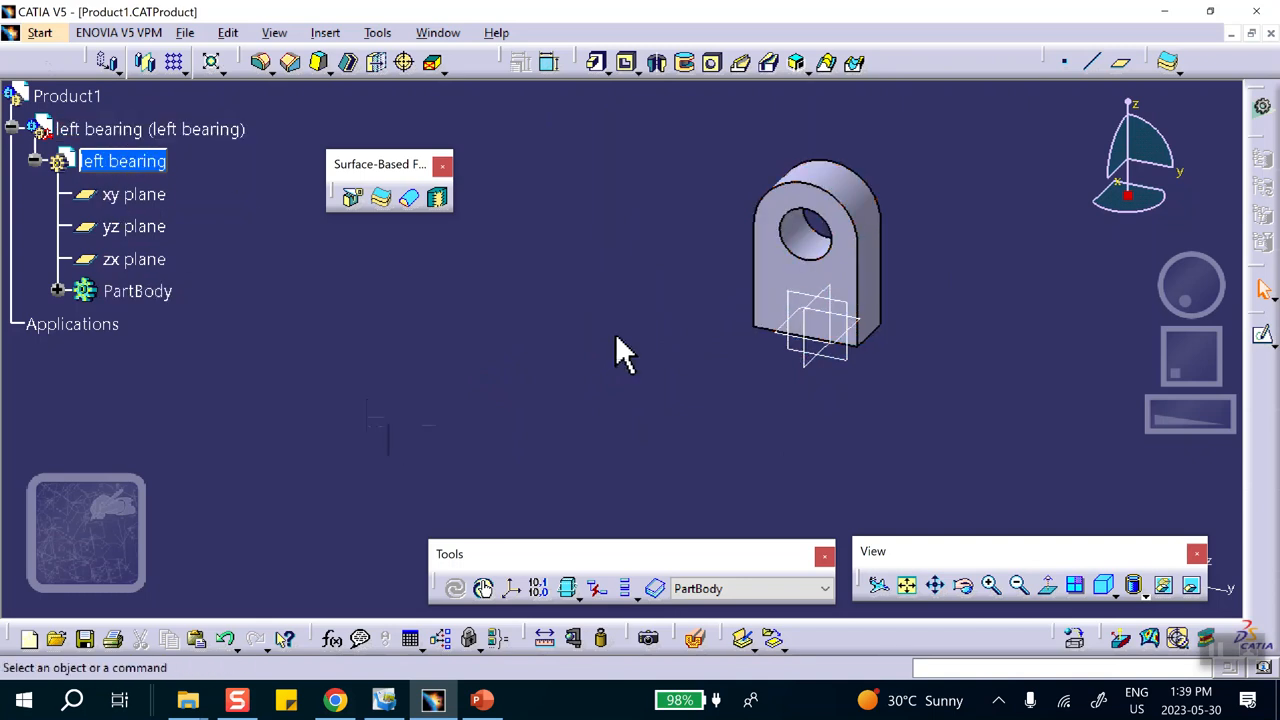
Activate Product1 in the assembly and save it together with its left bearing part.
double_click(62, 97)
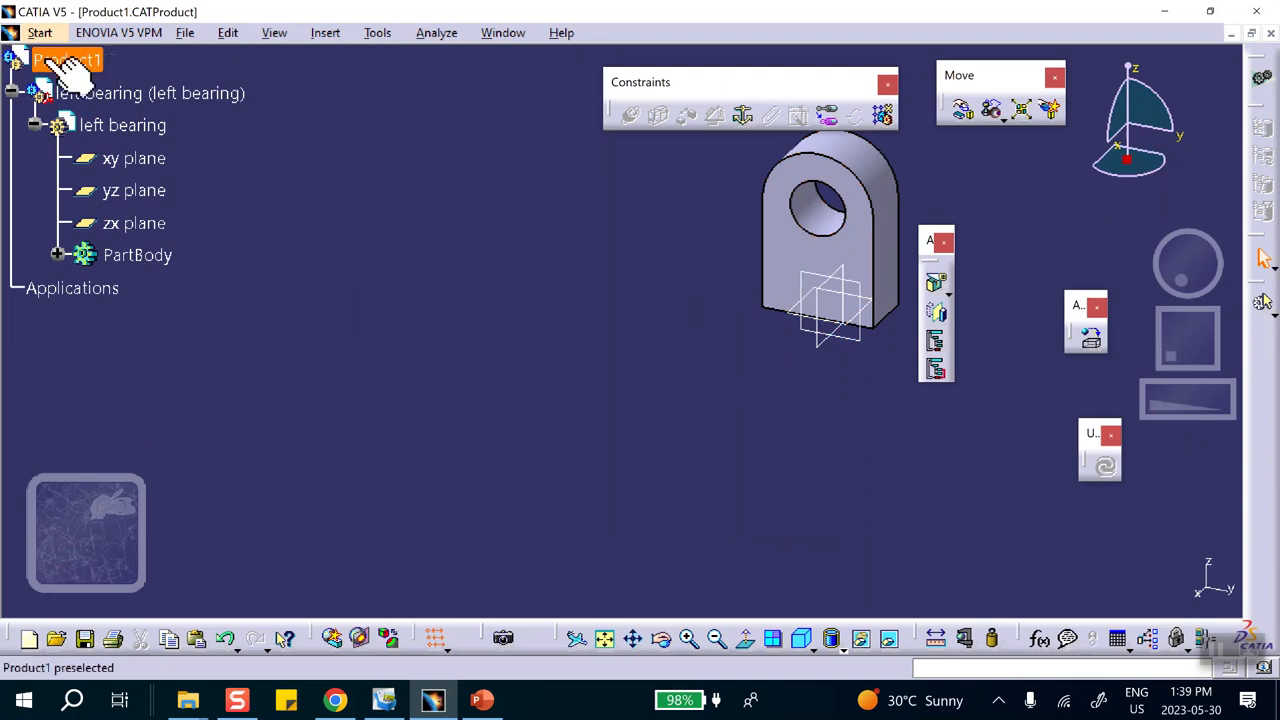
click(85, 638)
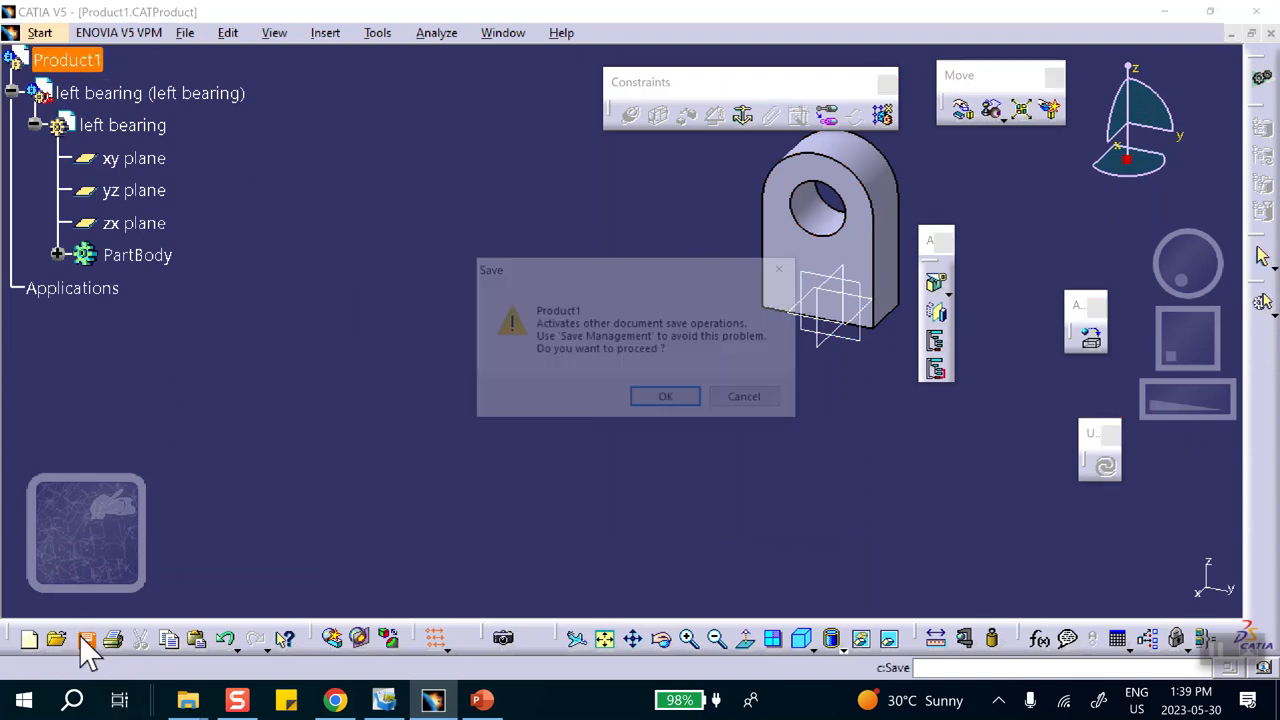
click(672, 401)
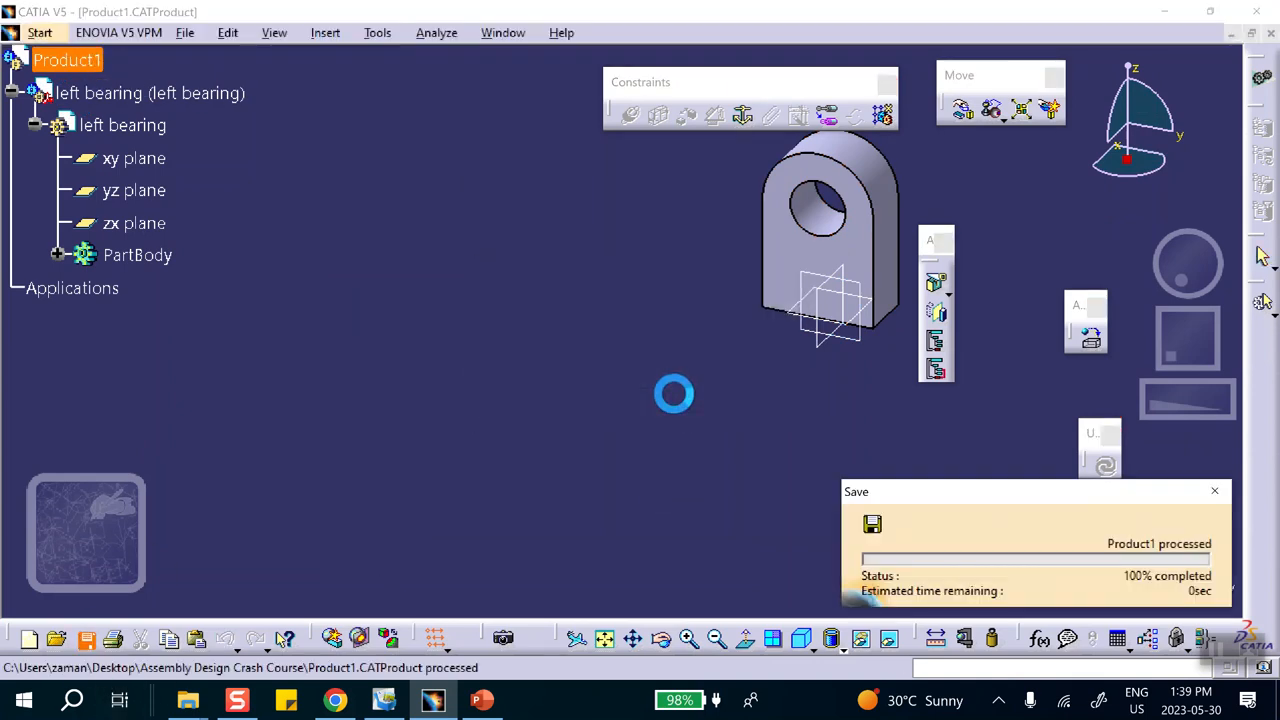
Check the saved files in the Assembly Design Crash Course folder in File Explorer, and return to CATIA.
click(93, 57)
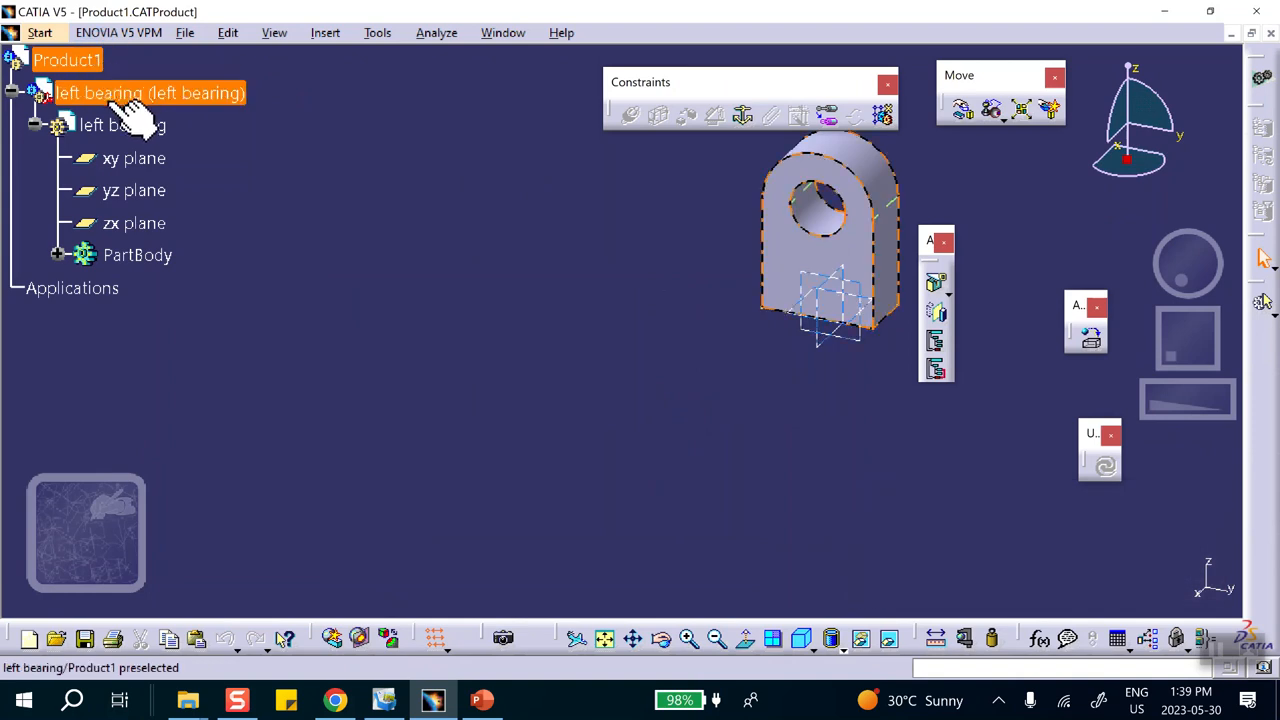
click(187, 699)
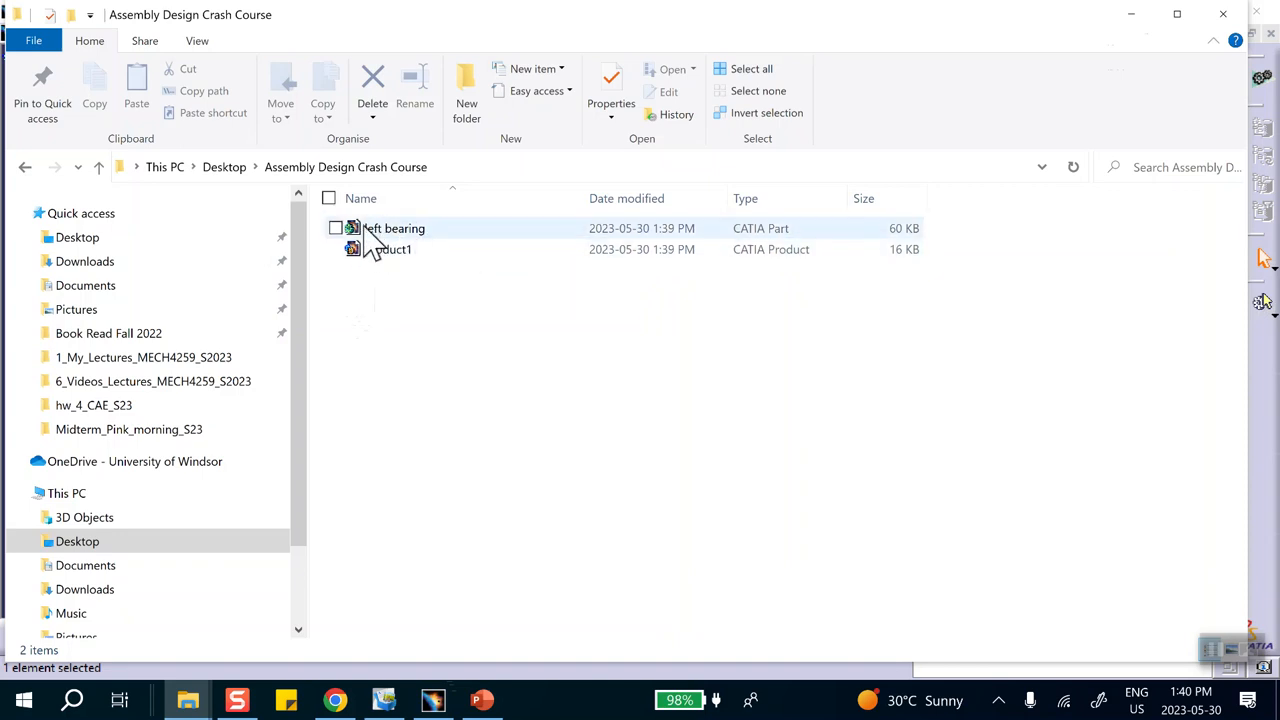
click(1136, 20)
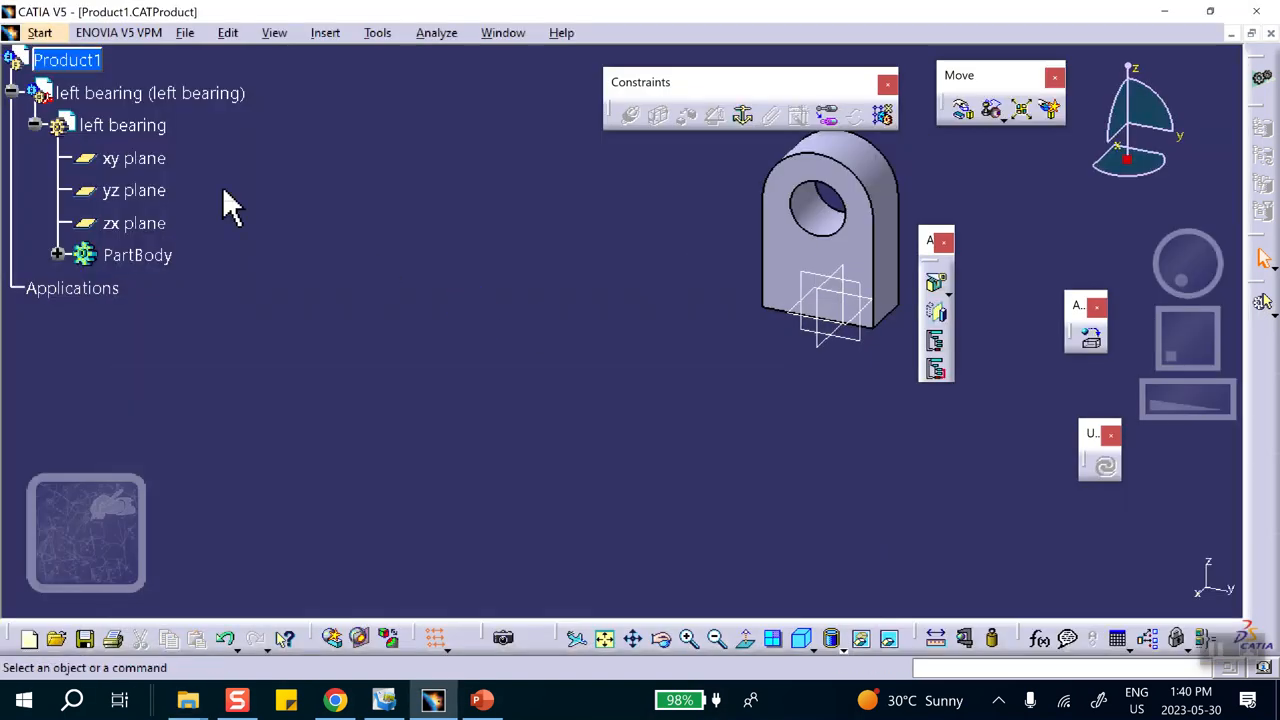
Insert a second new part into Product1, answering the origin point question.
click(330, 34)
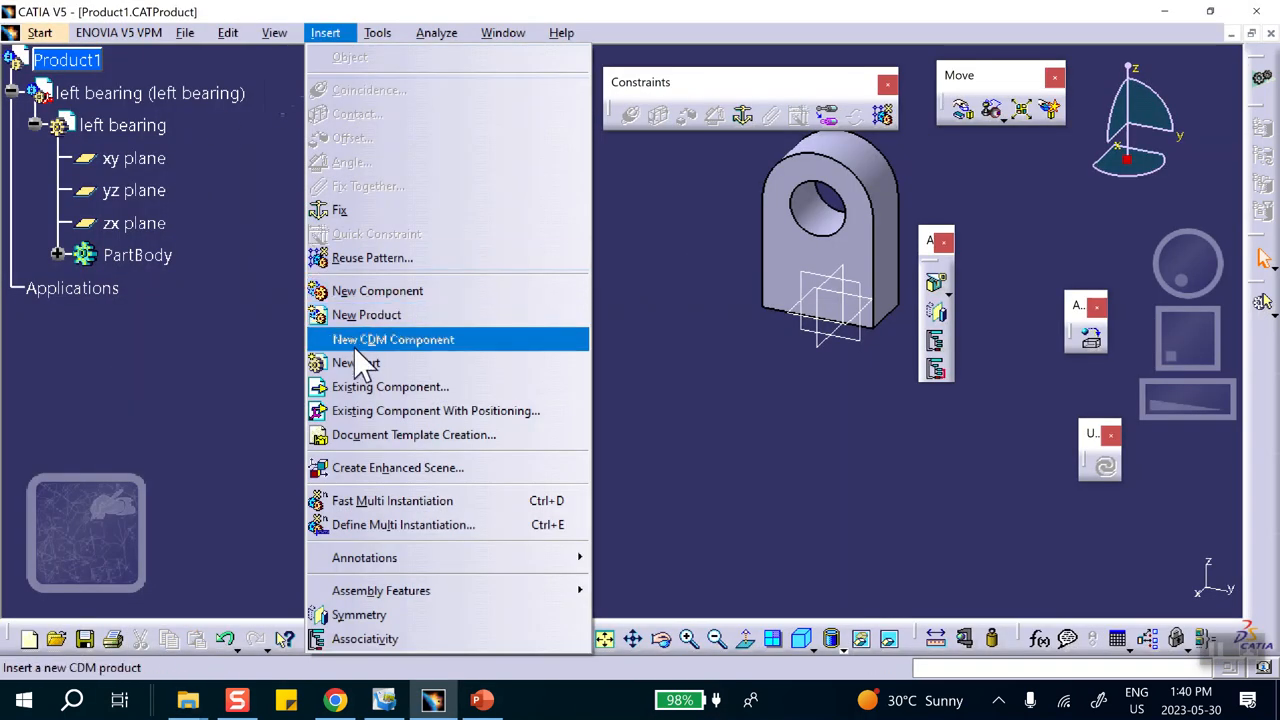
click(356, 365)
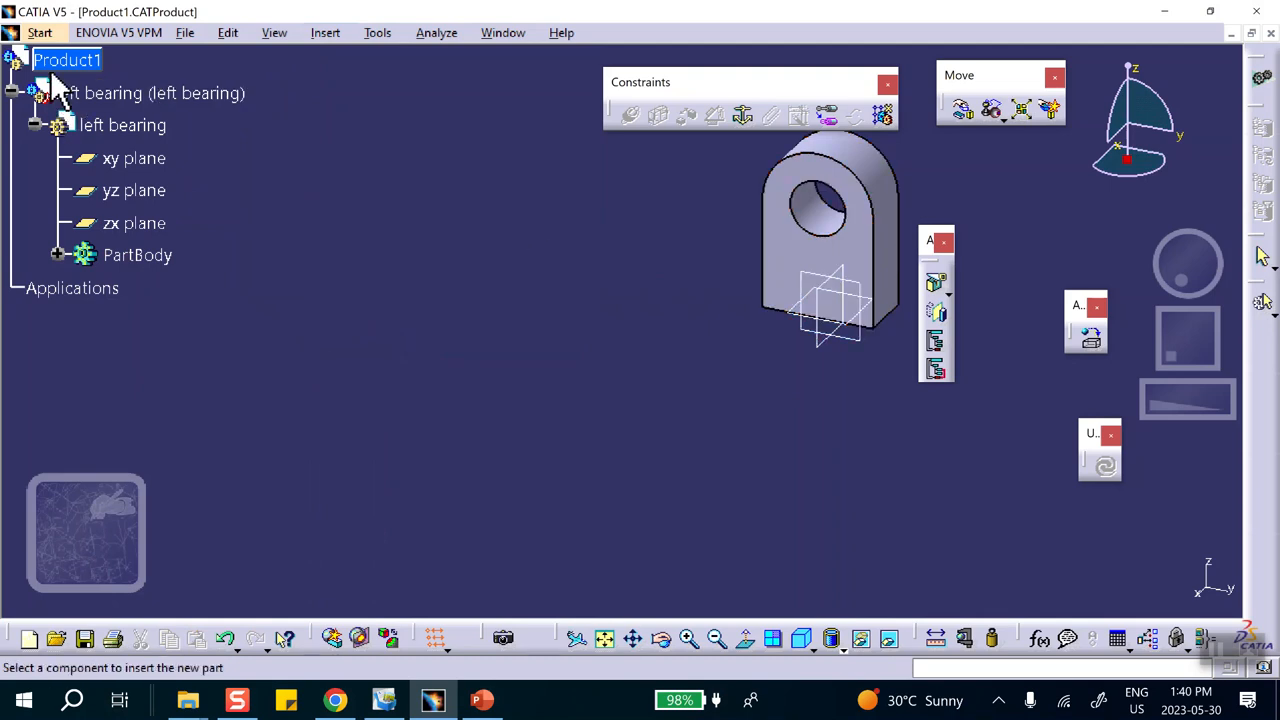
click(18, 60)
click(680, 421)
click(14, 289)
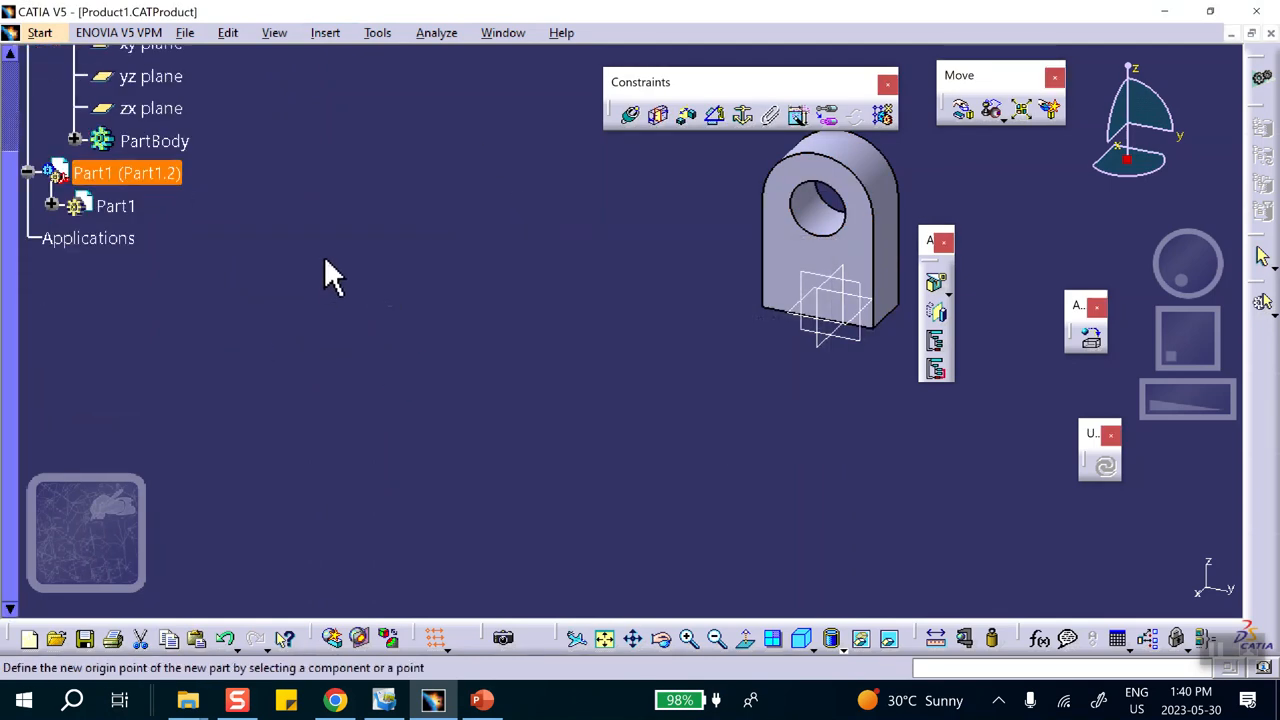
Rename the new Part1 component, setting both its instance name and its part number to "right bearing".
right_click(94, 173)
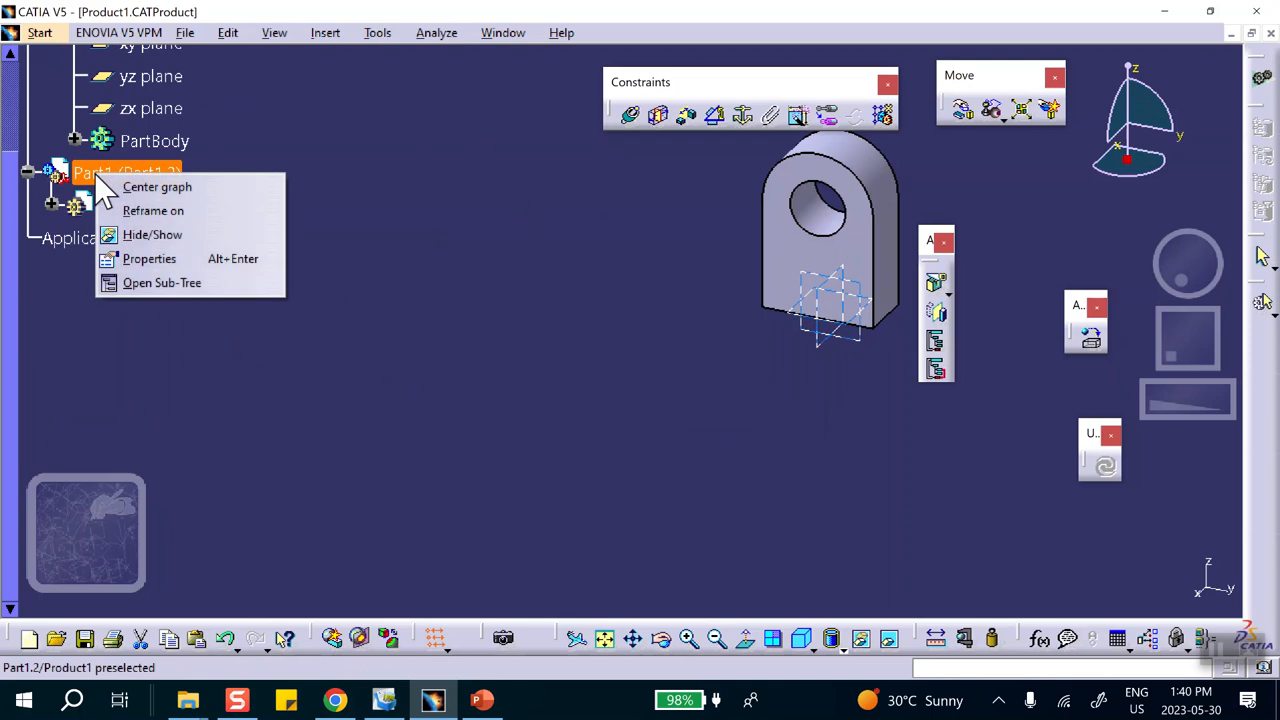
click(157, 259)
double_click(775, 198)
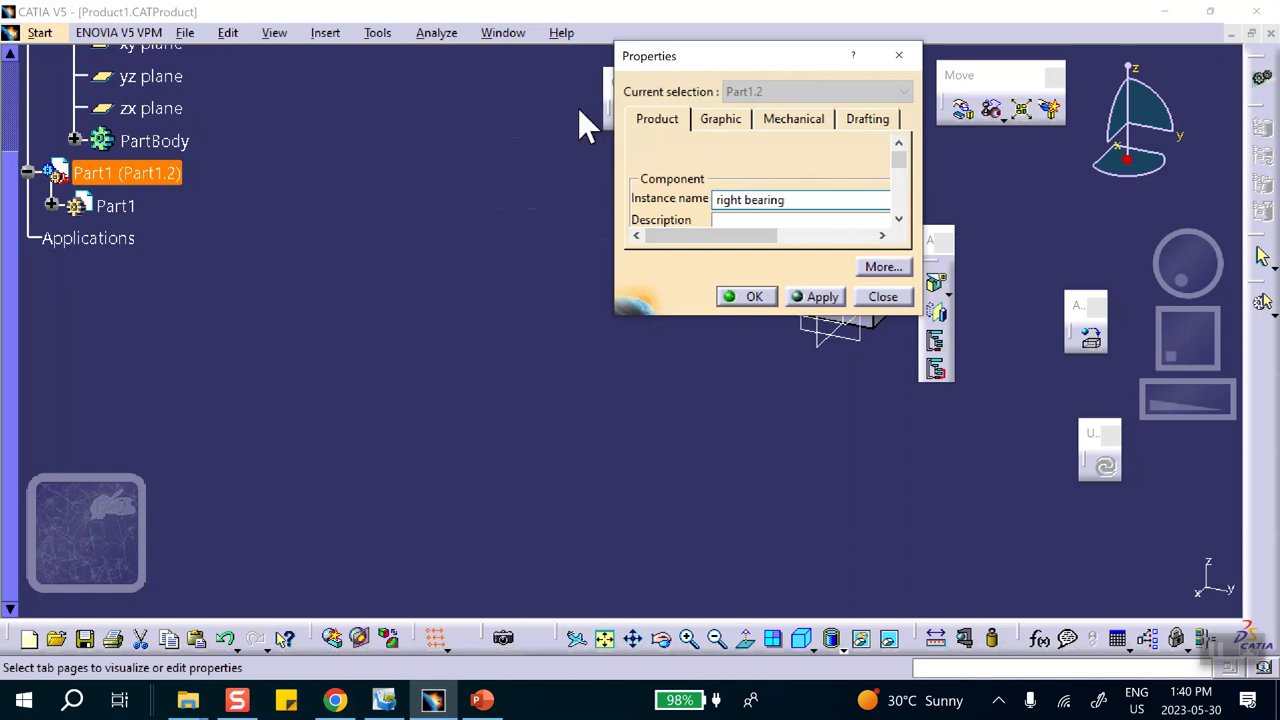
click(898, 220)
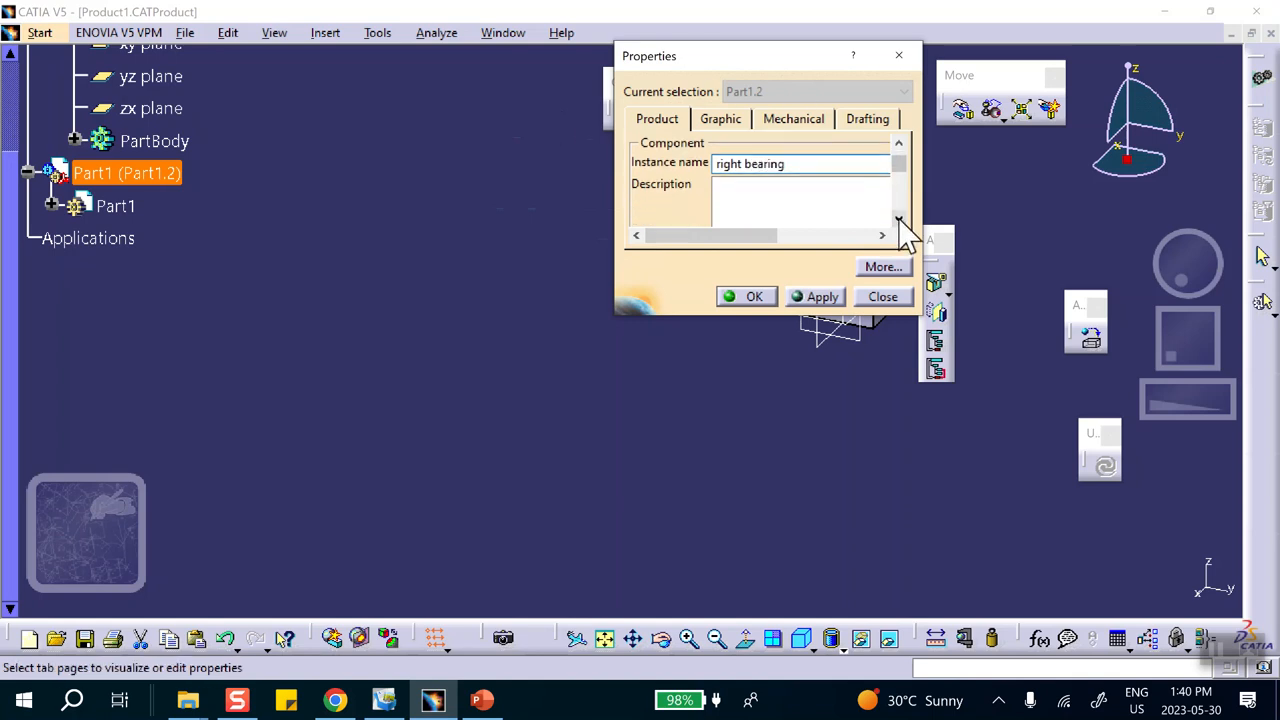
click(898, 220)
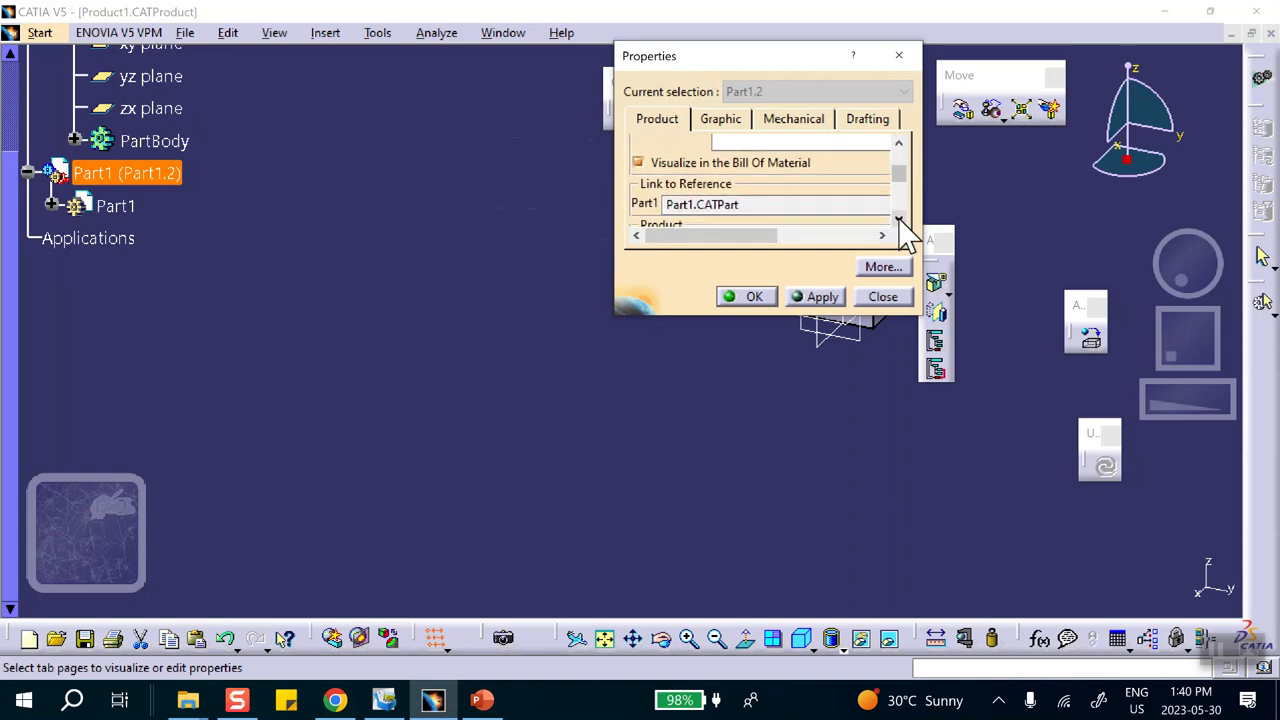
drag(791, 217, 646, 206)
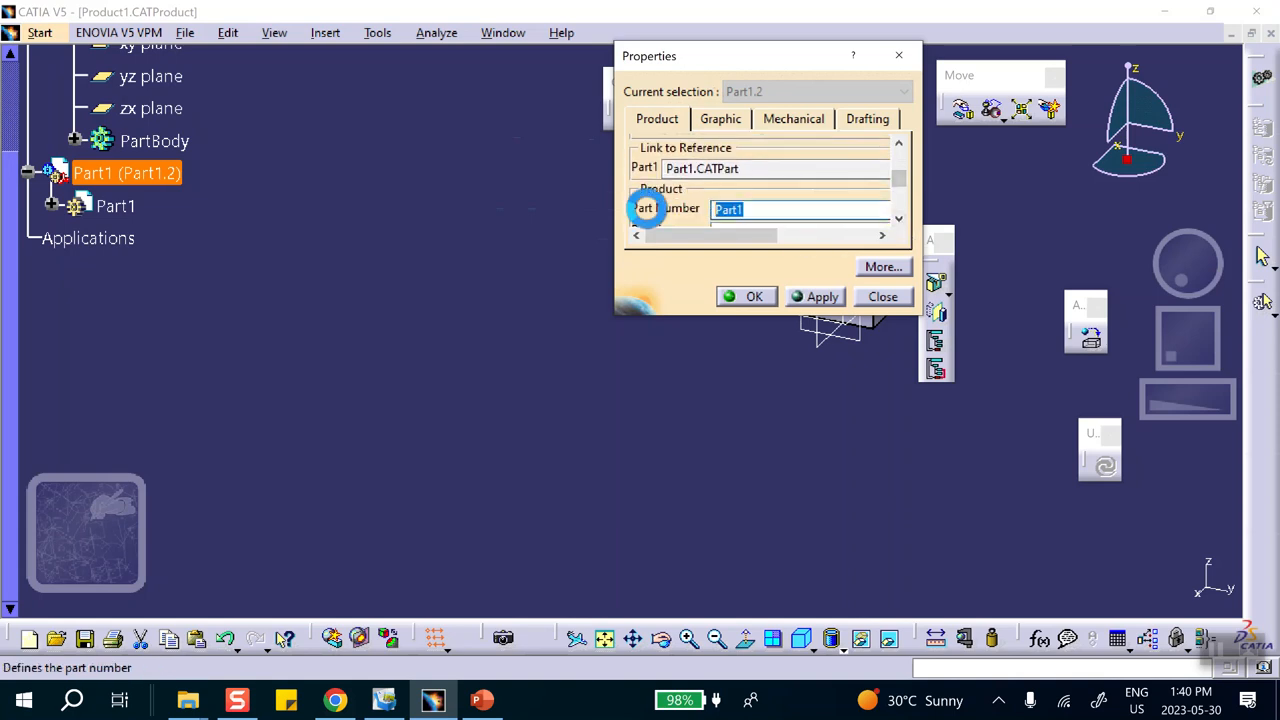
text(right bearing)
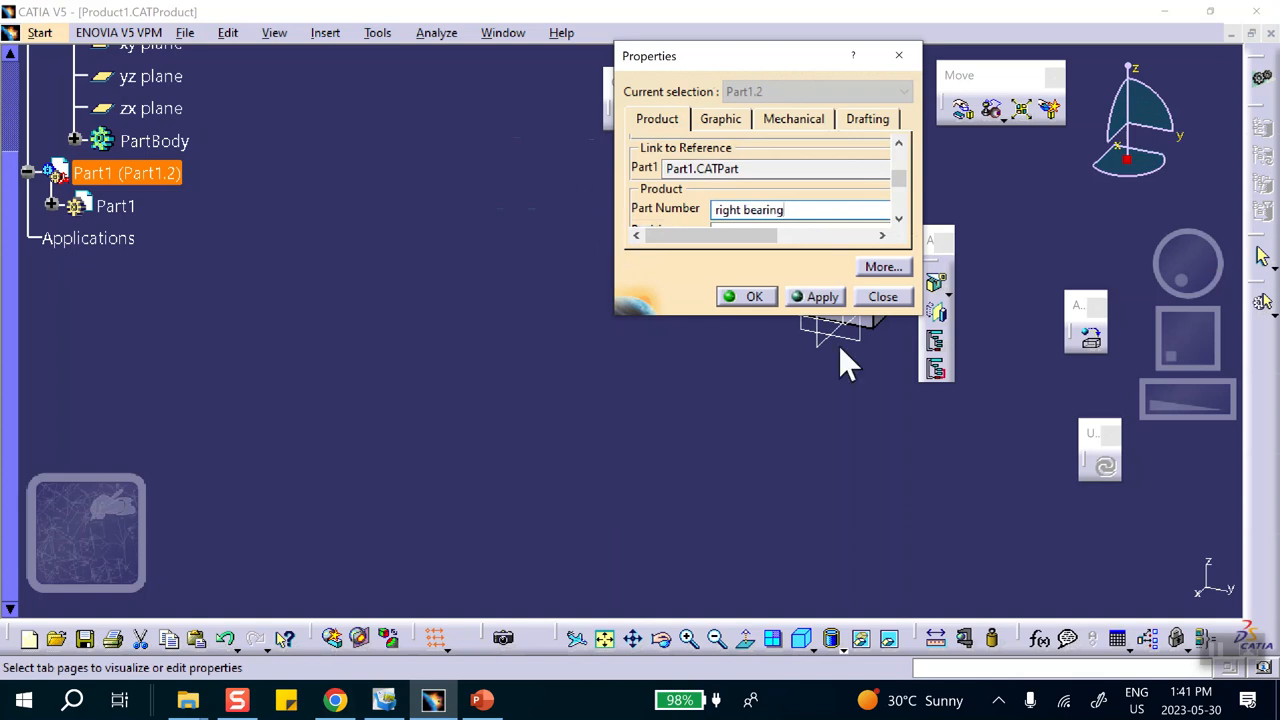
click(745, 296)
Expand the right bearing in the tree and save Product1 together with the empty right bearing part.
click(52, 205)
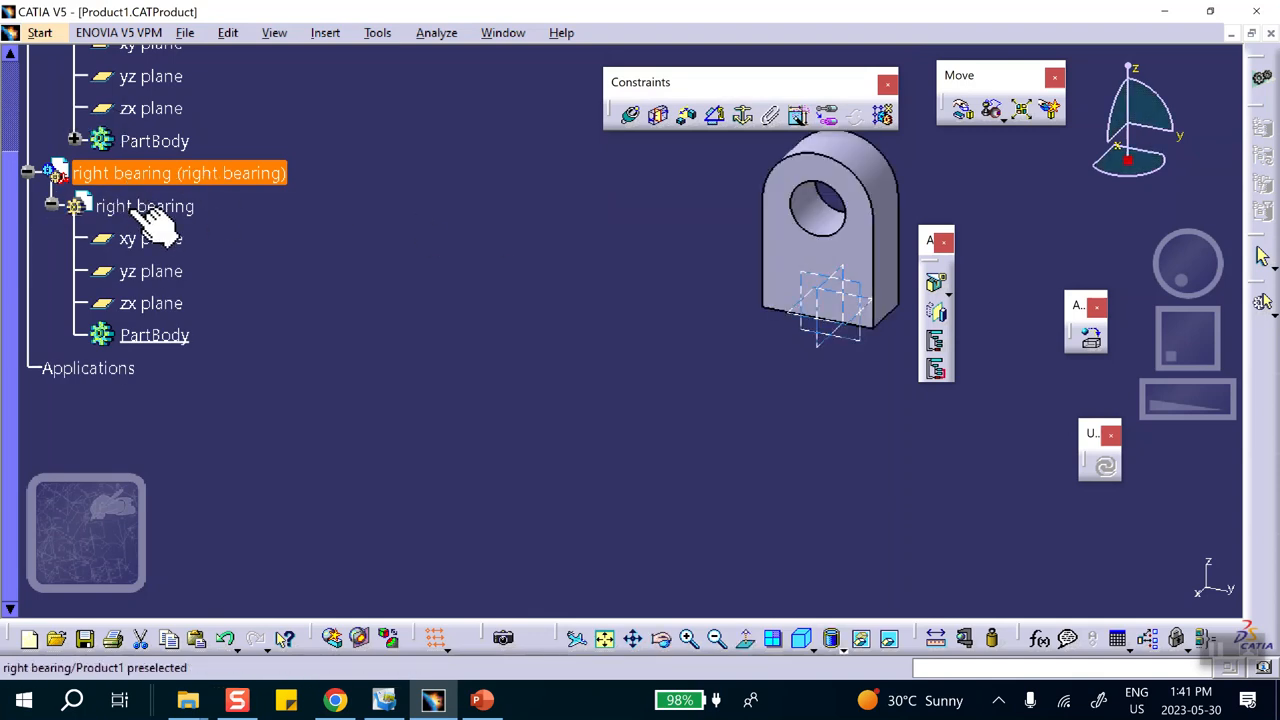
scroll(445, 240, up, 5)
click(112, 228)
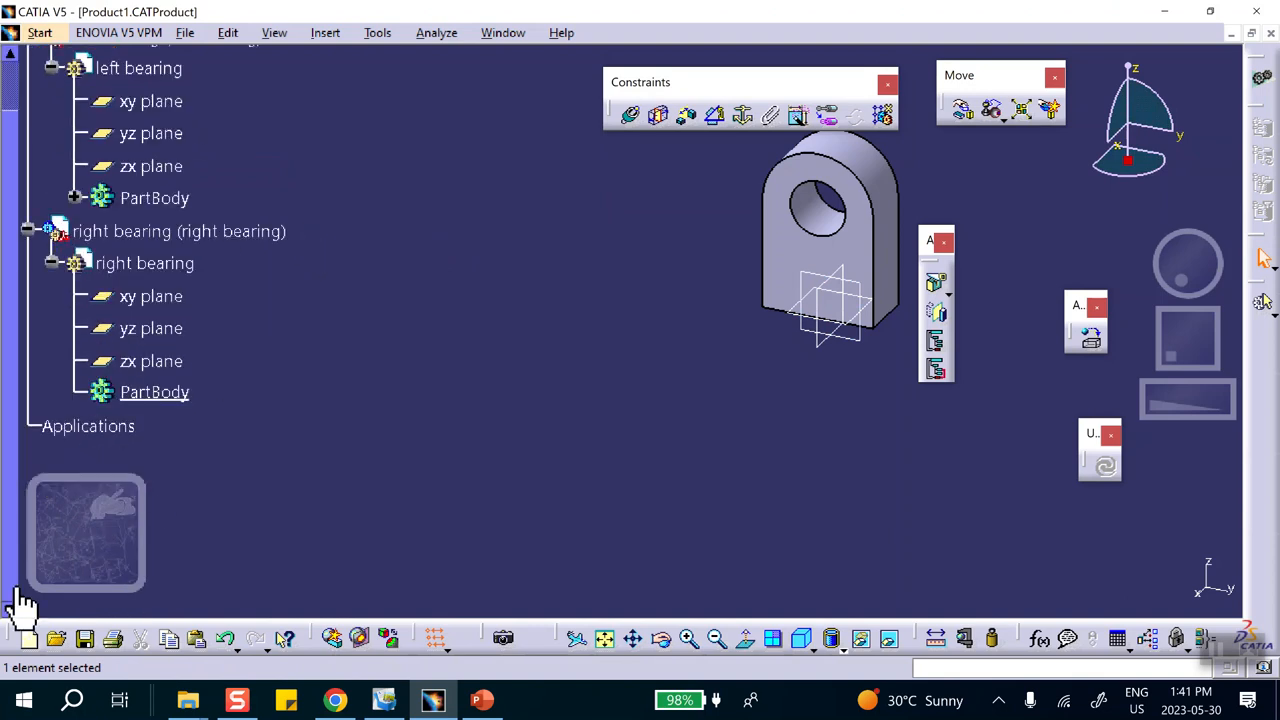
click(85, 638)
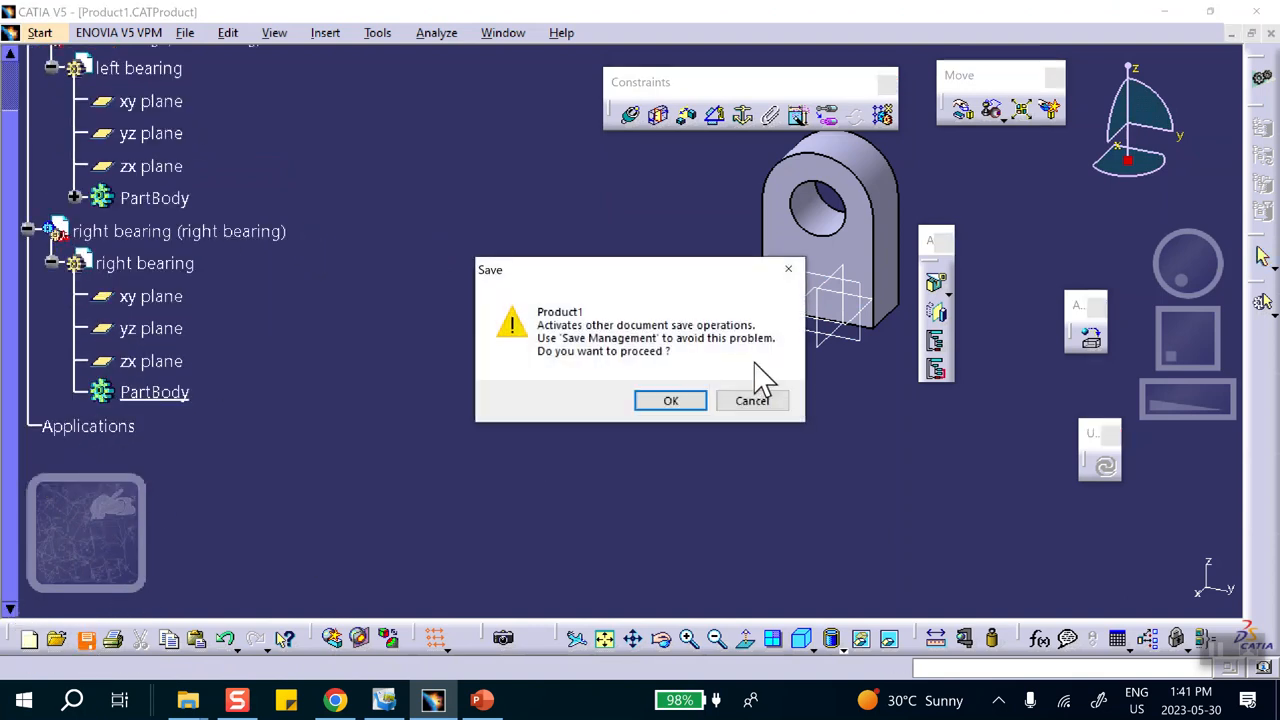
click(671, 400)
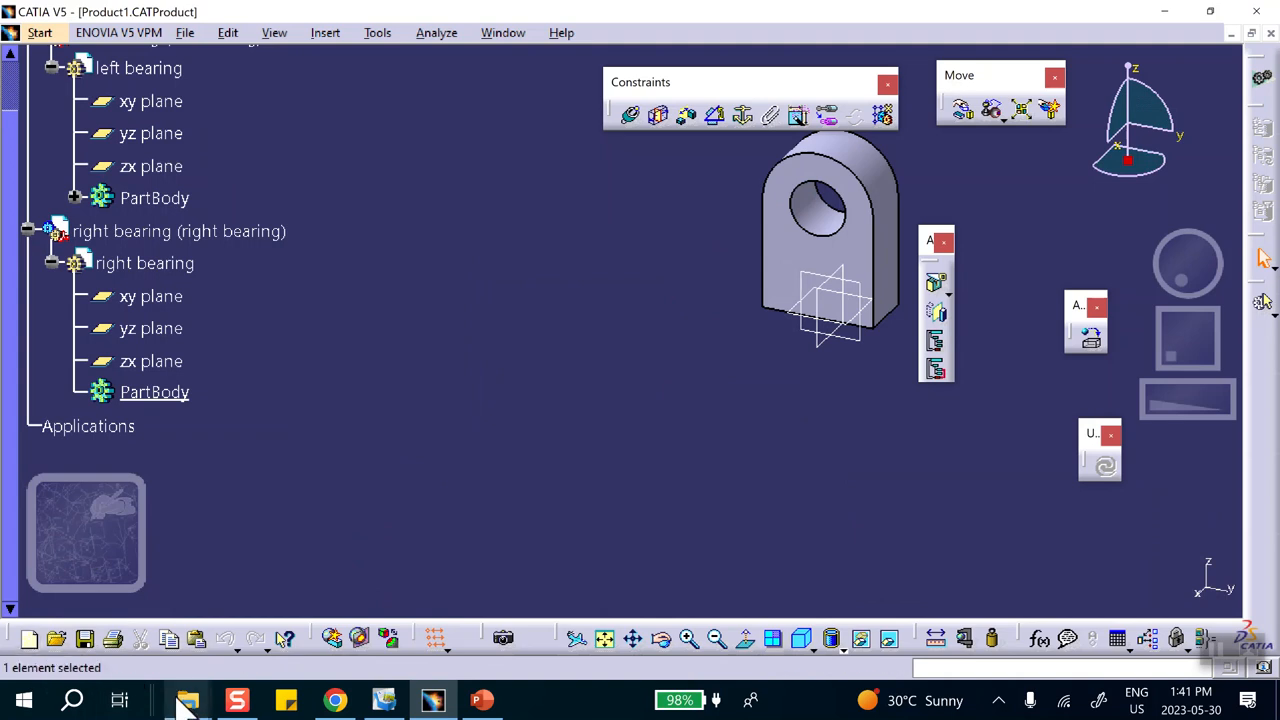
Check in File Explorer that the right bearing part is saved in the Assembly Design Crash Course folder, and return to CATIA.
mouse_move(188, 700)
mouse_move(103, 650)
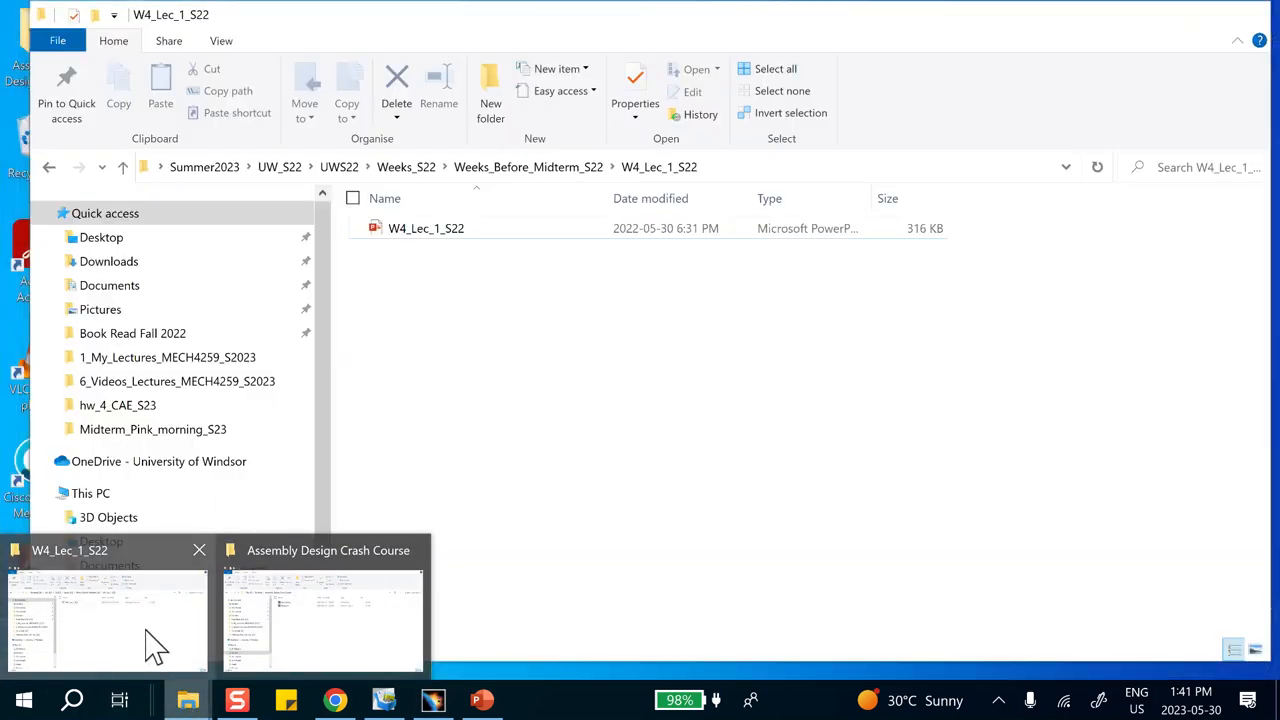
click(296, 632)
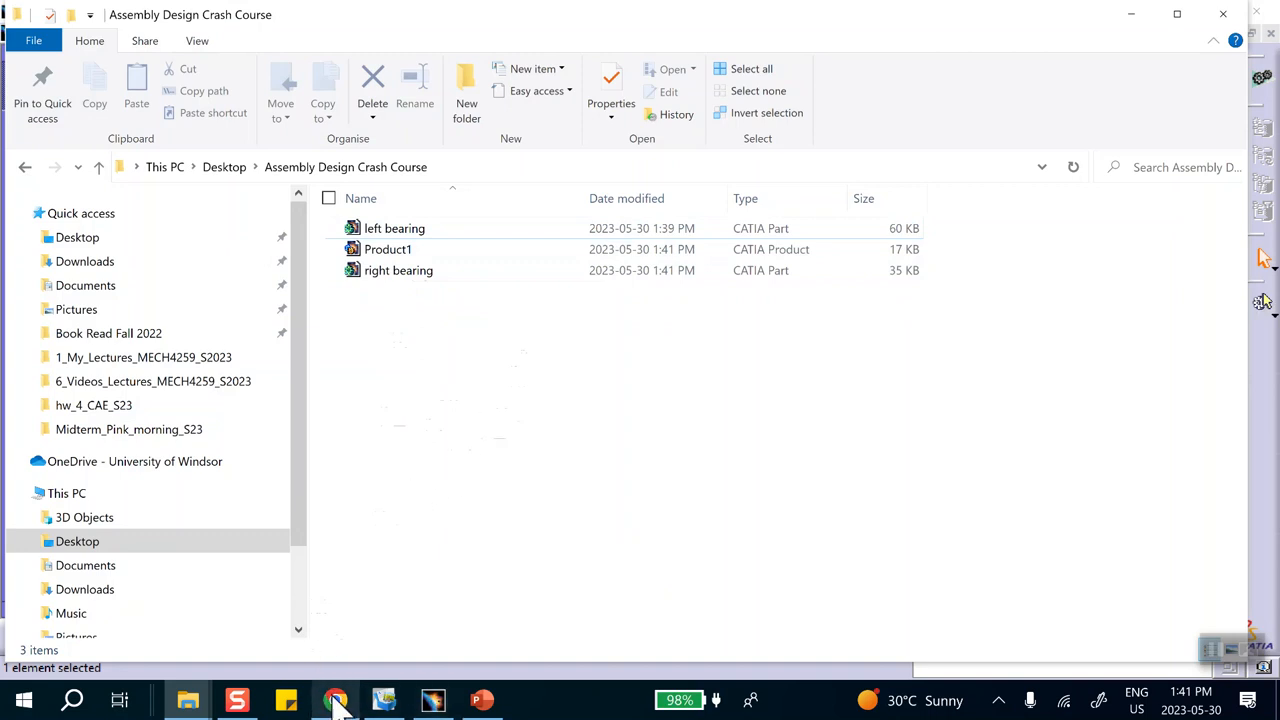
click(432, 700)
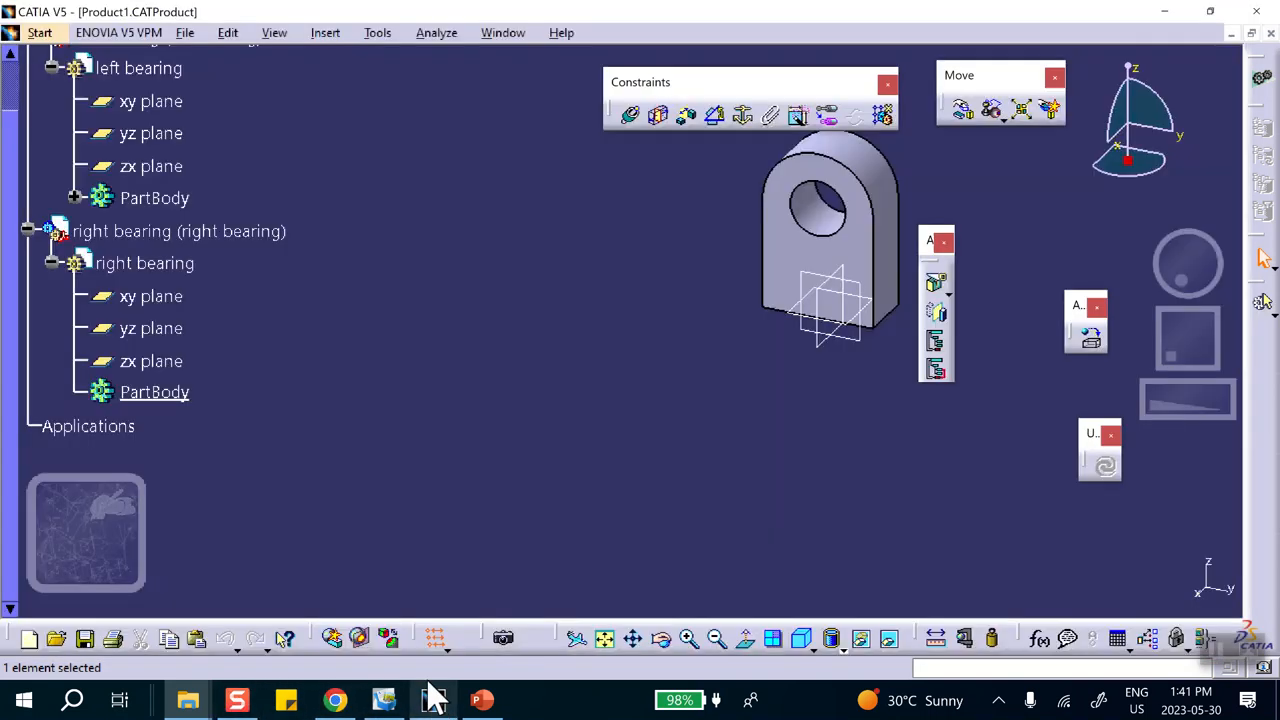
Activate the right bearing part for editing and start a sketch on its yz plane.
click(120, 262)
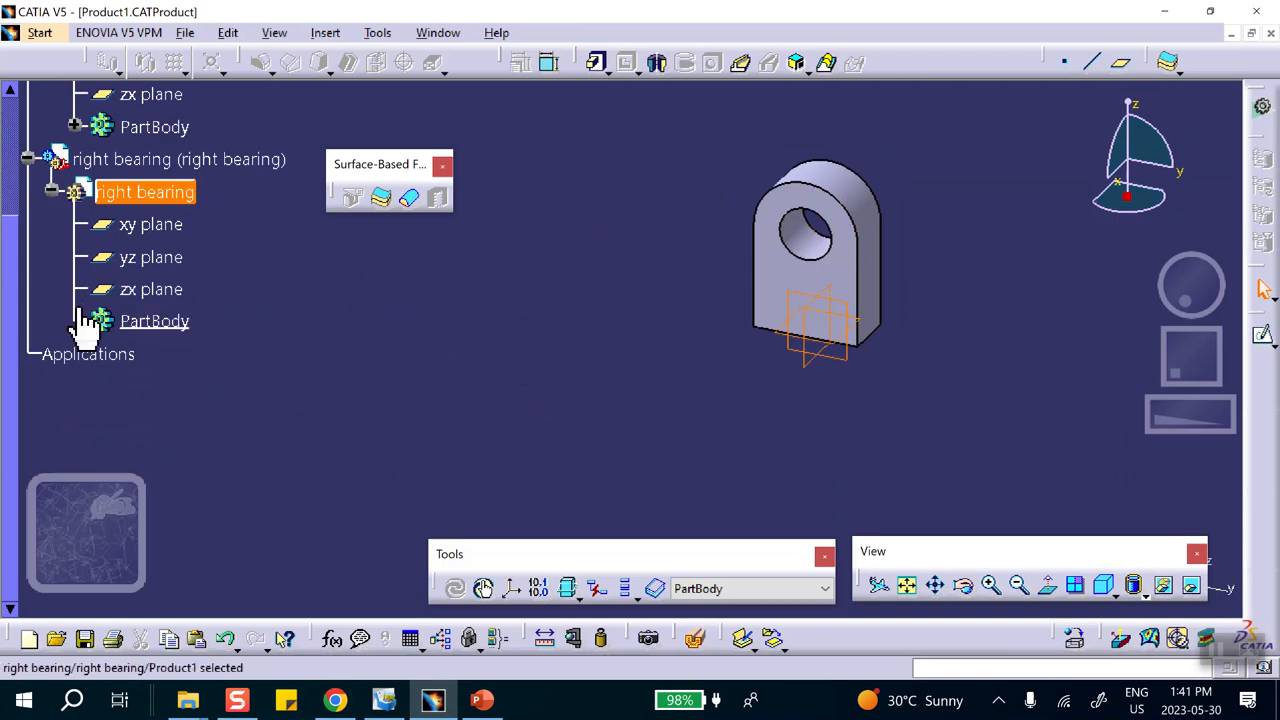
click(1262, 334)
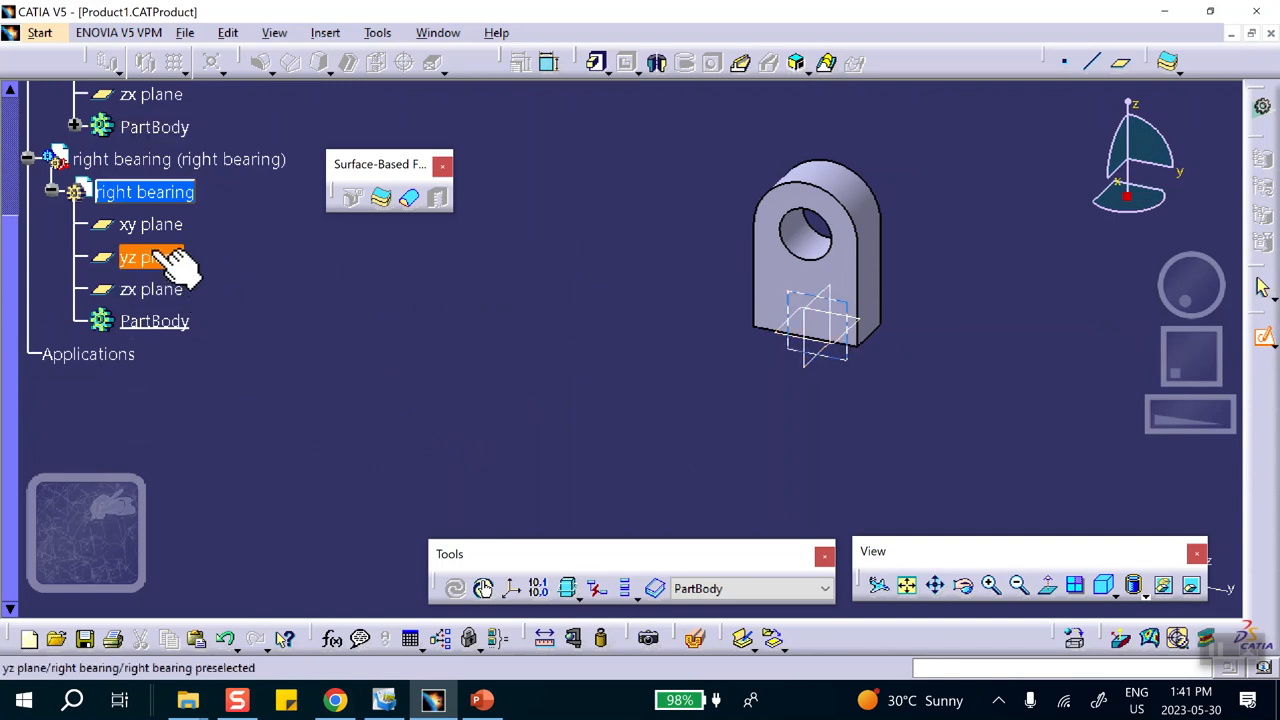
click(850, 305)
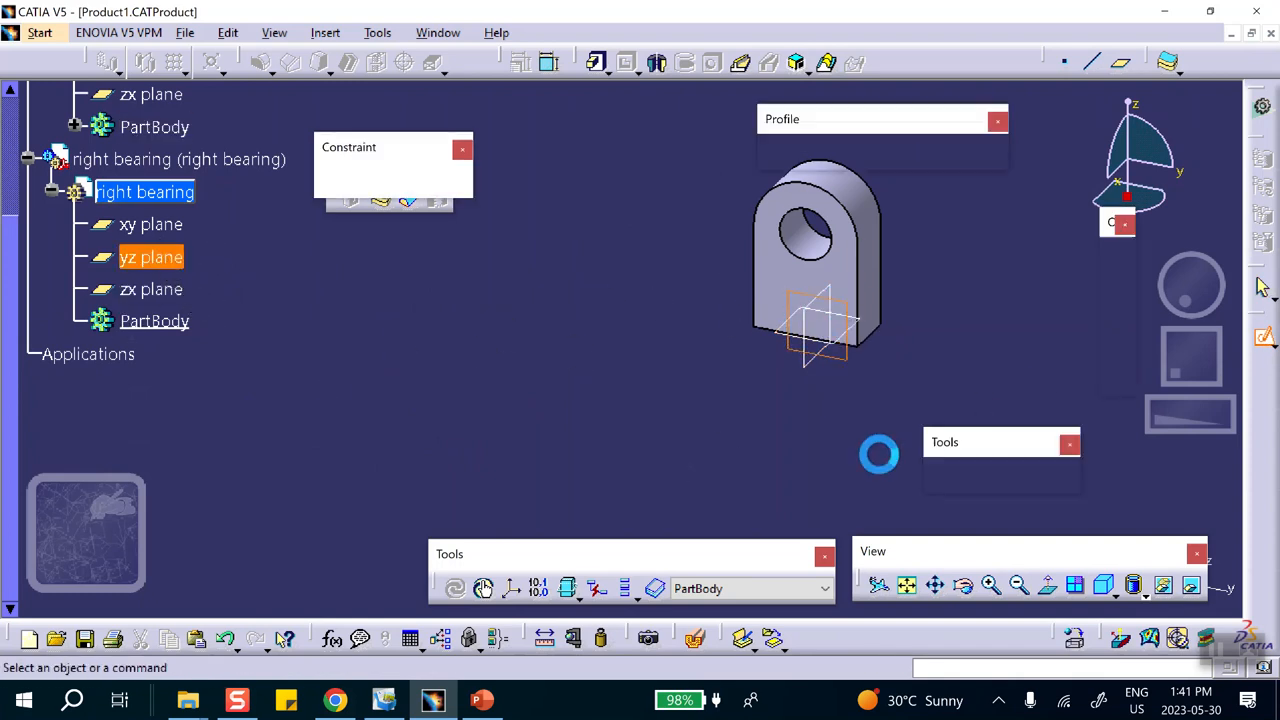
middle_drag(850, 350, 771, 391)
middle_drag(806, 266, 660, 355)
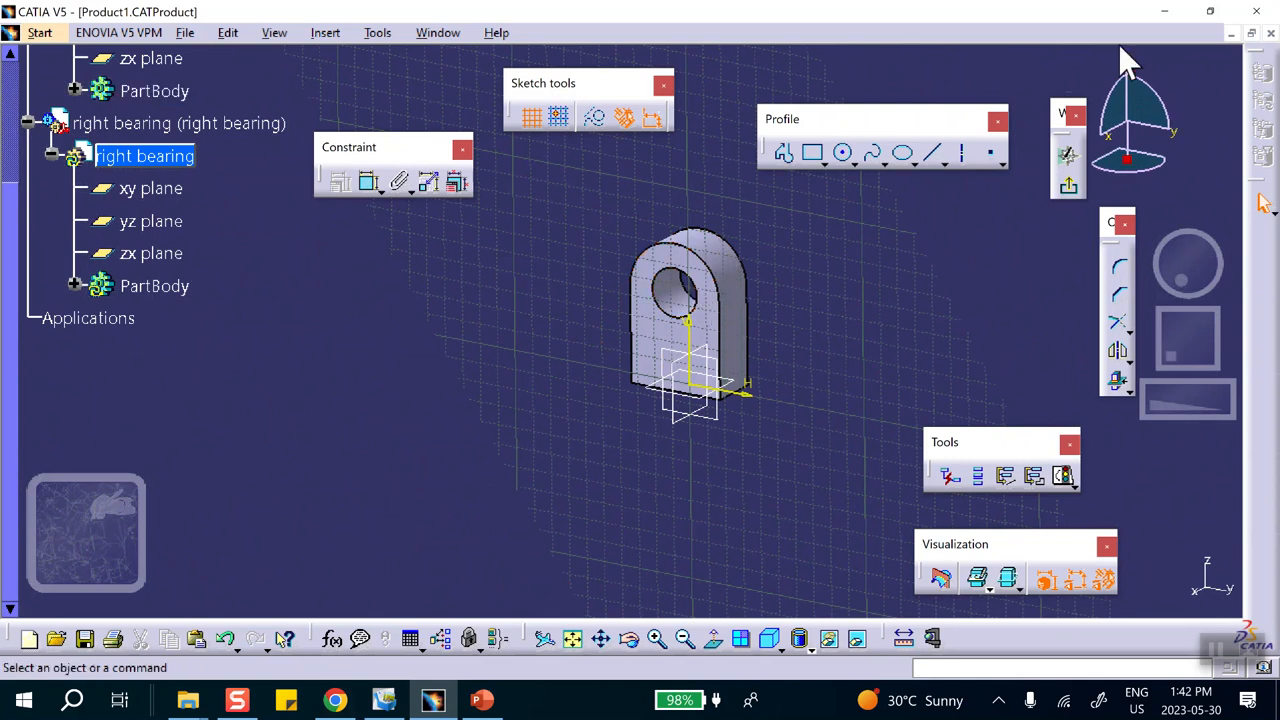
Project the left bearing's front face, including its hole, onto the right bearing's sketch, and hide the left bearing.
click(1125, 388)
click(1160, 408)
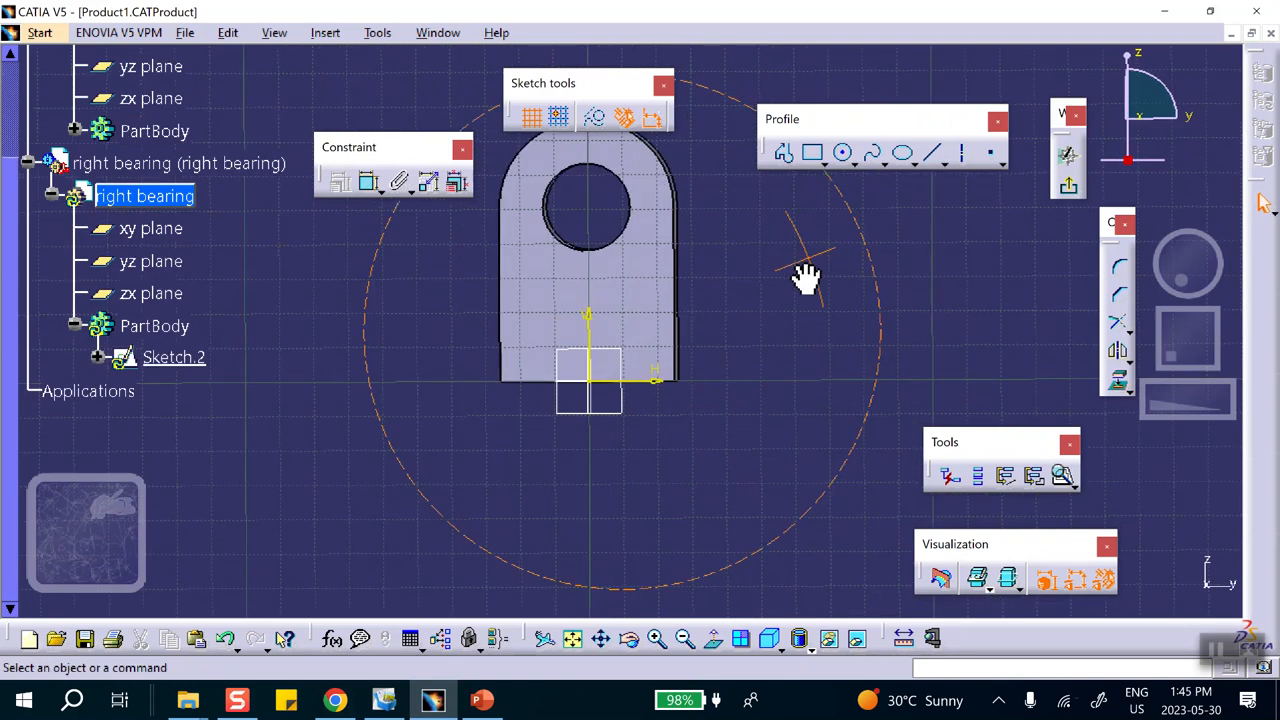
middle_drag(805, 278, 700, 354)
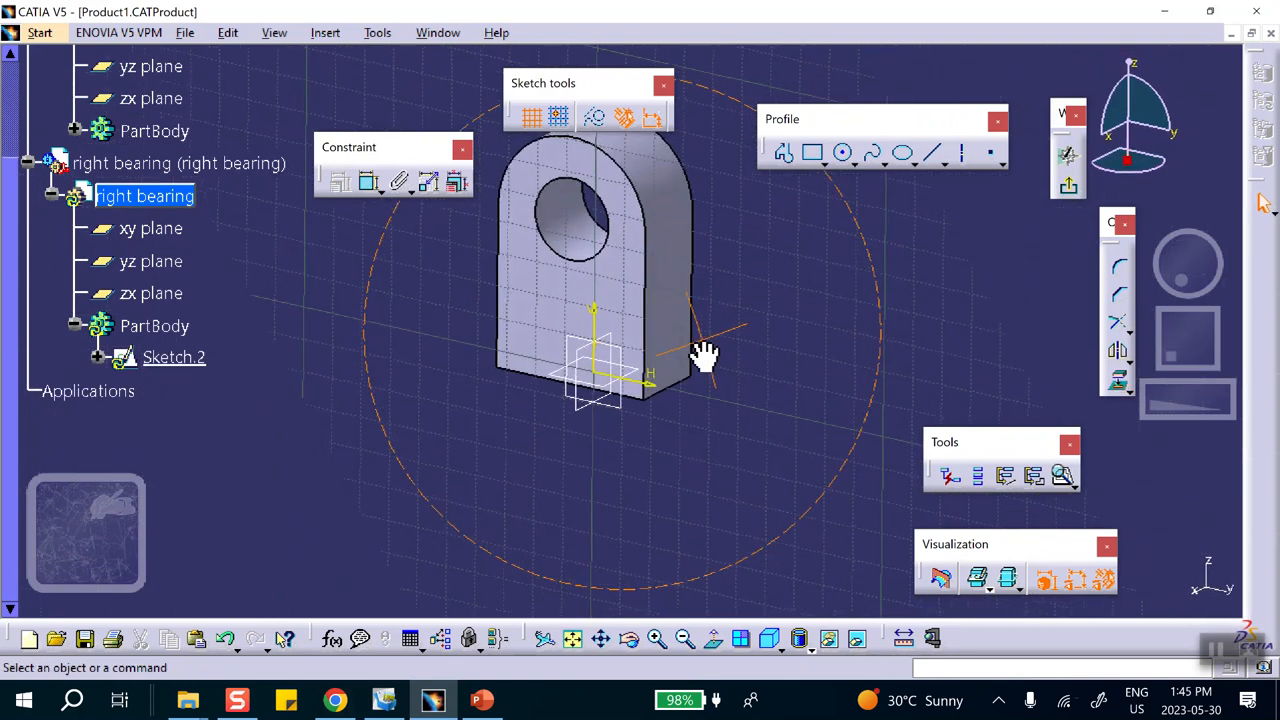
click(1121, 383)
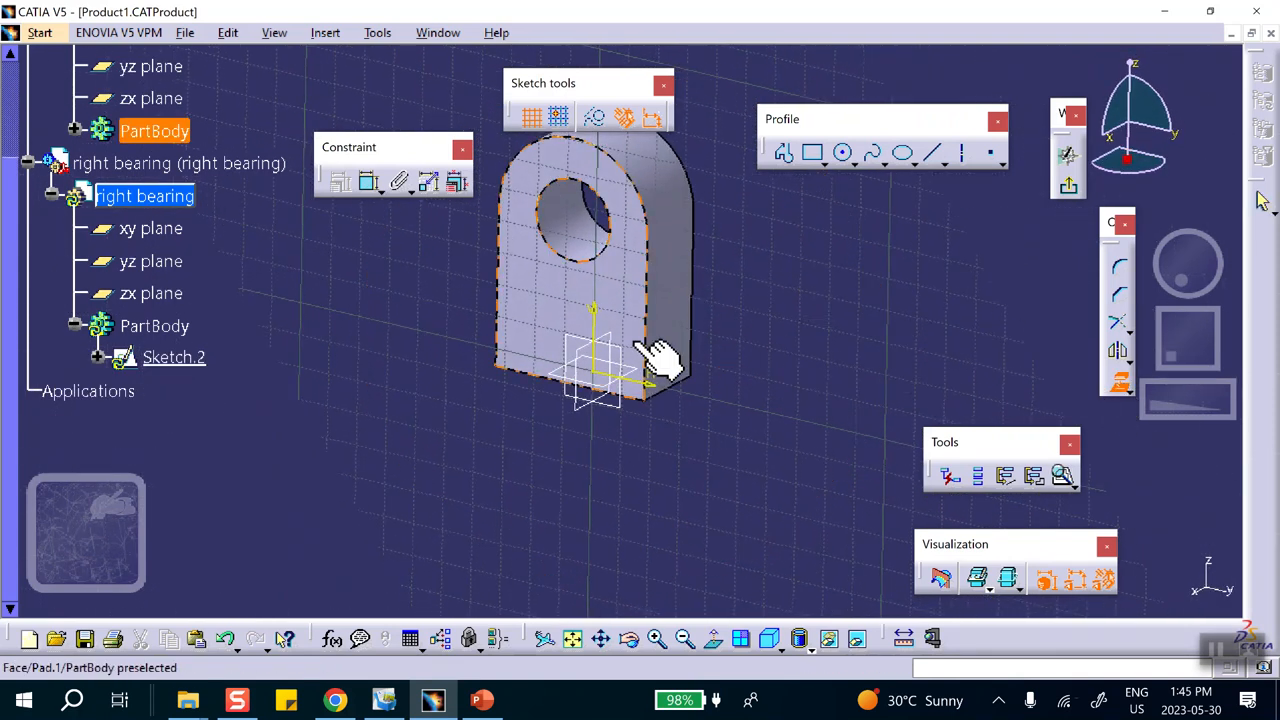
click(586, 329)
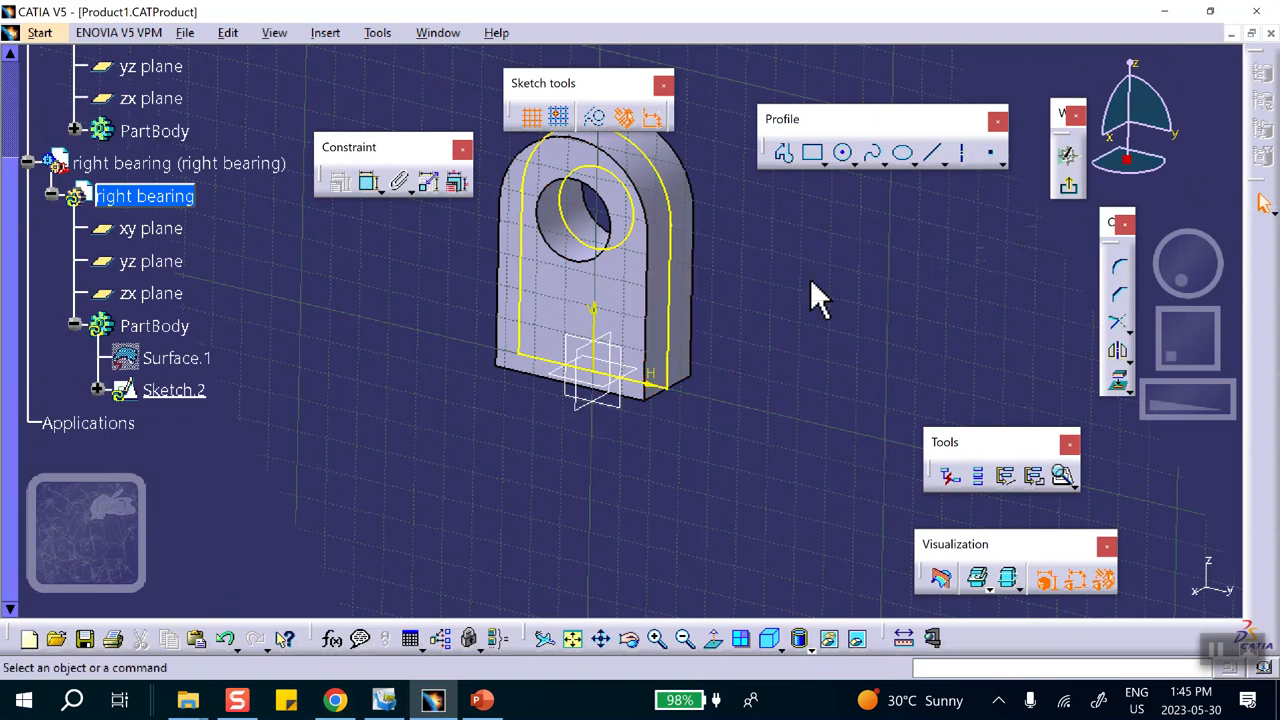
right_click(559, 281)
click(621, 340)
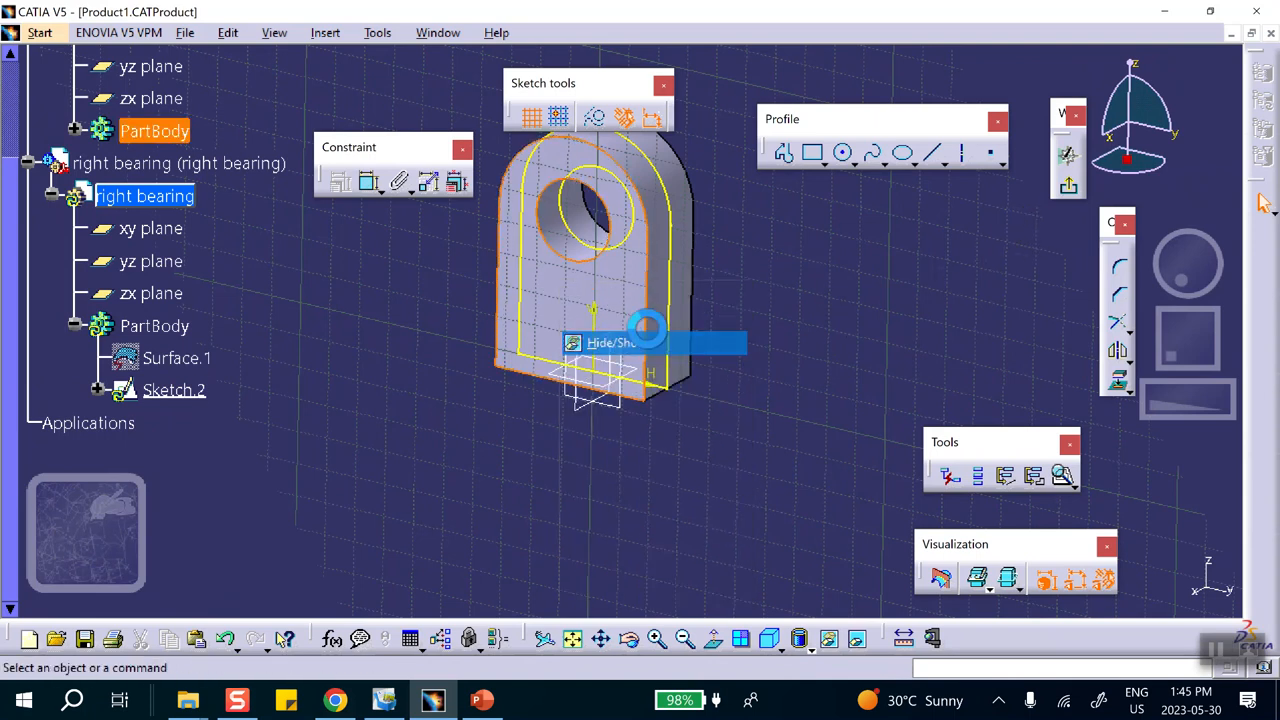
Exit the sketch and pad the projected bearing profile with mirrored extent.
click(1067, 187)
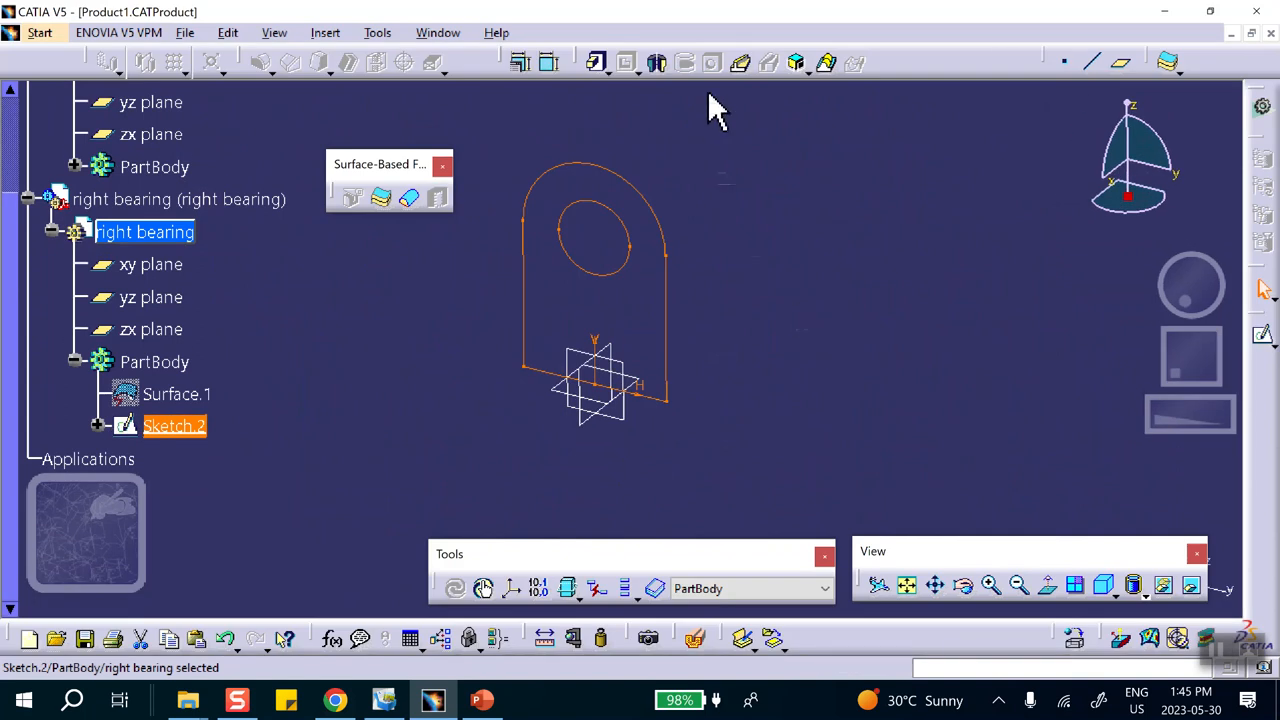
click(605, 68)
click(620, 96)
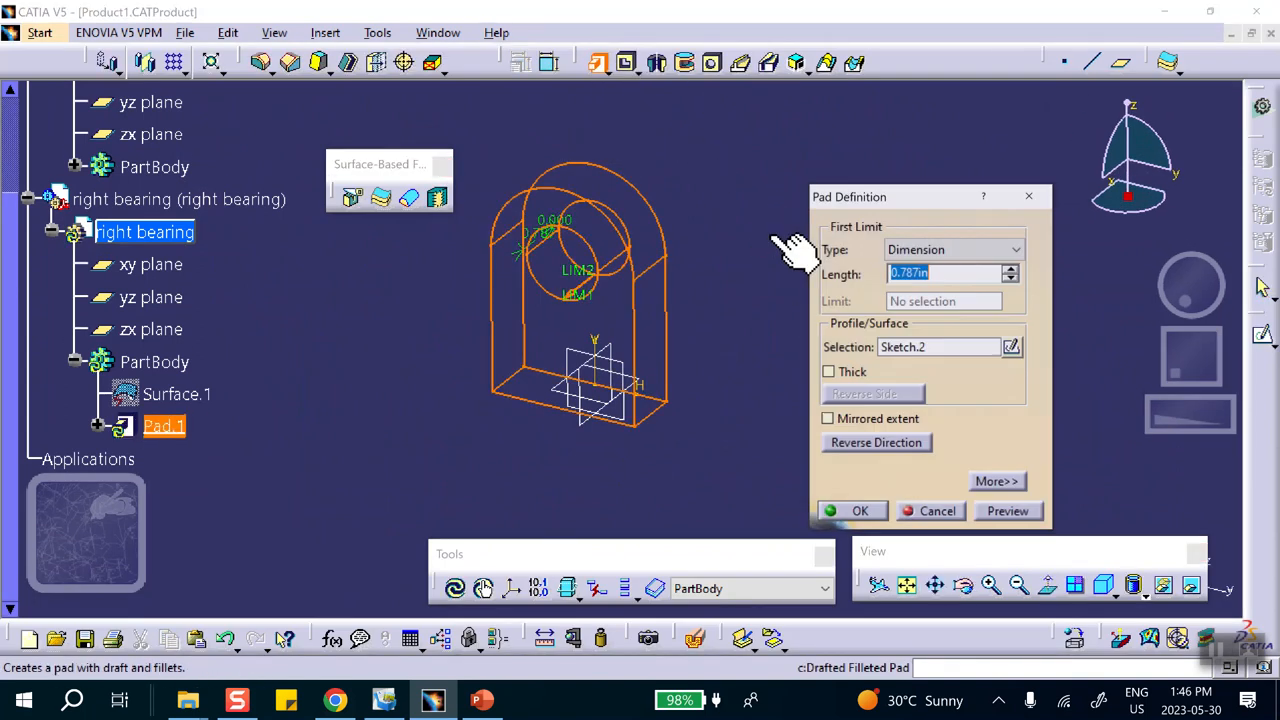
click(828, 420)
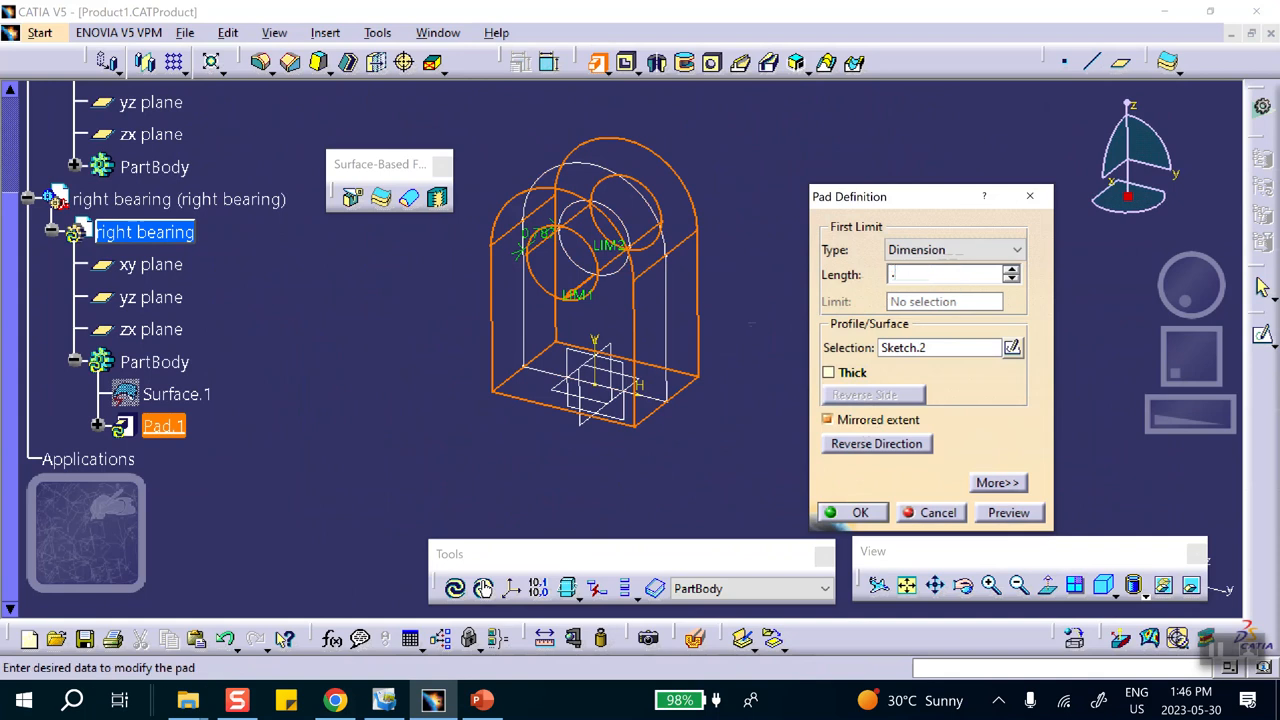
click(850, 512)
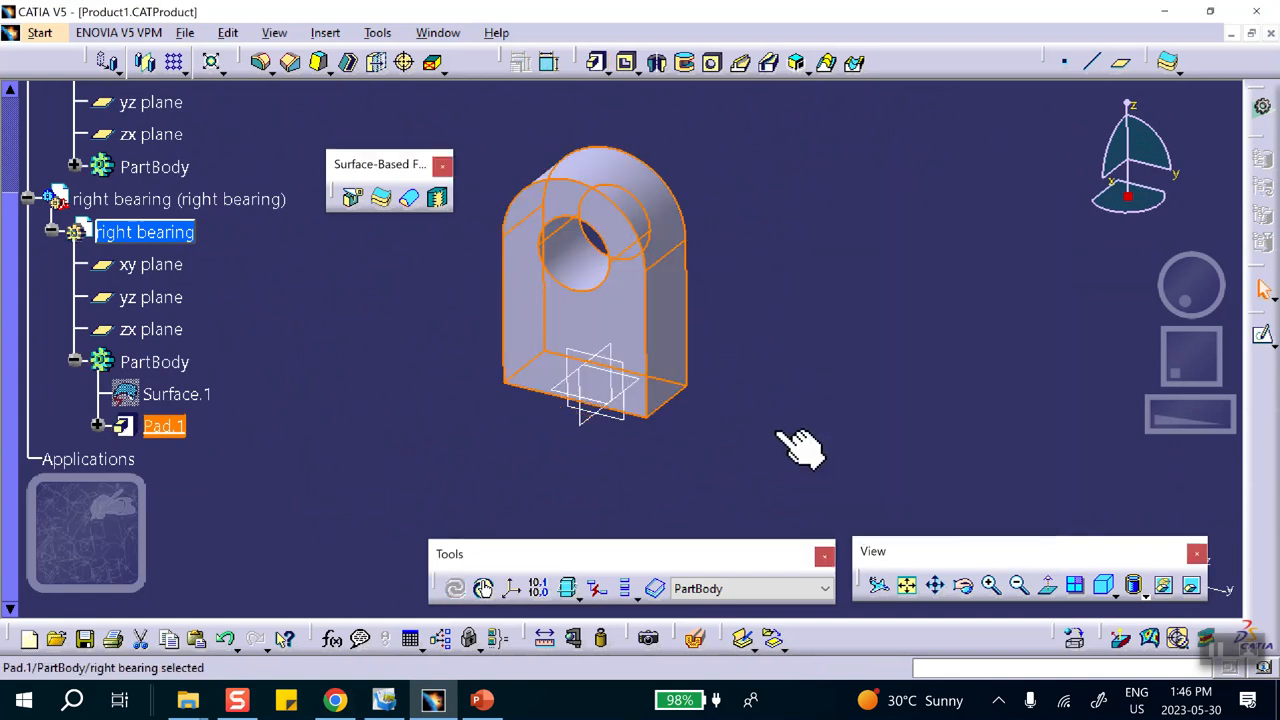
Activate Product1 in the assembly and save it with the padded right bearing part.
scroll(266, 395, up, 3)
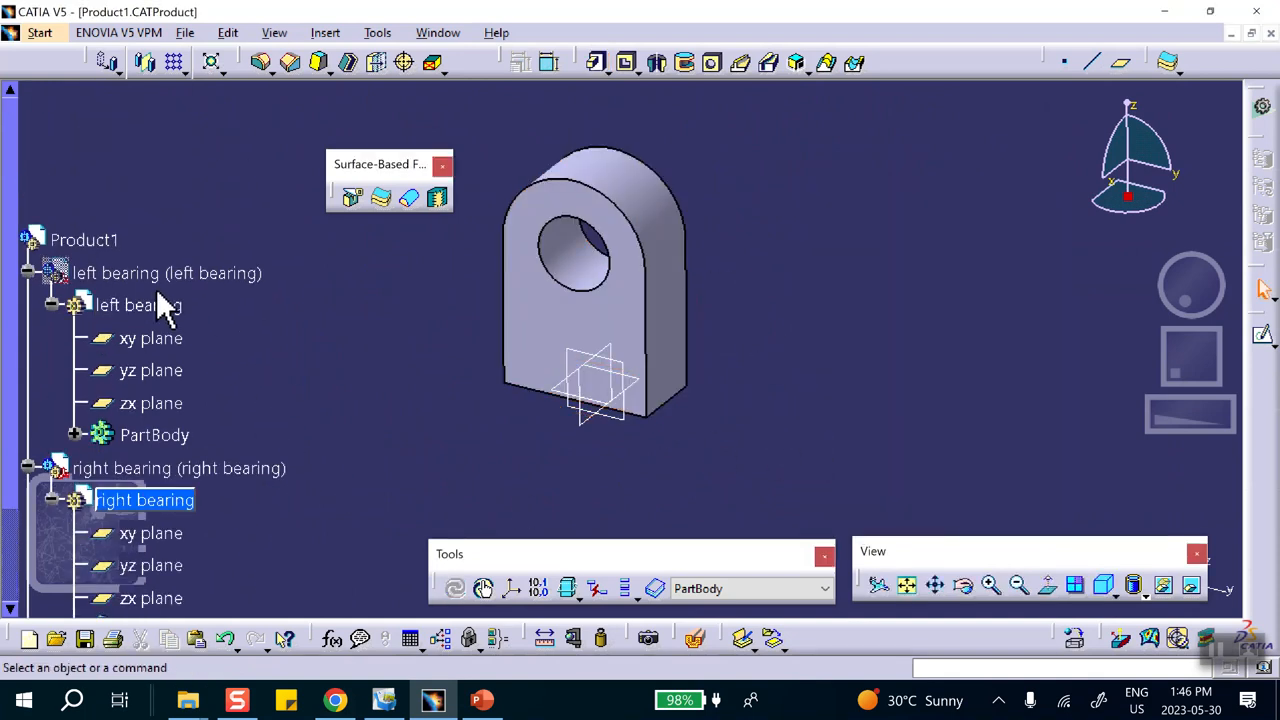
double_click(95, 240)
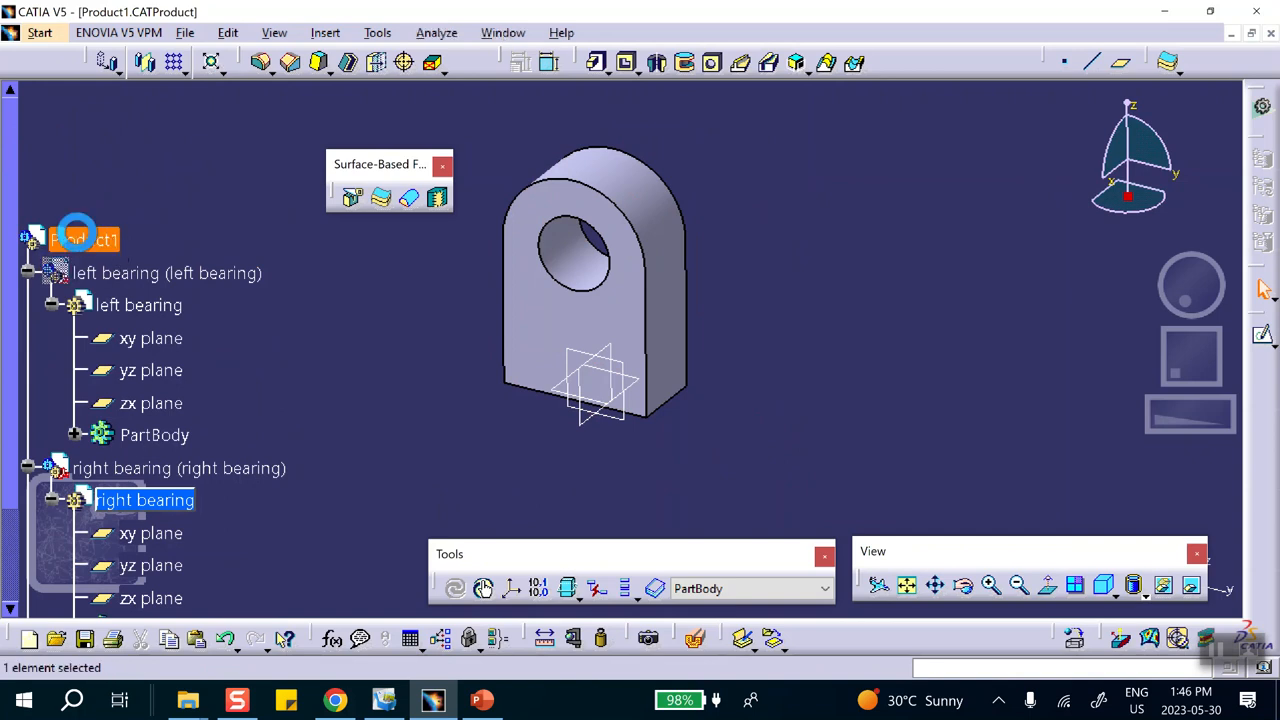
scroll(344, 327, down, 12)
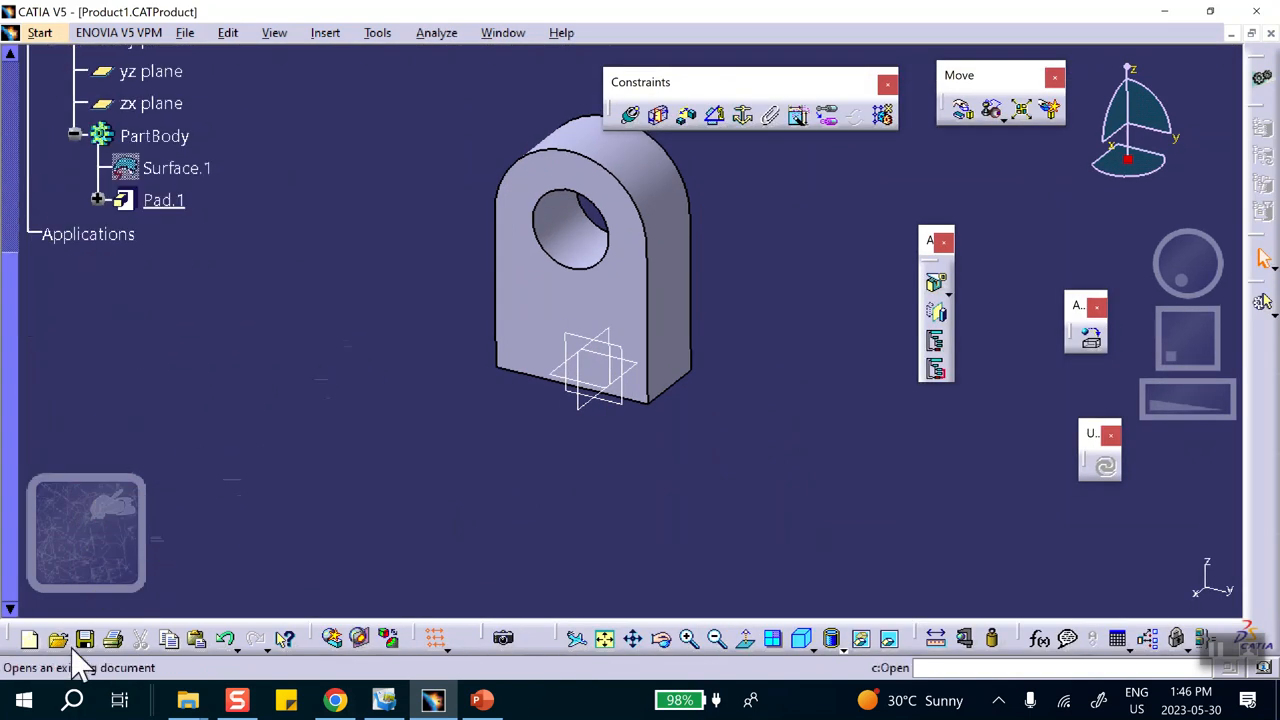
click(86, 642)
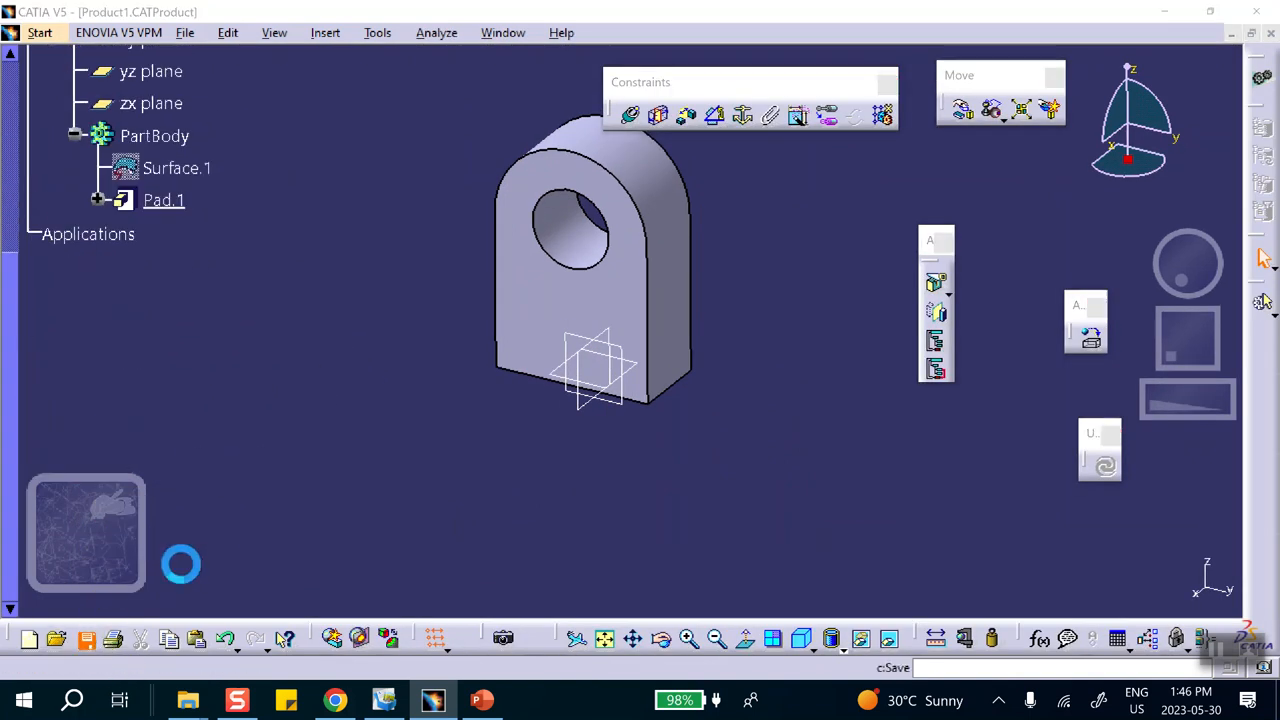
click(670, 400)
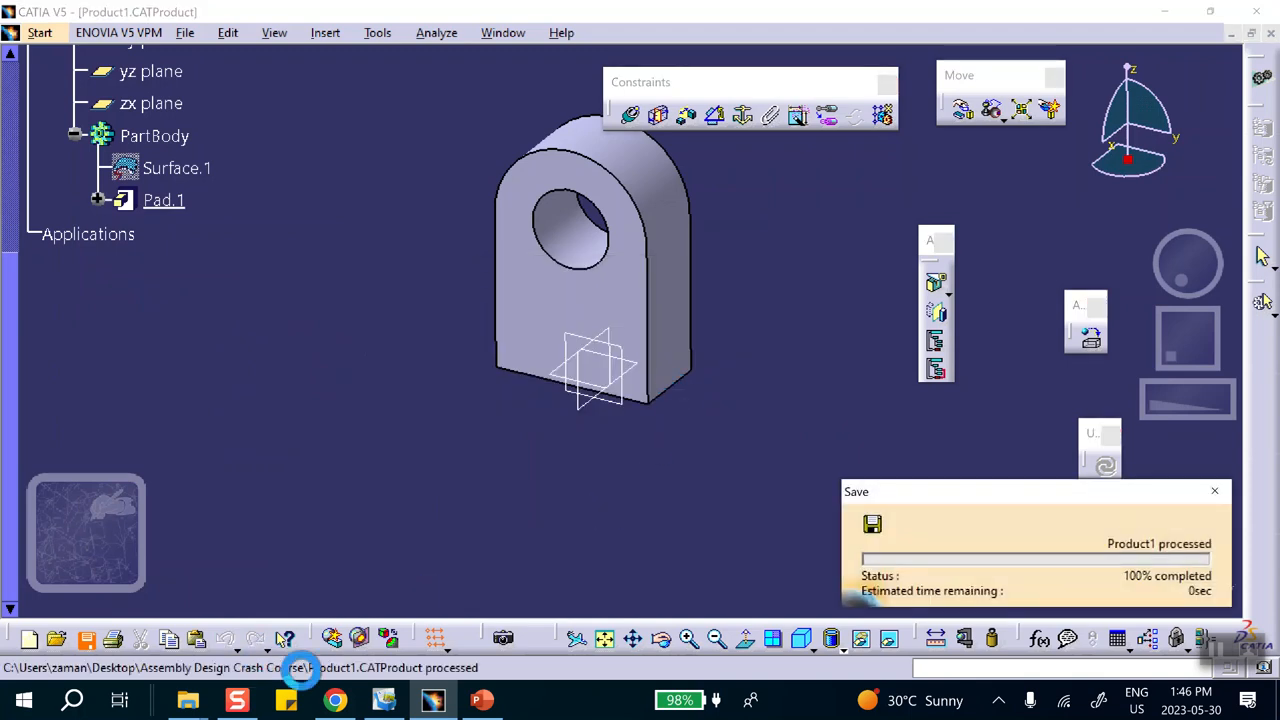
Check the updated product and right bearing files in File Explorer, and go back to the CATIA assembly.
mouse_move(190, 705)
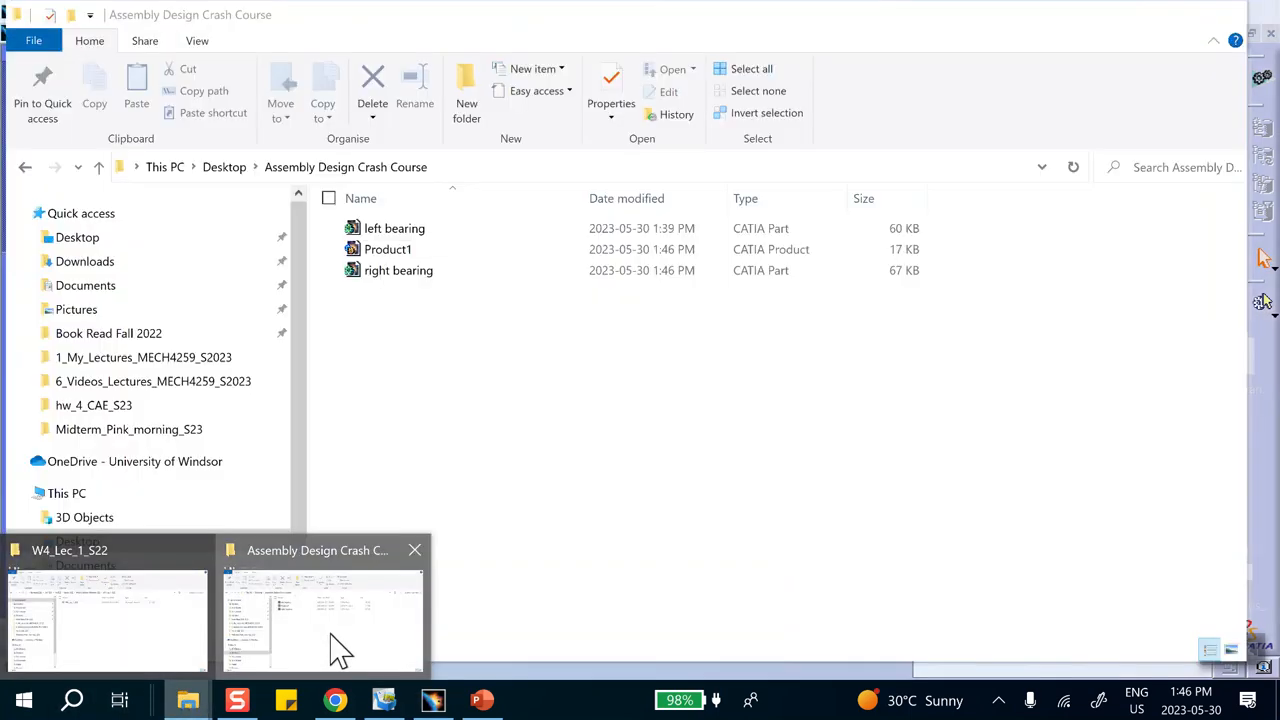
click(340, 652)
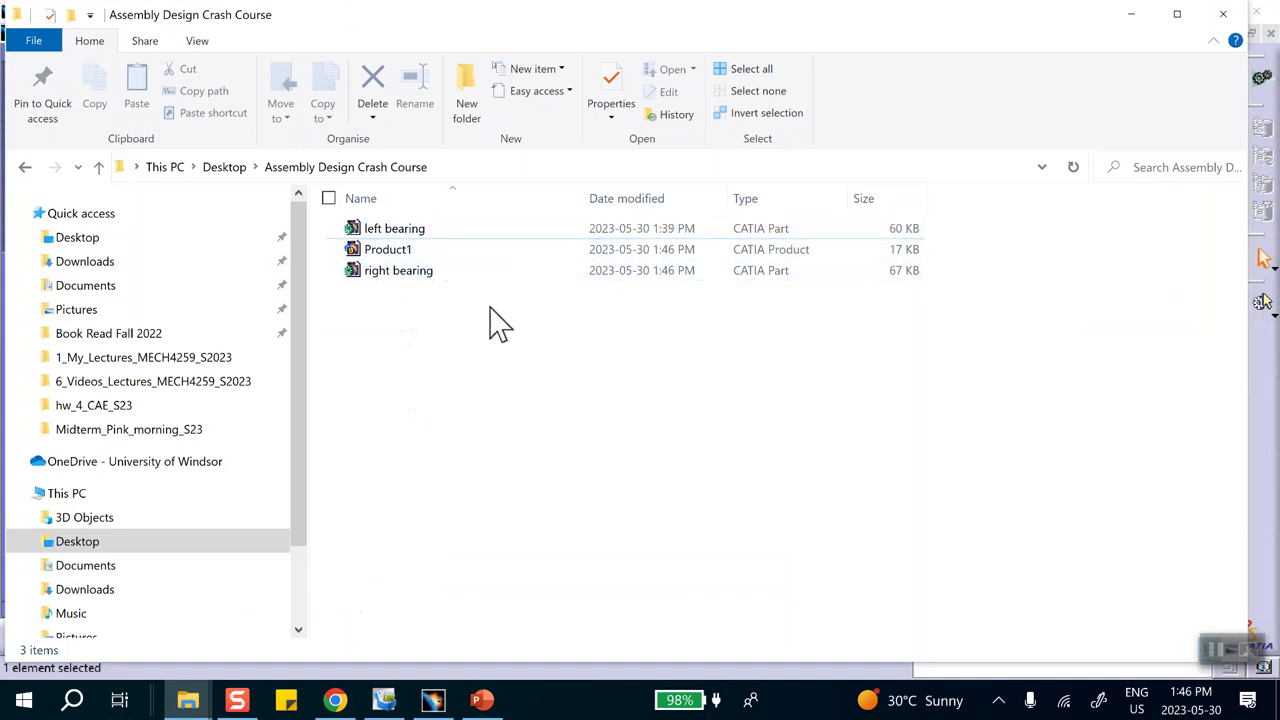
click(1131, 14)
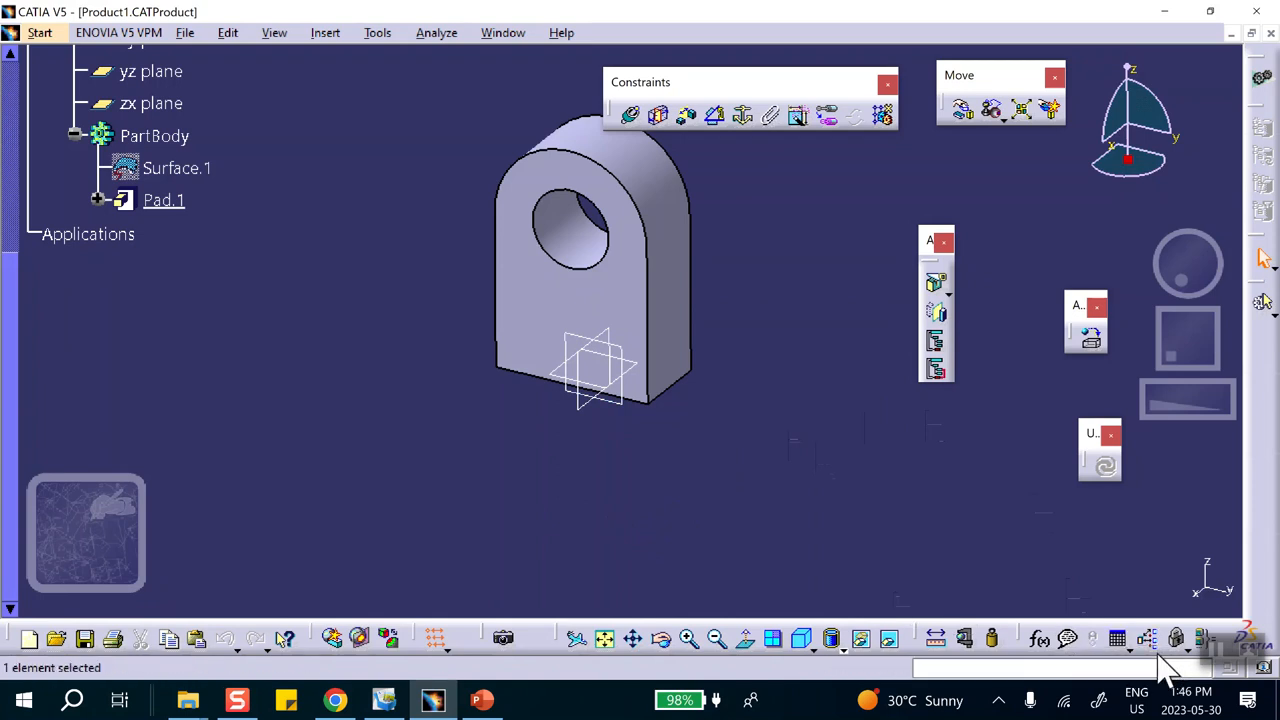
Try to show the left bearing from the hidden space through its solid geometry, and return to the visible space.
click(891, 639)
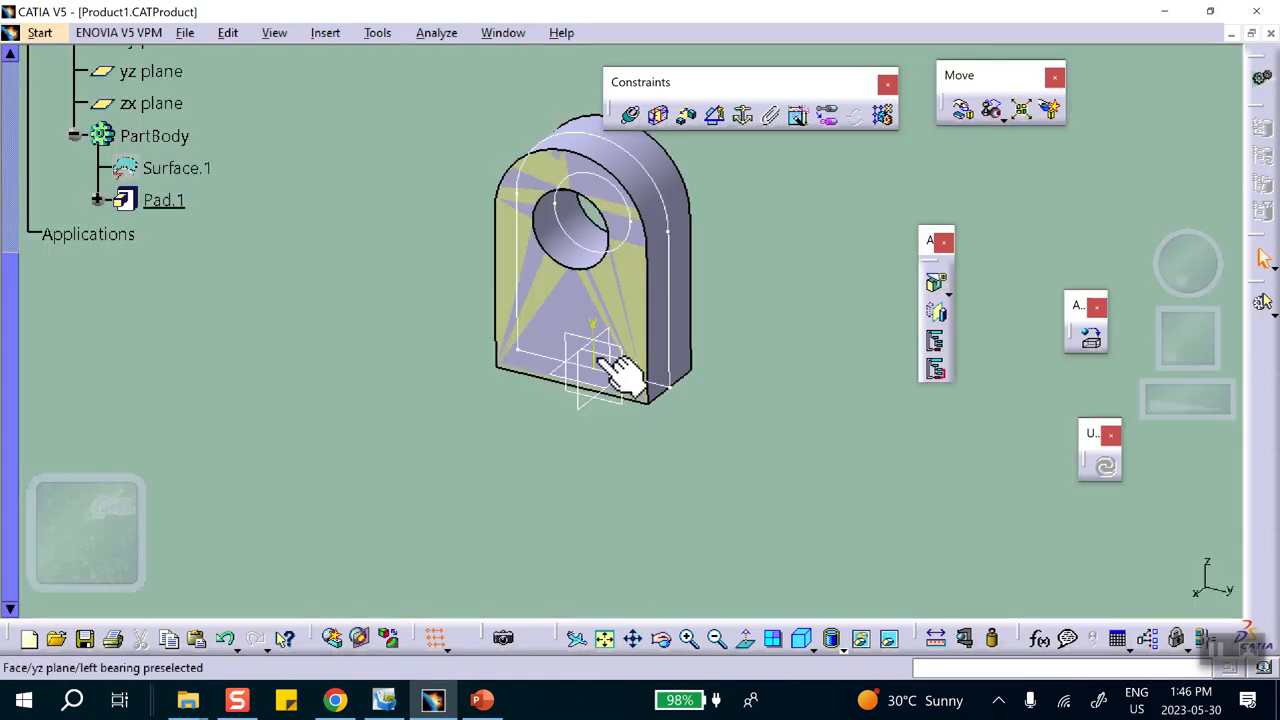
right_click(689, 279)
click(705, 333)
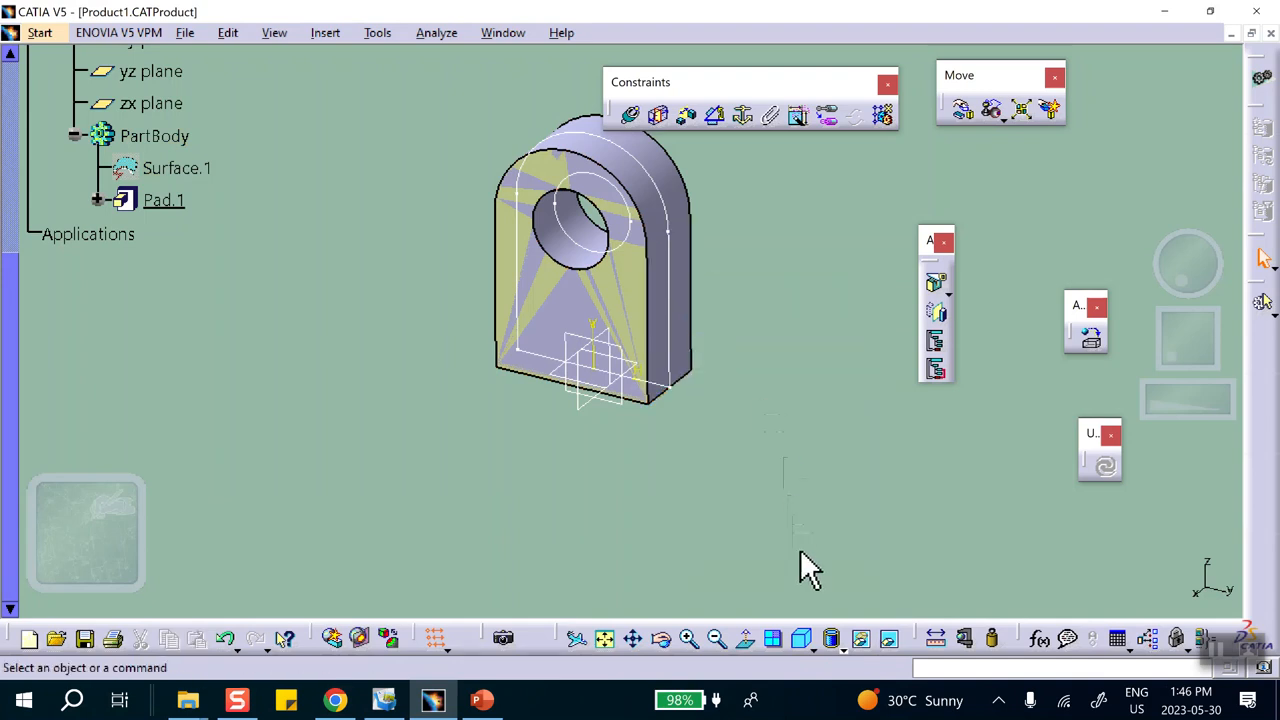
right_click(684, 292)
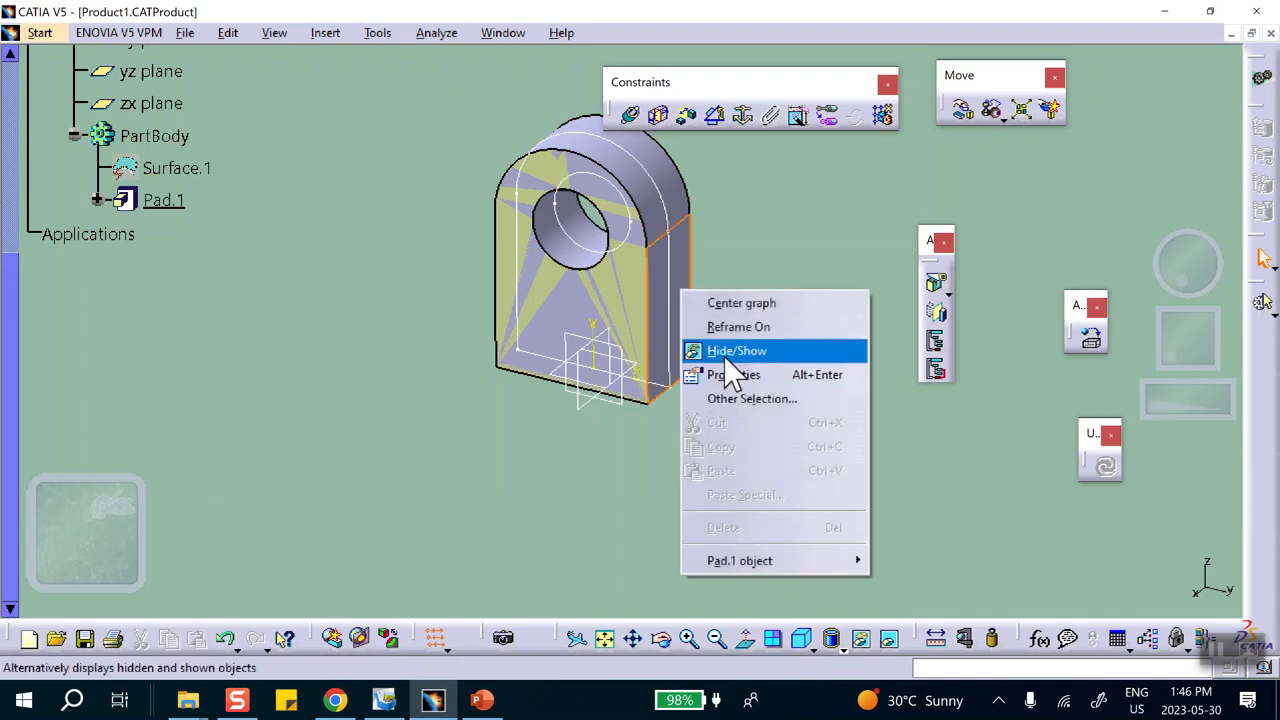
click(727, 351)
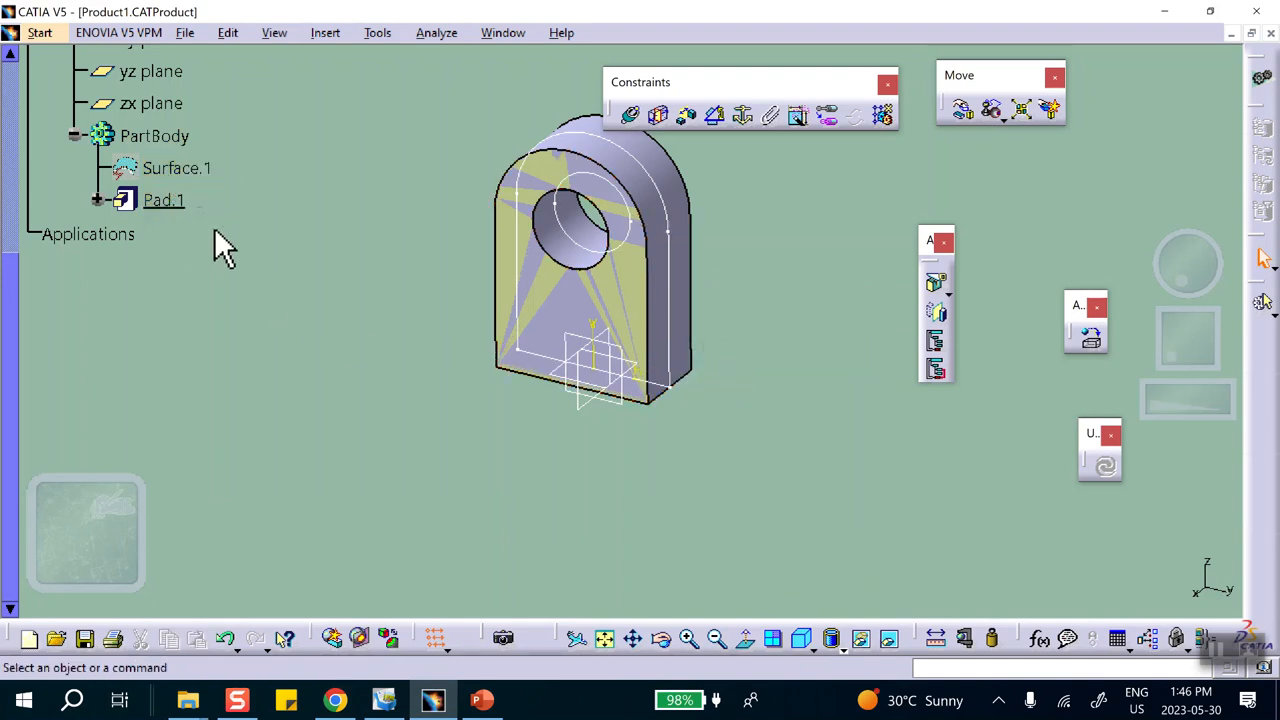
scroll(218, 226, up, 2)
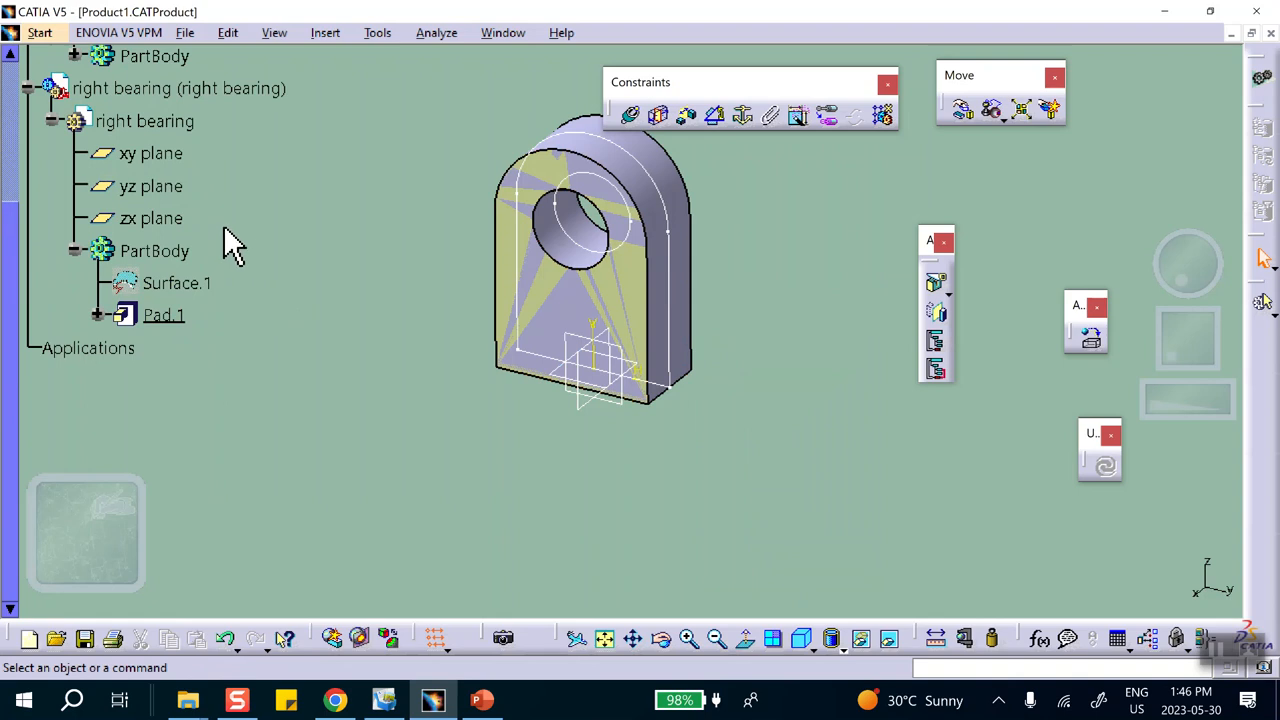
click(891, 645)
Show the hidden left bearing component of Product1.
scroll(329, 286, up, 3)
right_click(200, 122)
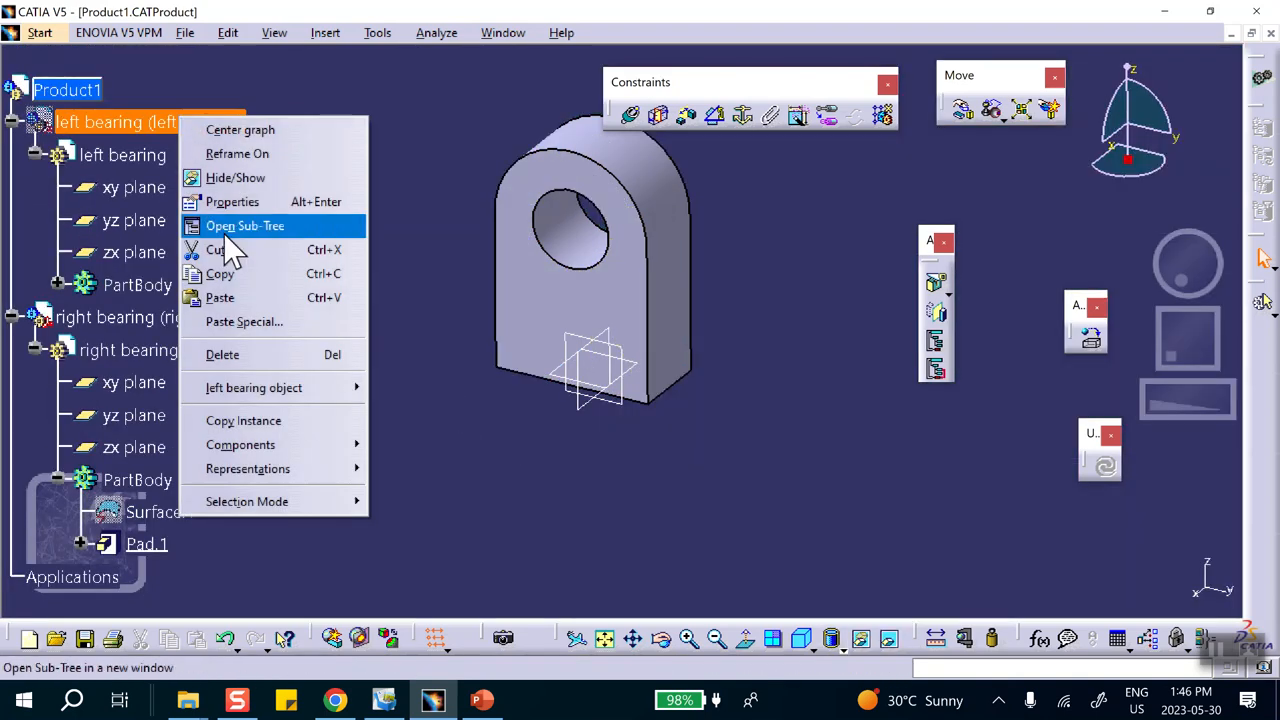
click(249, 179)
scroll(250, 192, down, 3)
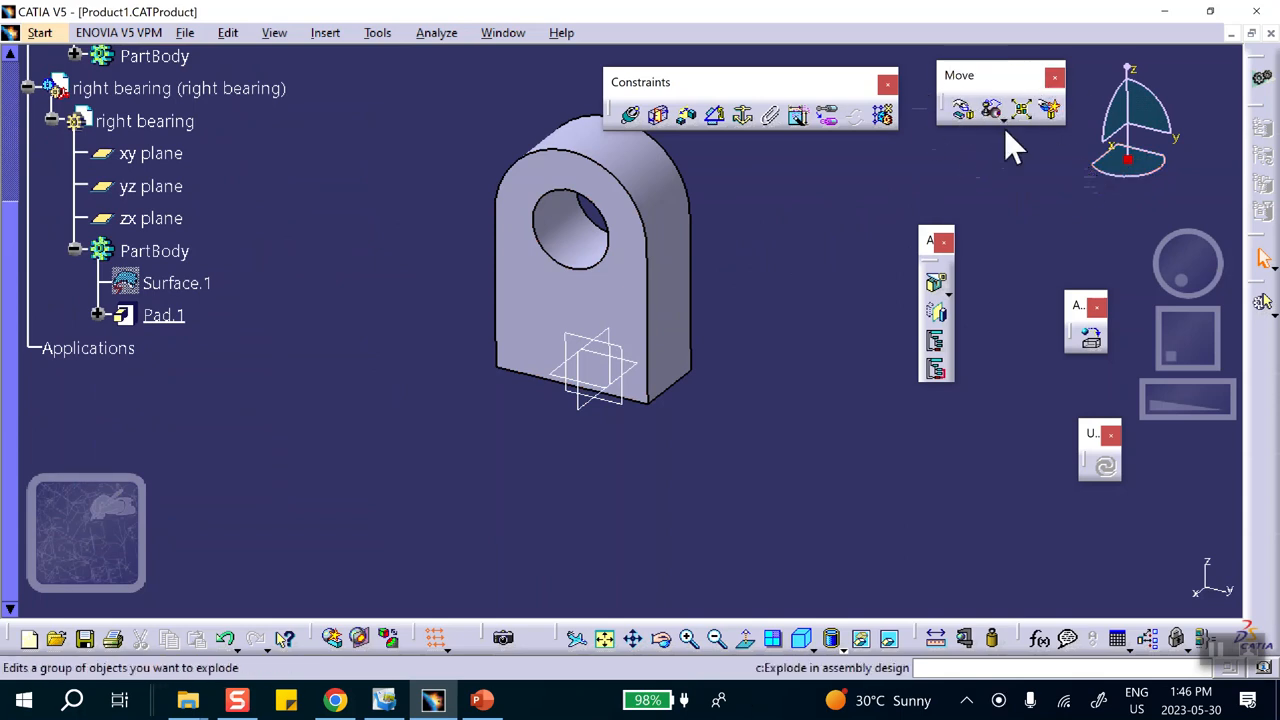
Manipulate the left bearing along the X axis to separate it from the right bearing.
click(963, 113)
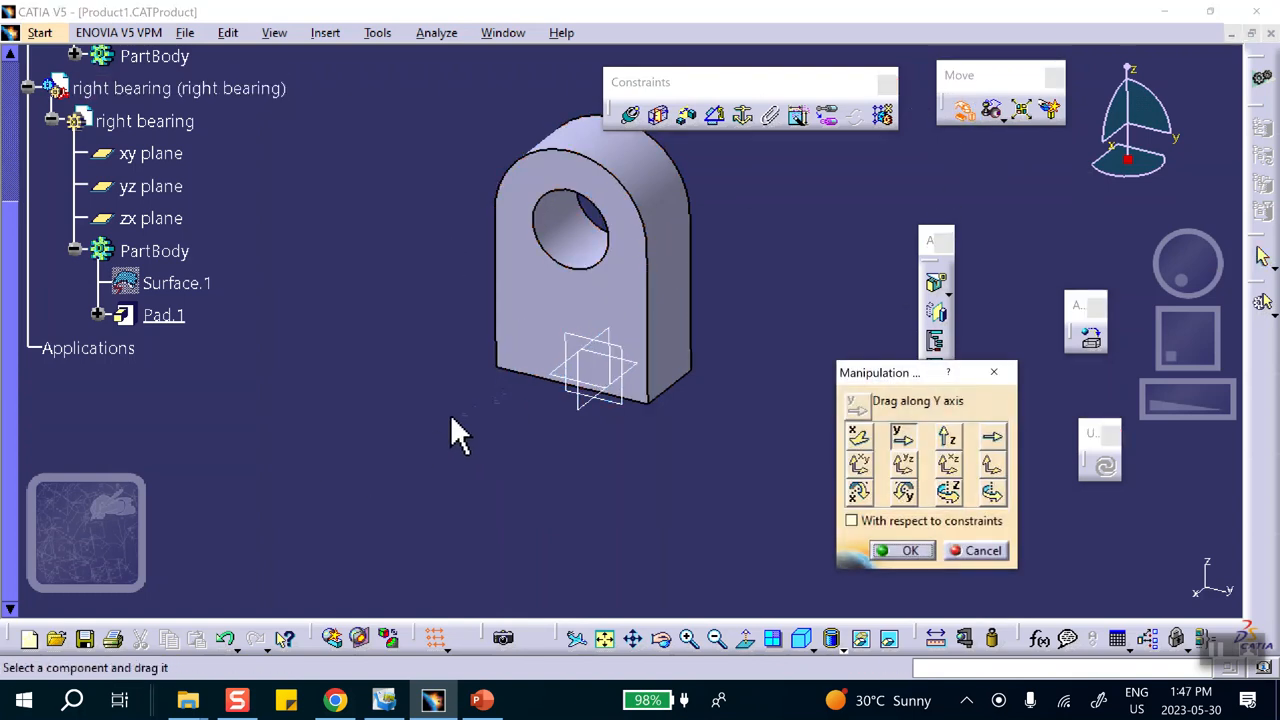
click(860, 440)
drag(686, 363, 866, 157)
middle_drag(763, 235, 580, 370)
drag(649, 258, 876, 154)
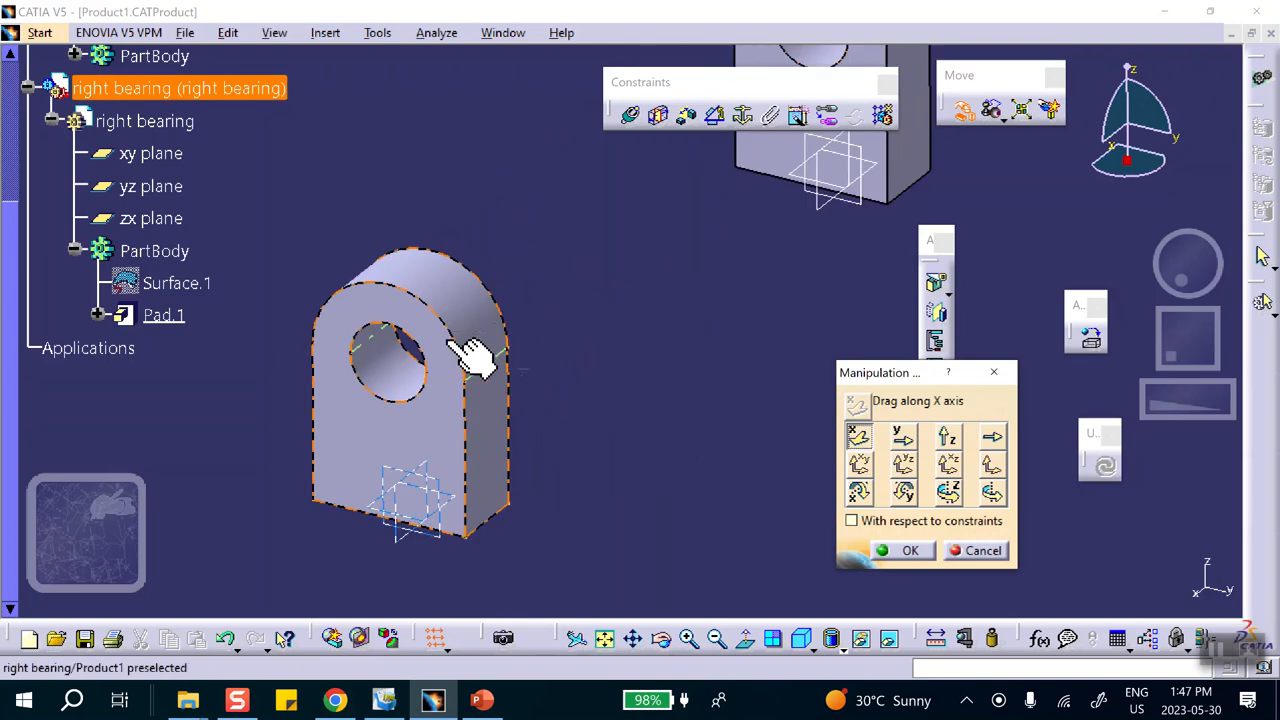
middle_drag(703, 303, 583, 448)
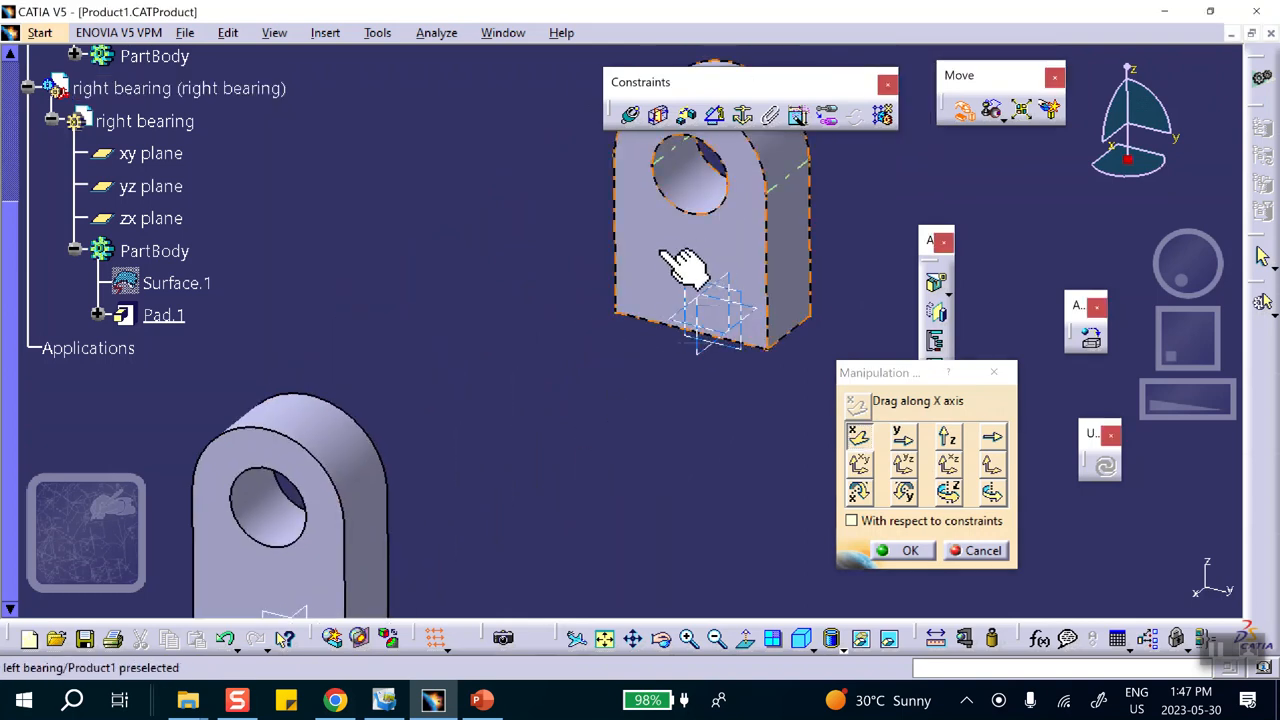
scroll(444, 272, up, 3)
middle_drag(426, 178, 397, 291)
middle_drag(340, 392, 358, 386)
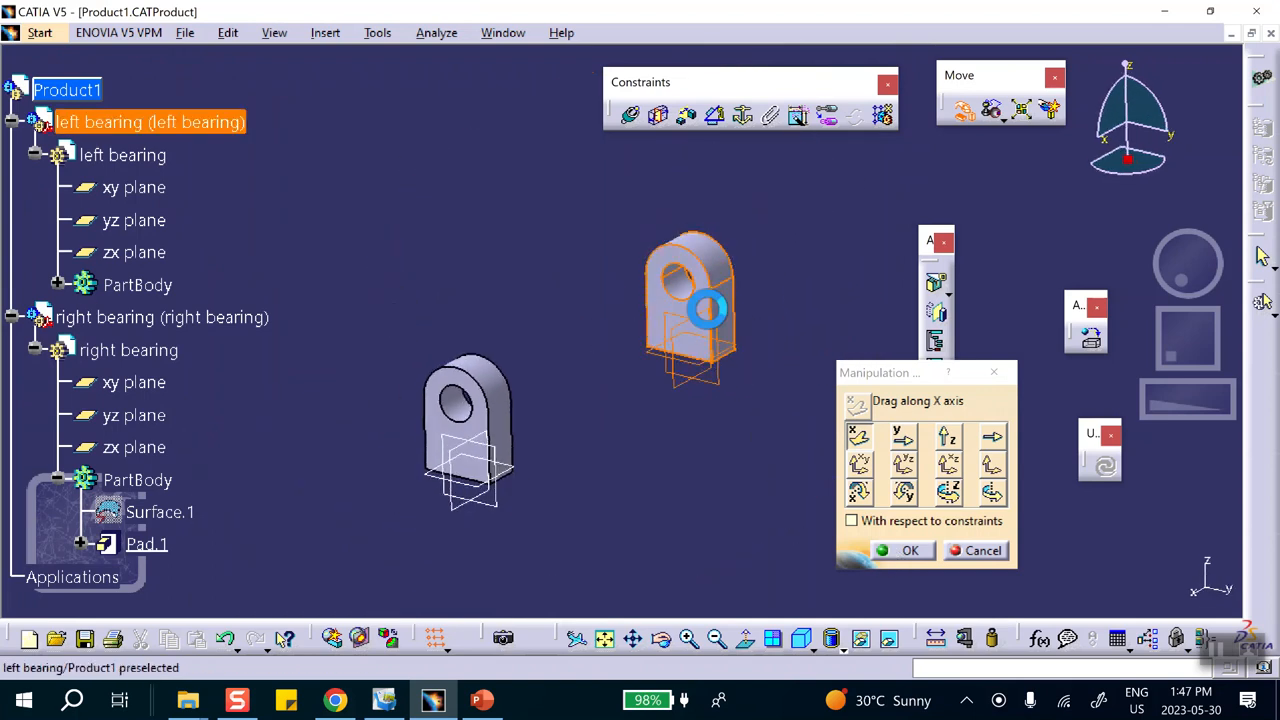
drag(729, 323, 809, 251)
click(915, 551)
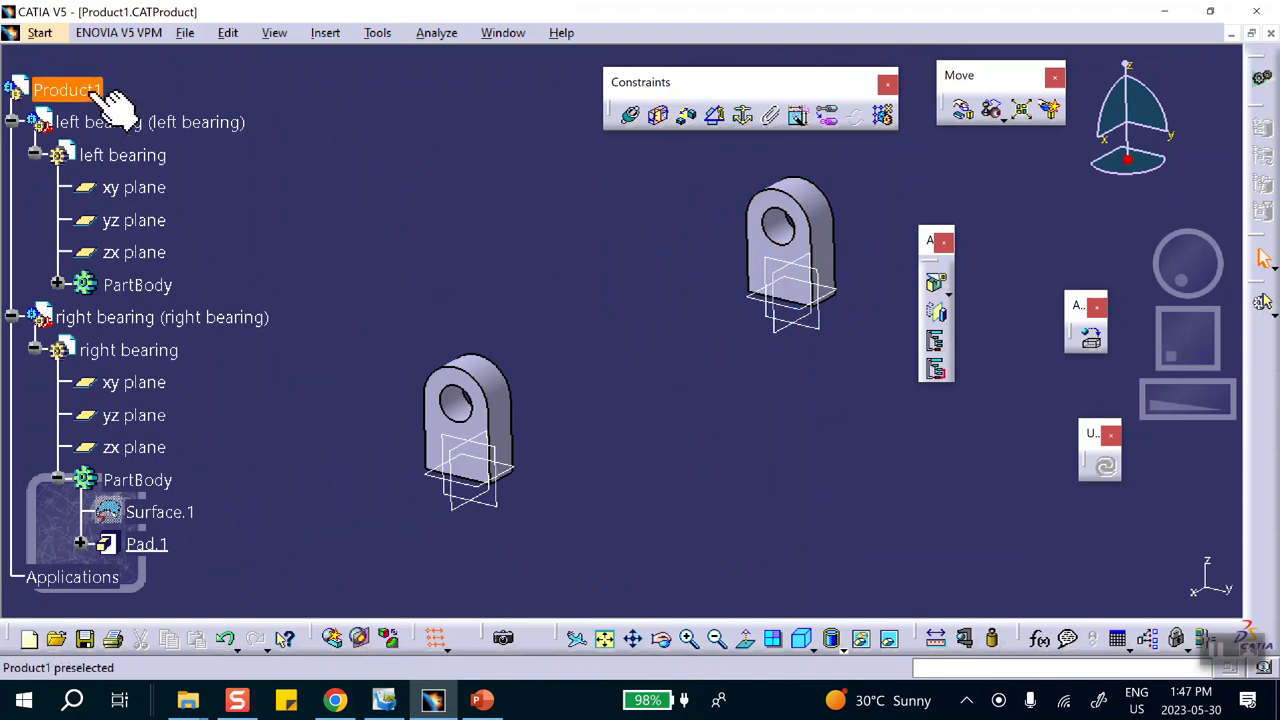
Insert a new part under Product1 using the assembly's origin point, and expand it in the tree.
click(330, 33)
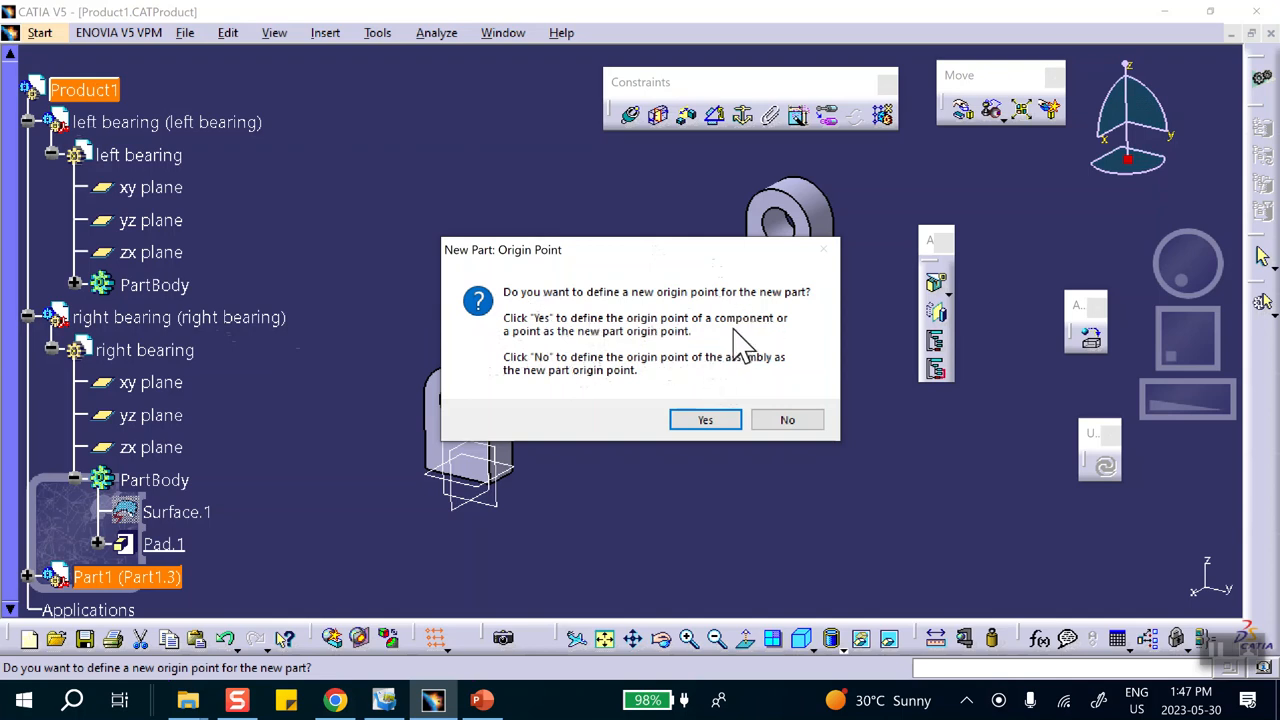
click(787, 421)
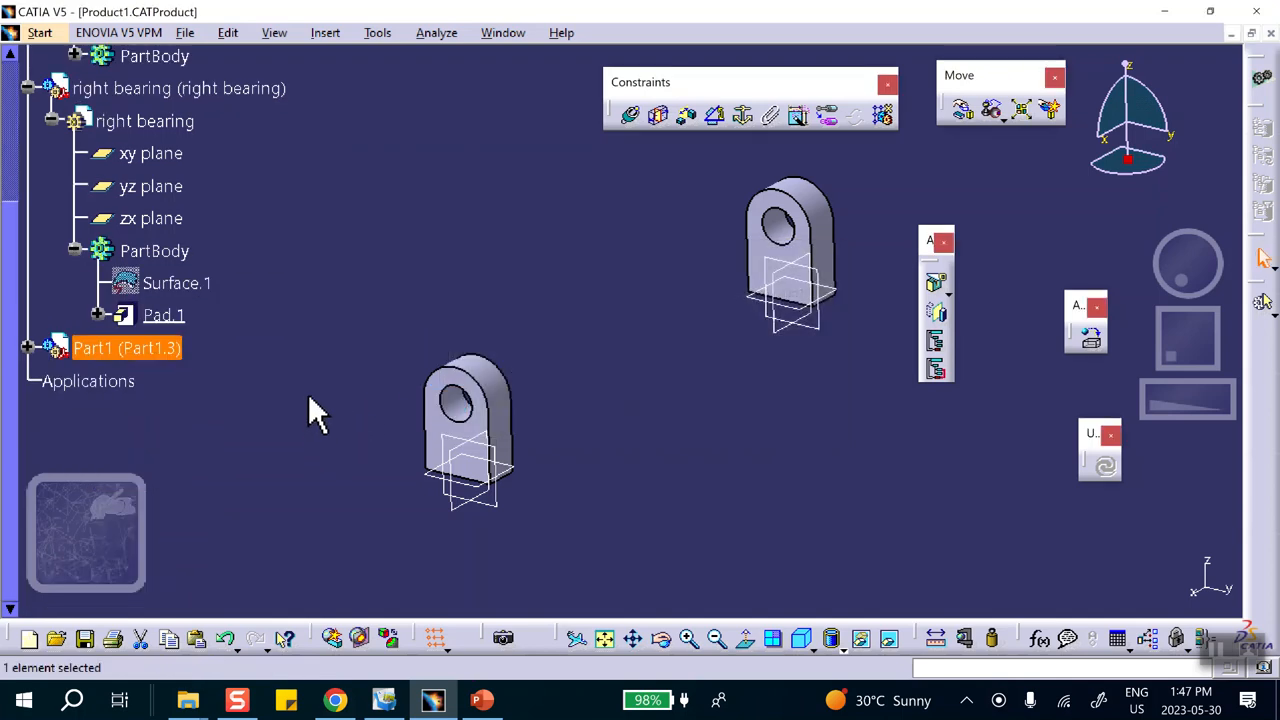
click(28, 347)
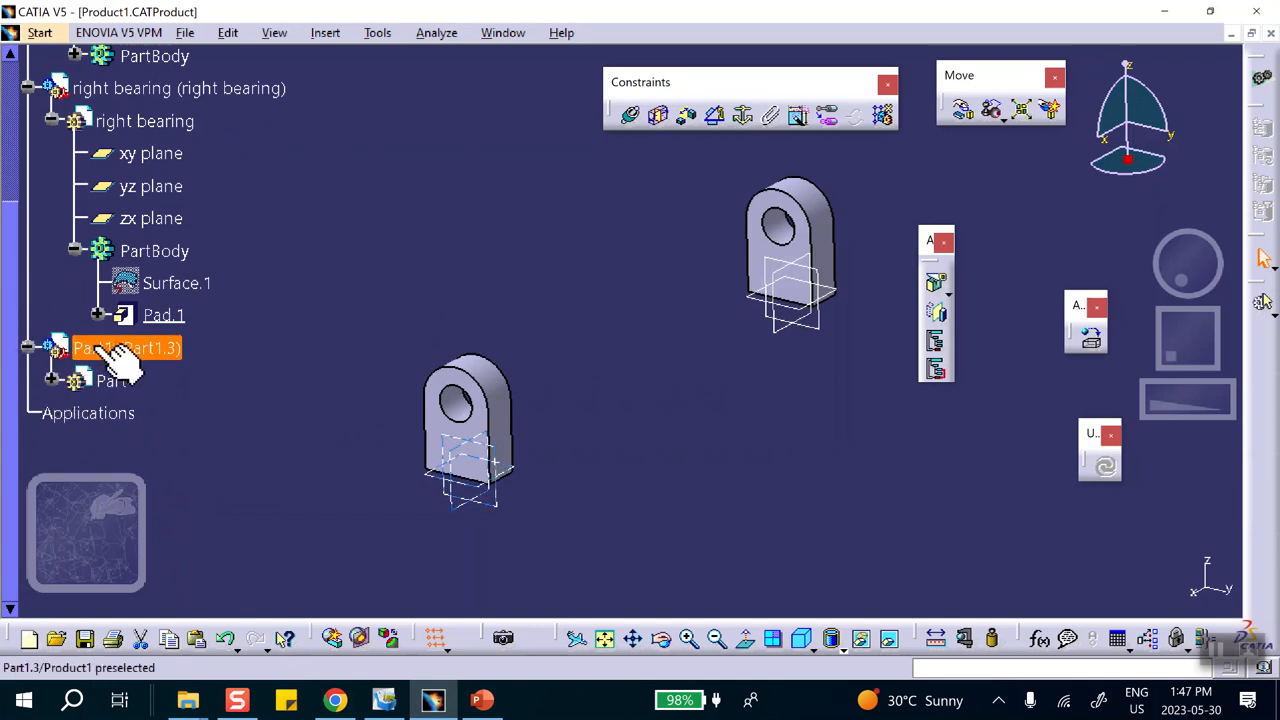
Set the new part's instance name and part number to "shaft".
right_click(96, 348)
click(172, 366)
drag(766, 198, 624, 195)
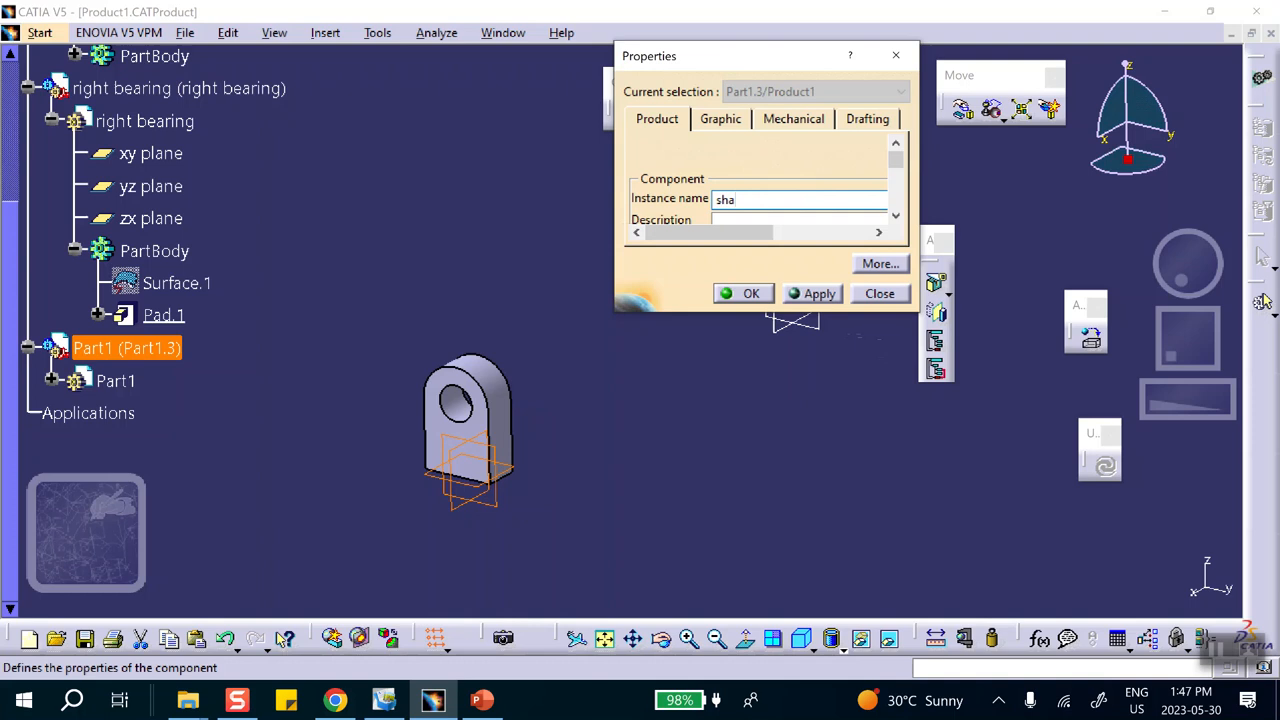
click(896, 217)
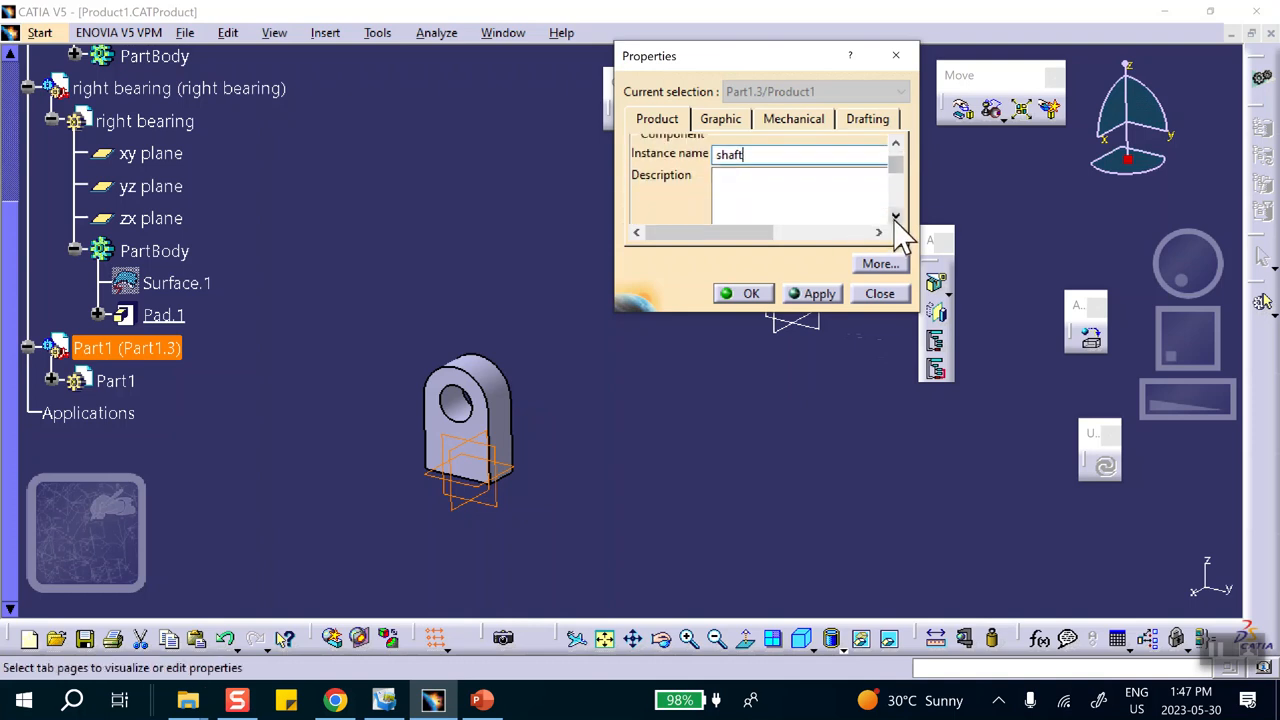
click(896, 217)
click(896, 217)
click(896, 217)
click(896, 216)
double_click(763, 200)
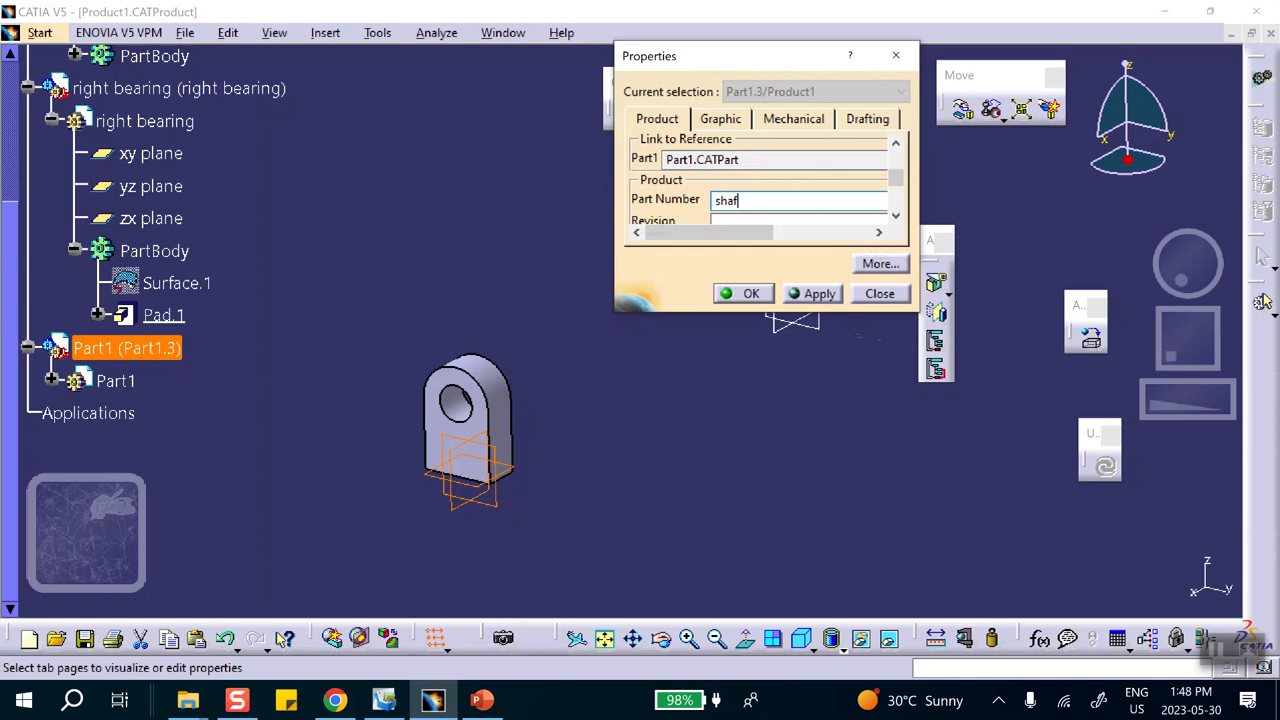
click(748, 294)
Expand the shaft component in the tree and activate its part for editing in Part Design.
scroll(460, 250, down, 2)
scroll(449, 246, up, 7)
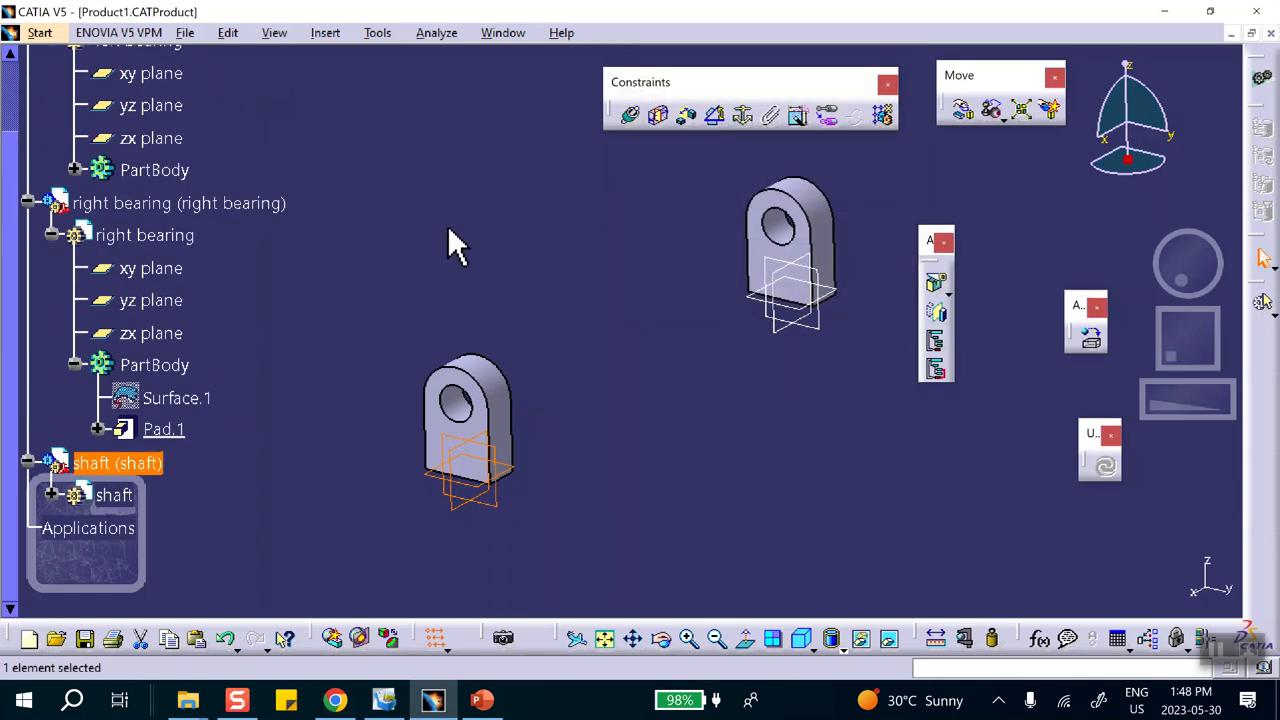
scroll(443, 240, down, 4)
scroll(442, 240, down, 3)
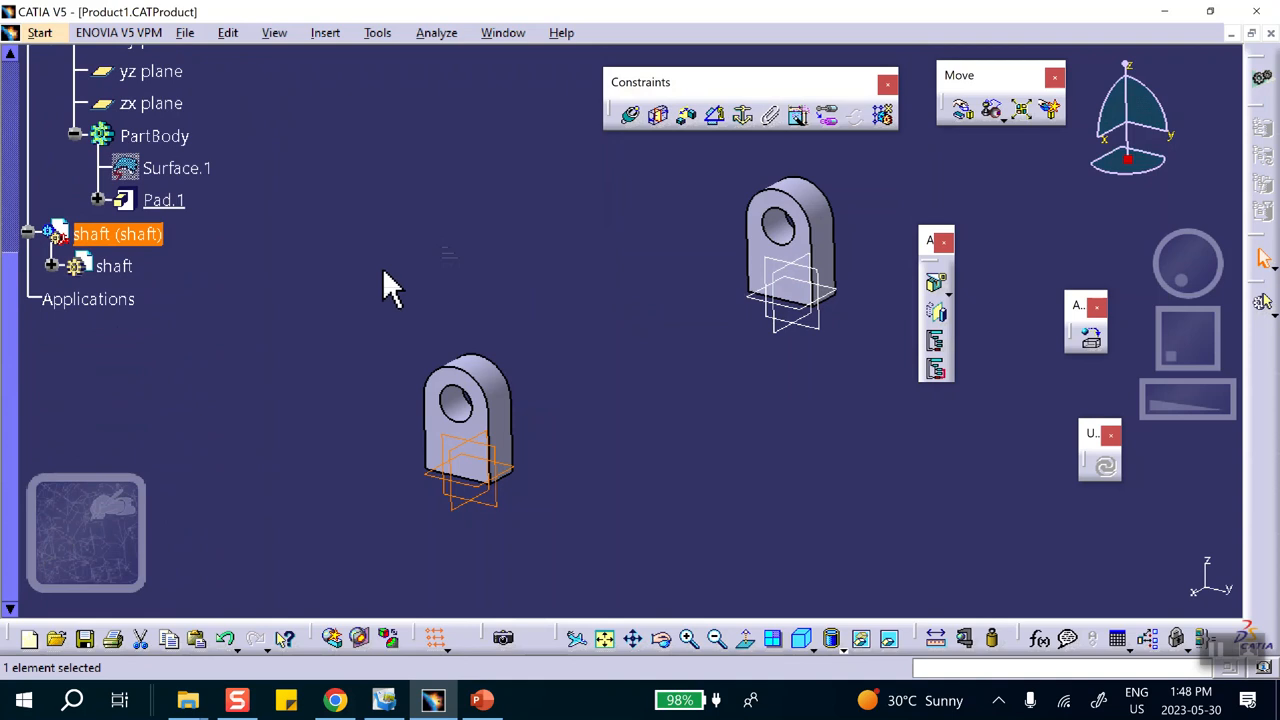
click(52, 266)
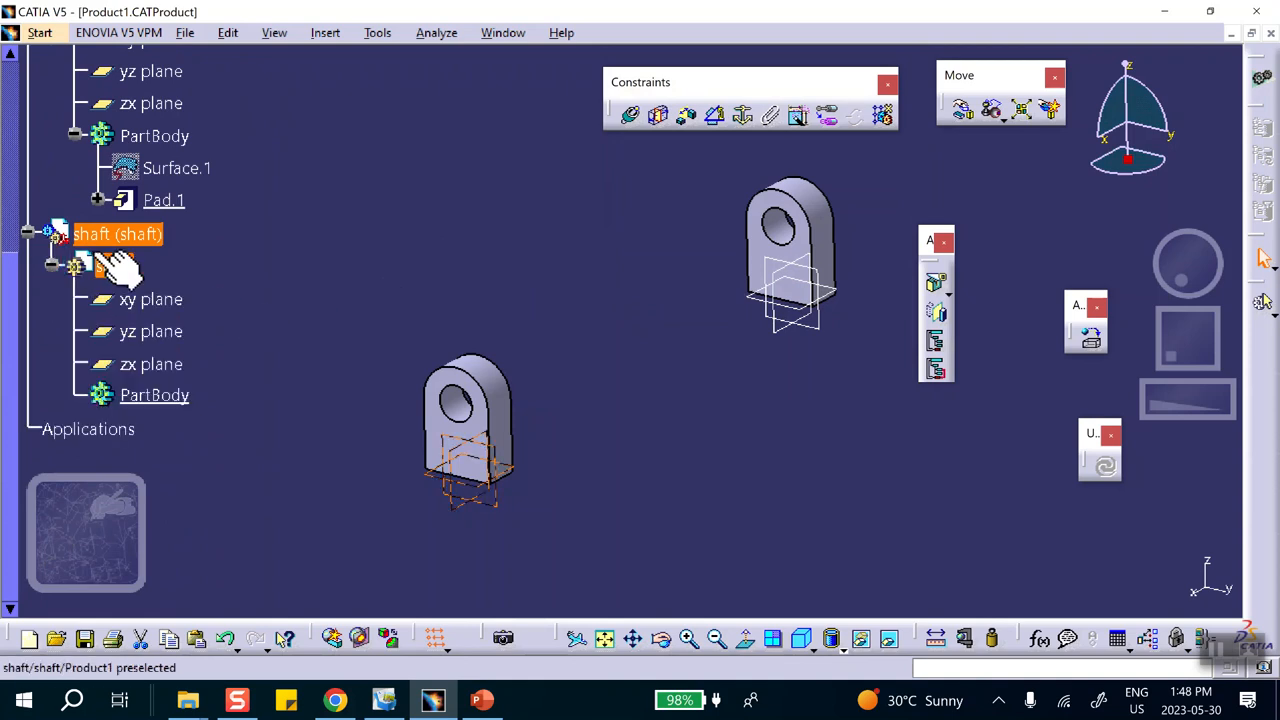
double_click(112, 266)
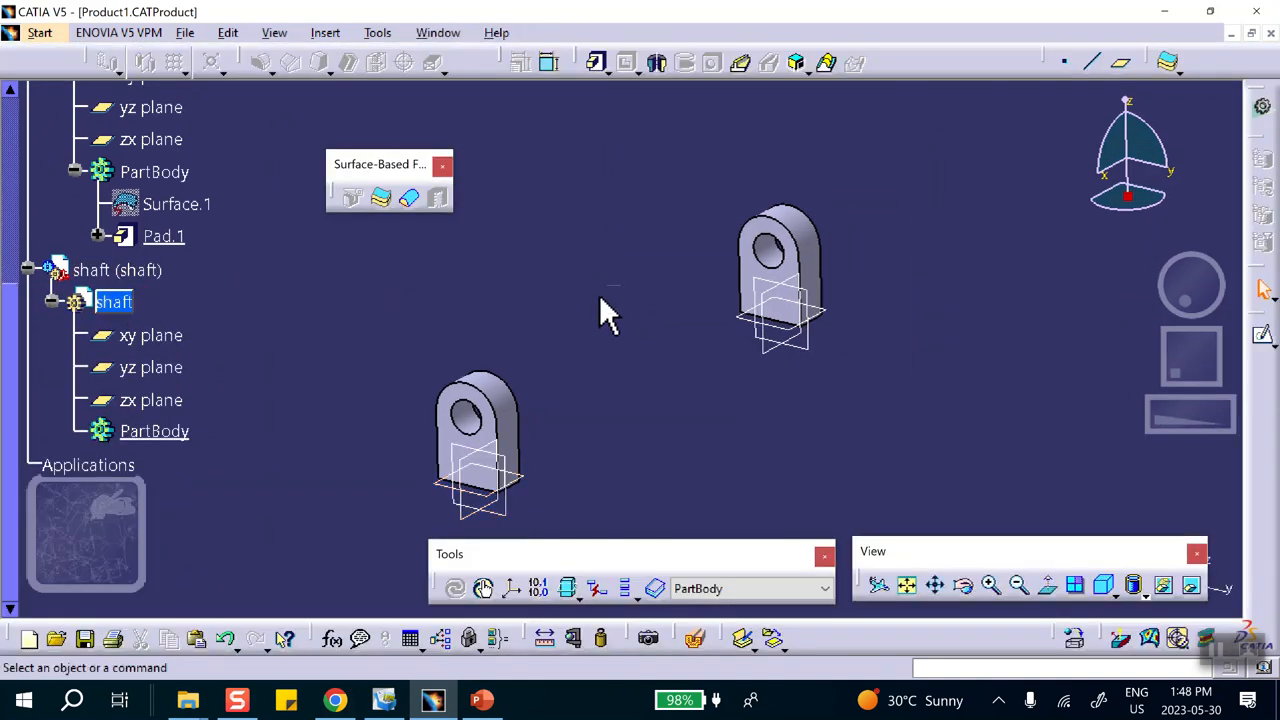
Start a sketch on the left bearing's front face and project the bearing's hole edge onto it.
middle_drag(624, 308, 523, 237)
click(730, 273)
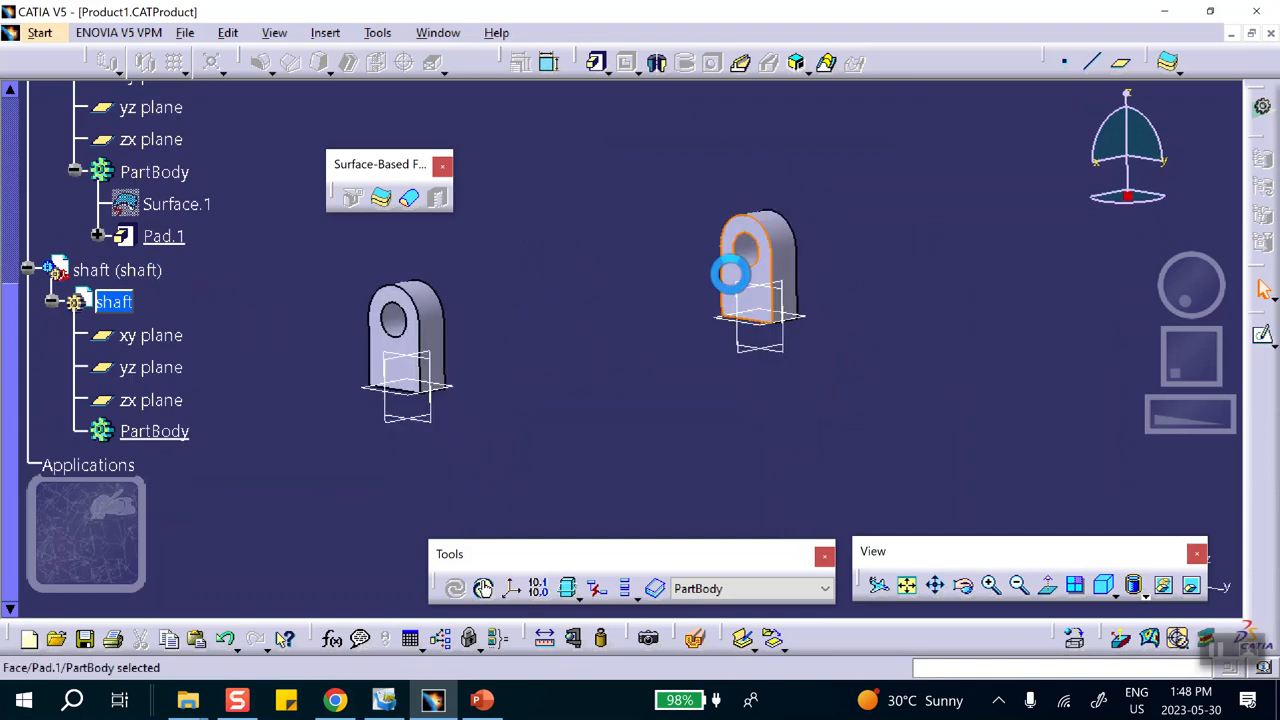
click(1264, 338)
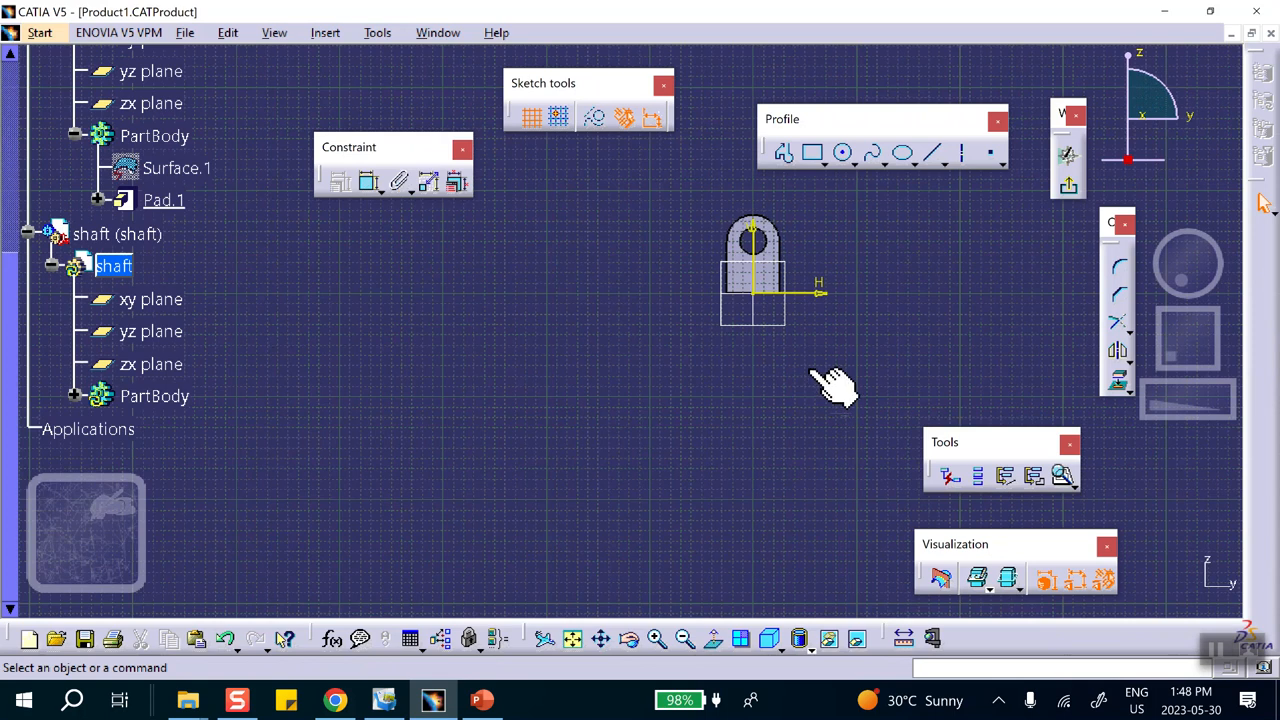
mouse_move(886, 334)
middle_down()
mouse_move(774, 380)
mouse_move(760, 423)
mouse_move(918, 340)
mouse_move(891, 300)
mouse_move(877, 220)
middle_up()
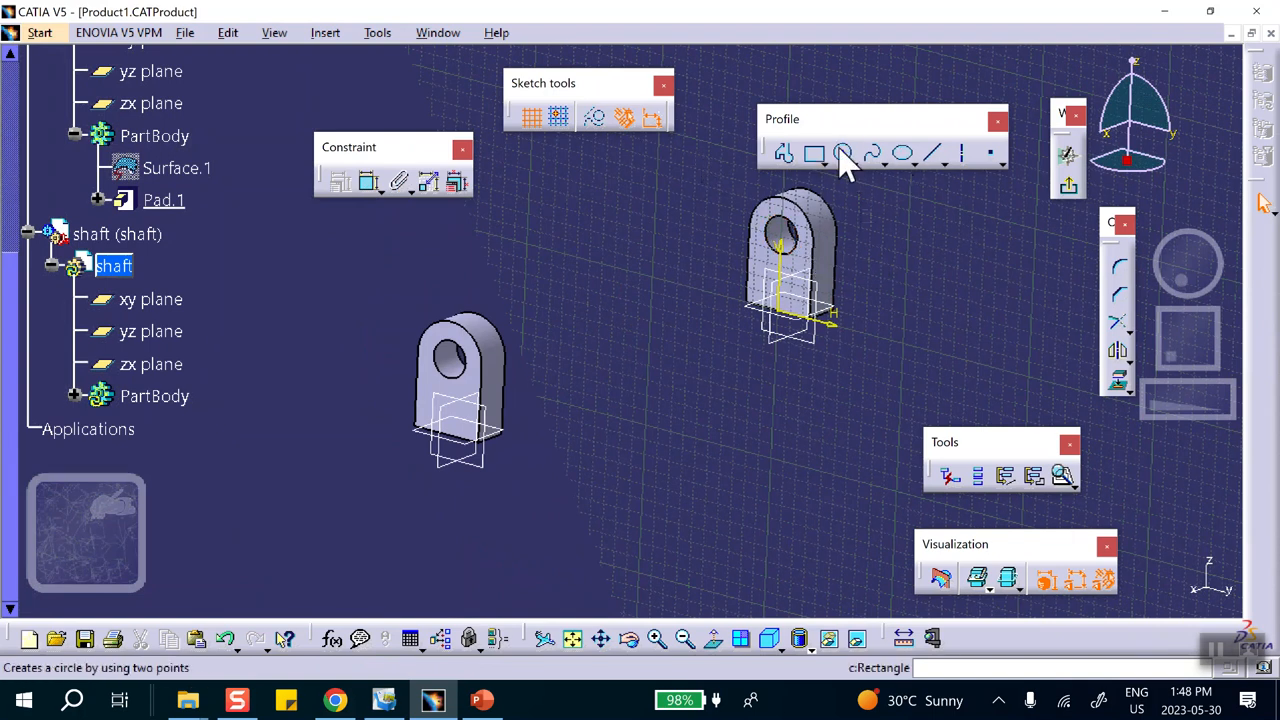
click(1118, 377)
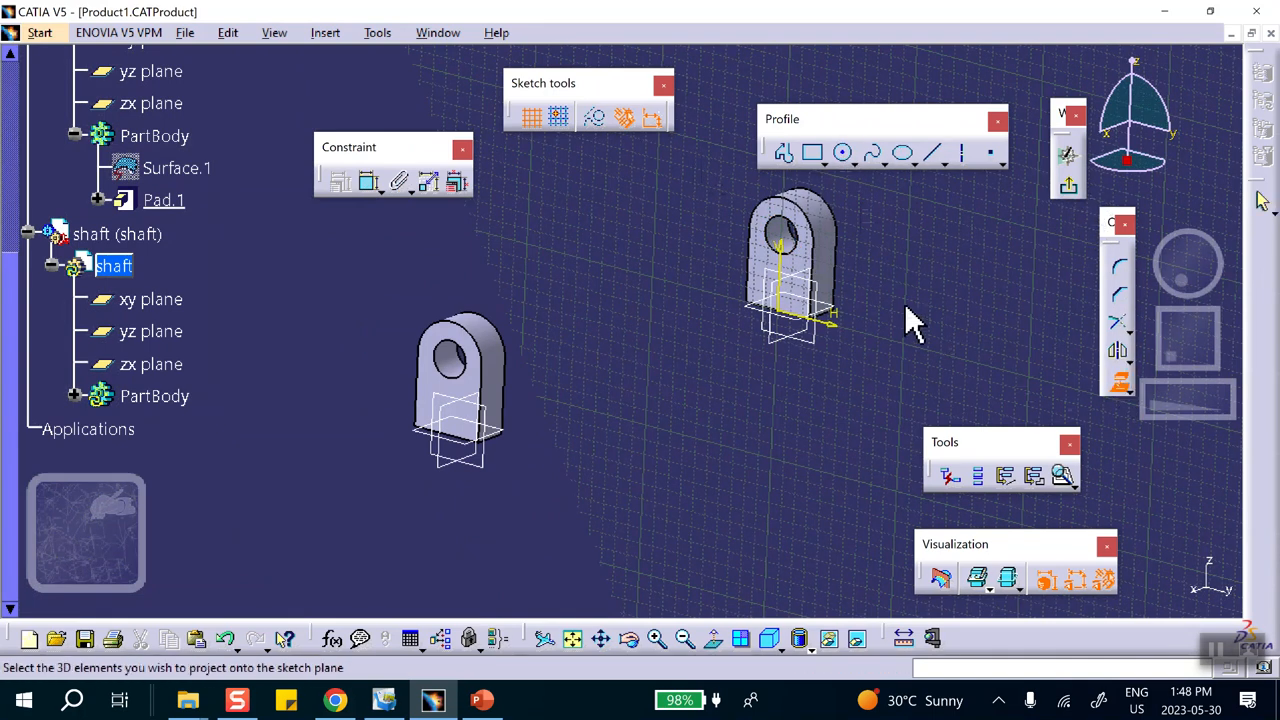
click(812, 250)
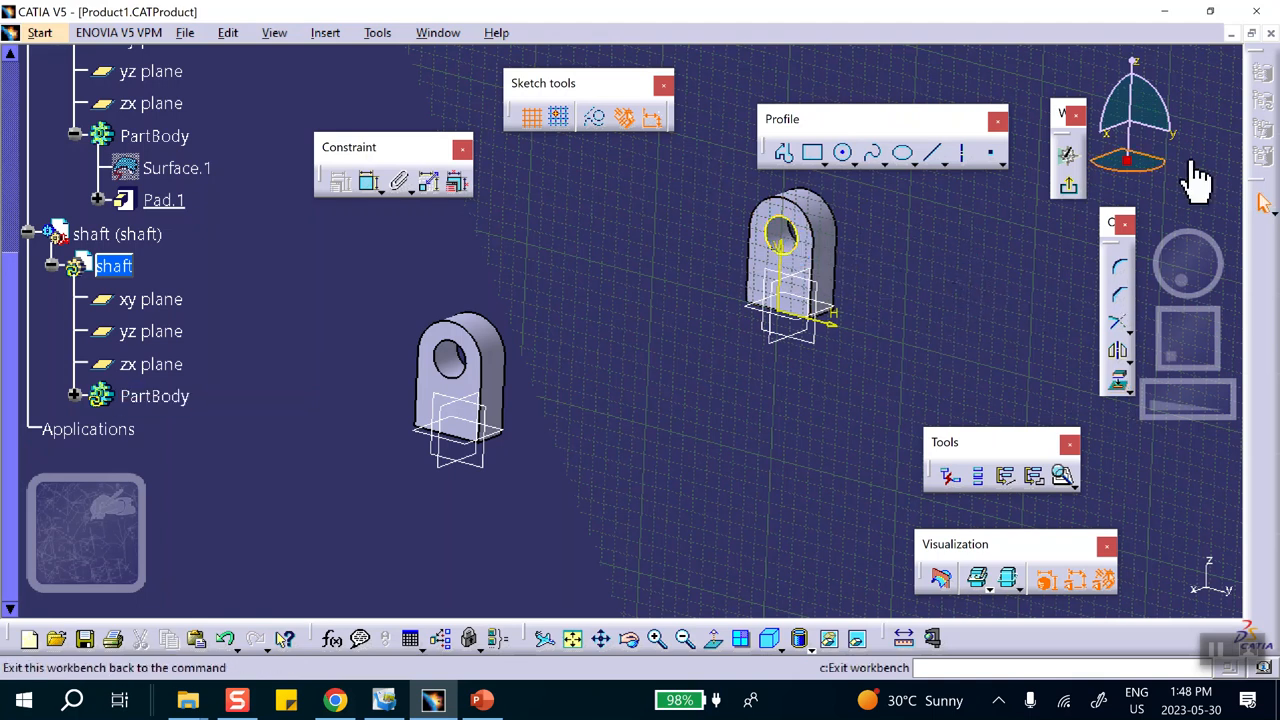
Exit the sketch and pad the projected circle 10 in to form the shaft.
click(1070, 187)
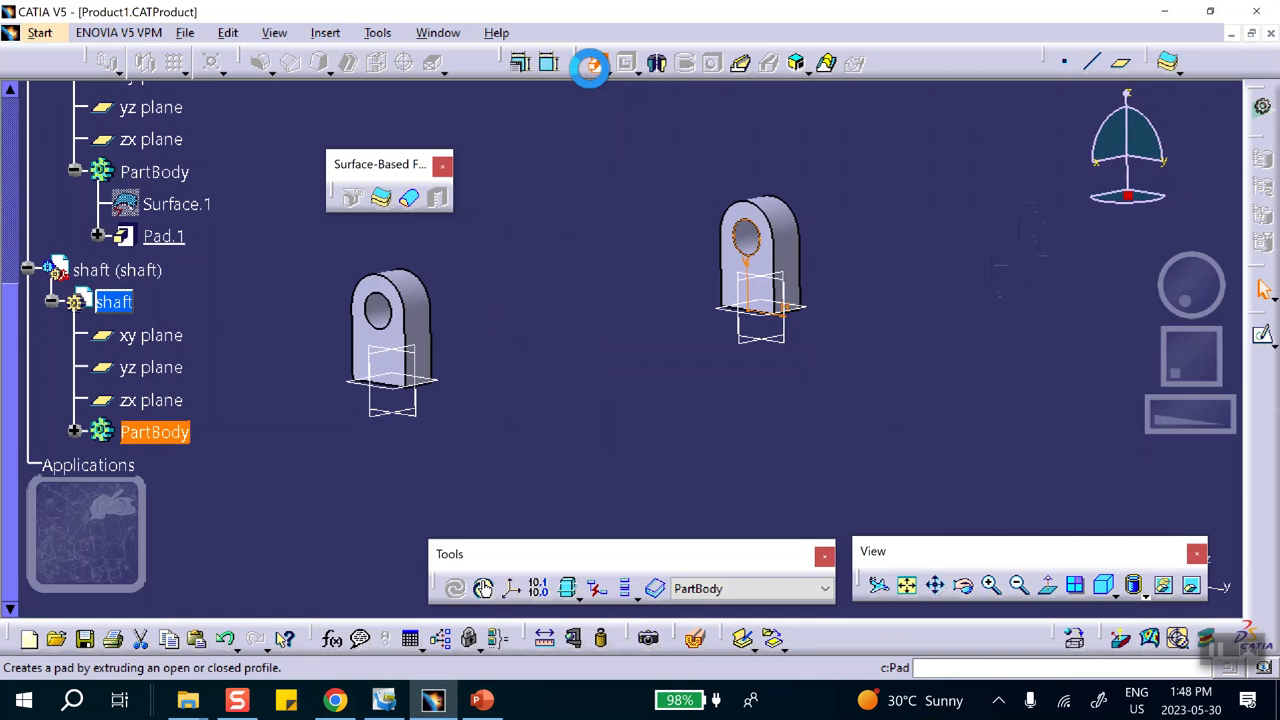
click(591, 65)
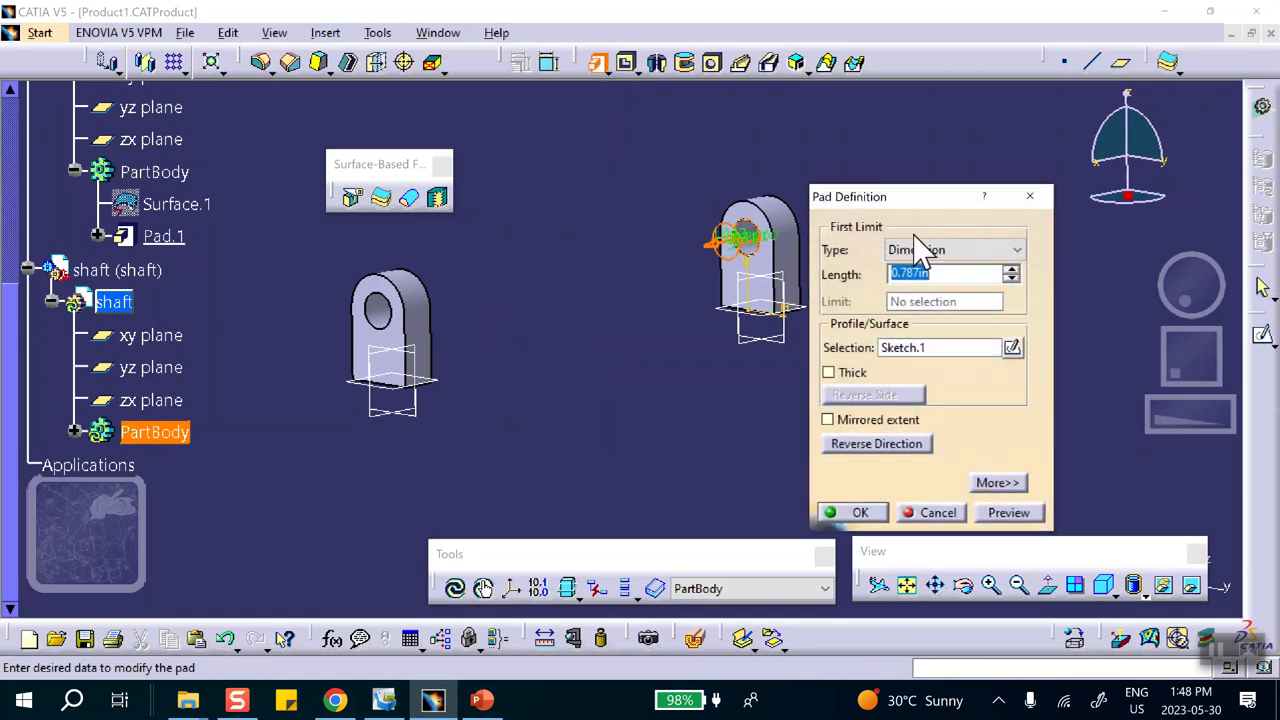
text(10)
click(855, 513)
middle_drag(645, 412, 556, 420)
click(548, 292)
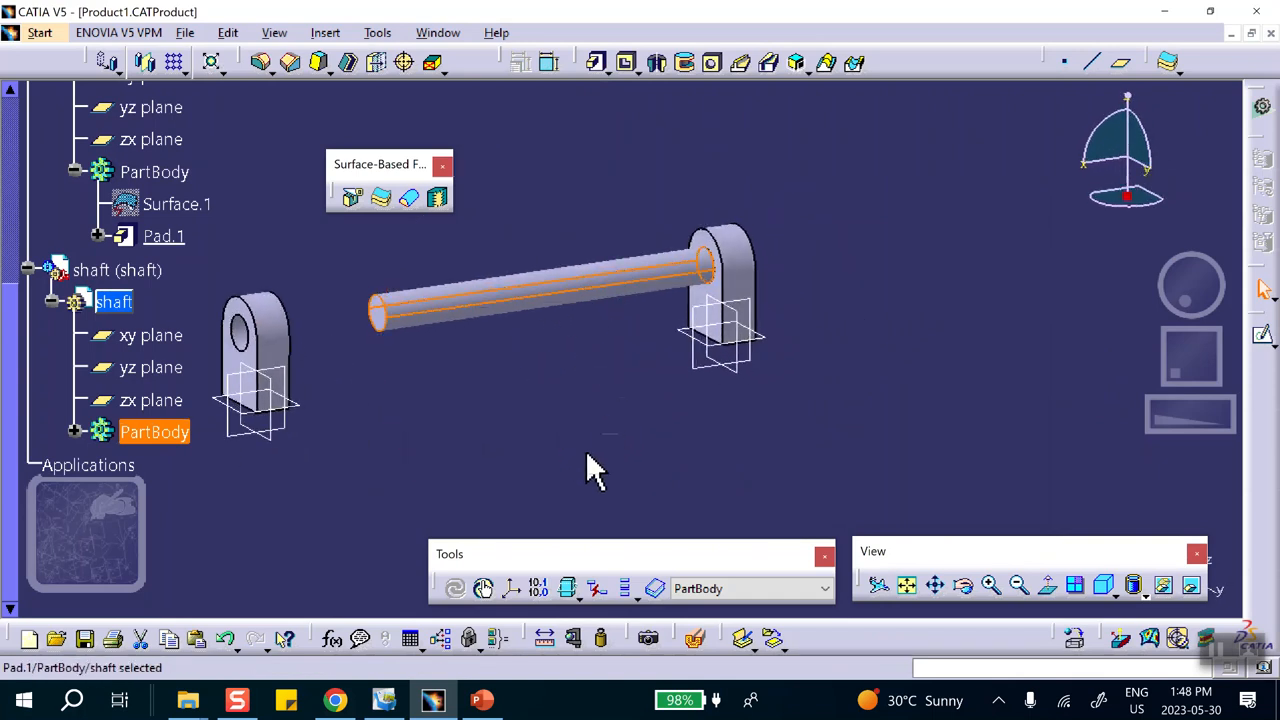
middle_drag(810, 400, 756, 392)
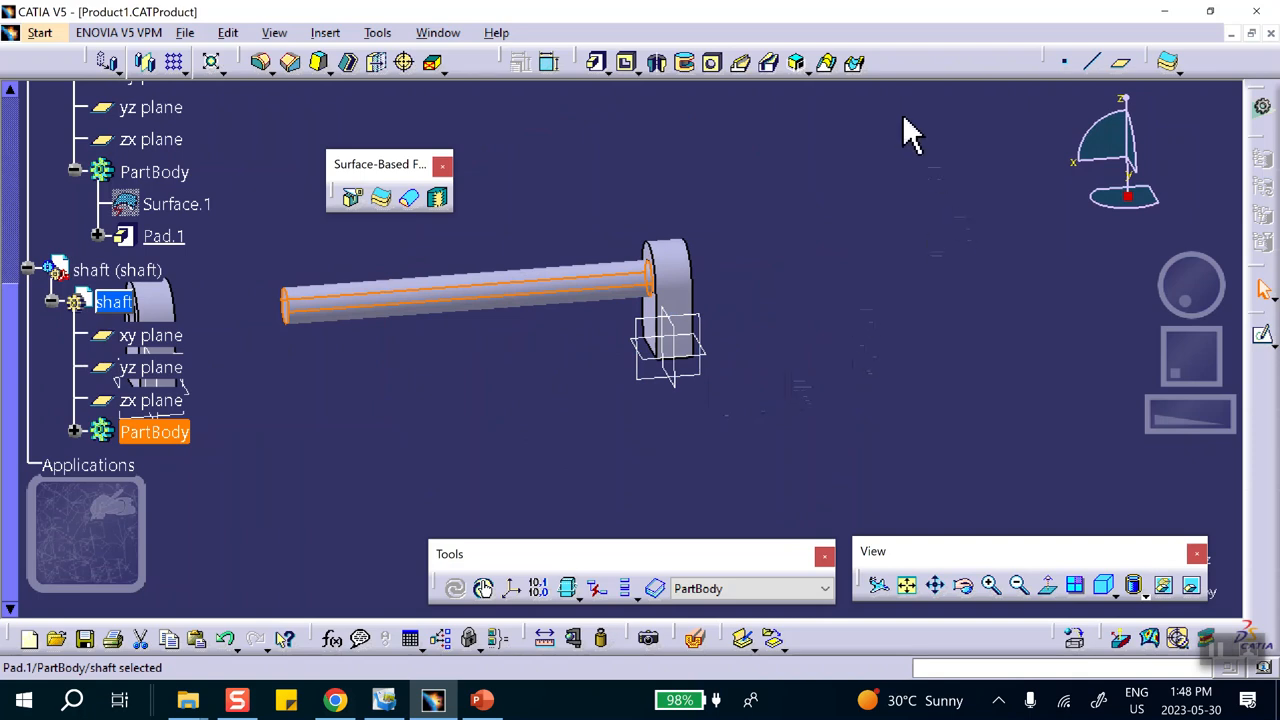
Activate the top-level product and move the left bearing along the X axis, clear of the shaft's end.
scroll(109, 271, up, 6)
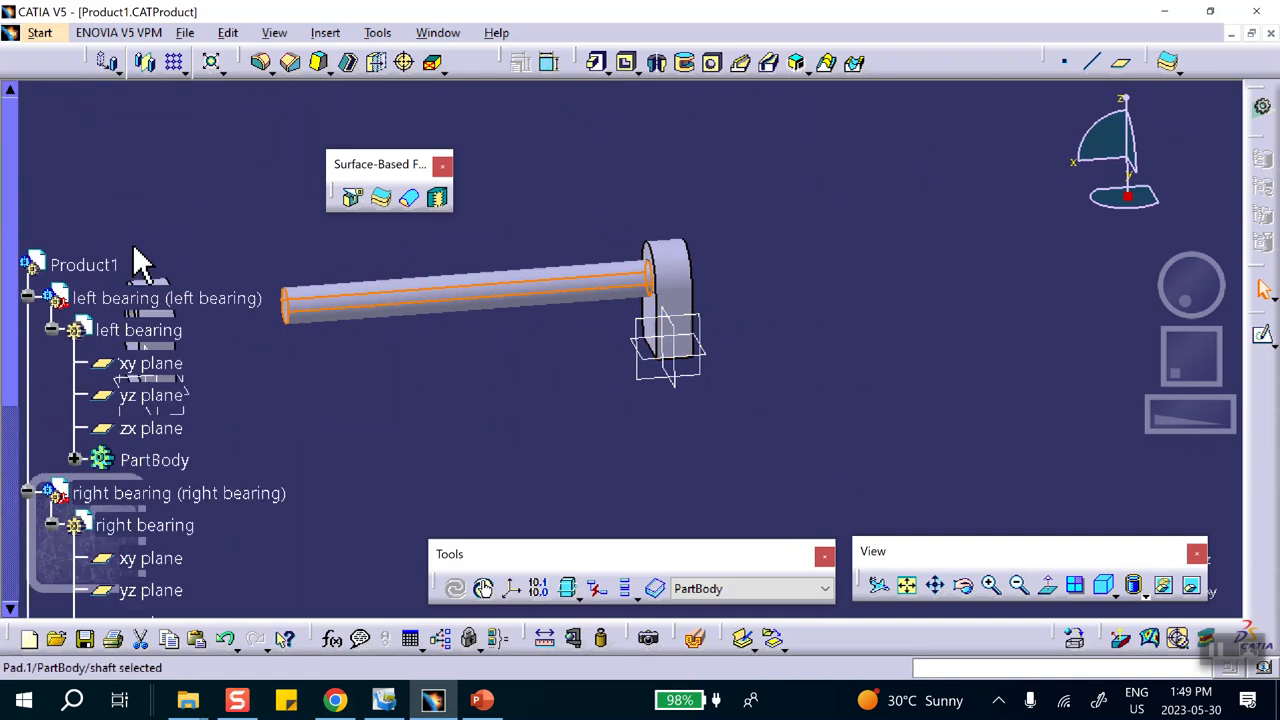
click(78, 264)
click(78, 264)
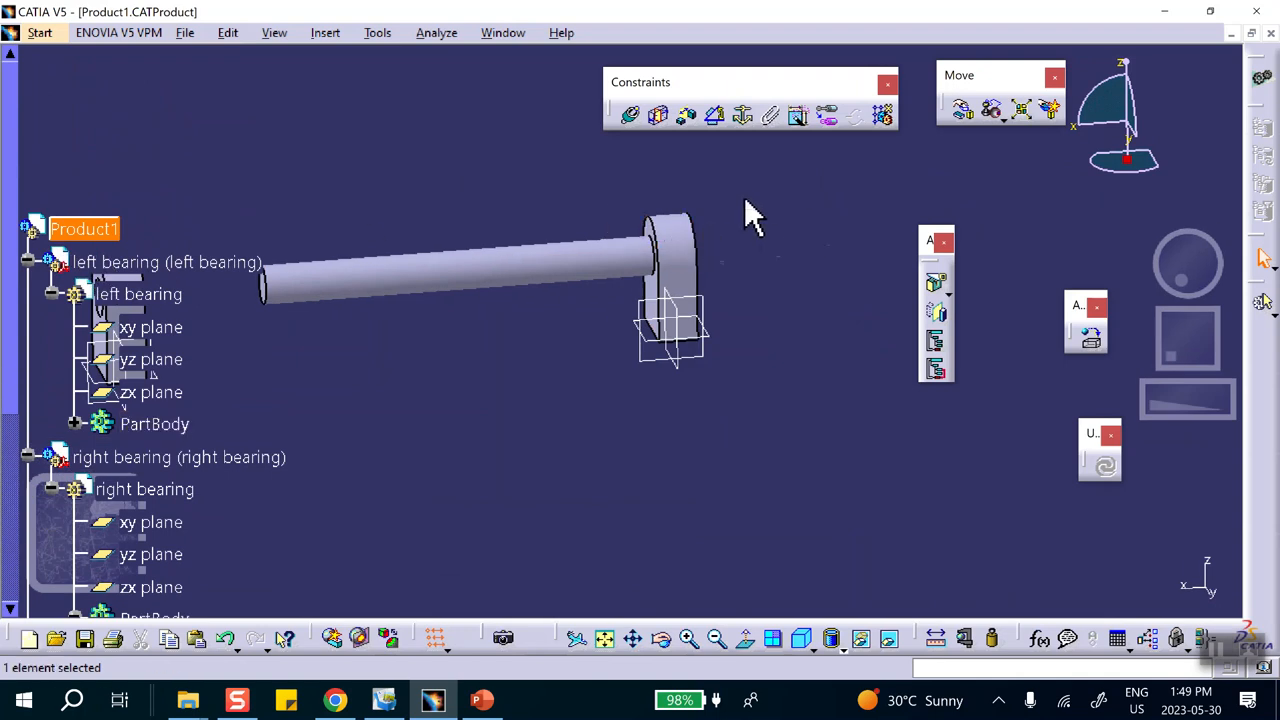
click(962, 112)
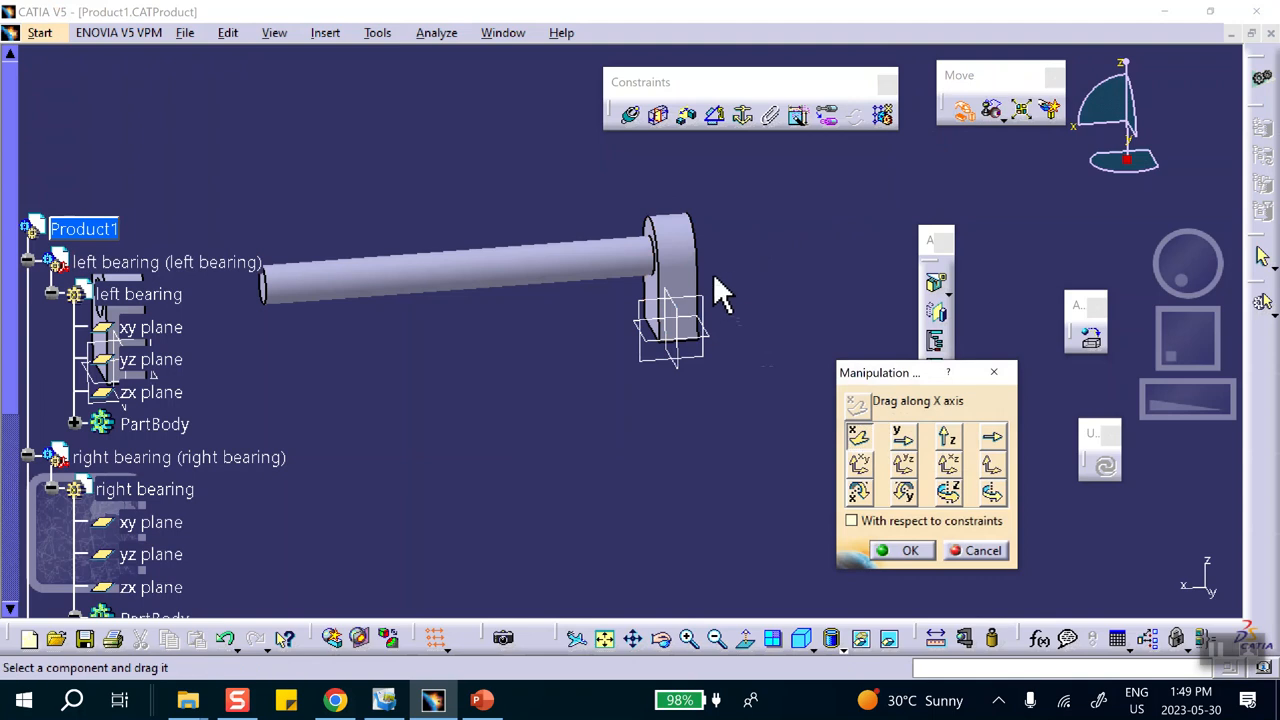
drag(720, 288, 877, 229)
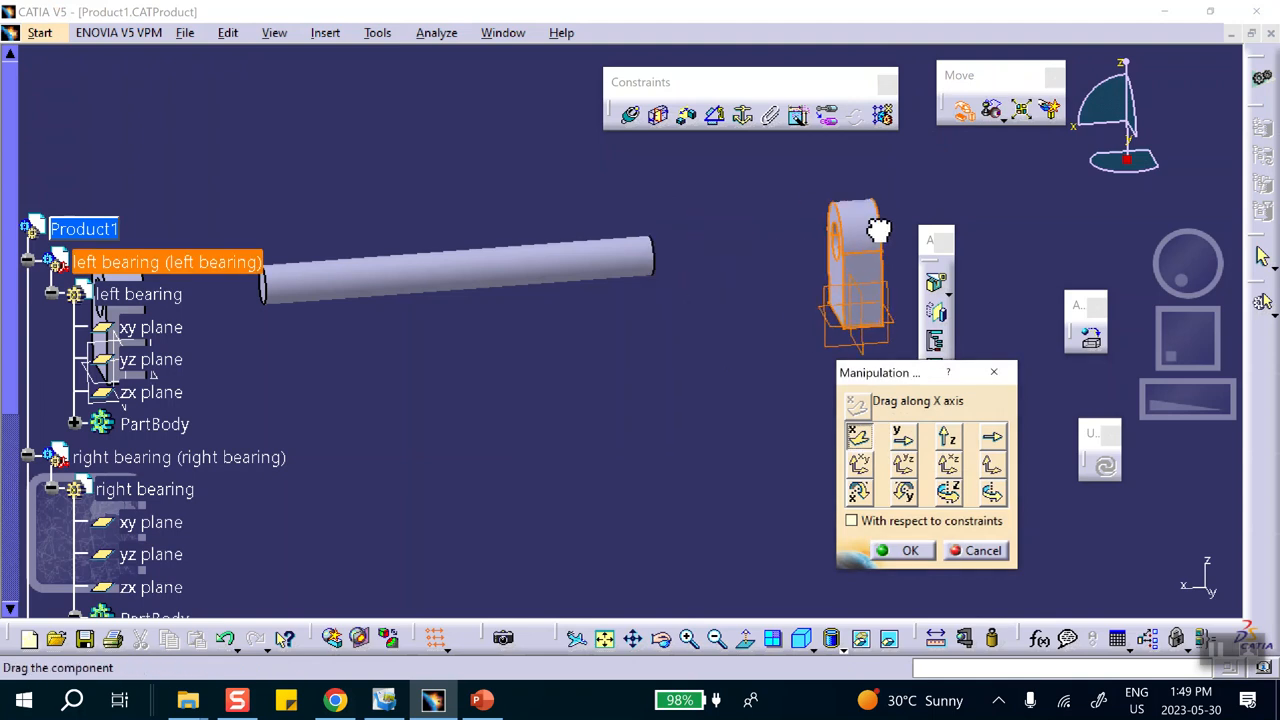
click(903, 550)
Expand the shaft's PartBody in the tree and activate the shaft part for editing in Part Design.
middle_drag(737, 343, 714, 234)
middle_drag(603, 309, 685, 308)
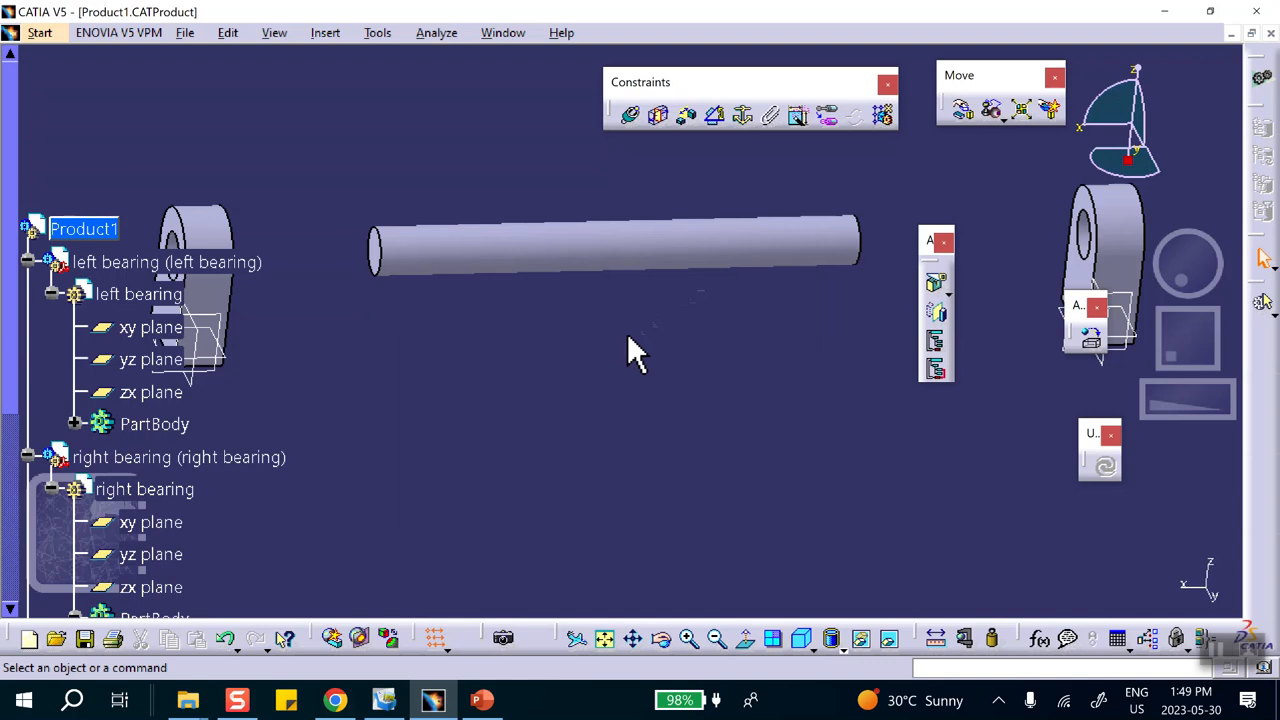
middle_drag(418, 335, 712, 275)
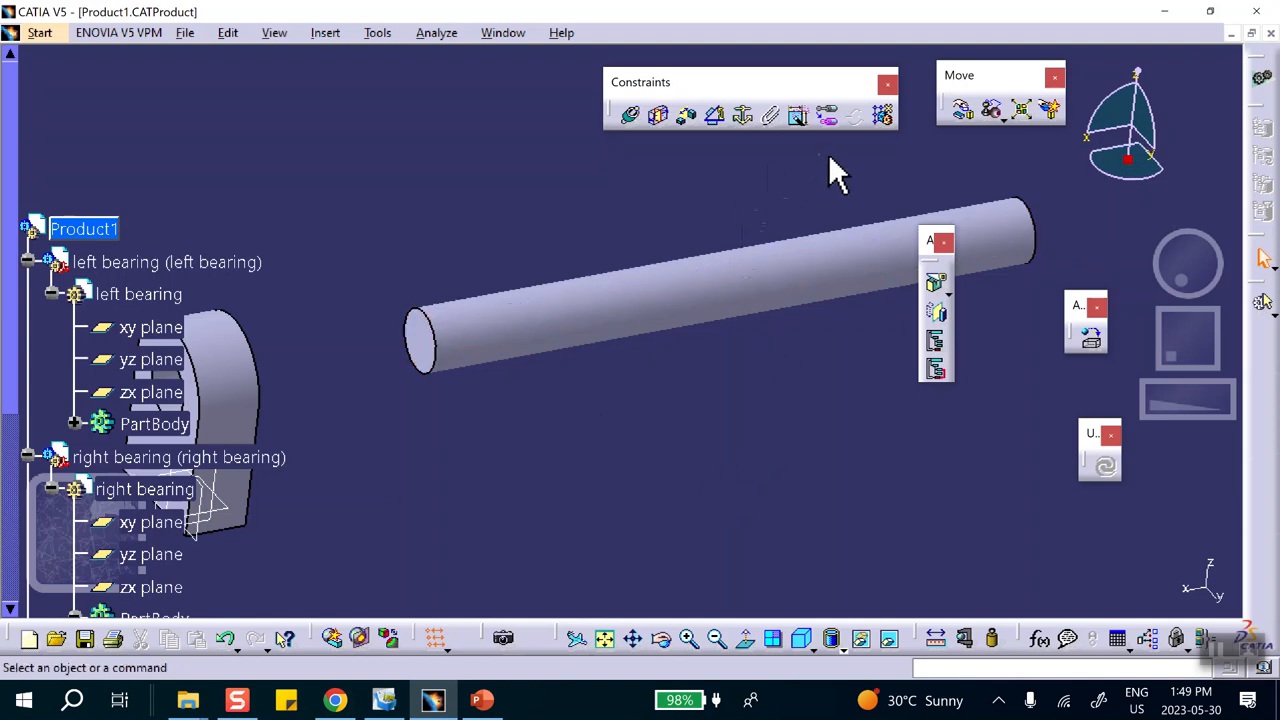
scroll(265, 286, down, 6)
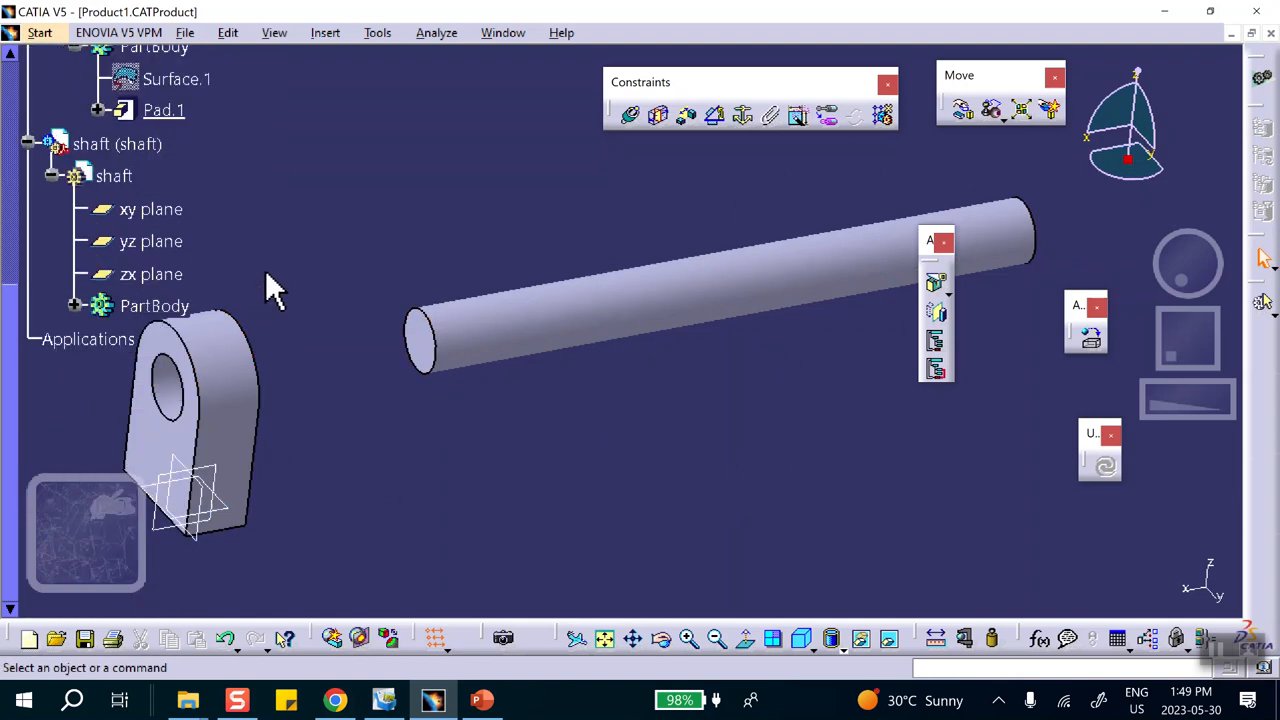
click(75, 306)
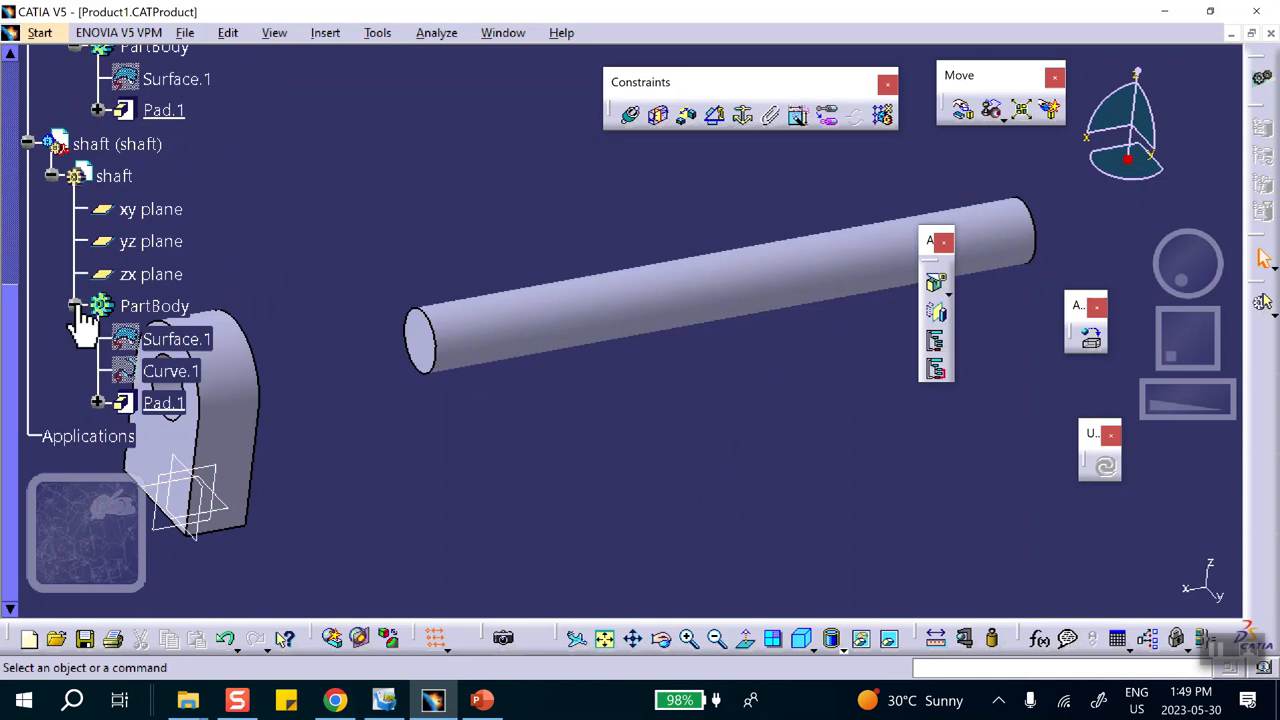
double_click(114, 175)
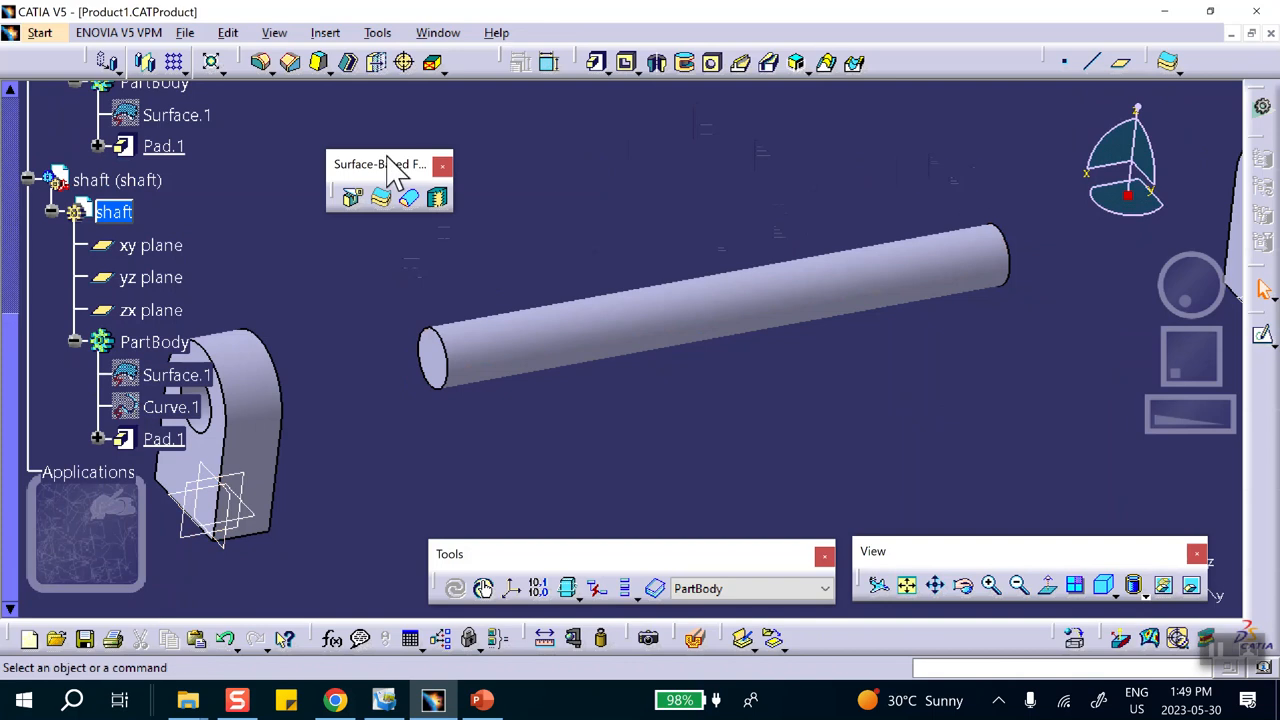
Create a plane offset from the shaft's front end face in the reversed direction, midway along the shaft.
click(1122, 64)
click(440, 362)
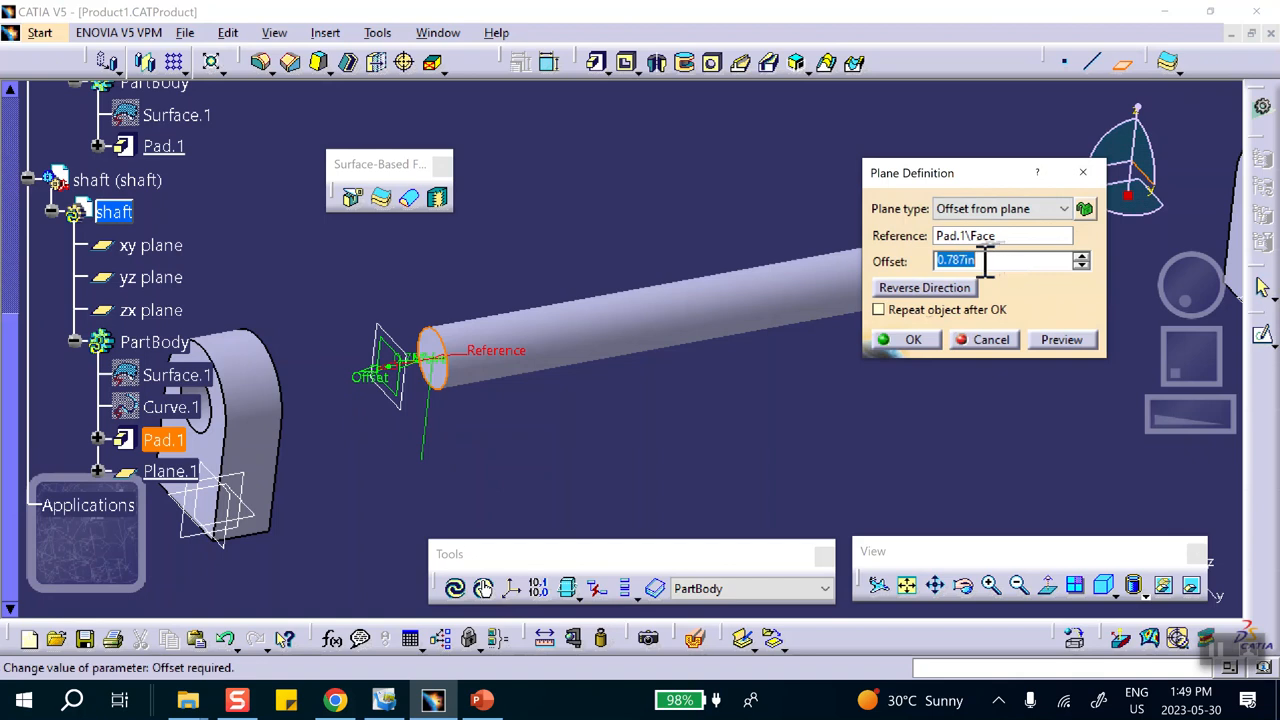
click(905, 288)
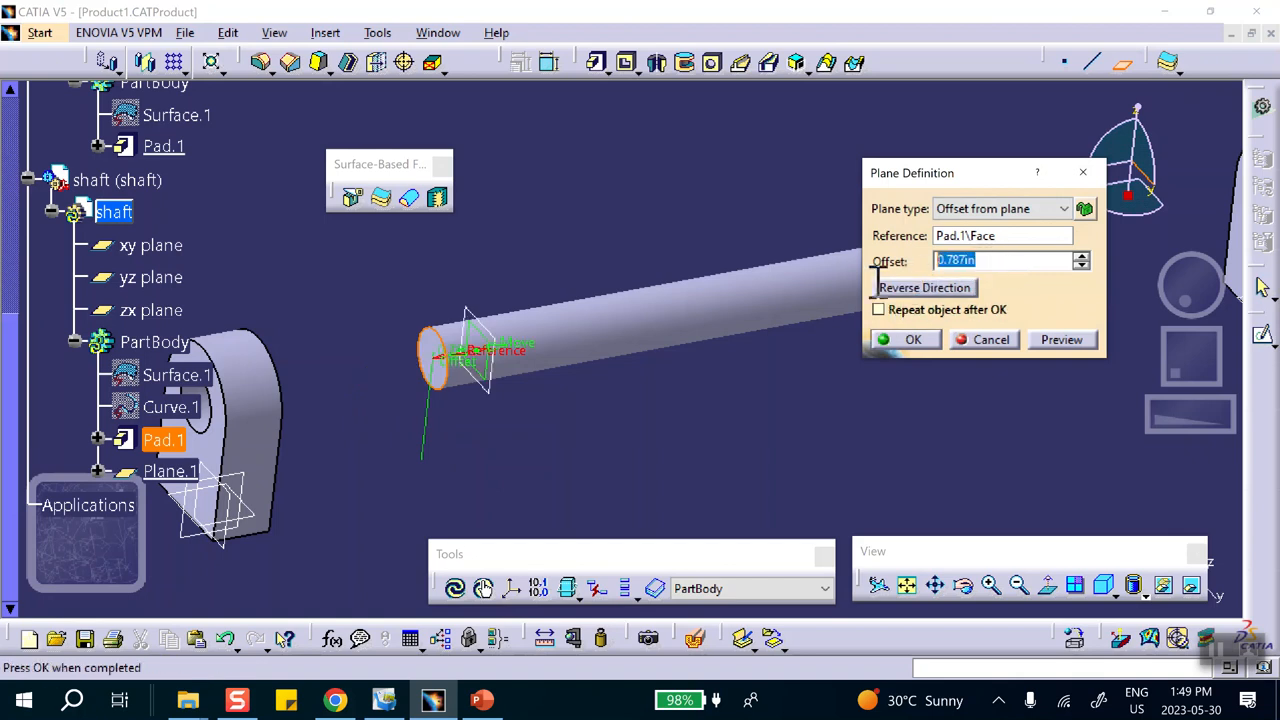
click(909, 337)
Start a sketch on the offset plane and hide both bearings so only the shaft shows.
middle_drag(805, 345, 797, 282)
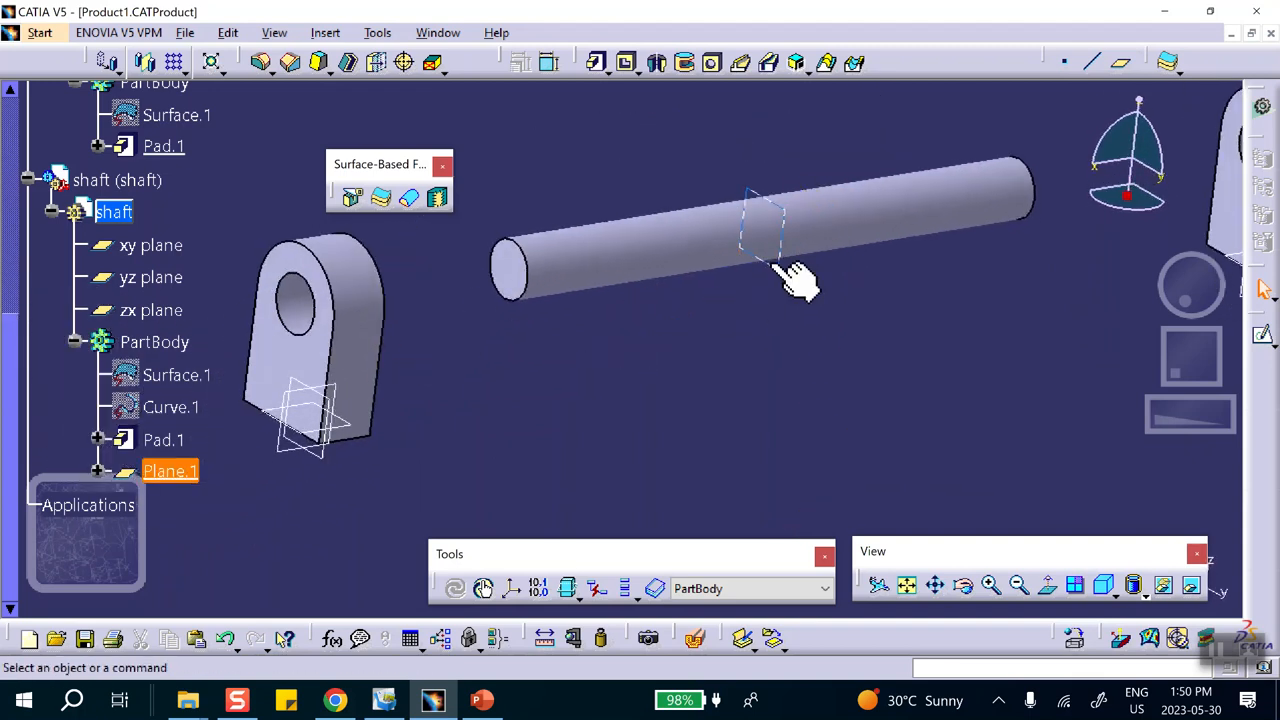
middle_drag(737, 214, 643, 243)
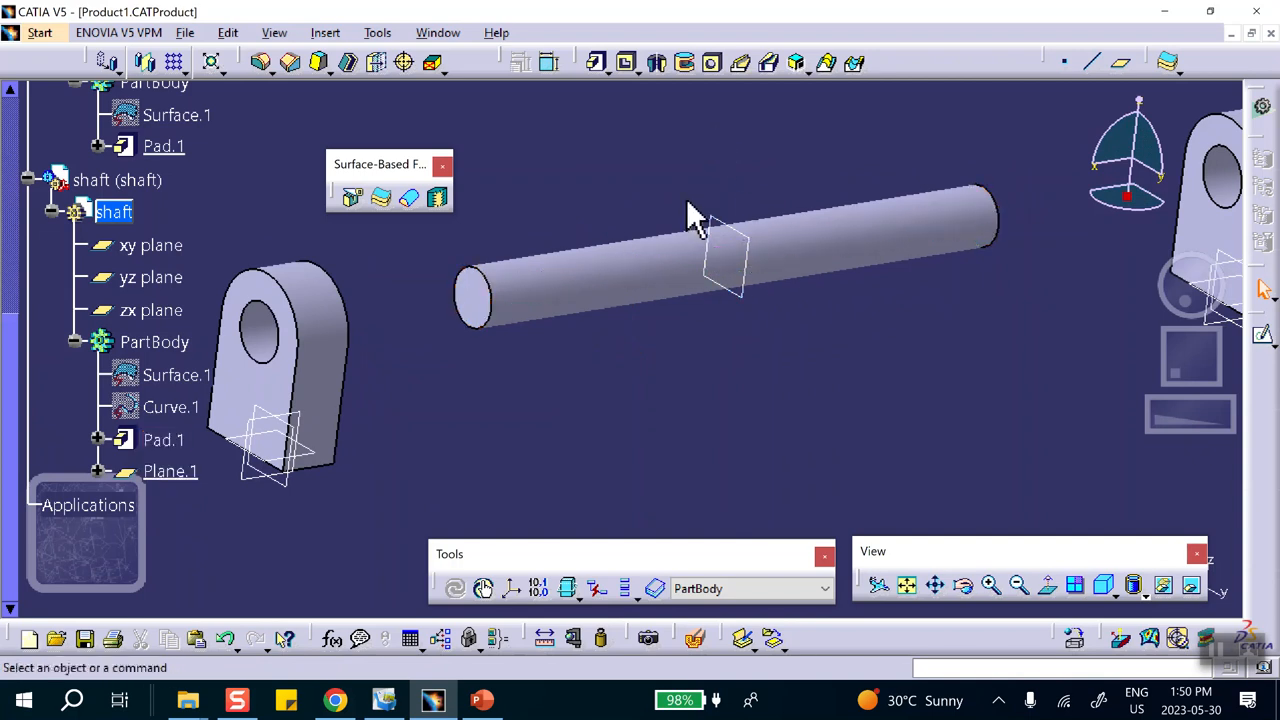
click(752, 255)
click(1262, 336)
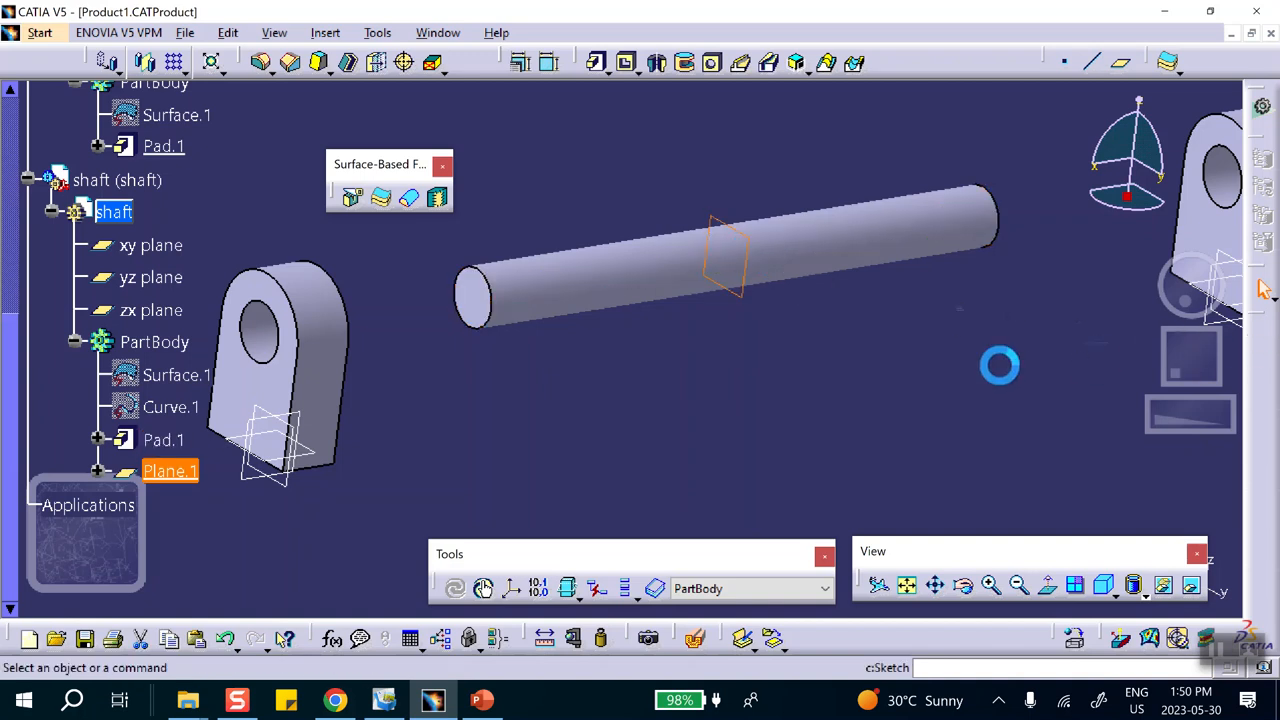
mouse_move(643, 262)
middle_down()
mouse_move(751, 416)
mouse_move(749, 394)
mouse_move(777, 363)
mouse_move(809, 431)
mouse_move(765, 378)
middle_up()
click(751, 416)
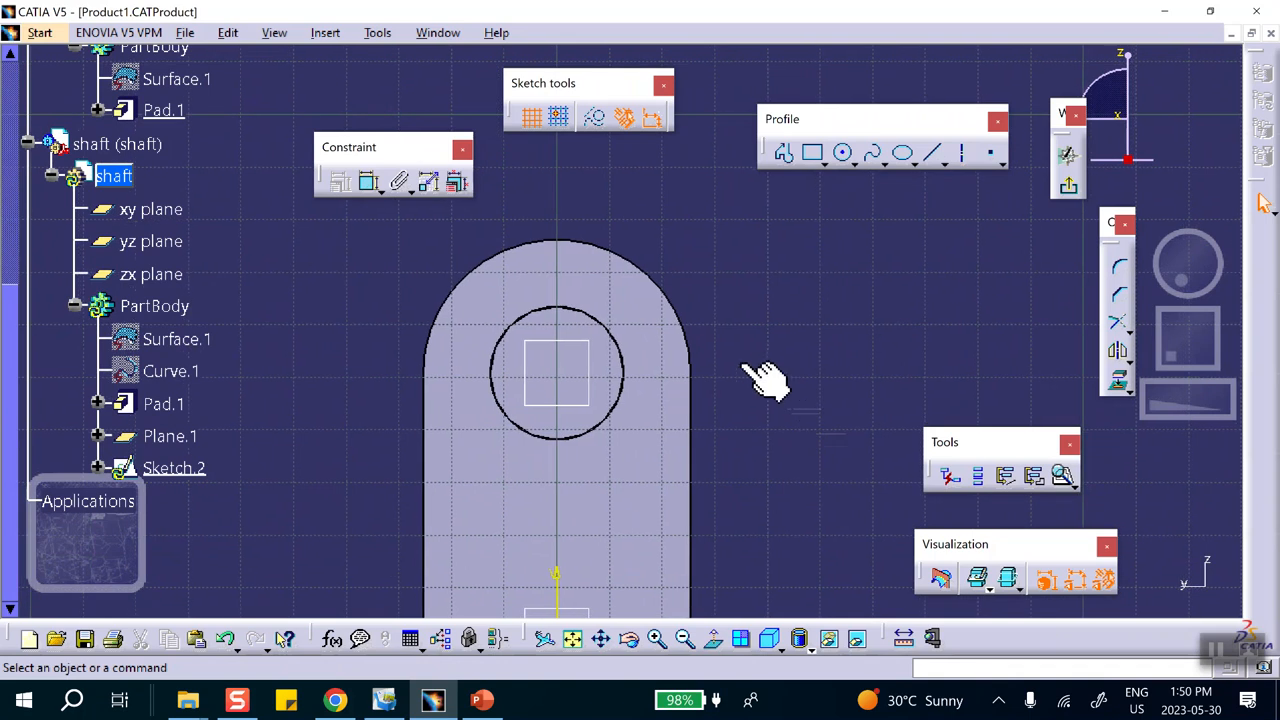
right_click(642, 314)
click(727, 372)
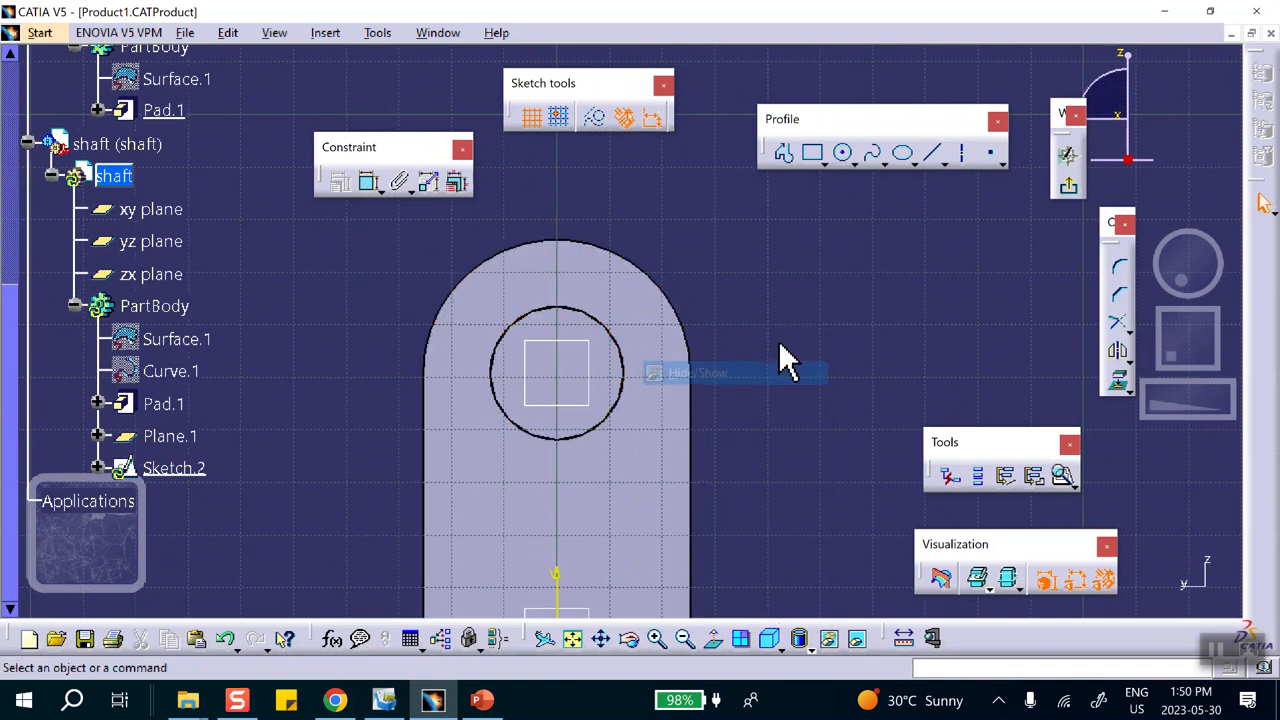
right_click(652, 316)
click(695, 371)
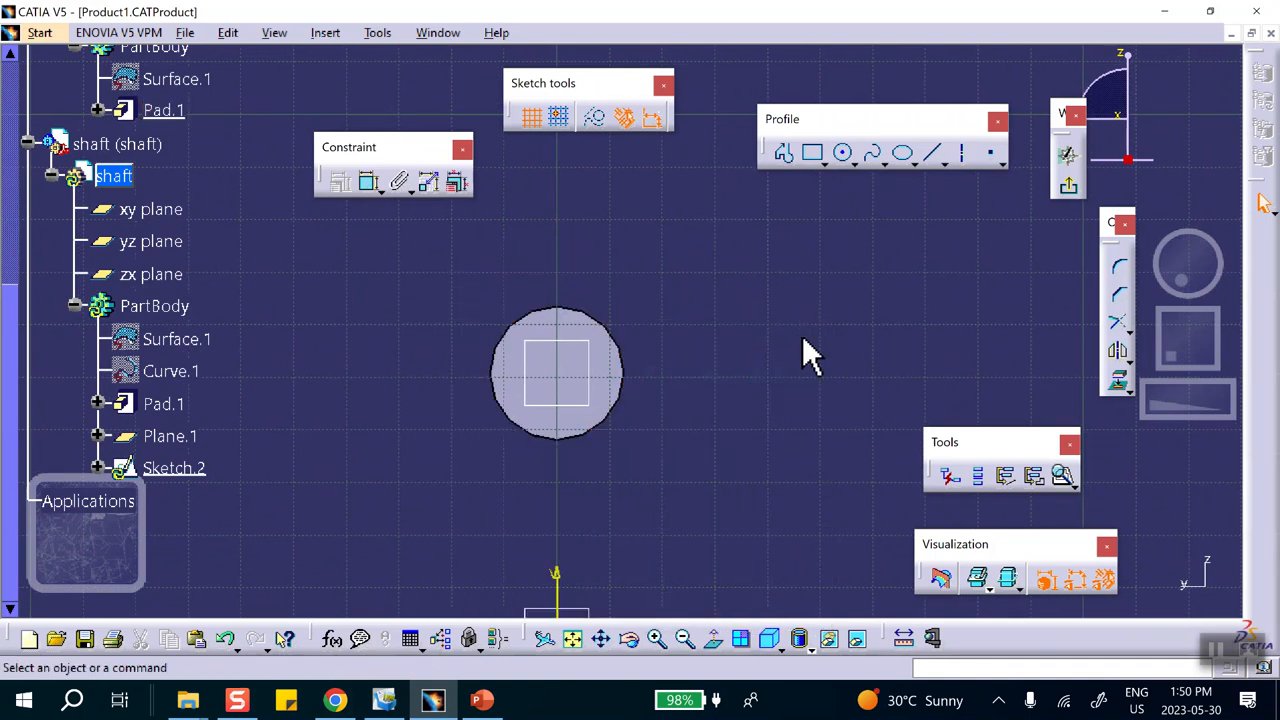
Sketch a rectangle from the vertical axis near the shaft's centre up past its outline, and exit the sketch.
click(825, 162)
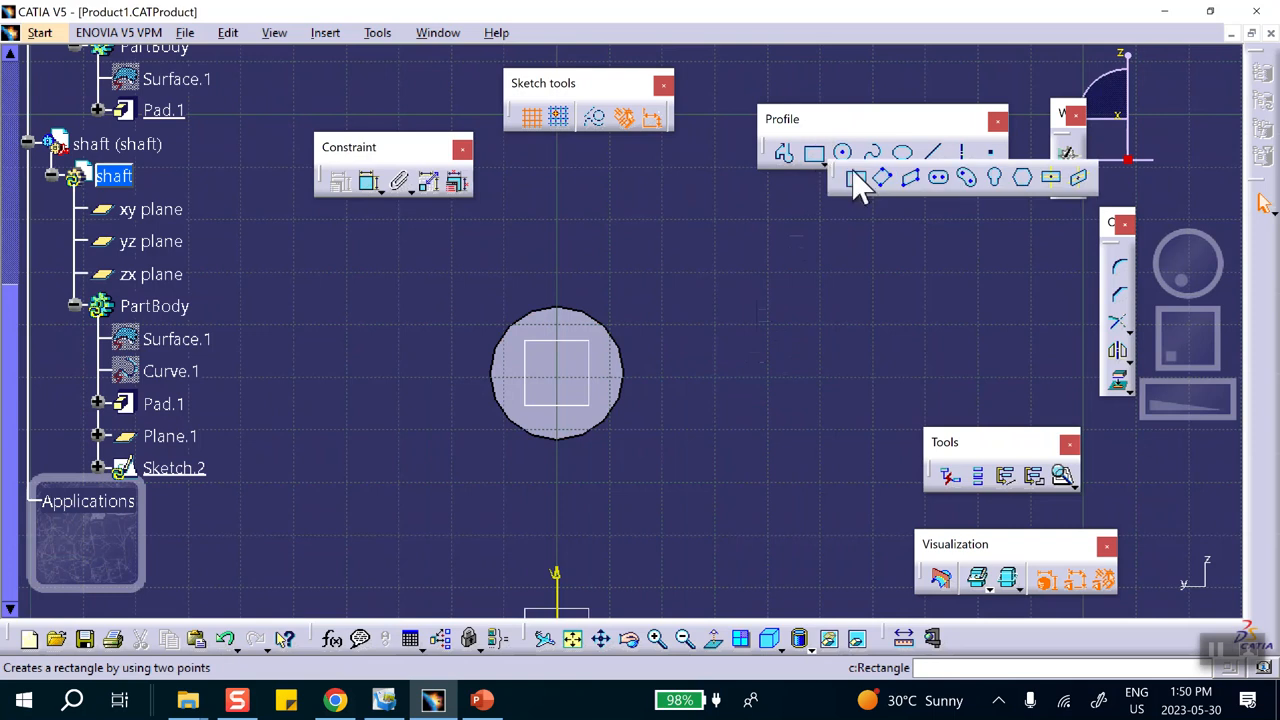
click(560, 370)
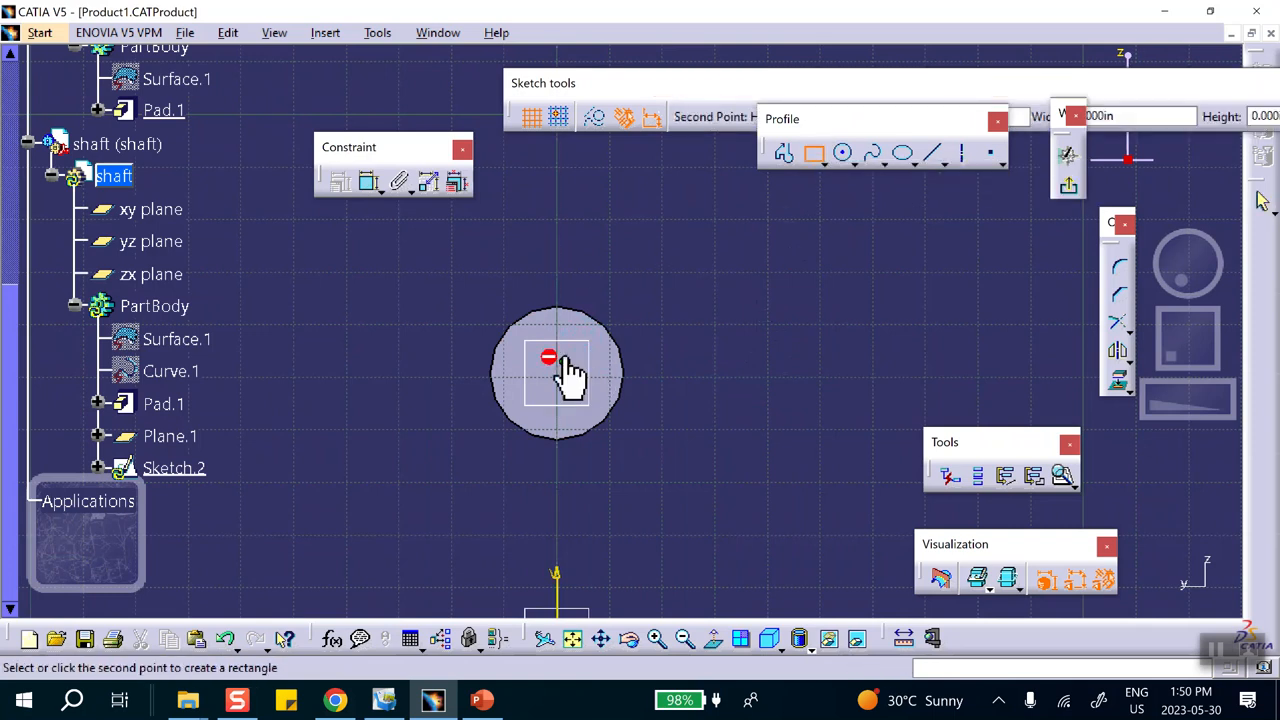
click(602, 281)
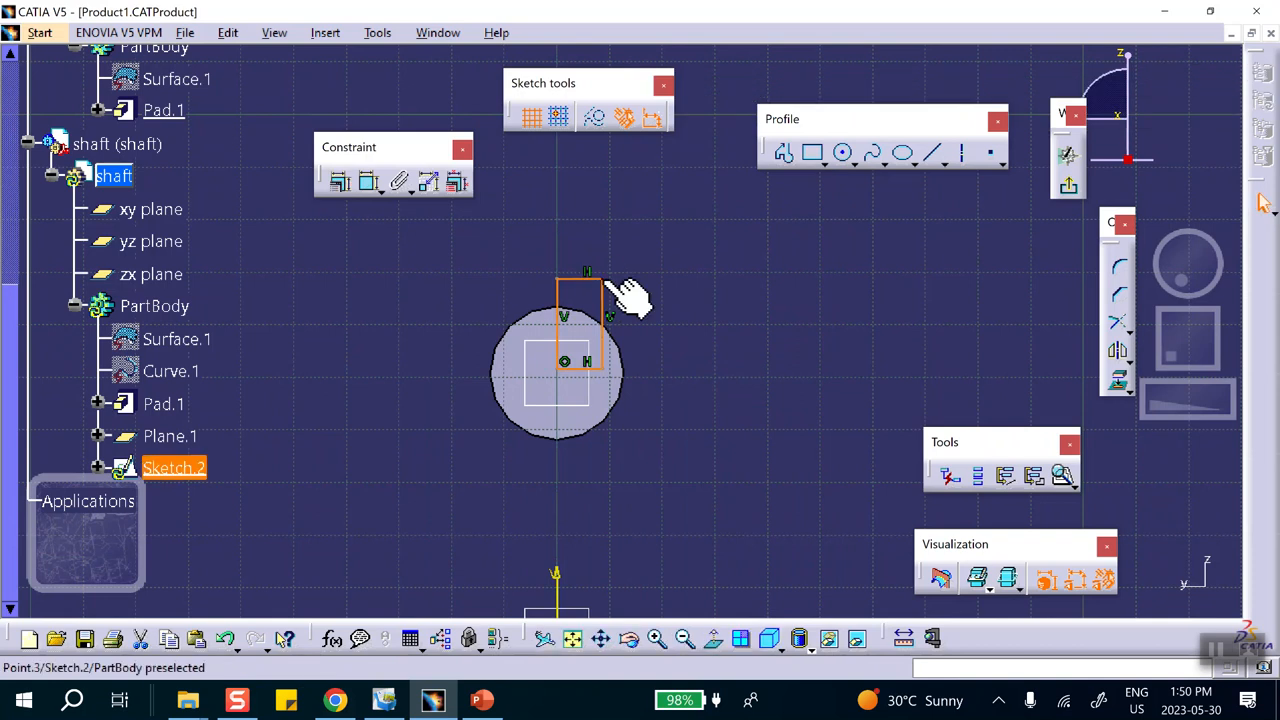
middle_drag(659, 325, 658, 228)
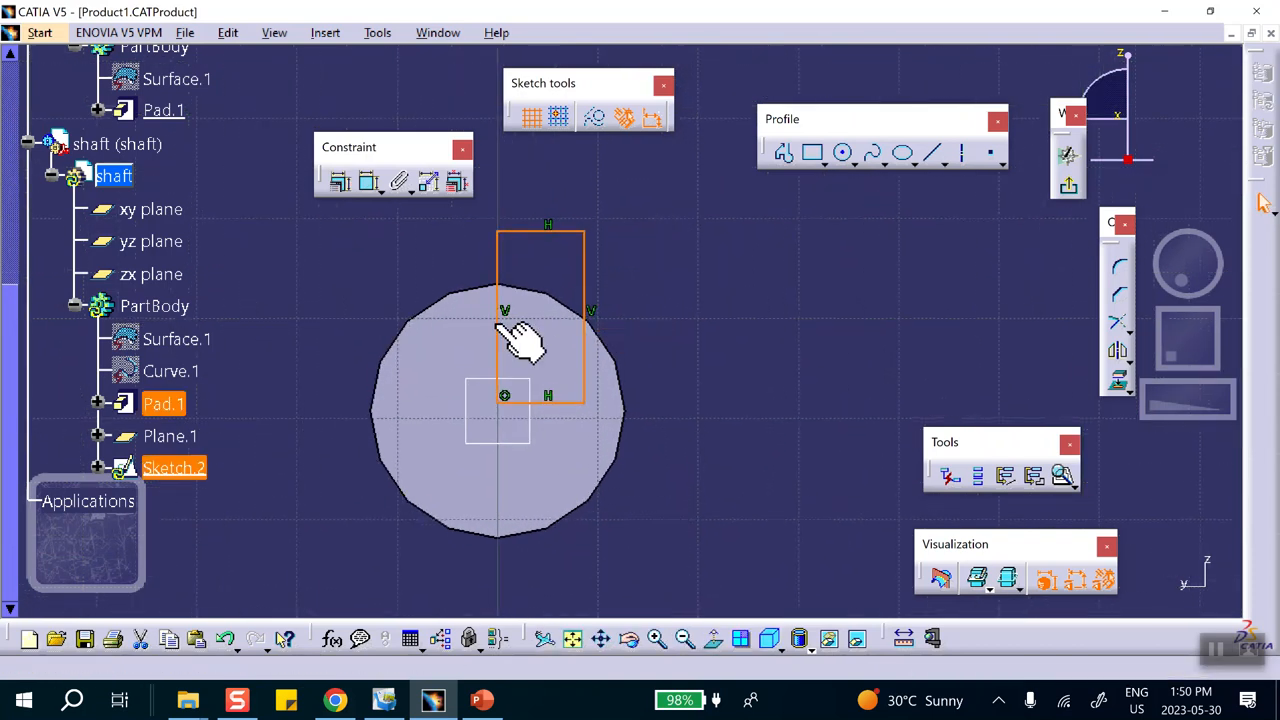
mouse_move(709, 283)
middle_down()
mouse_move(720, 231)
mouse_move(722, 252)
middle_up()
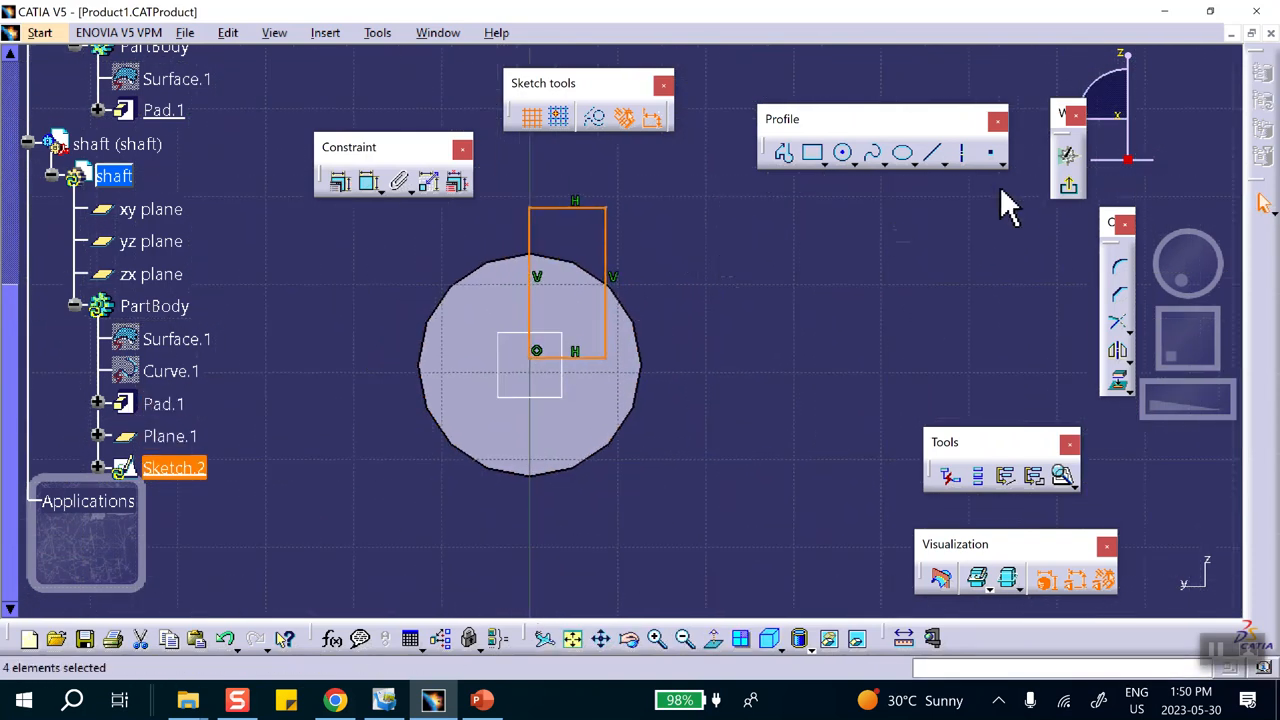
click(1078, 193)
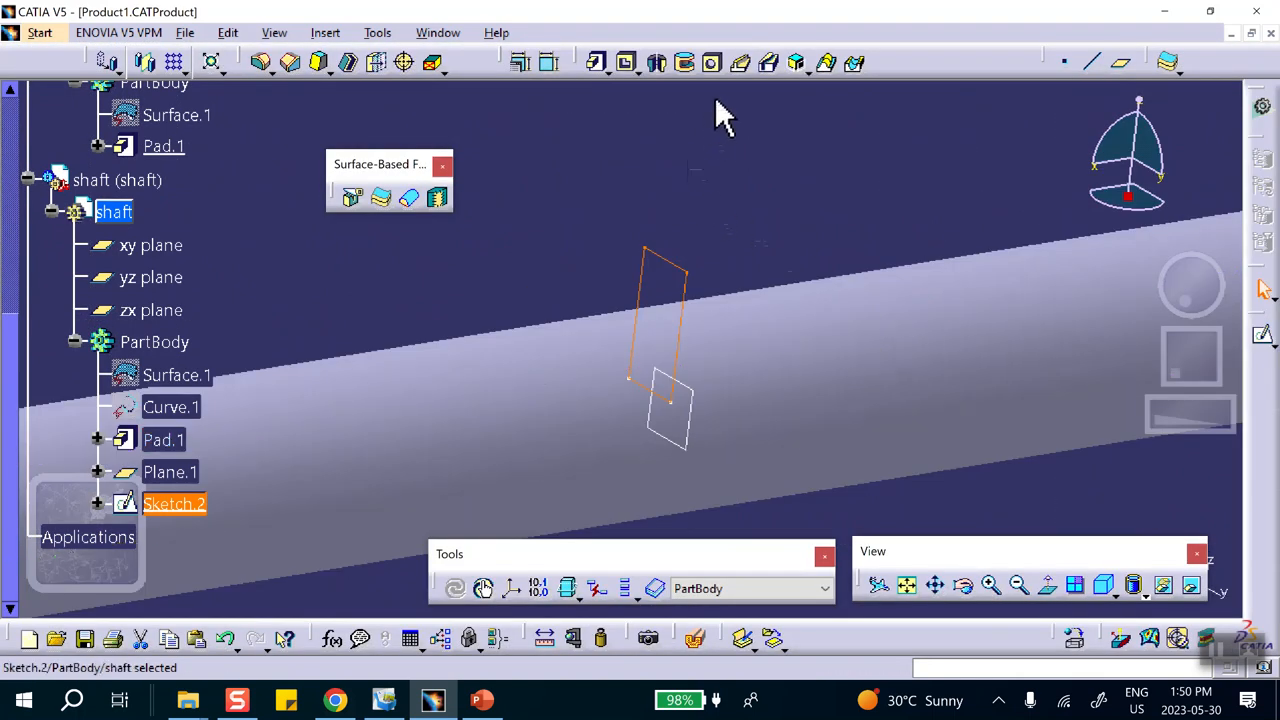
Revolve the rectangle 360 deg with the Shaft command about its vertical edge away from the sketch's vertical axis.
click(656, 62)
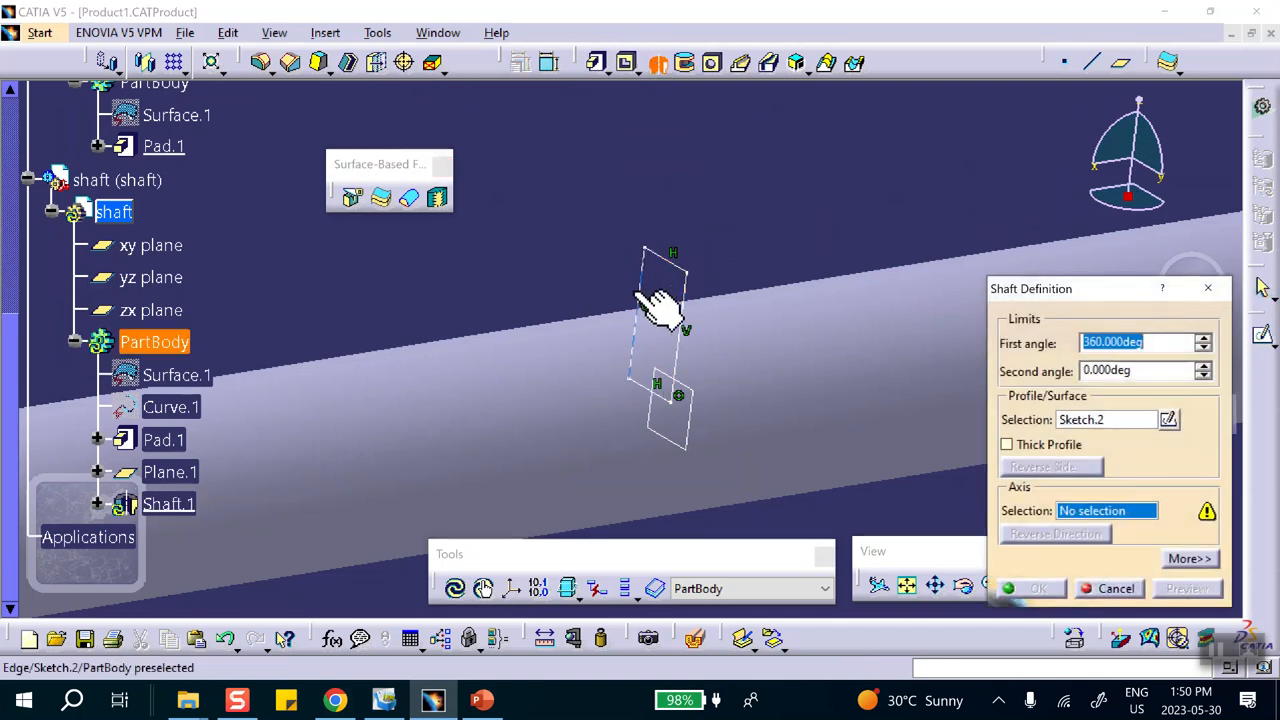
click(660, 306)
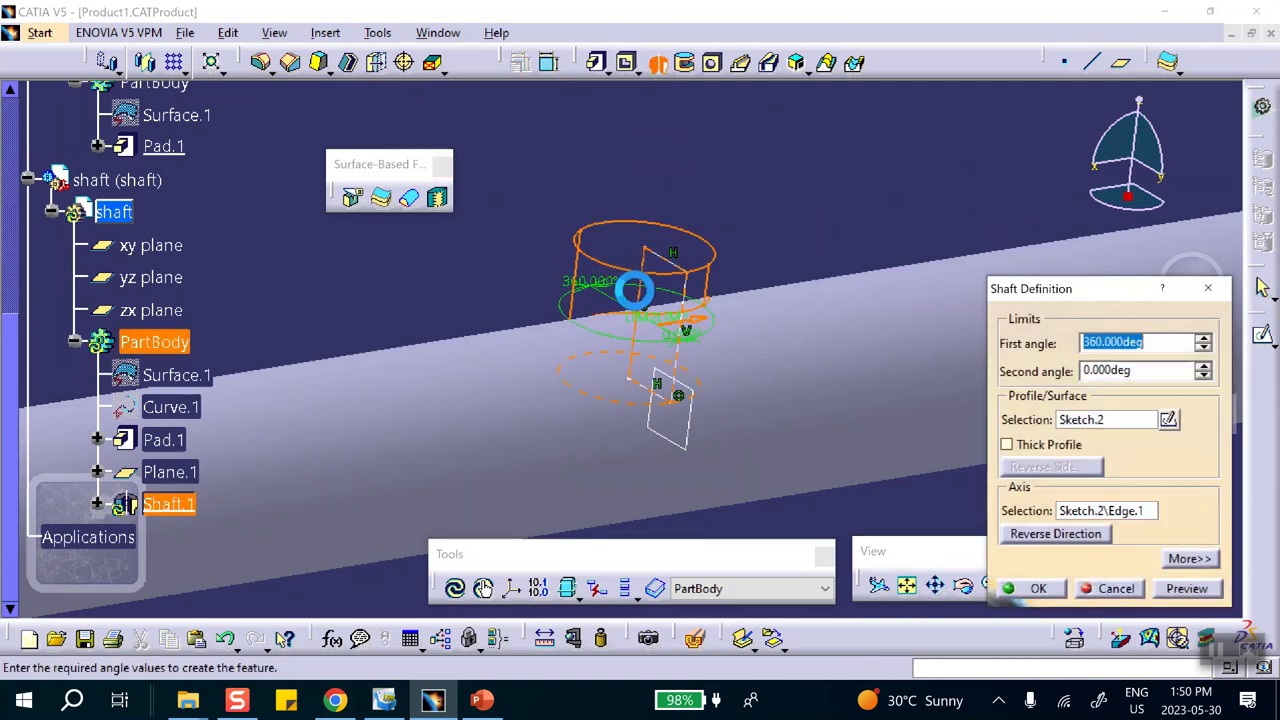
click(1038, 589)
middle_drag(725, 228, 723, 357)
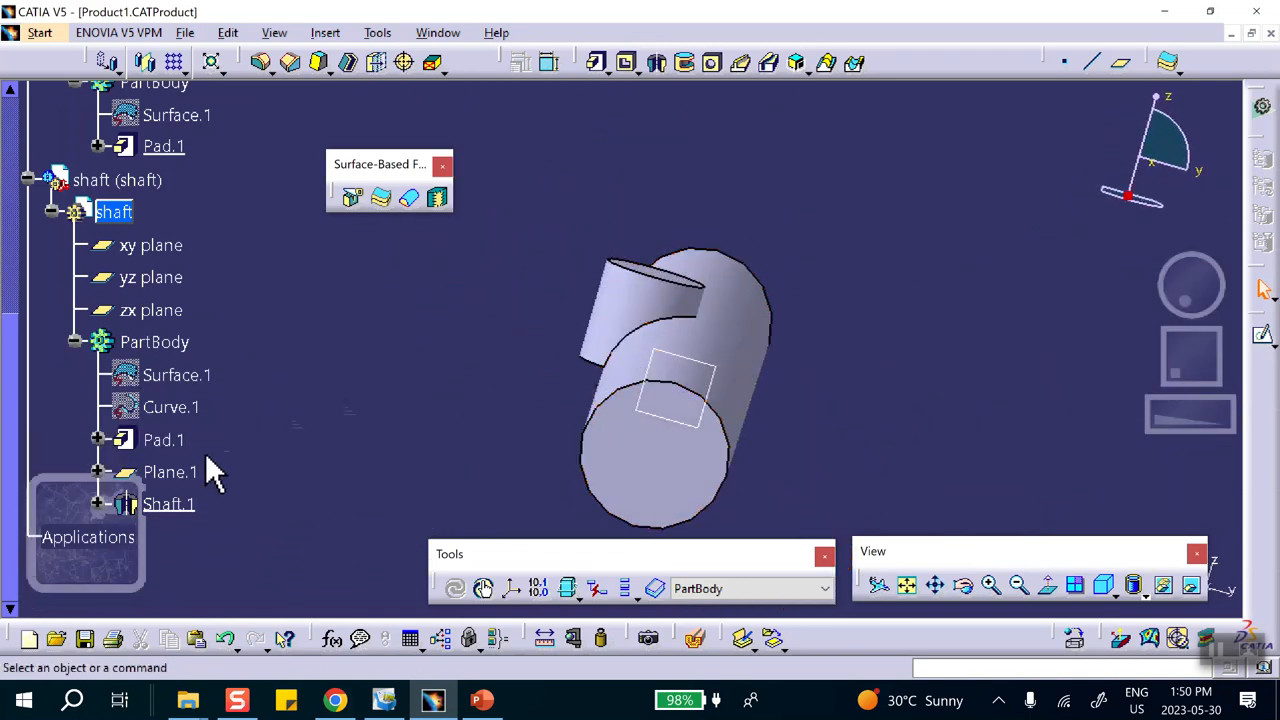
Open the revolved feature's sketch to check the rectangle's position on the shaft, and exit without editing it.
scroll(175, 490, down, 3)
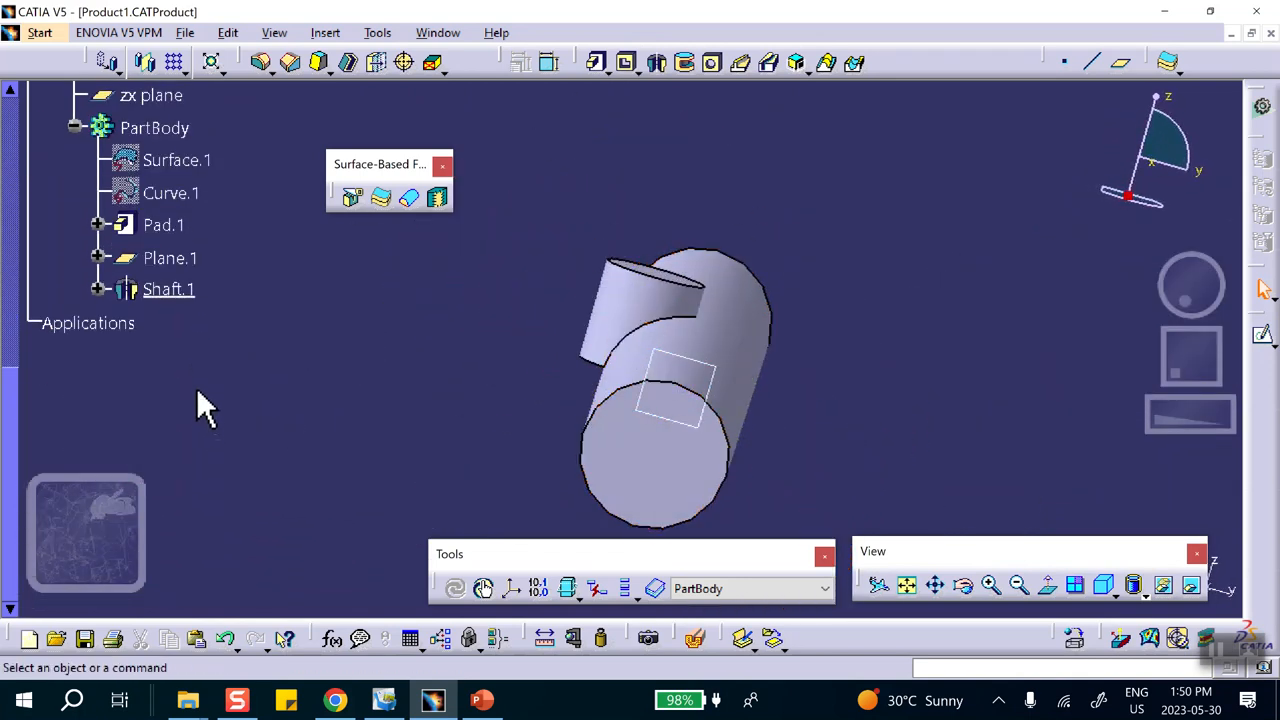
click(97, 290)
scroll(217, 305, down, 1)
click(202, 264)
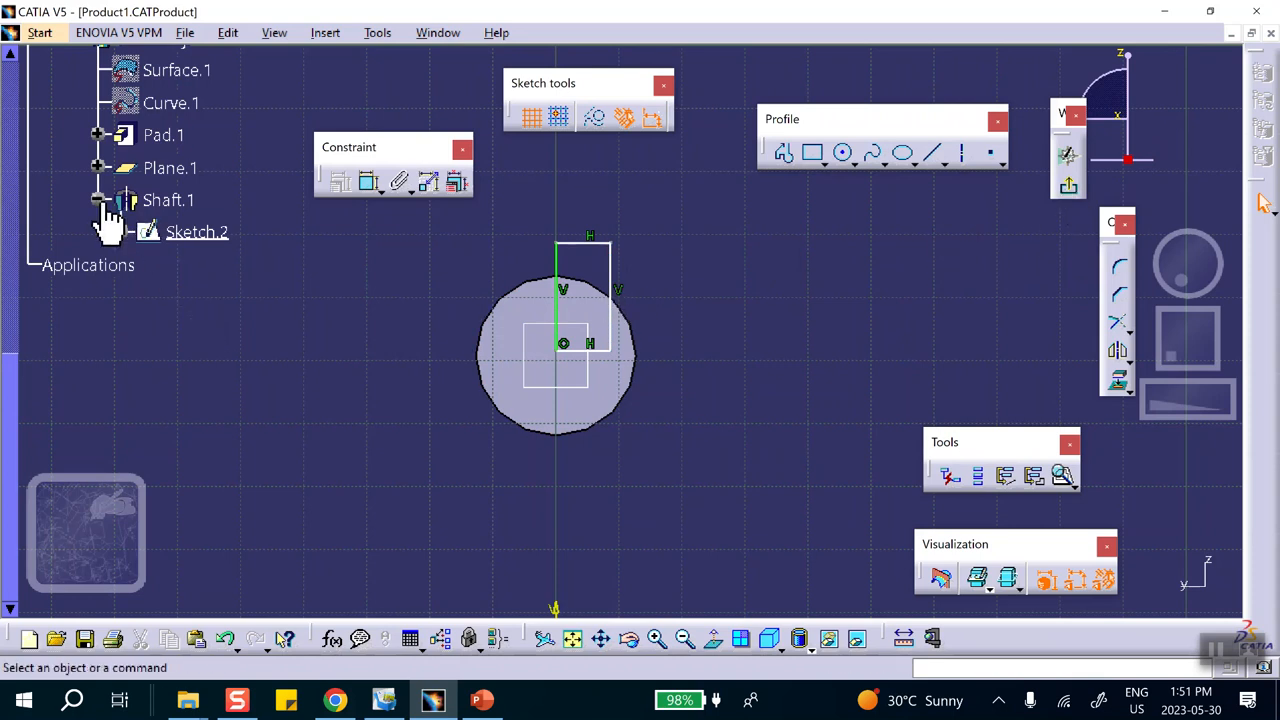
click(1068, 186)
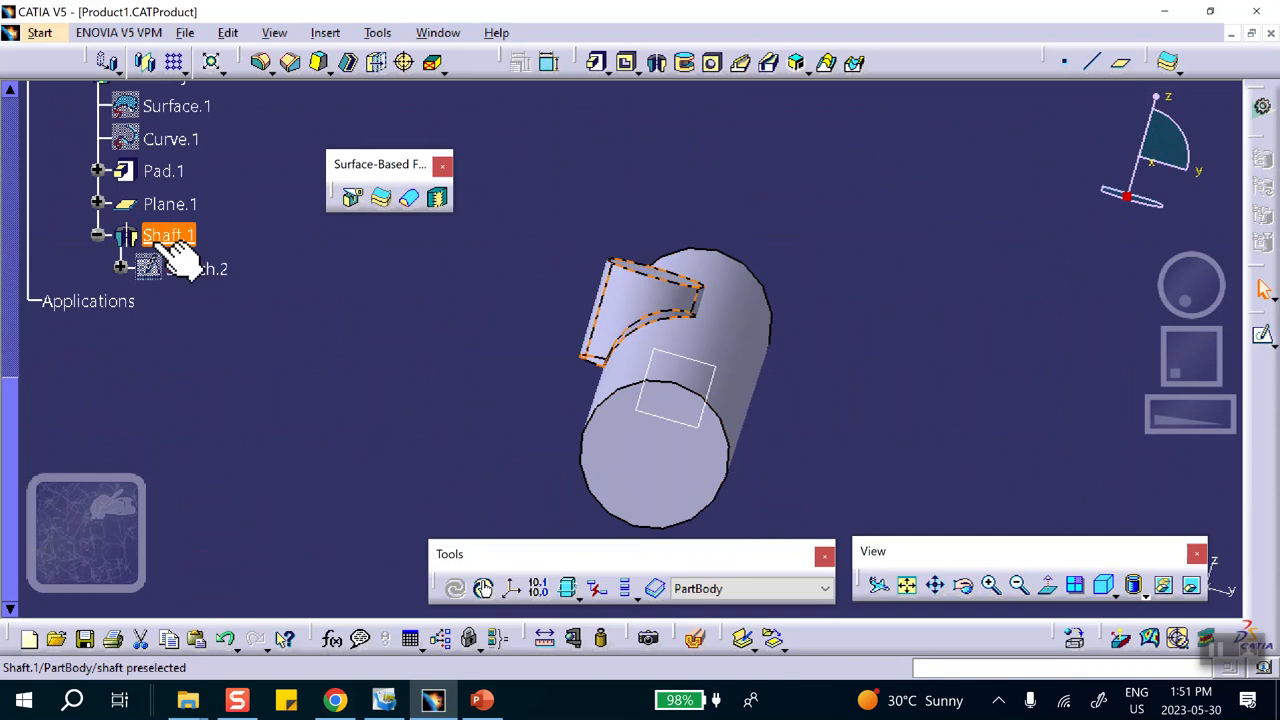
Redefine the revolved feature's axis as the rectangle's vertical edge lying on the sketch's vertical axis (Edge.2).
double_click(170, 240)
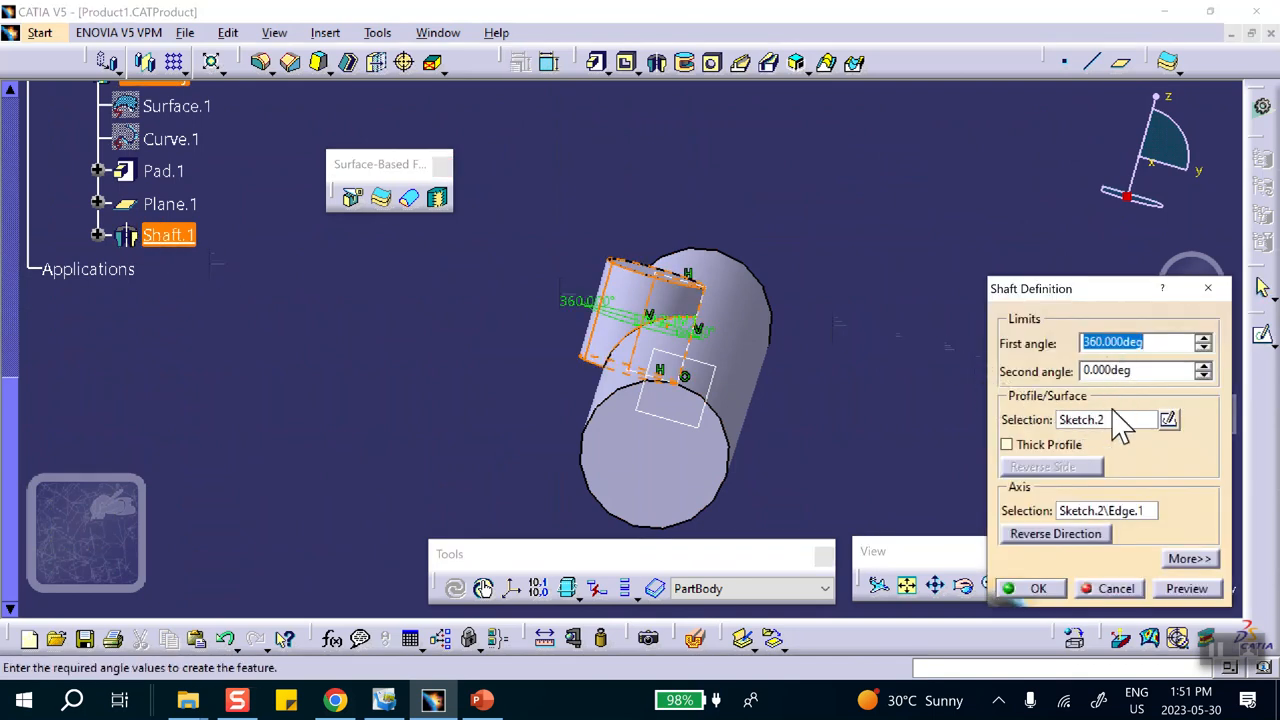
right_click(1108, 505)
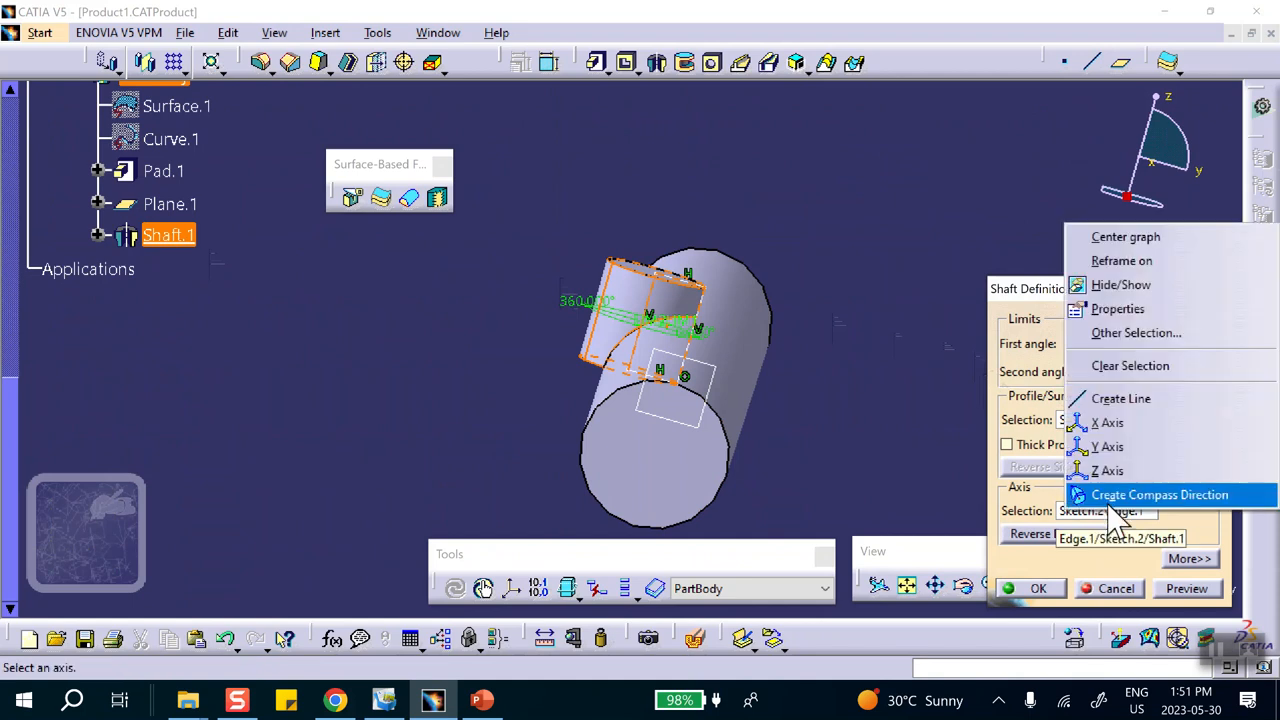
click(906, 356)
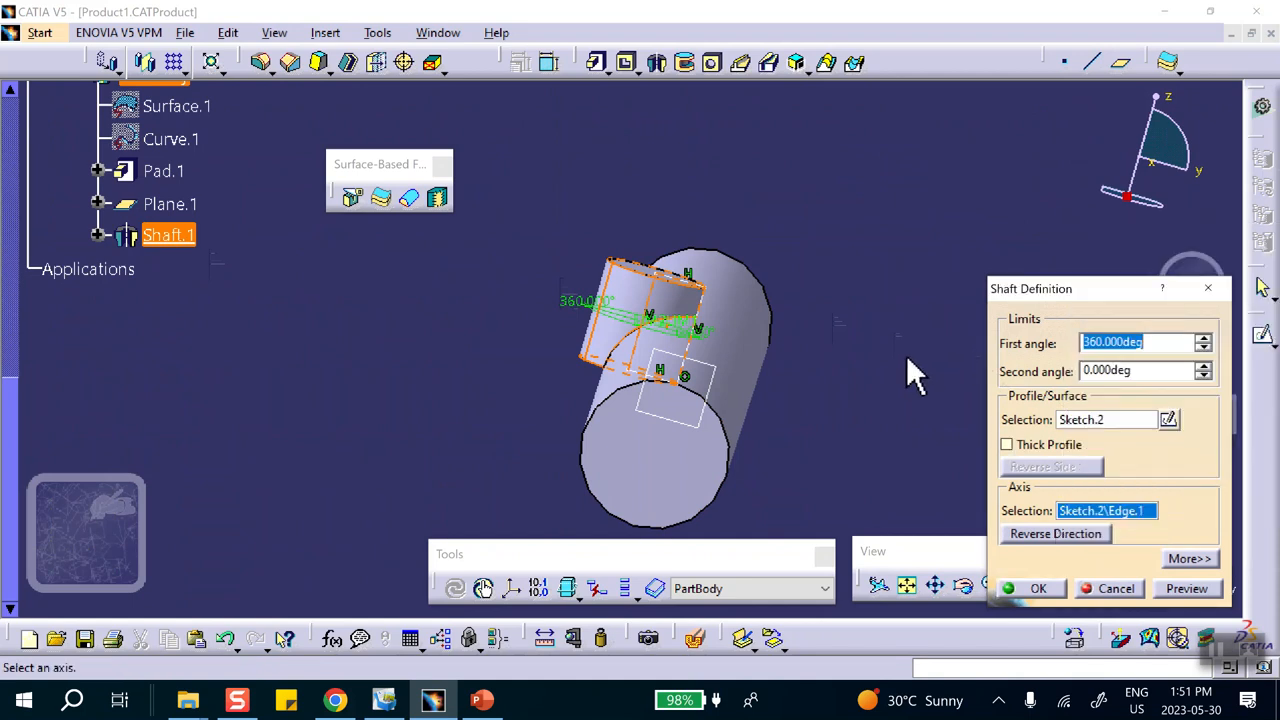
right_click(1128, 512)
click(1100, 364)
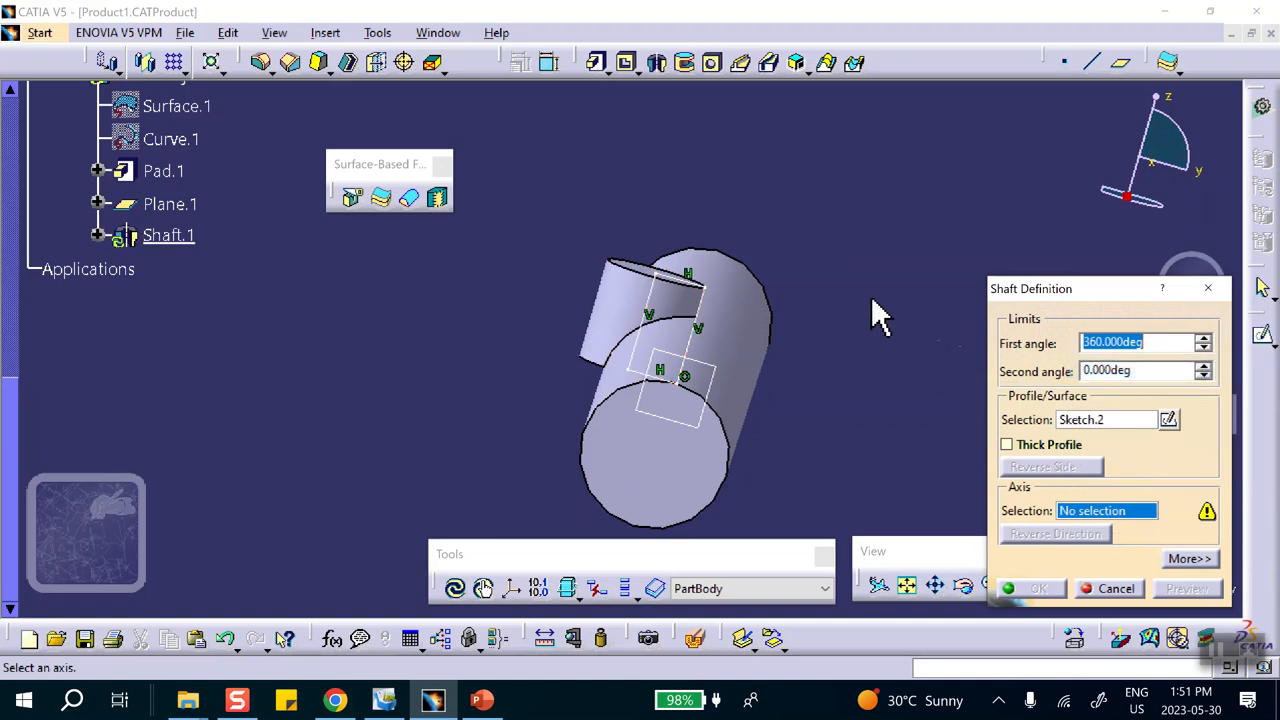
click(722, 318)
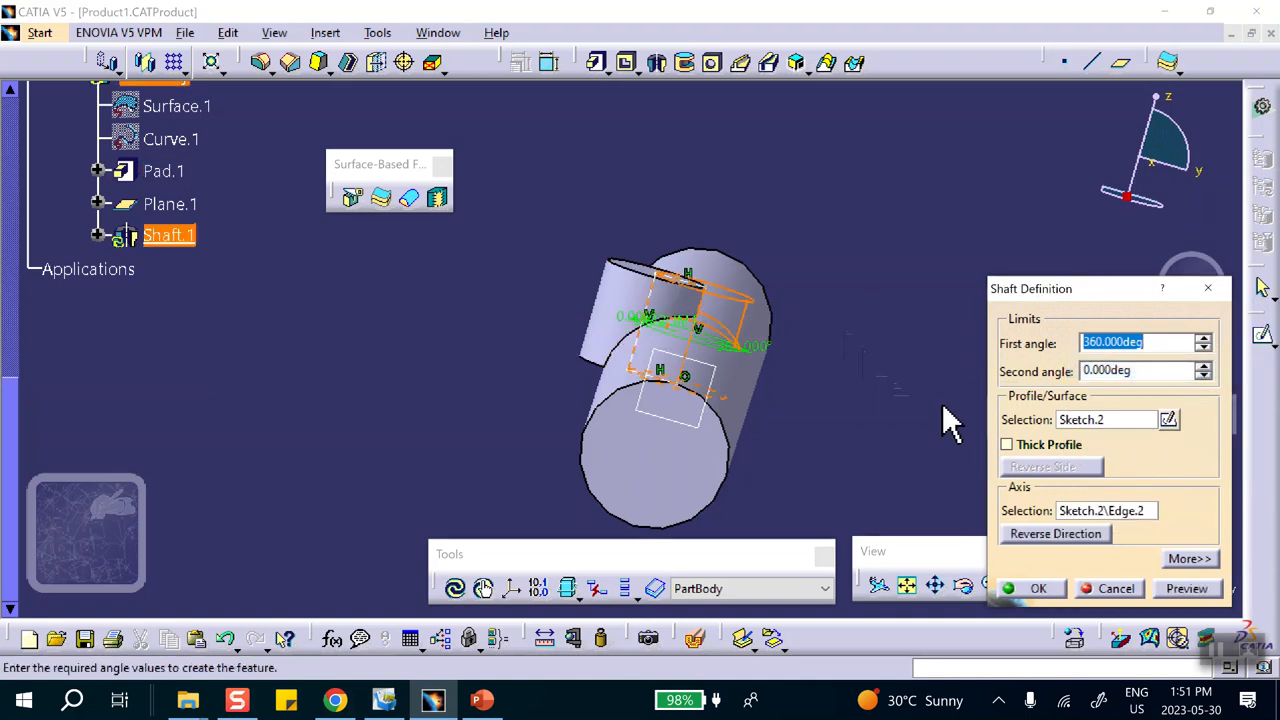
click(1030, 588)
middle_drag(811, 308, 752, 485)
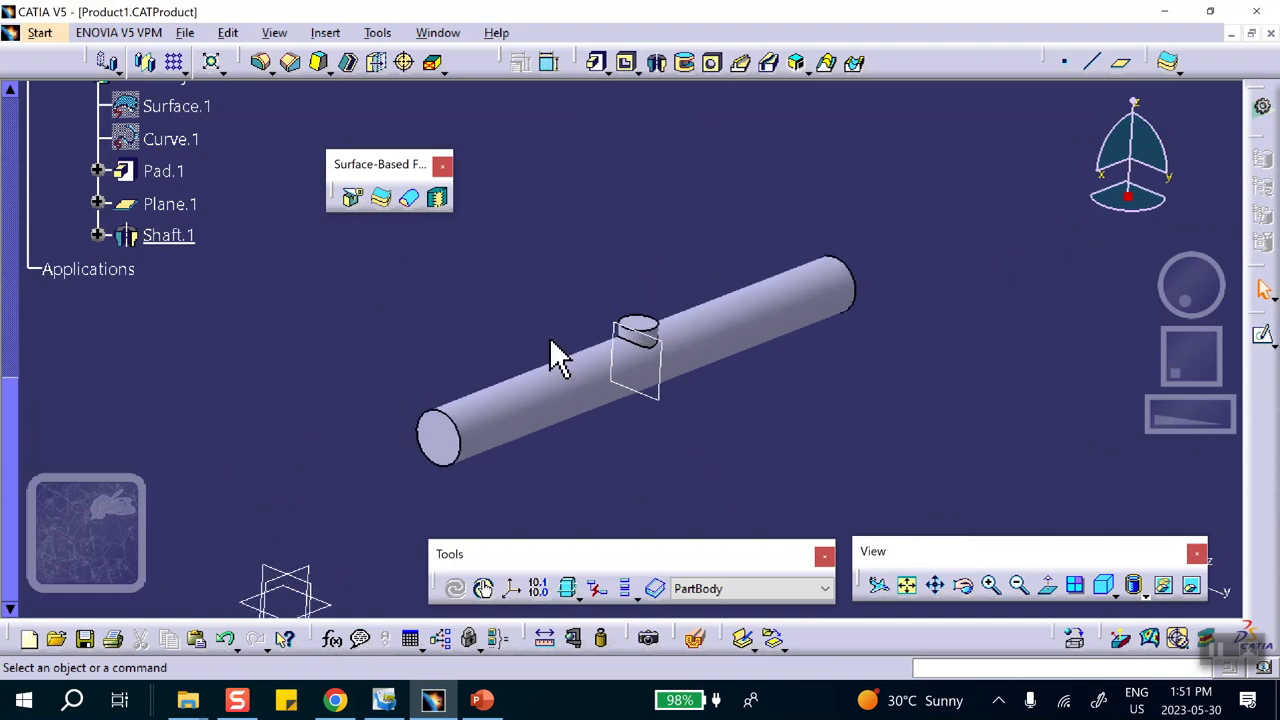
Activate the top-level Product1 and save the assembly together with its modified part documents.
scroll(221, 330, up, 15)
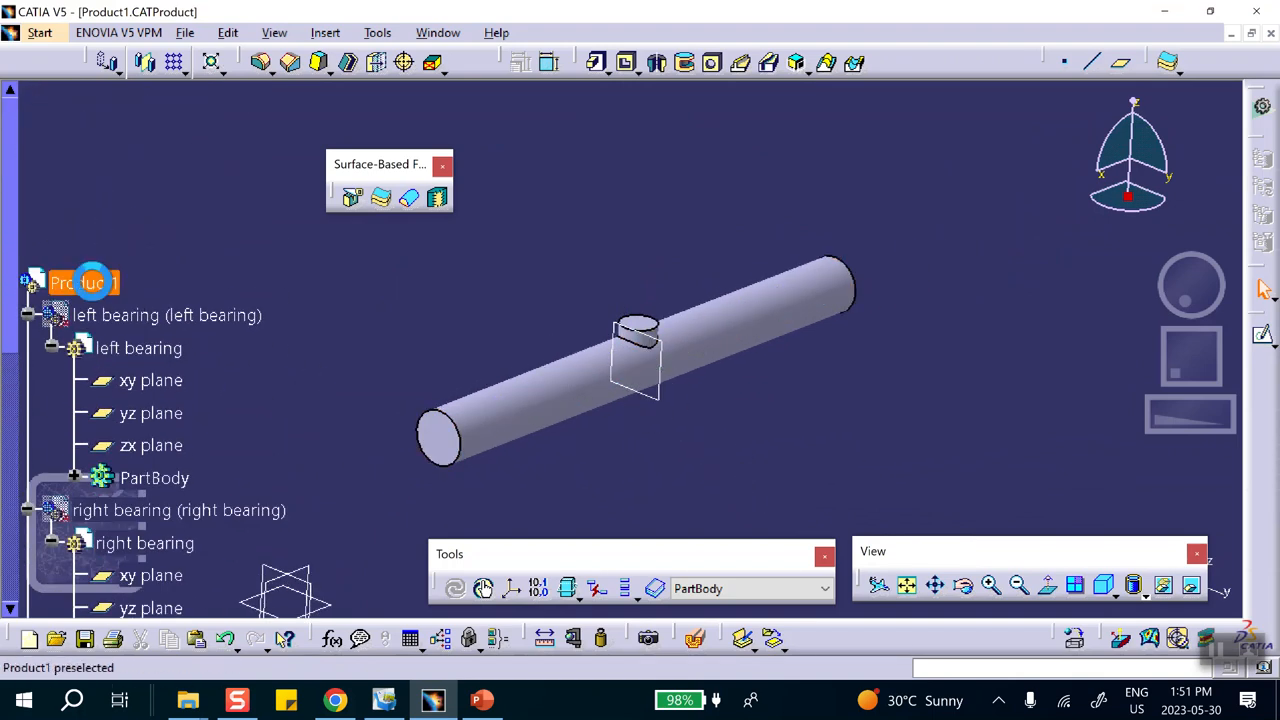
double_click(84, 283)
scroll(257, 365, down, 5)
scroll(249, 345, down, 5)
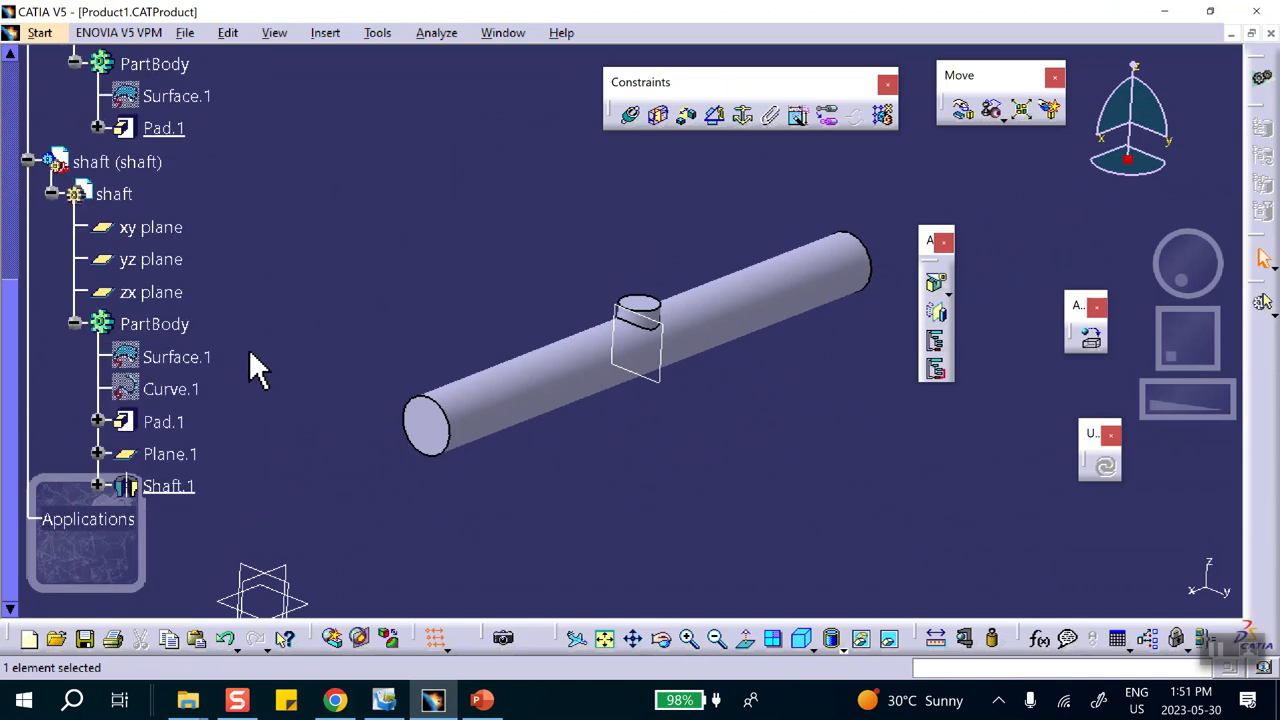
click(87, 640)
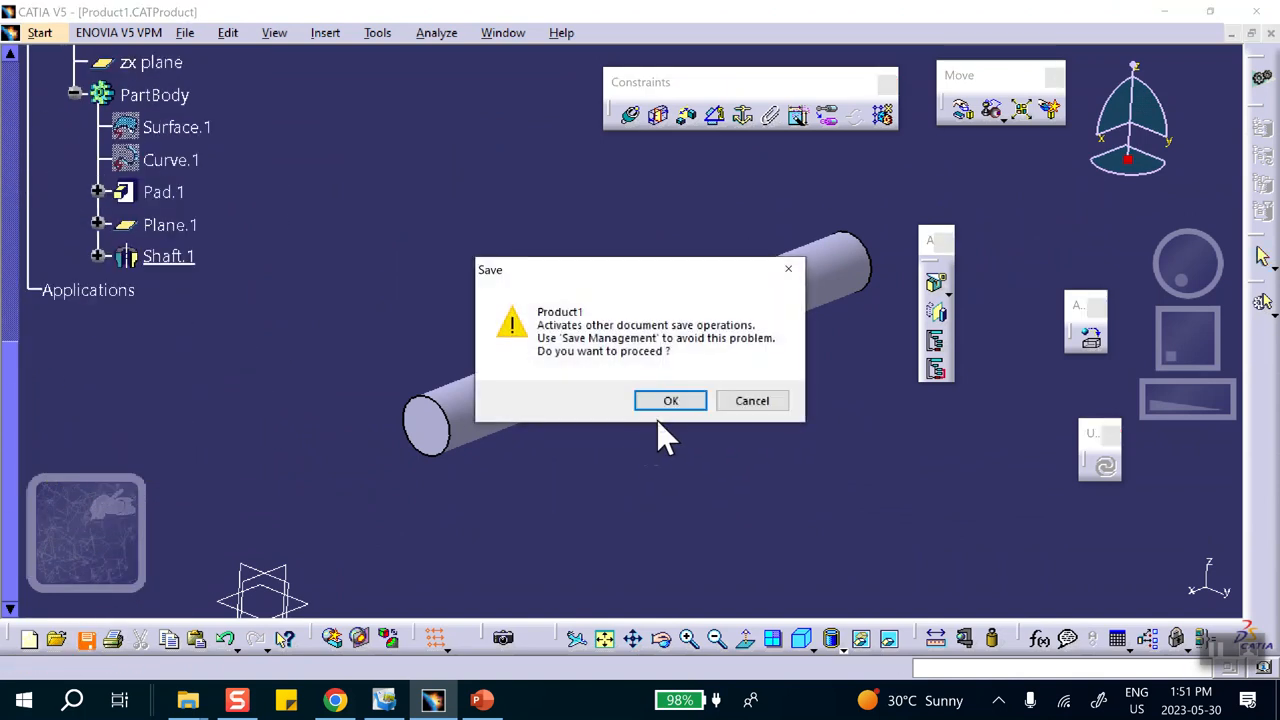
click(671, 401)
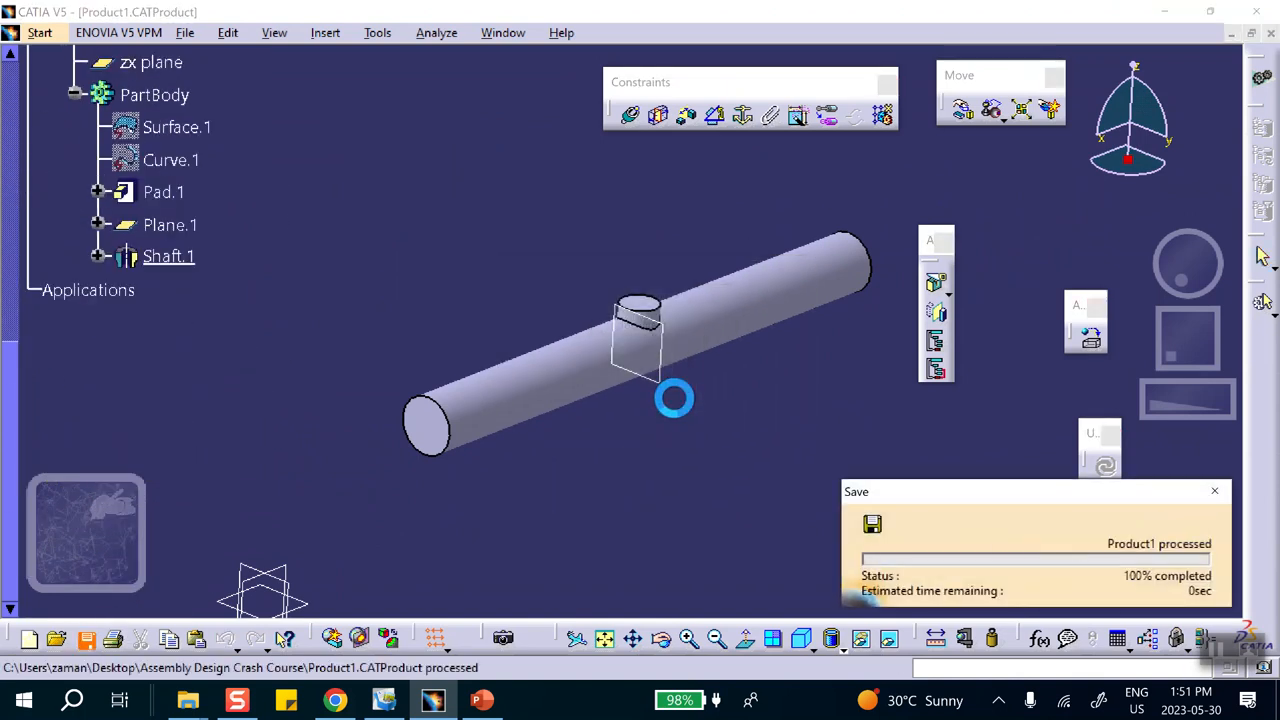
Switch to the hidden space and transfer the left bearing component back to the visible space.
click(895, 638)
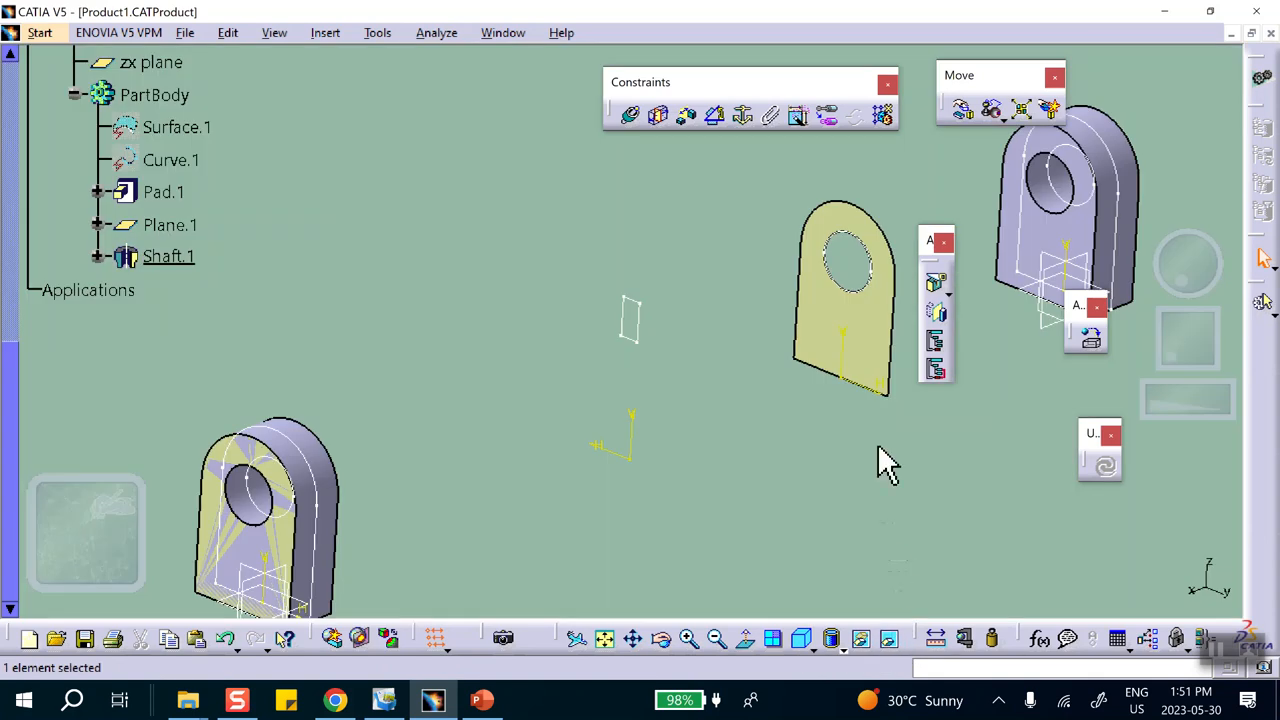
click(1057, 249)
right_click(1052, 238)
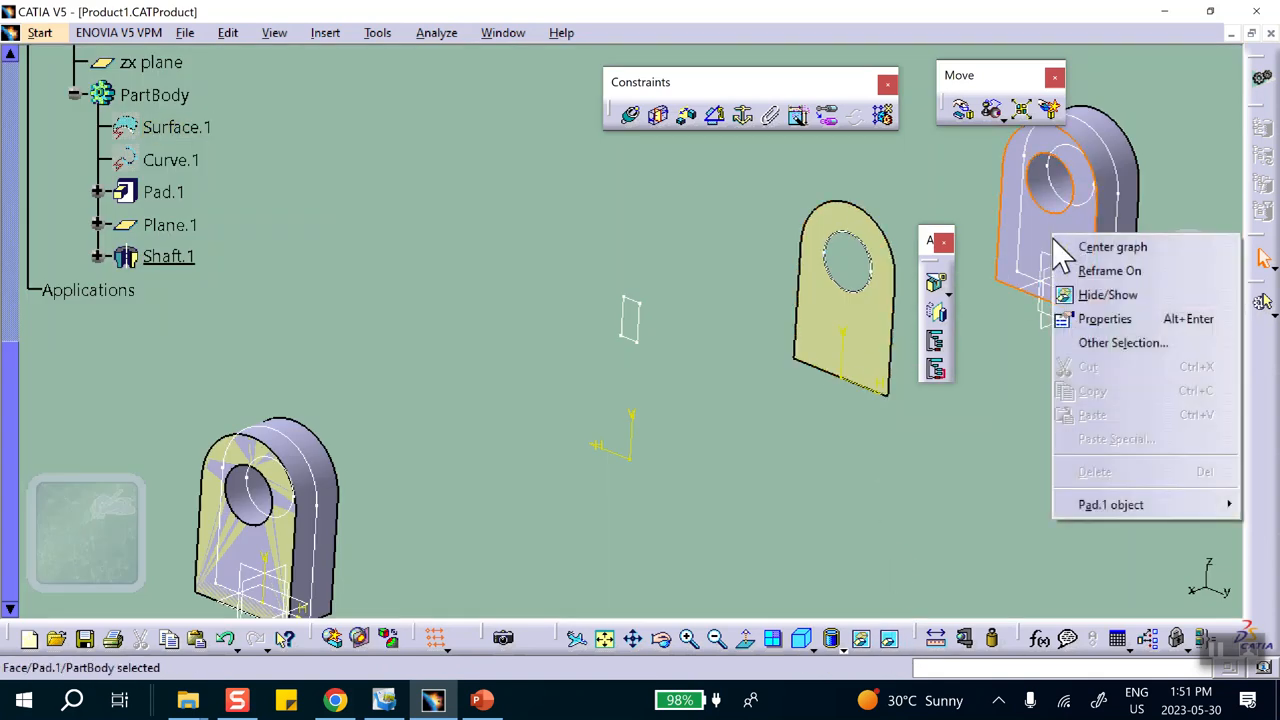
click(1100, 294)
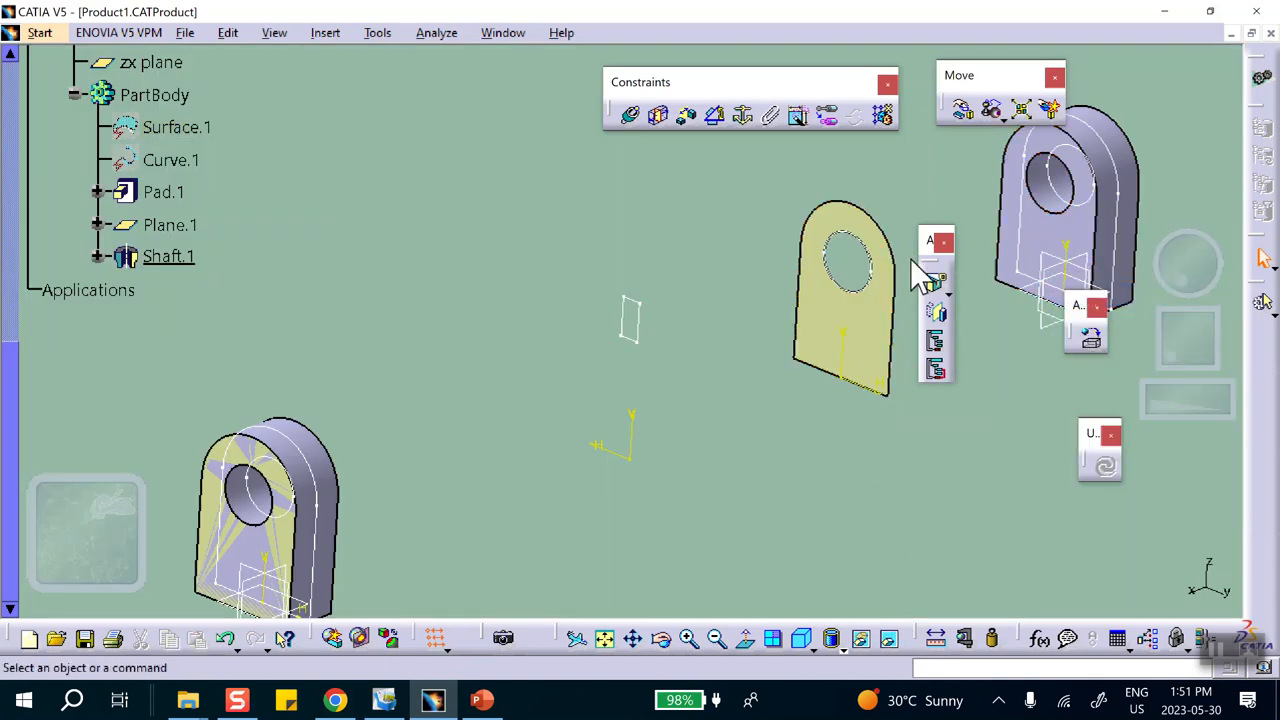
scroll(383, 305, up, 5)
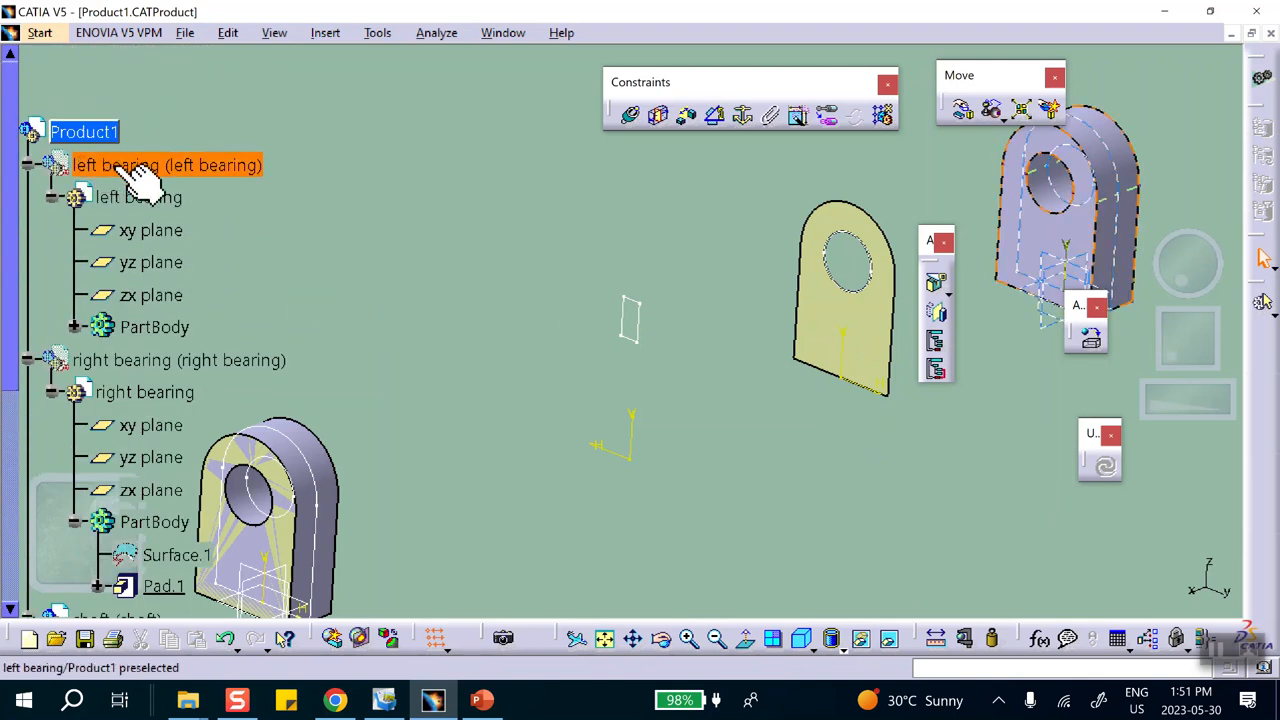
right_click(114, 165)
click(172, 226)
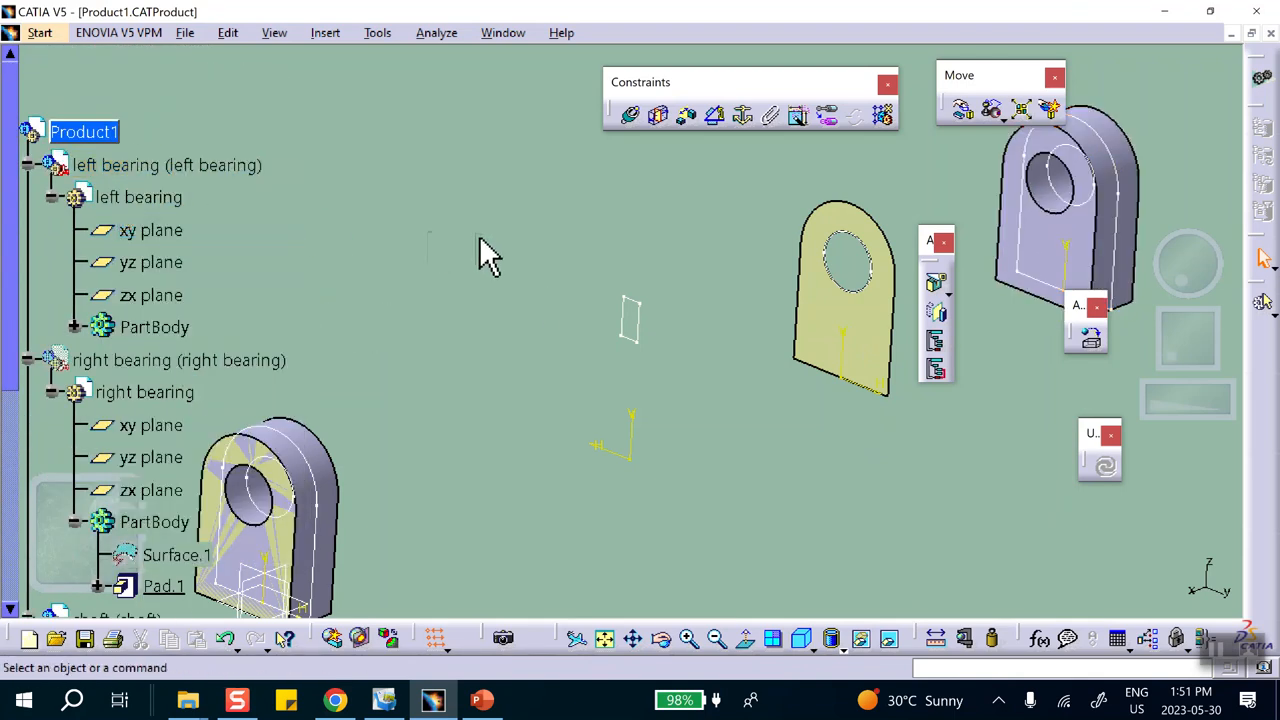
Expand the left bearing's PartBody and unhide its Pad.1.
scroll(194, 264, down, 3)
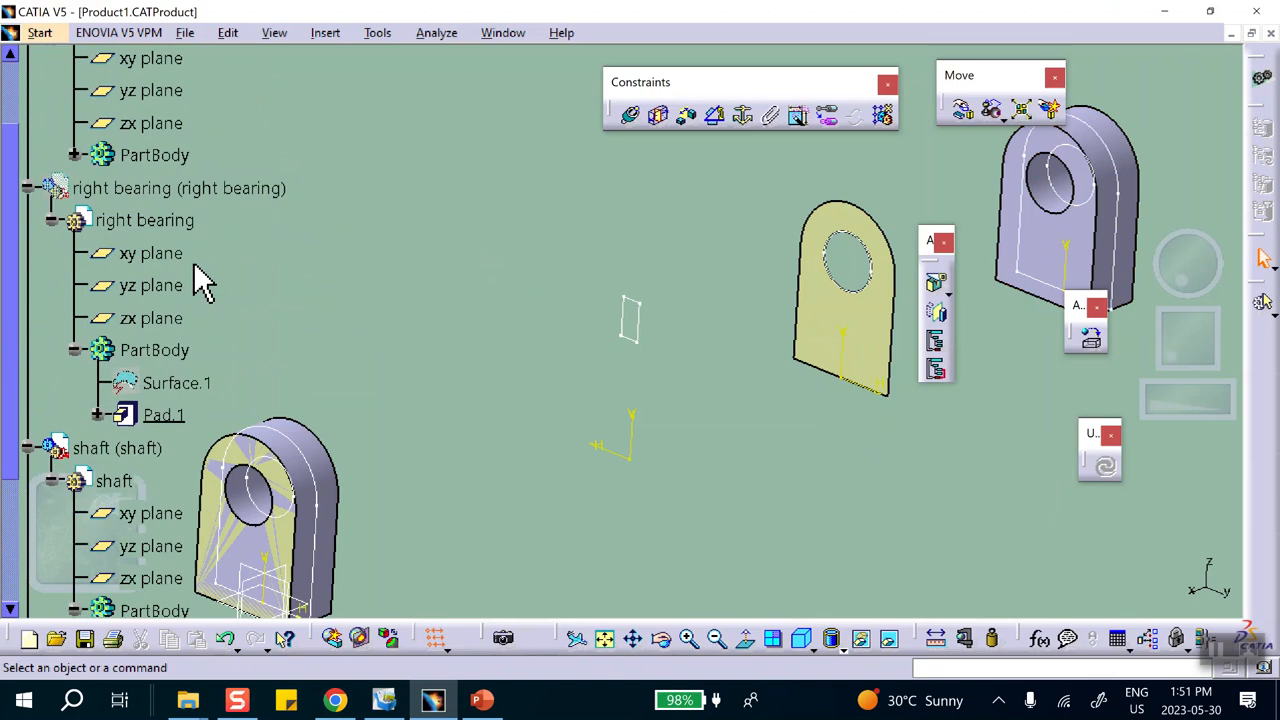
click(75, 156)
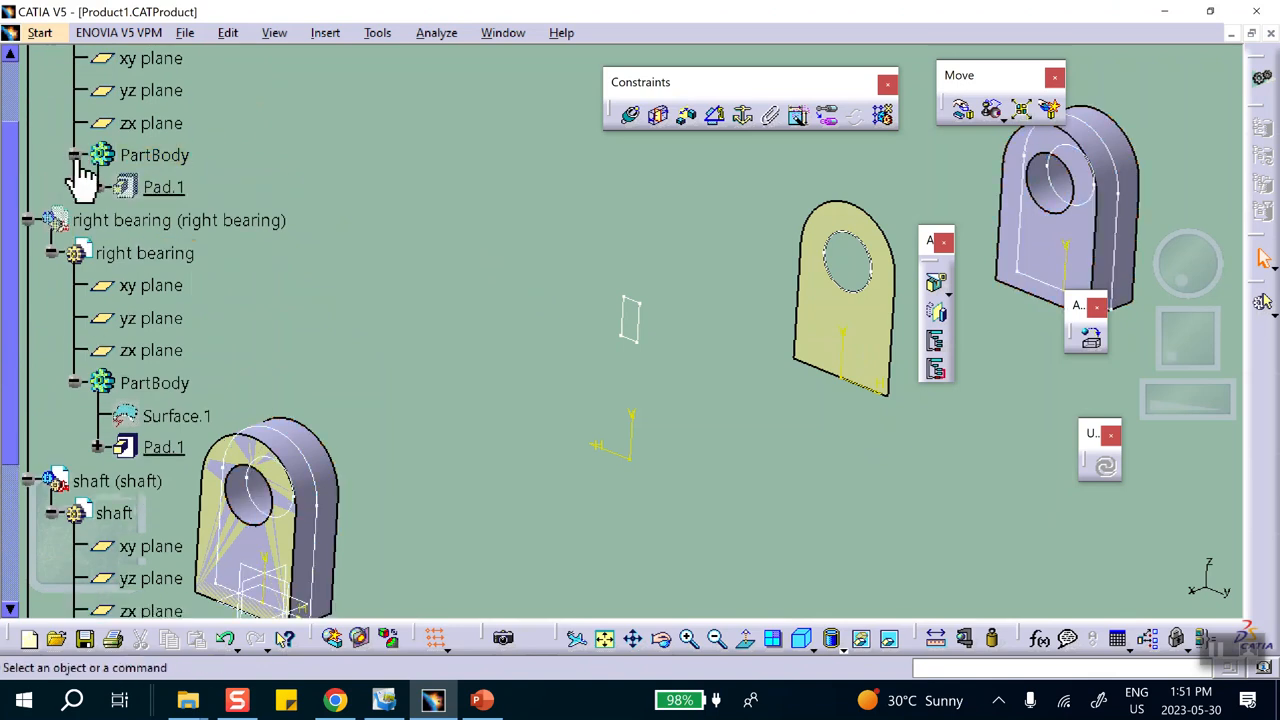
right_click(165, 190)
click(189, 251)
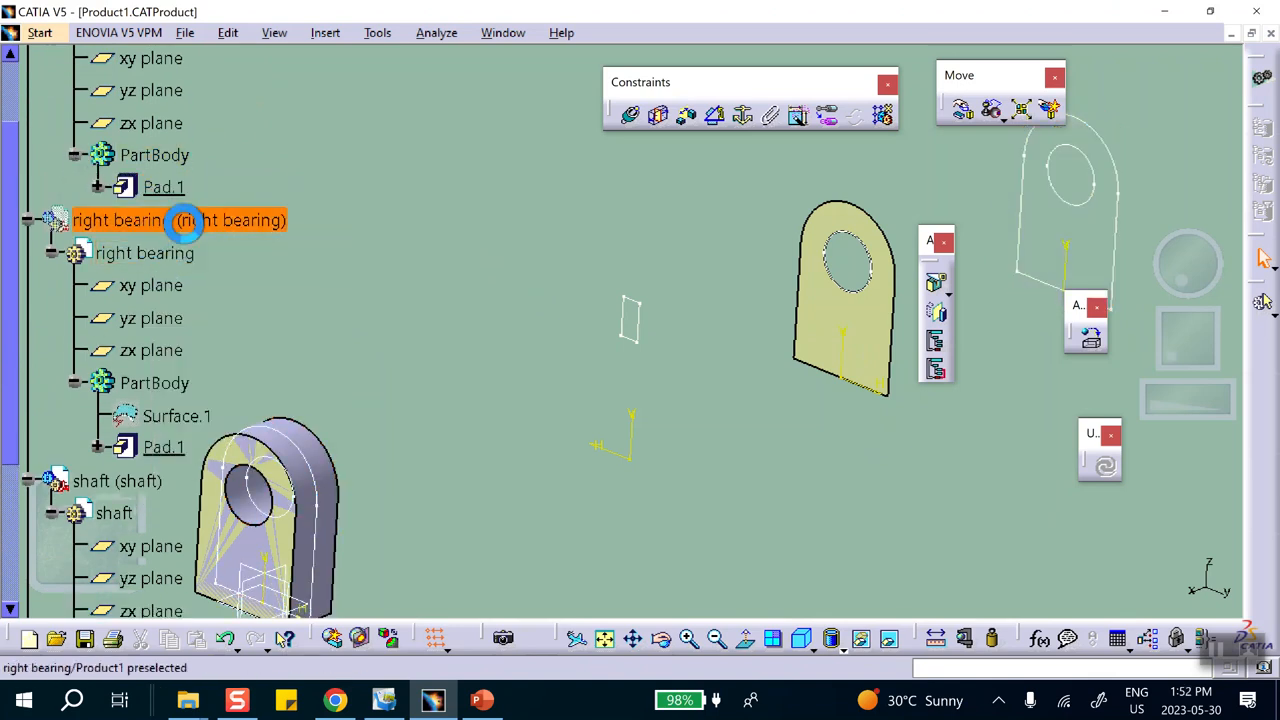
Unhide the right bearing component and return to the visible space to view the whole assembly.
right_click(155, 218)
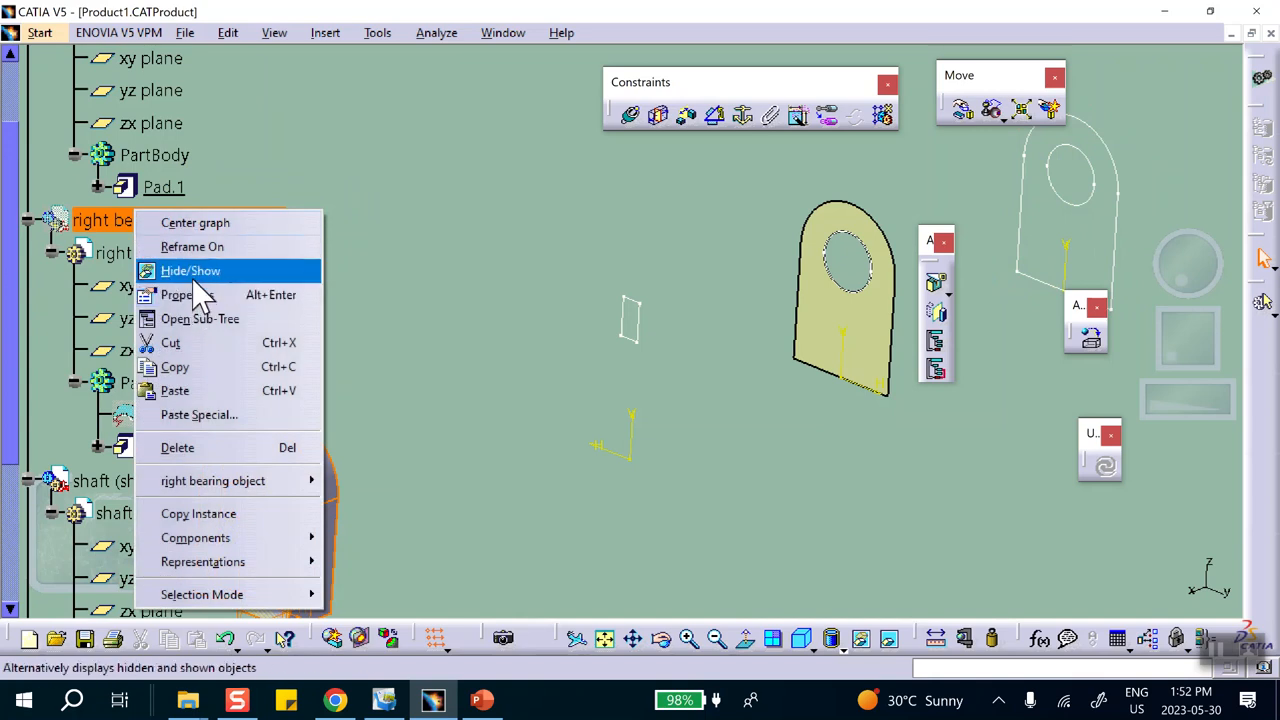
click(190, 270)
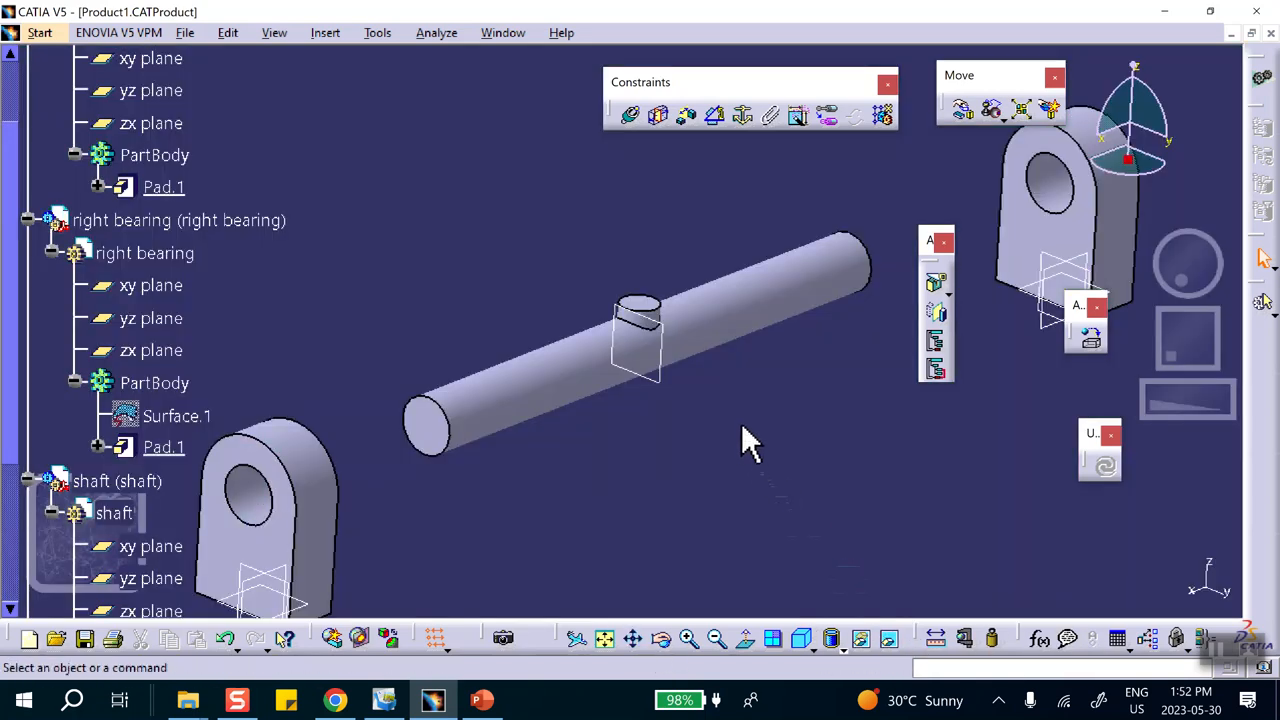
middle_drag(741, 425, 709, 362)
click(671, 403)
middle_drag(676, 431, 730, 395)
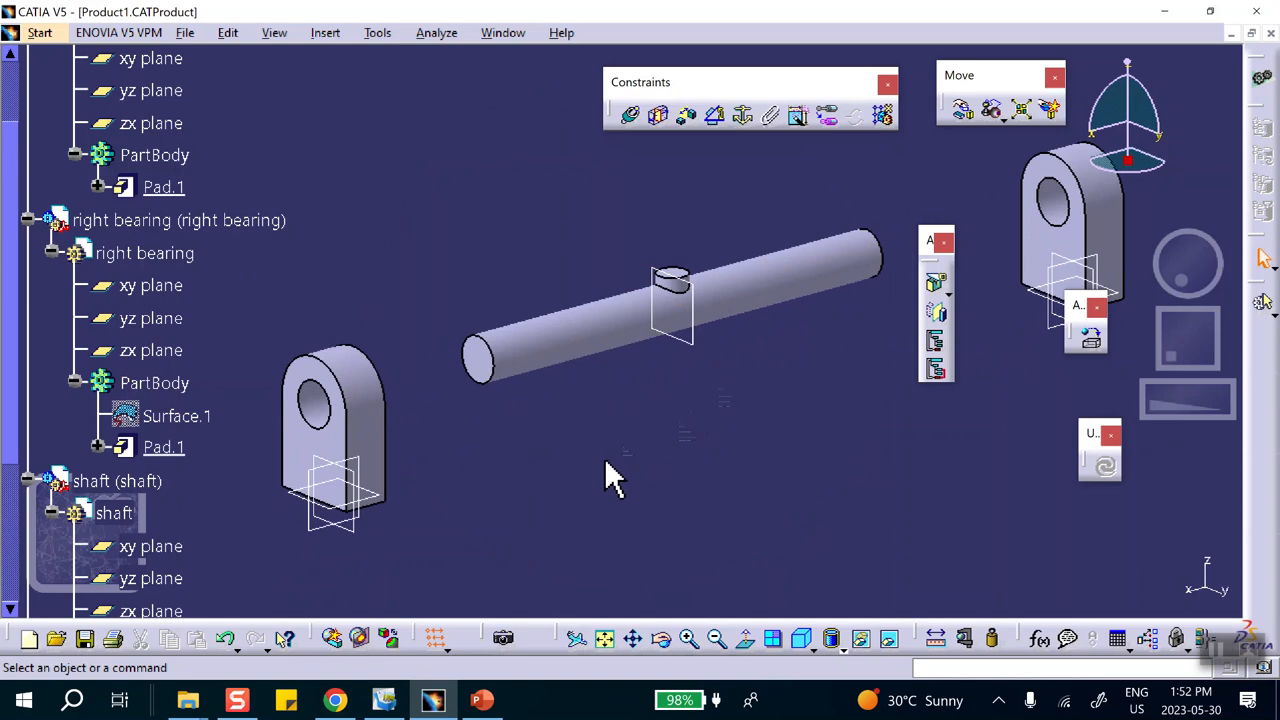
Apply a Fix constraint to the shaft in the assembly.
scroll(266, 286, up, 3)
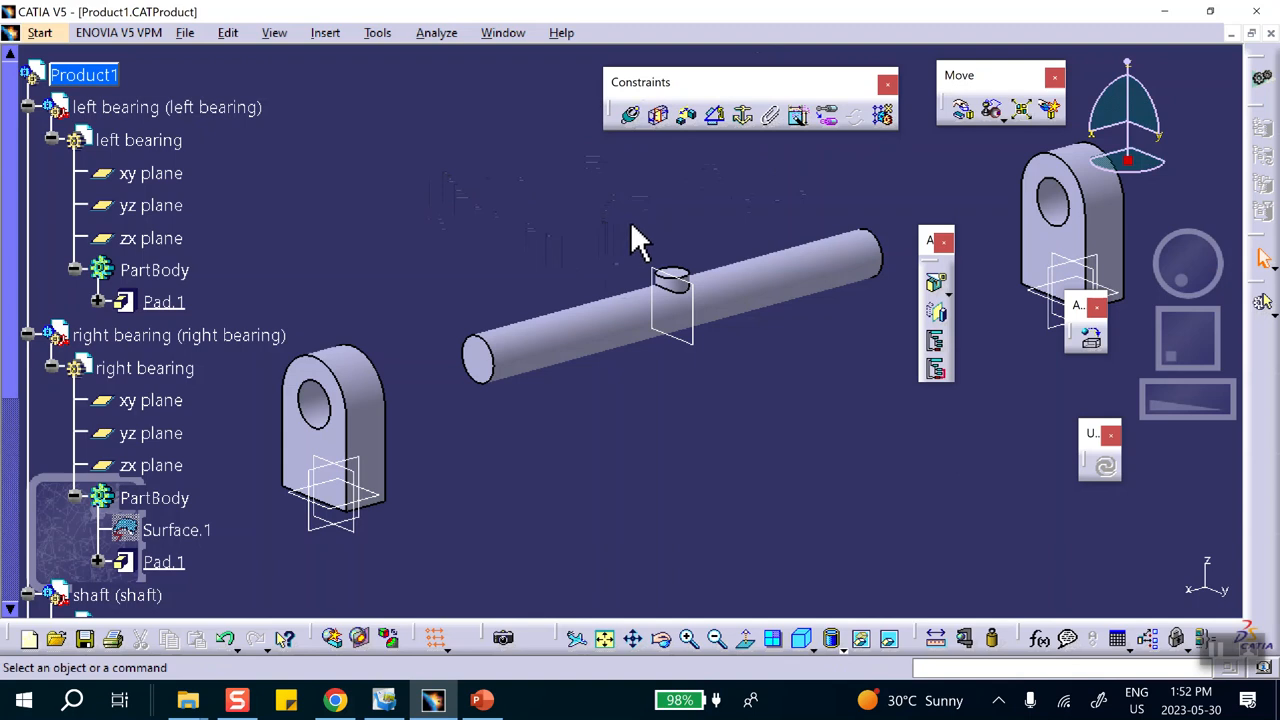
click(745, 115)
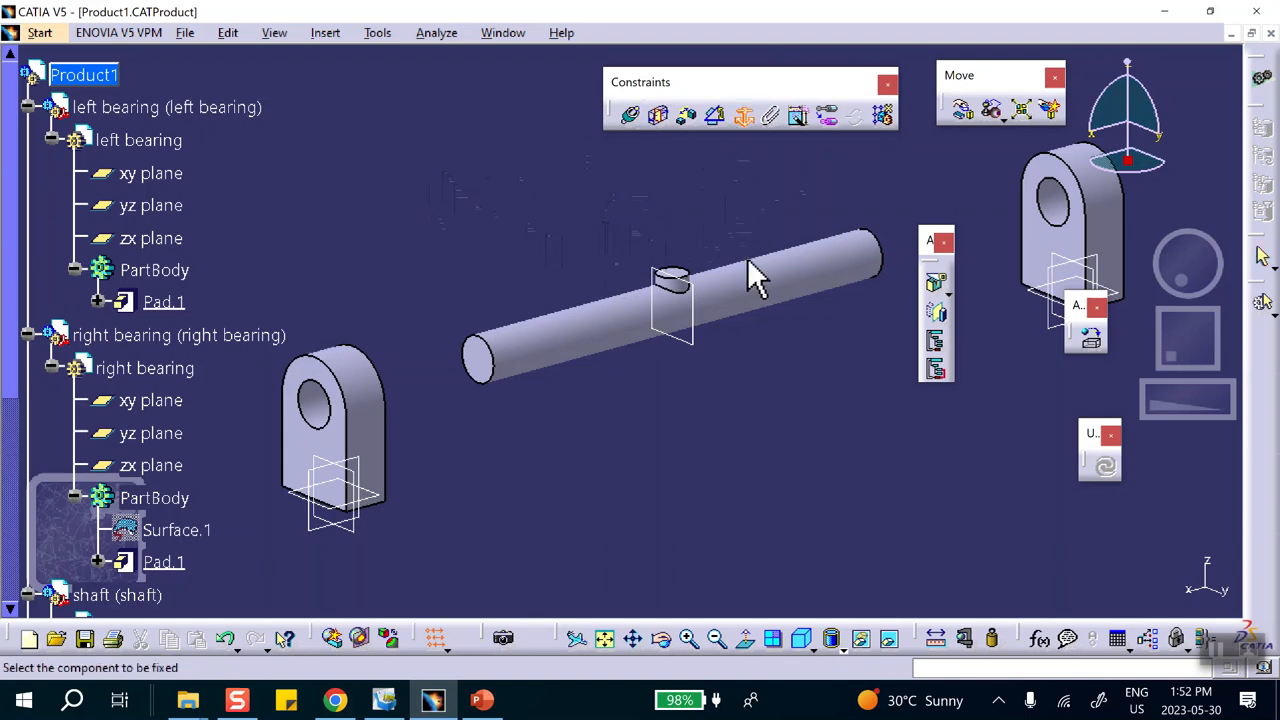
click(748, 280)
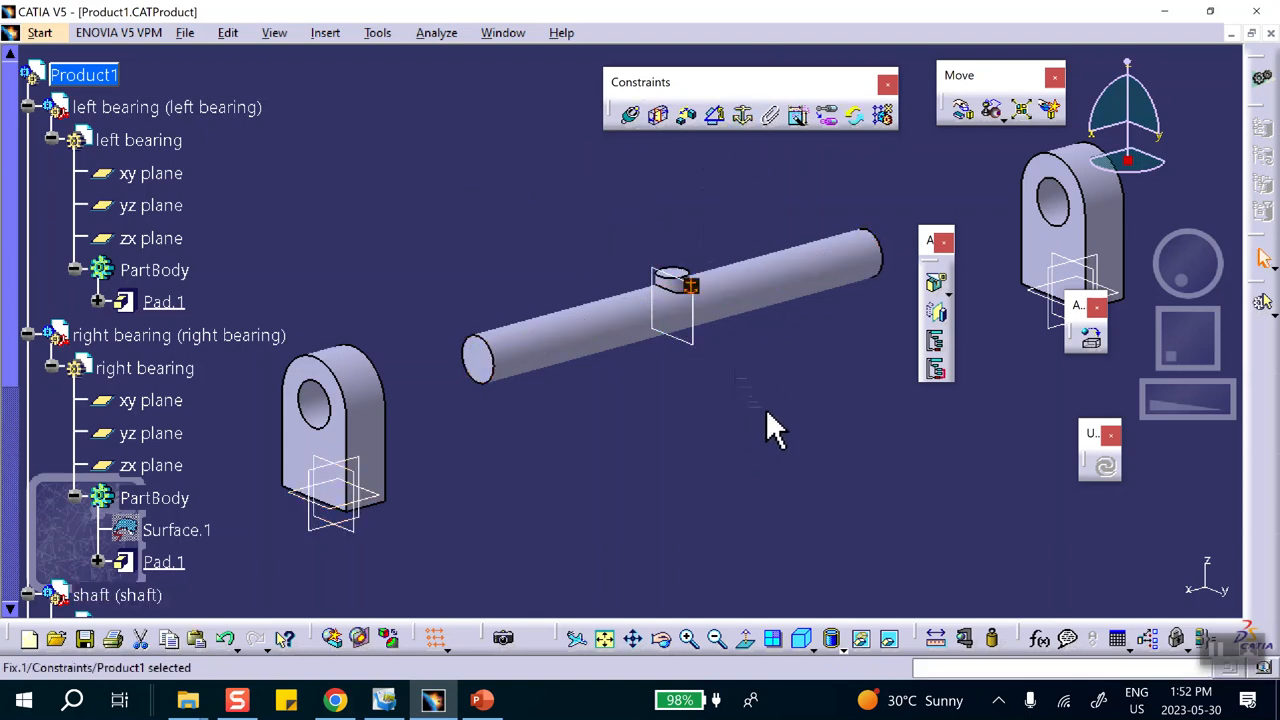
middle_drag(771, 416, 752, 470)
middle_drag(607, 190, 579, 175)
scroll(517, 309, down, 1)
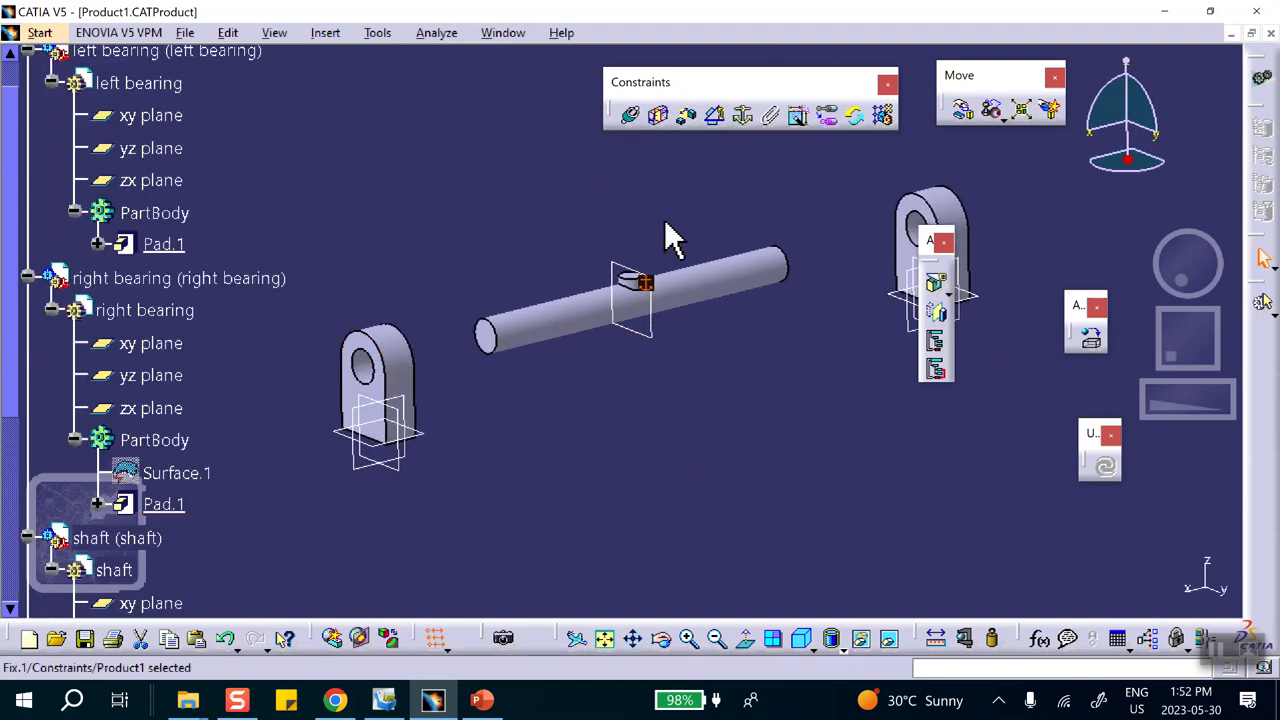
Reposition both bearings with the Manipulation tool, raising the right bearing along Z and rotating it about Z.
click(964, 111)
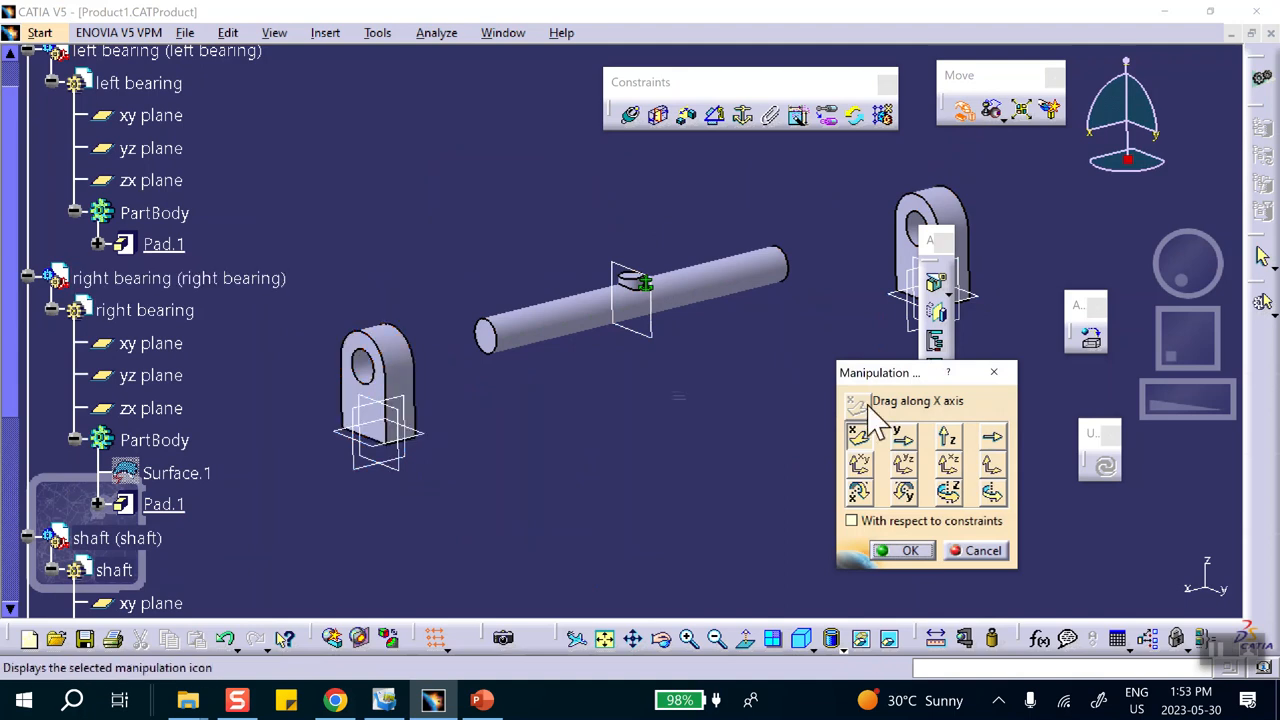
click(946, 436)
drag(390, 358, 400, 275)
drag(410, 325, 472, 366)
click(946, 490)
drag(935, 208, 972, 162)
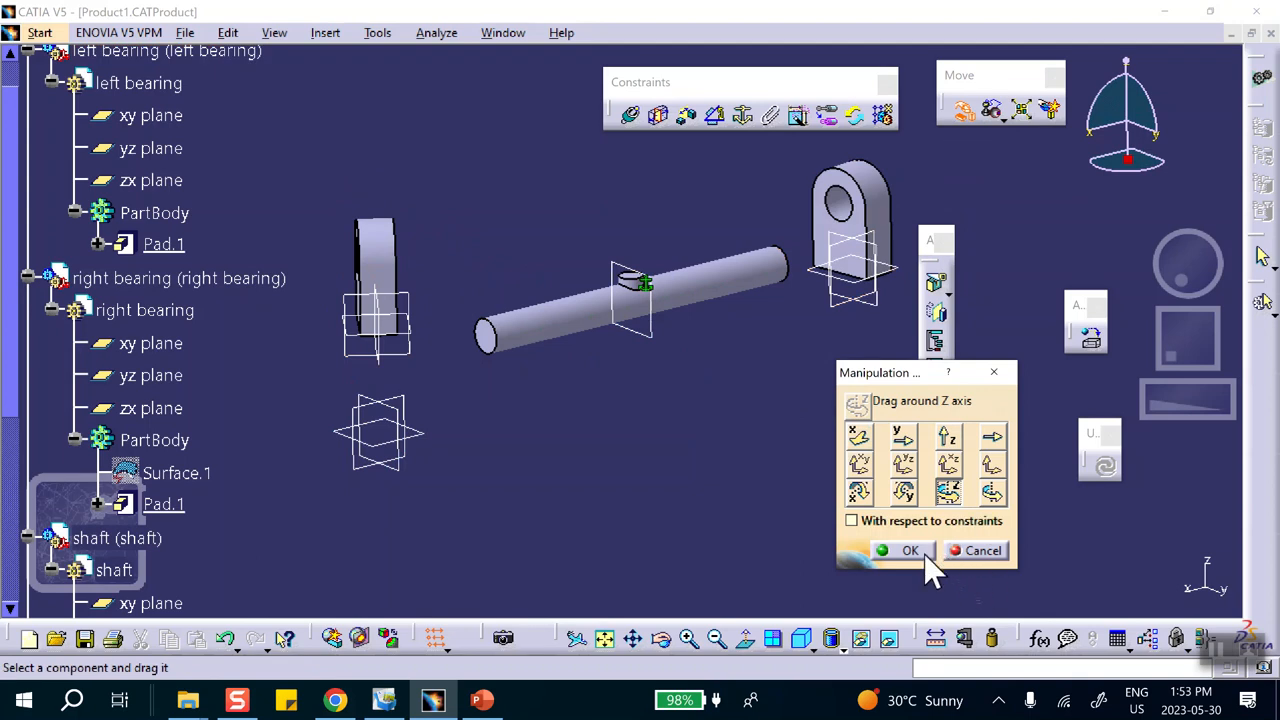
click(930, 550)
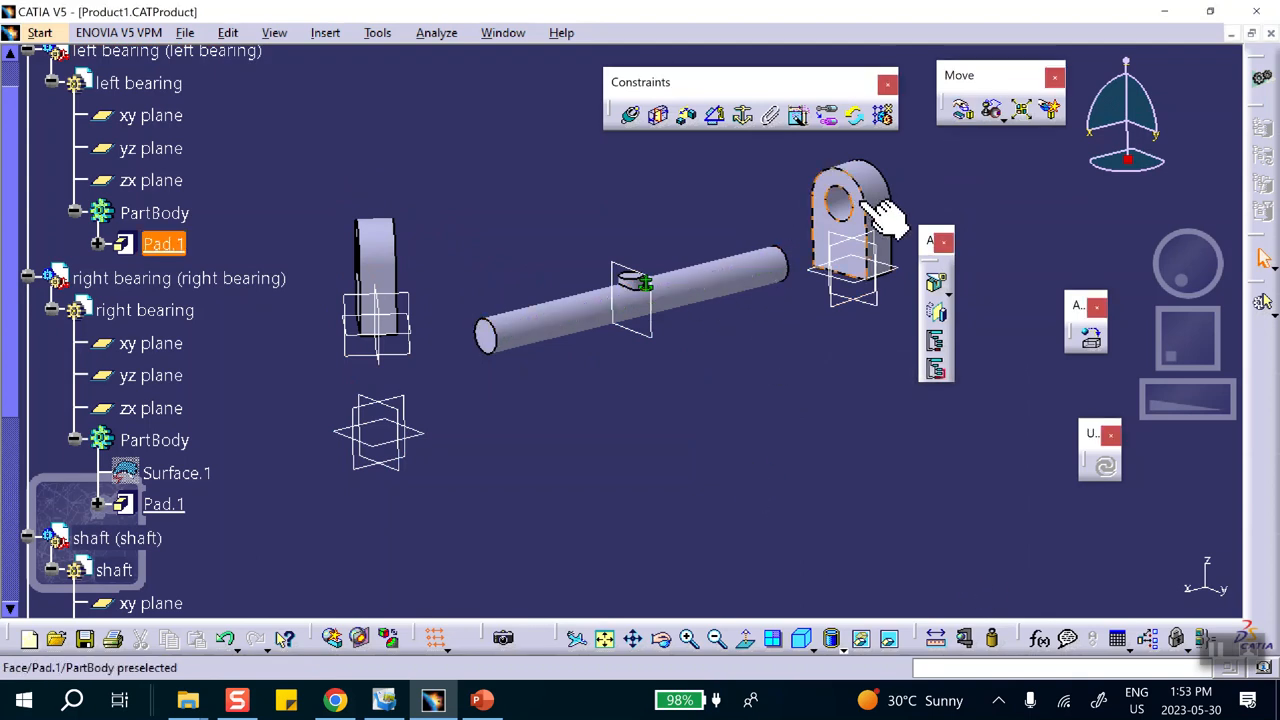
Make the shaft's axis coincident with the left bearing's hole axis and update the assembly.
click(631, 114)
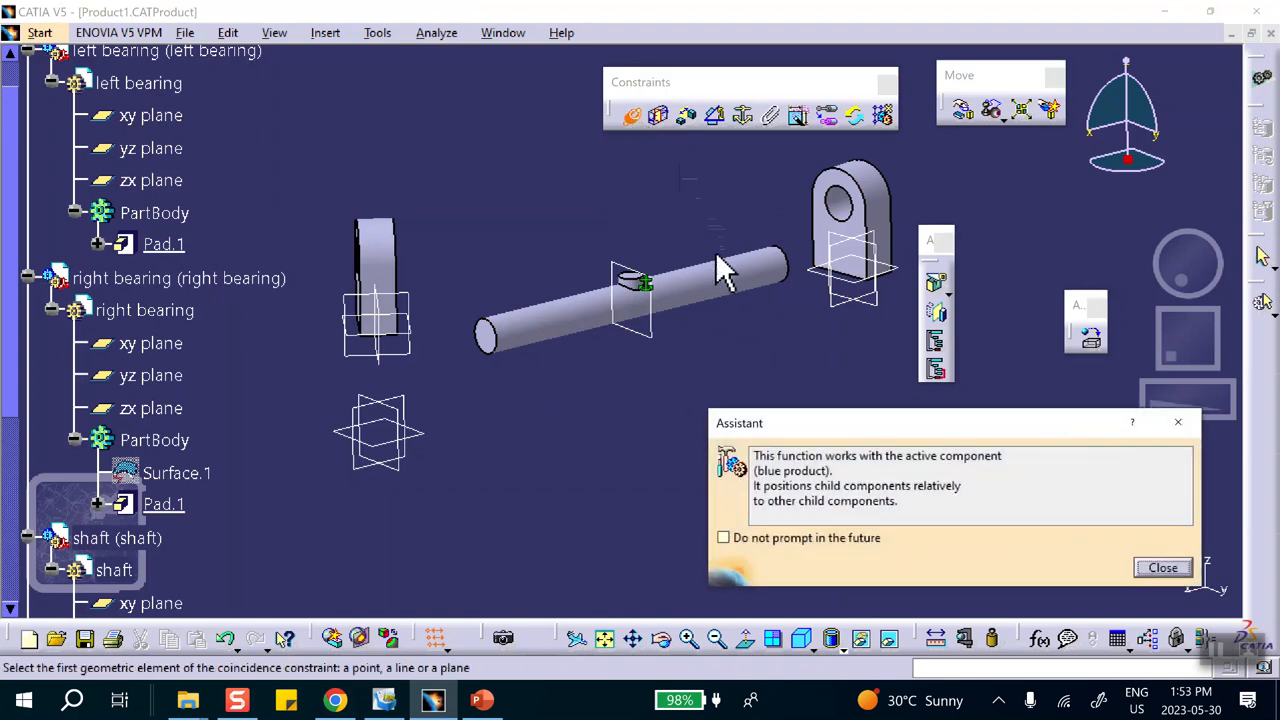
click(735, 275)
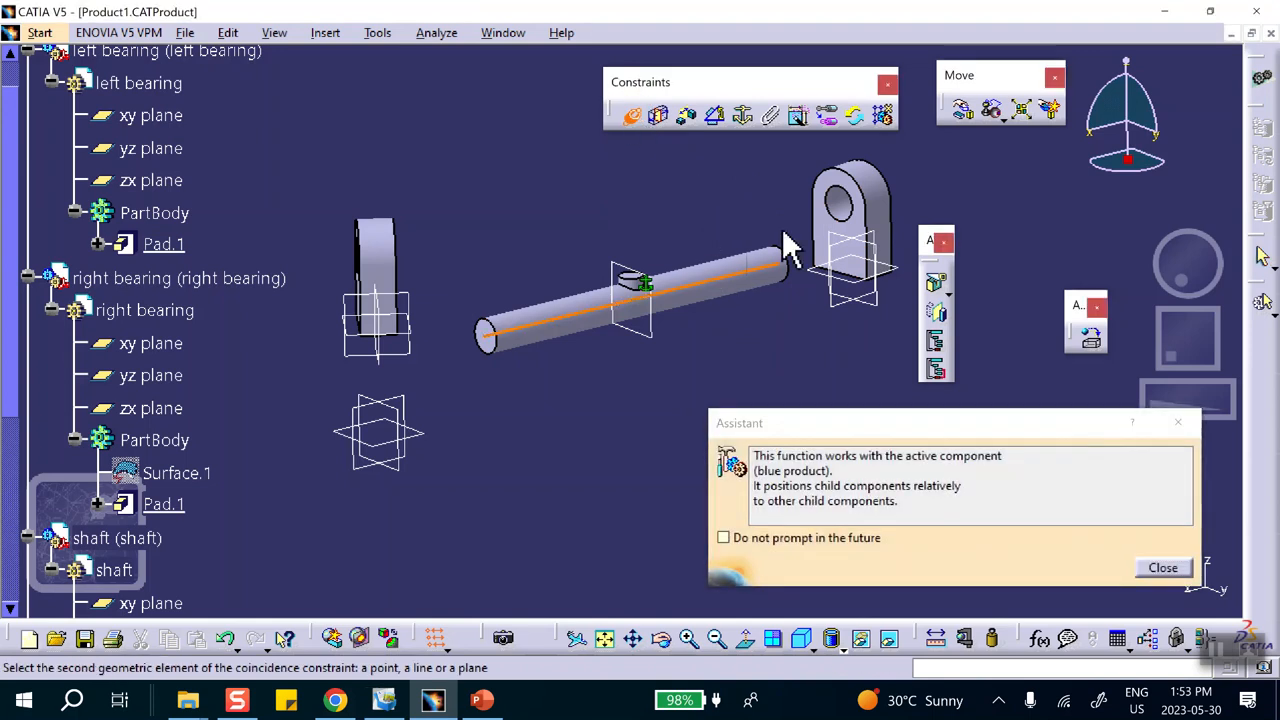
click(840, 205)
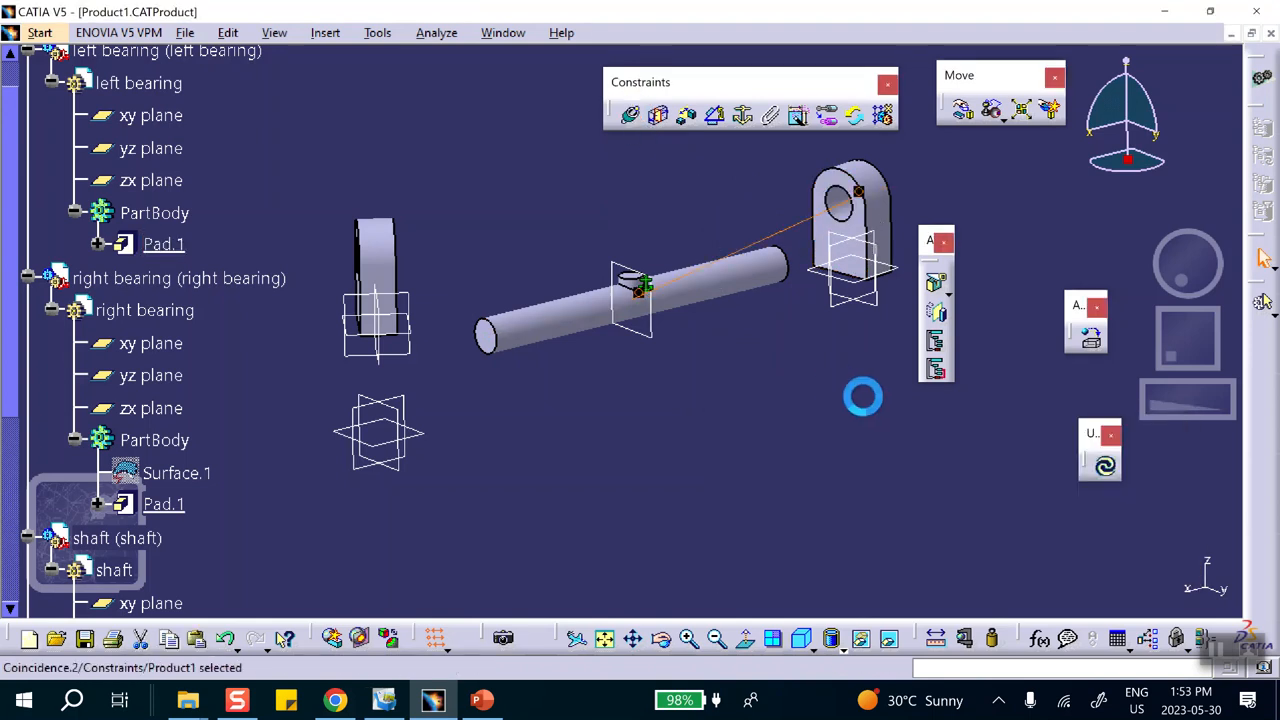
click(1104, 466)
middle_drag(955, 447, 806, 457)
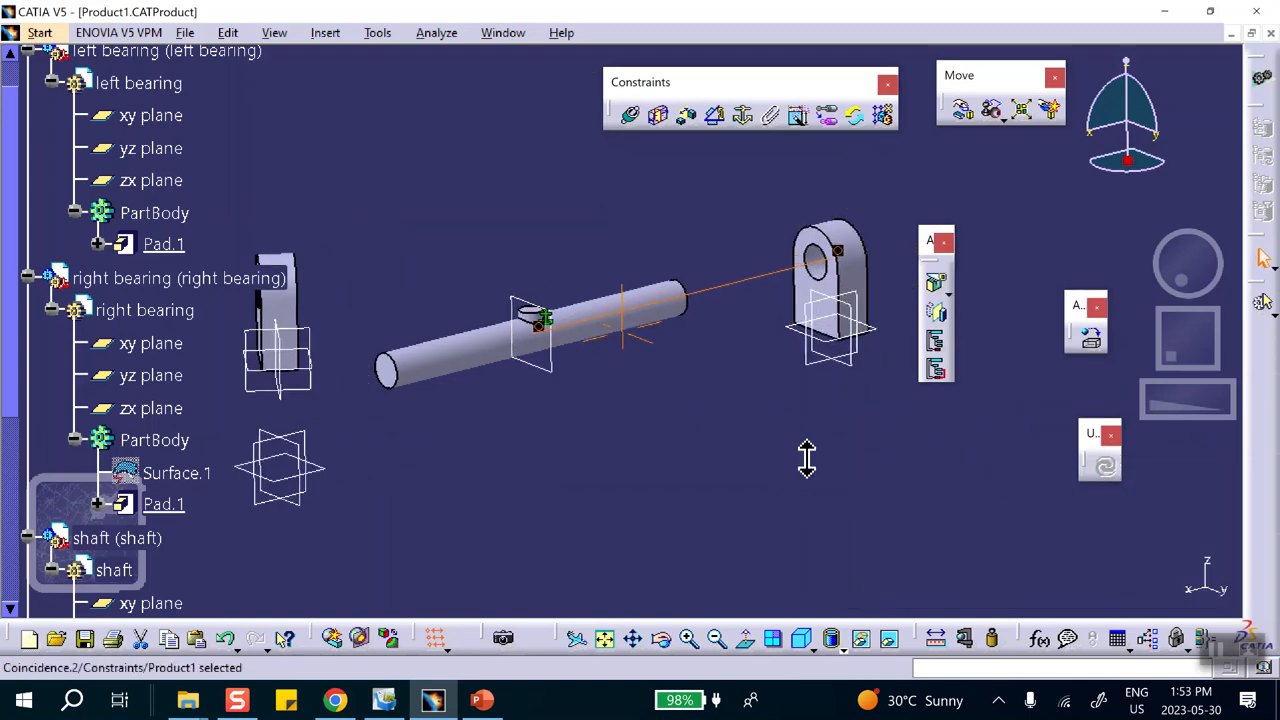
Make the shaft's end face coincident with the left bearing's outer face and update the assembly.
click(630, 116)
middle_drag(769, 354, 480, 370)
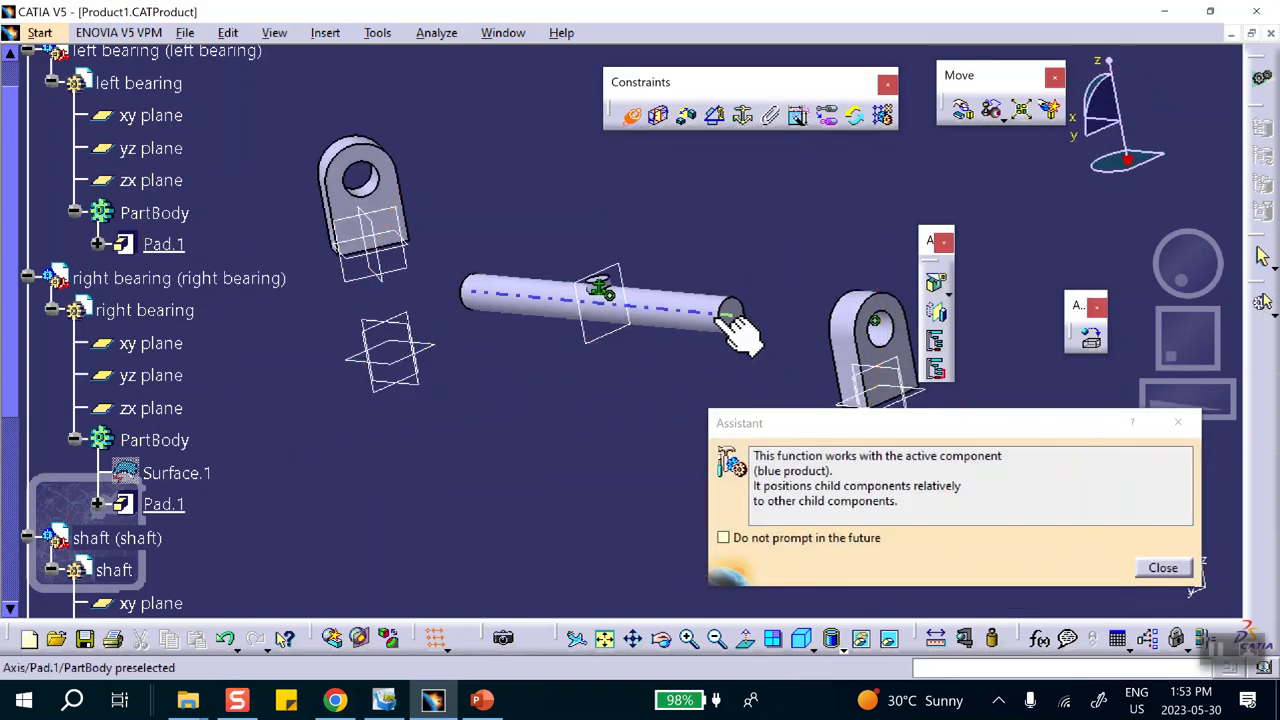
click(730, 318)
middle_drag(723, 323, 797, 320)
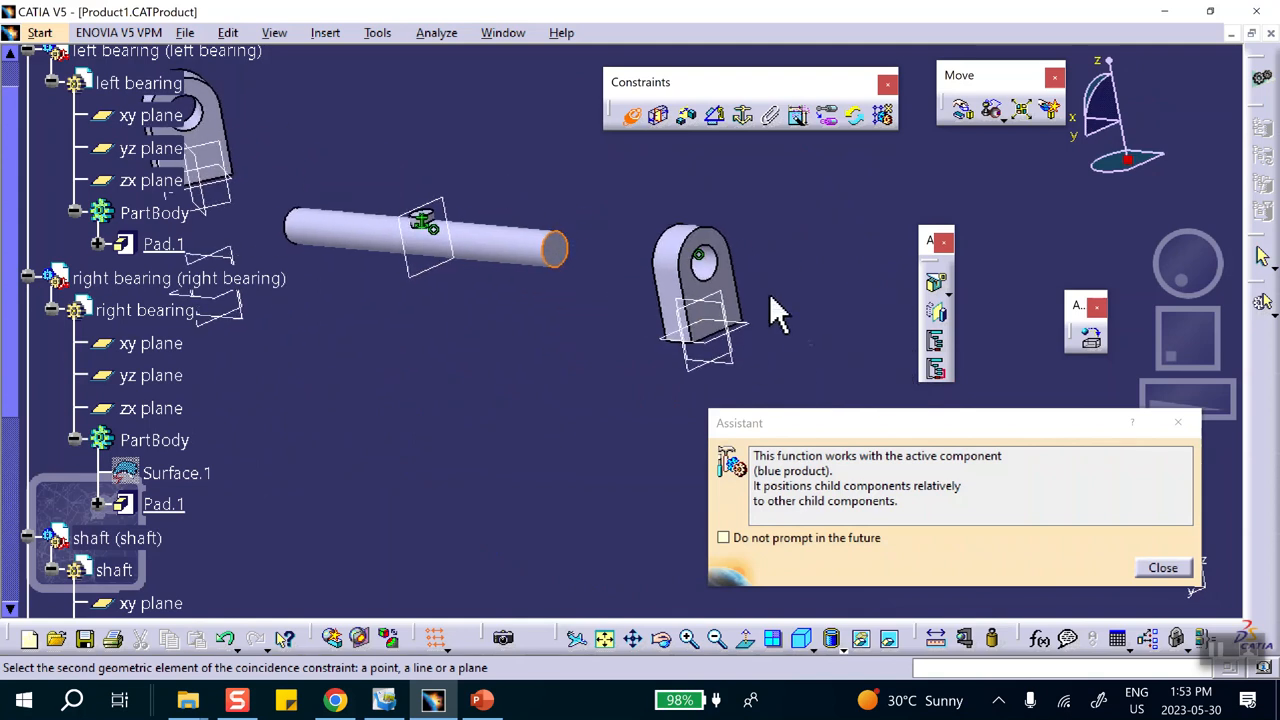
click(757, 294)
click(1087, 528)
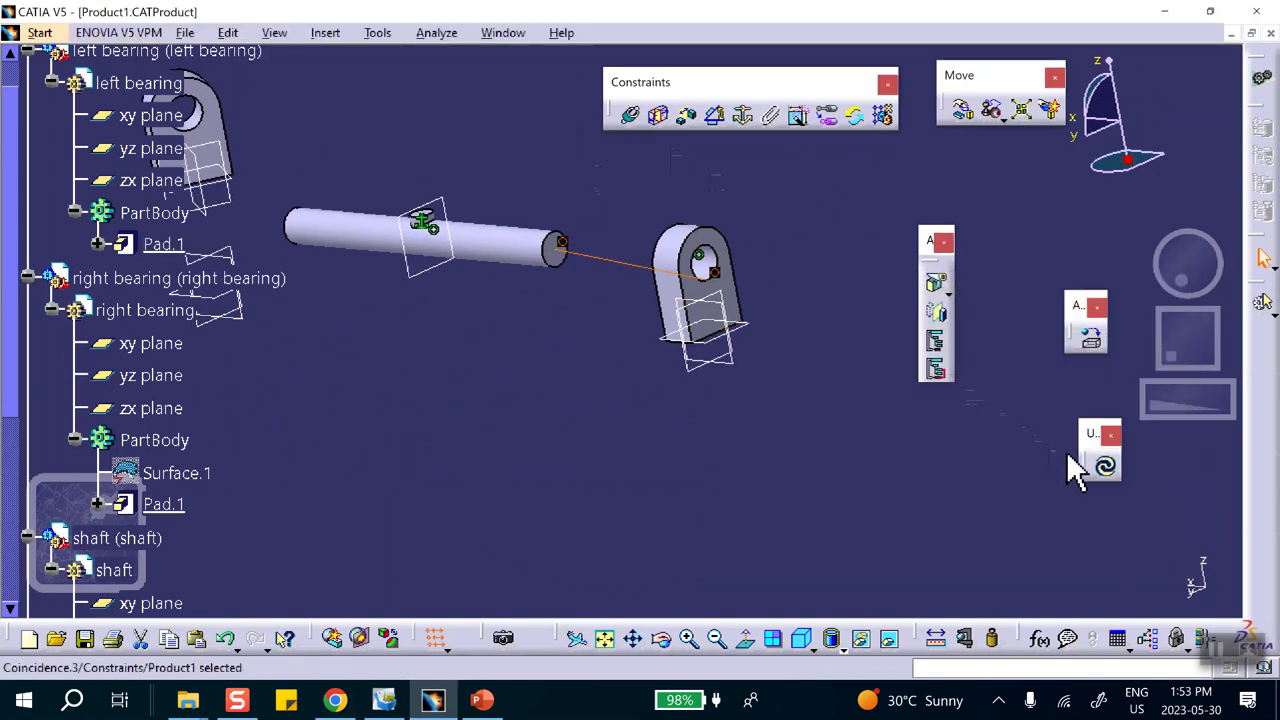
click(1104, 466)
middle_drag(489, 371, 824, 369)
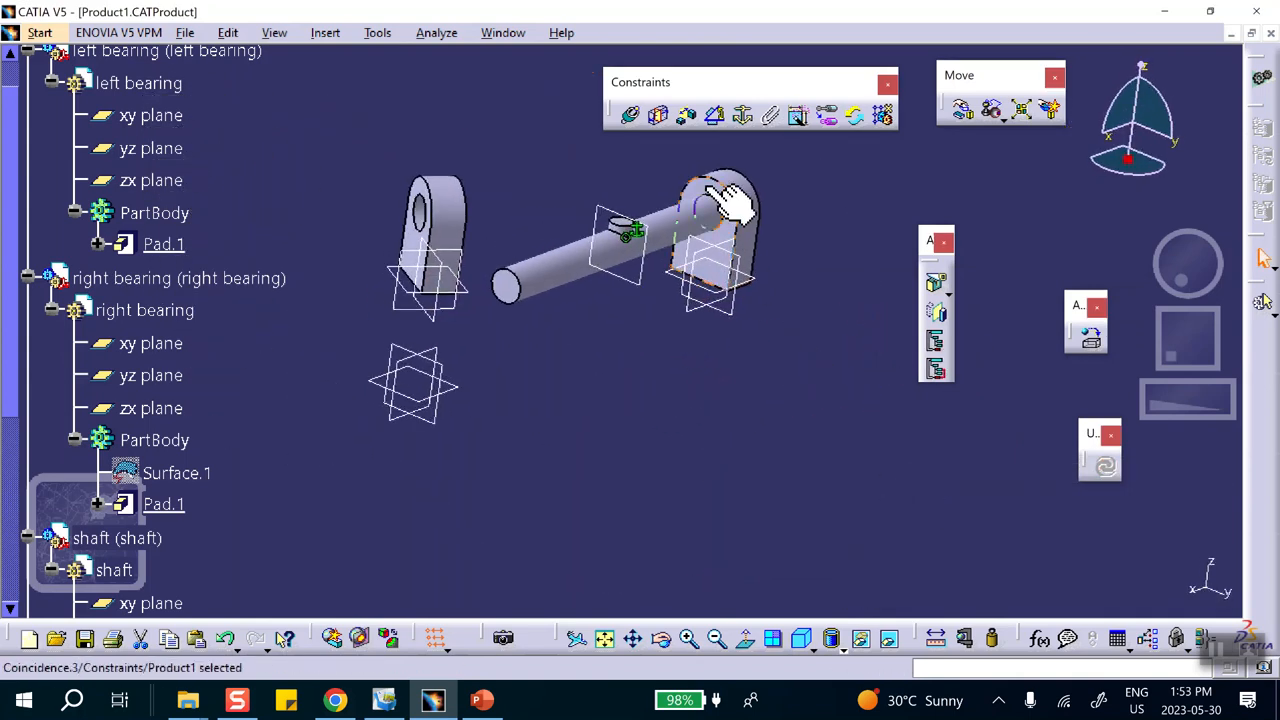
Make the shaft's axis coincident with the right bearing's hole axis and update the assembly.
click(632, 116)
click(460, 243)
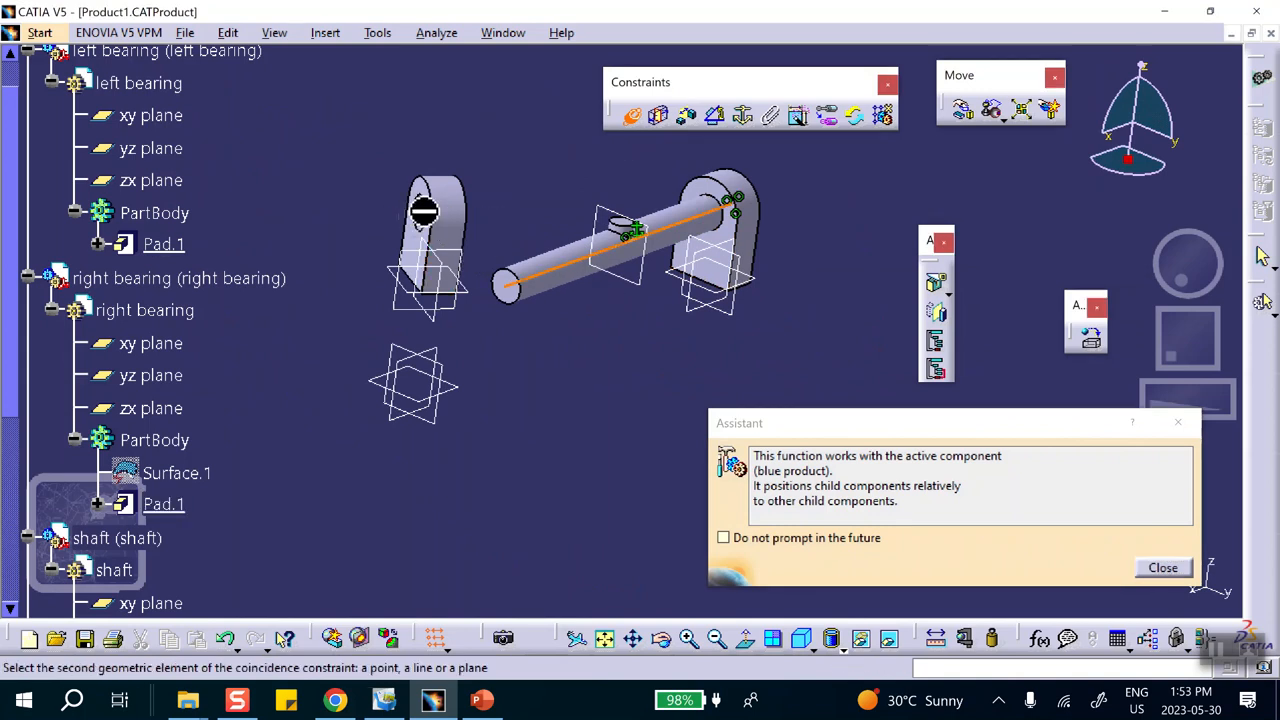
click(442, 215)
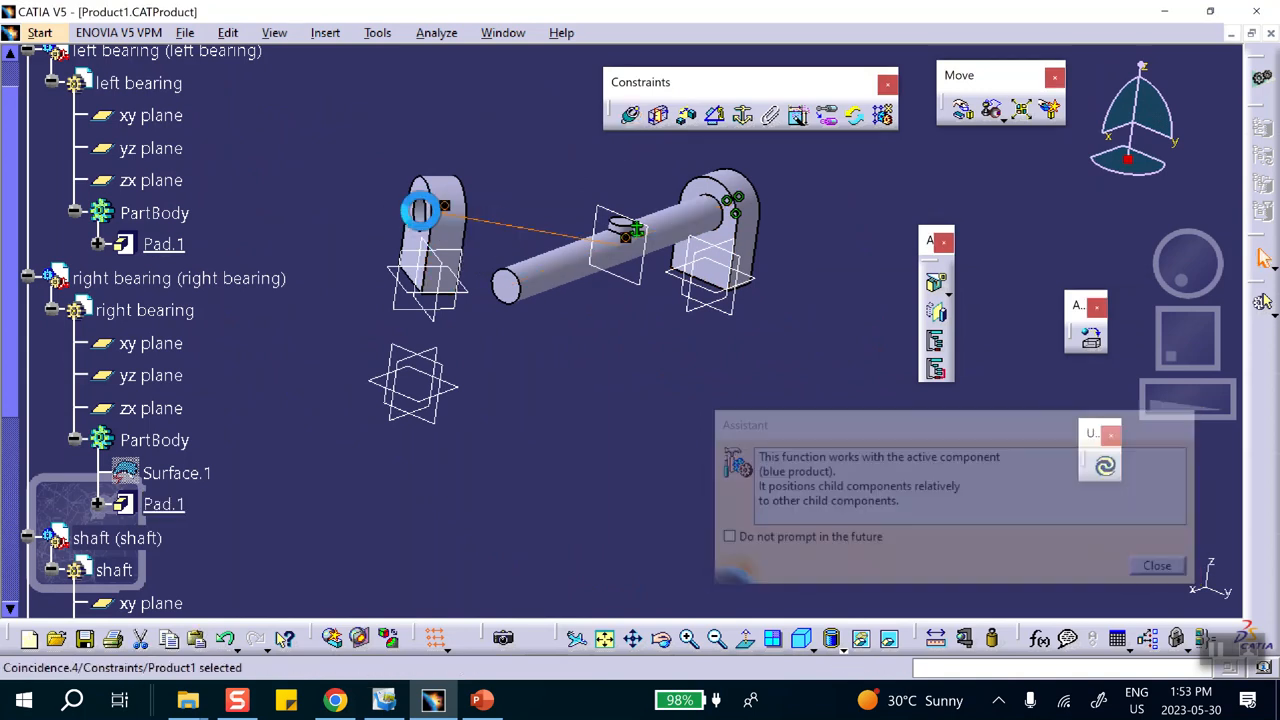
click(1105, 464)
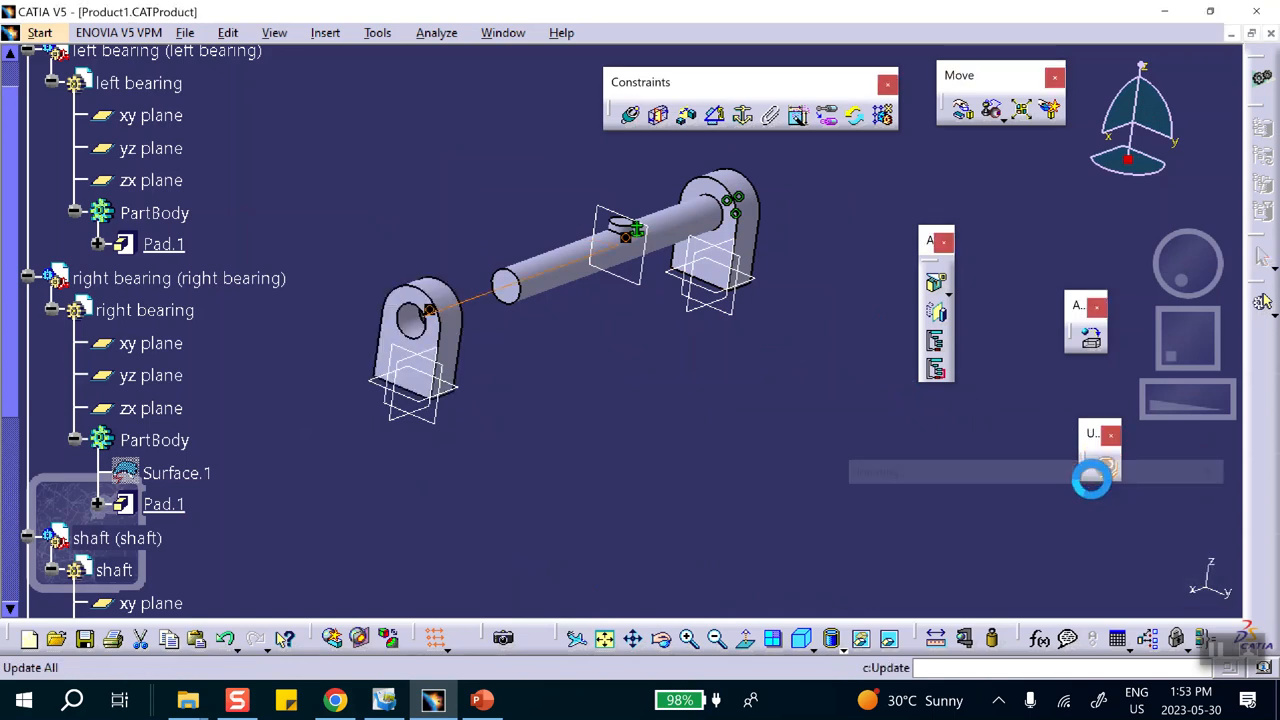
Make the shaft's free end face coincident with the right bearing's outer face and update the assembly.
click(628, 116)
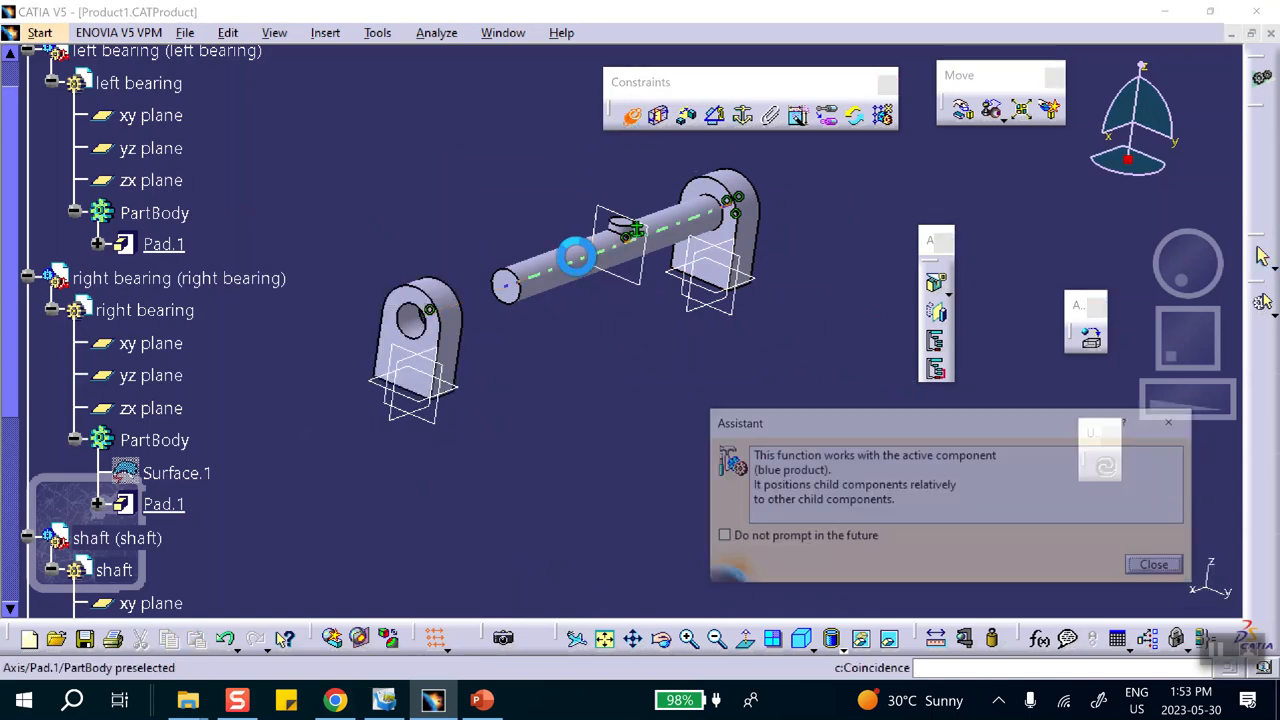
click(507, 286)
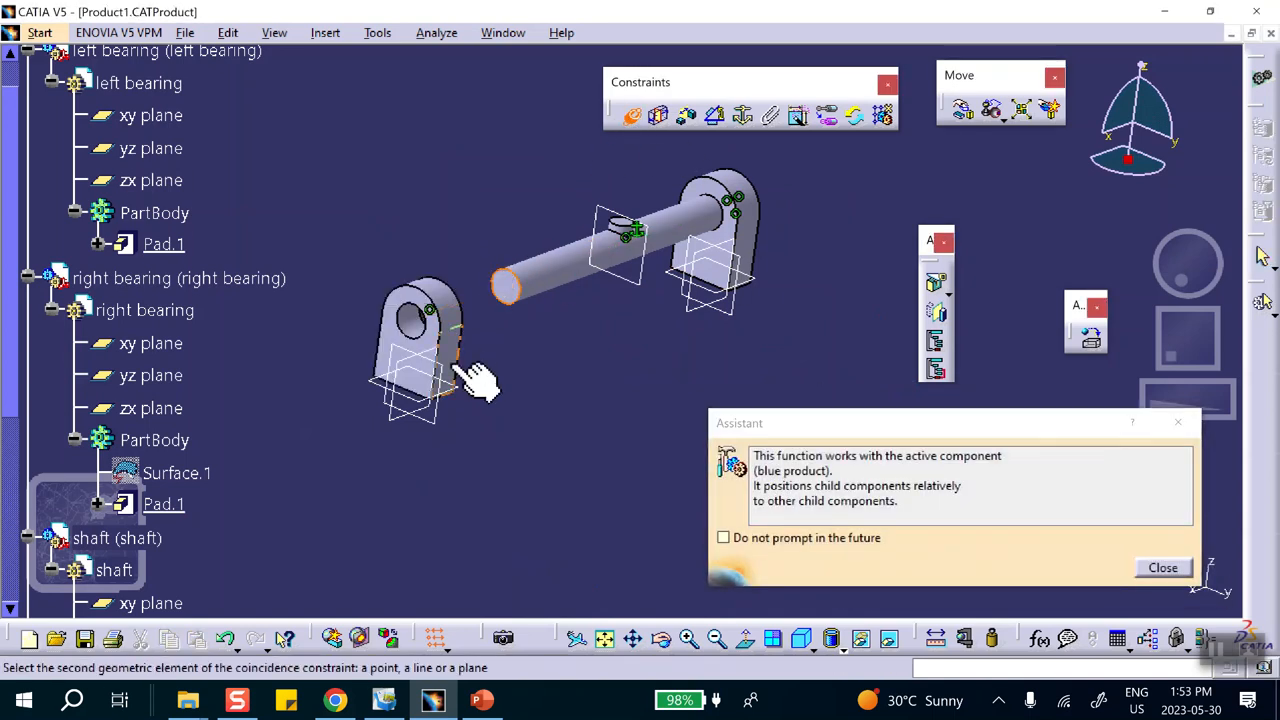
click(414, 335)
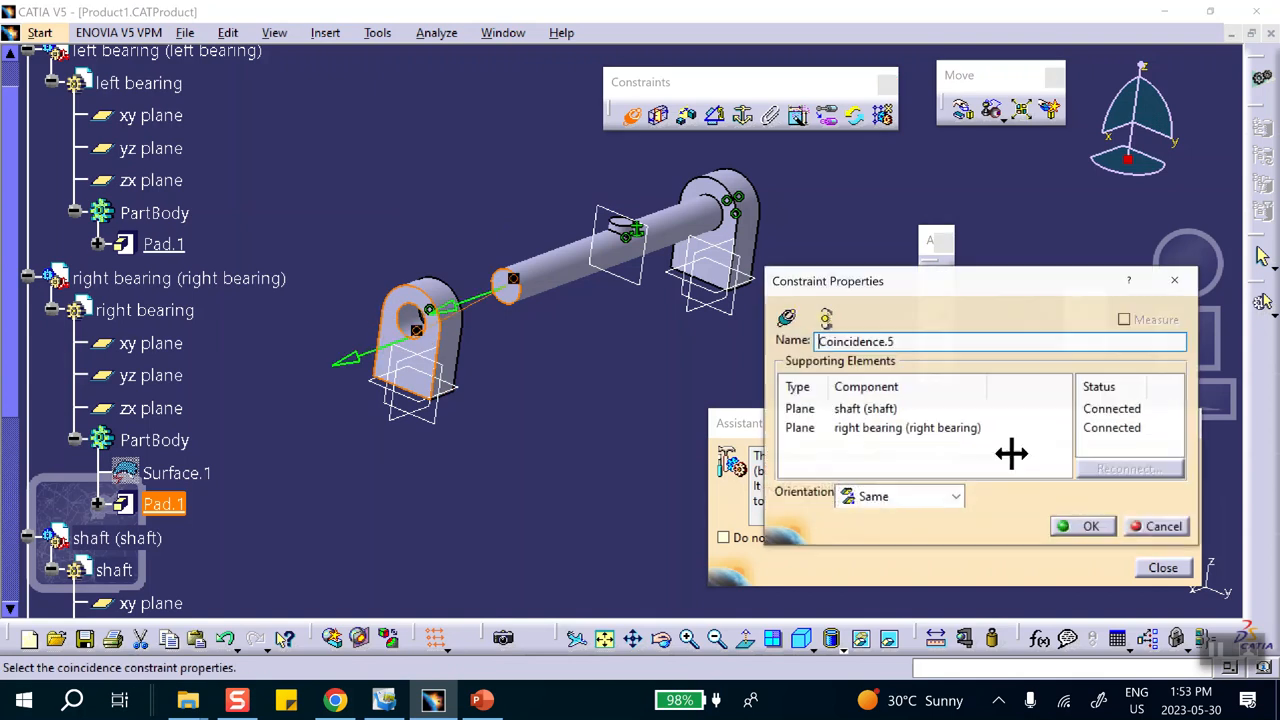
click(1078, 526)
click(1105, 462)
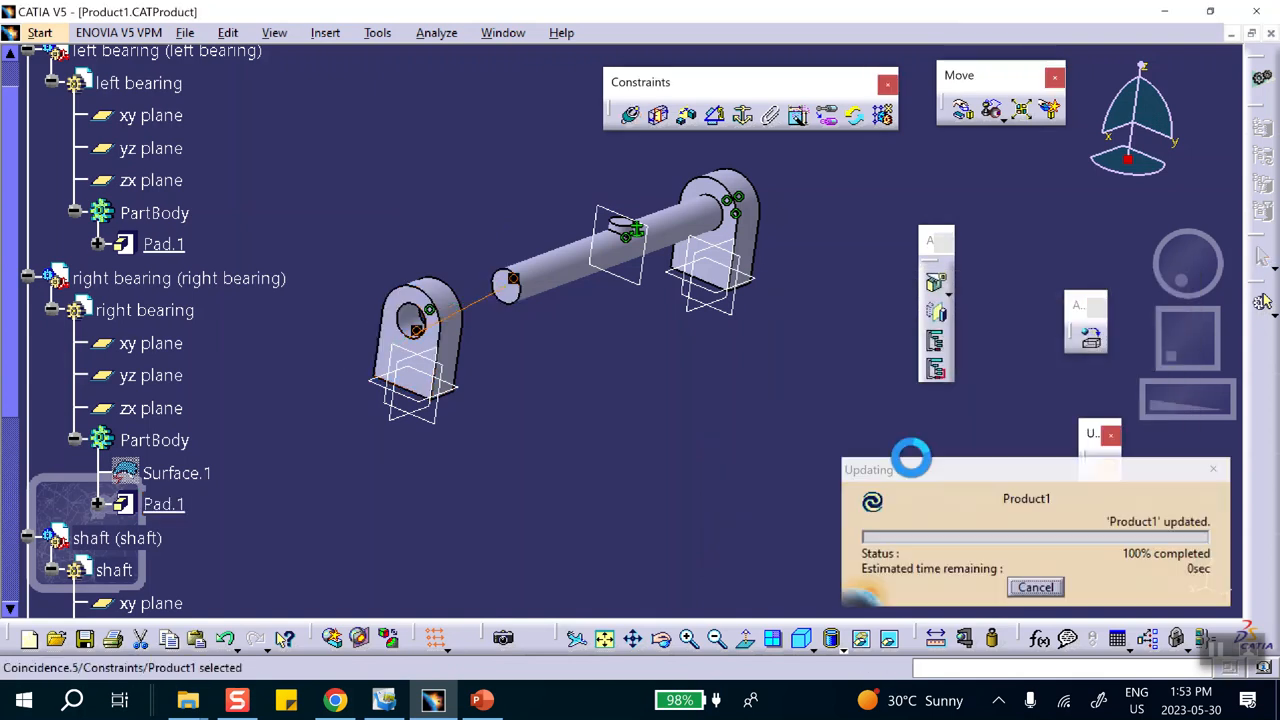
middle_drag(740, 457, 697, 433)
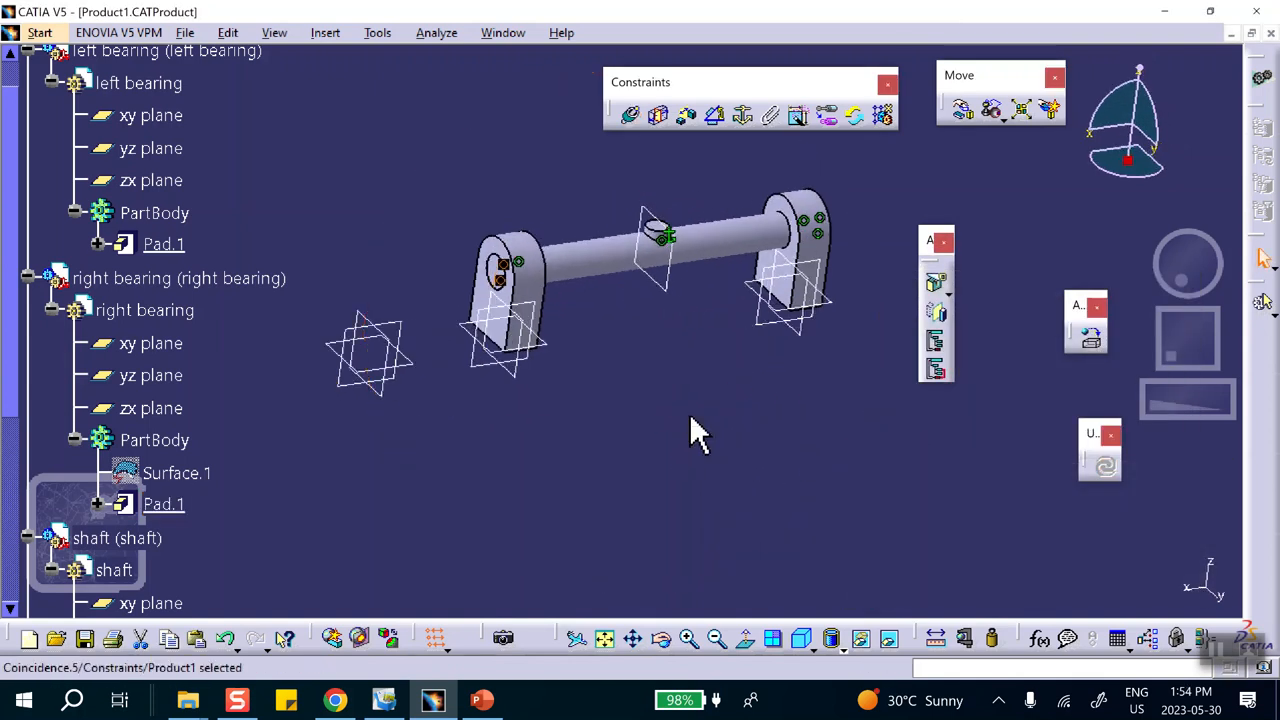
middle_drag(480, 208, 449, 243)
middle_drag(700, 363, 692, 385)
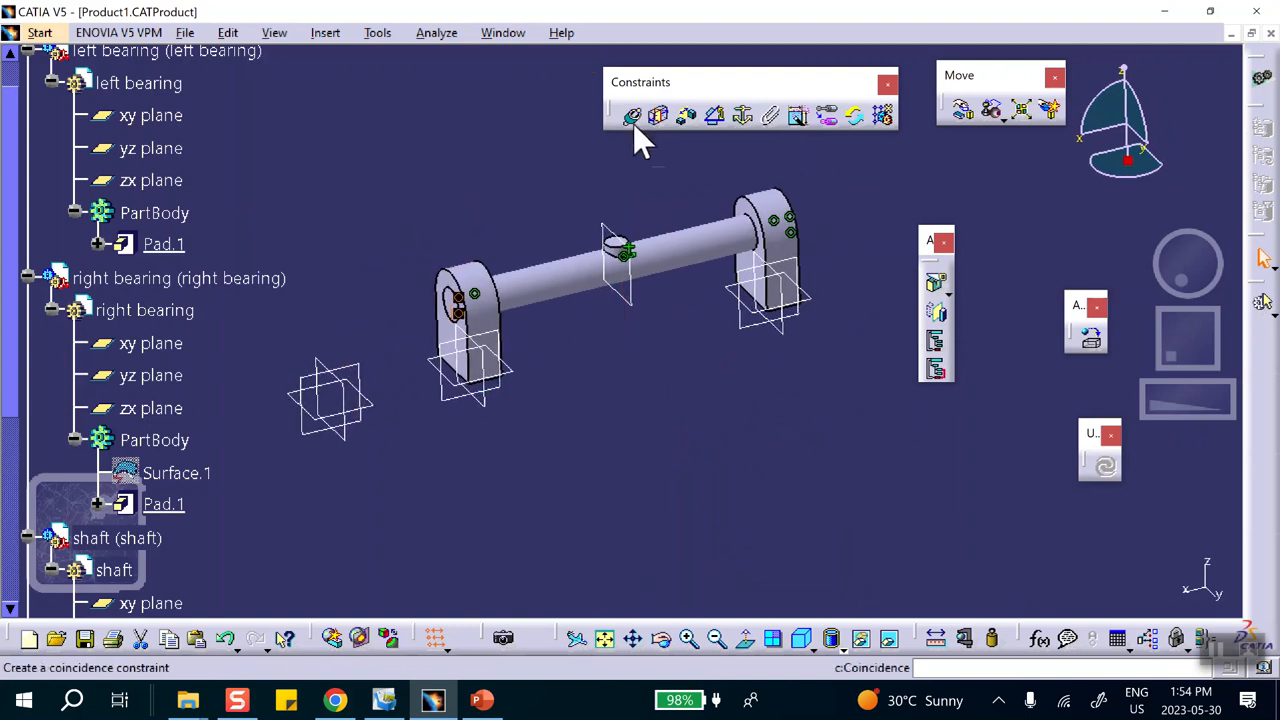
Move both bearings off the shaft with the Manipulation tool, including the left one along Y and Z, and update the assembly to test the constraints.
click(964, 112)
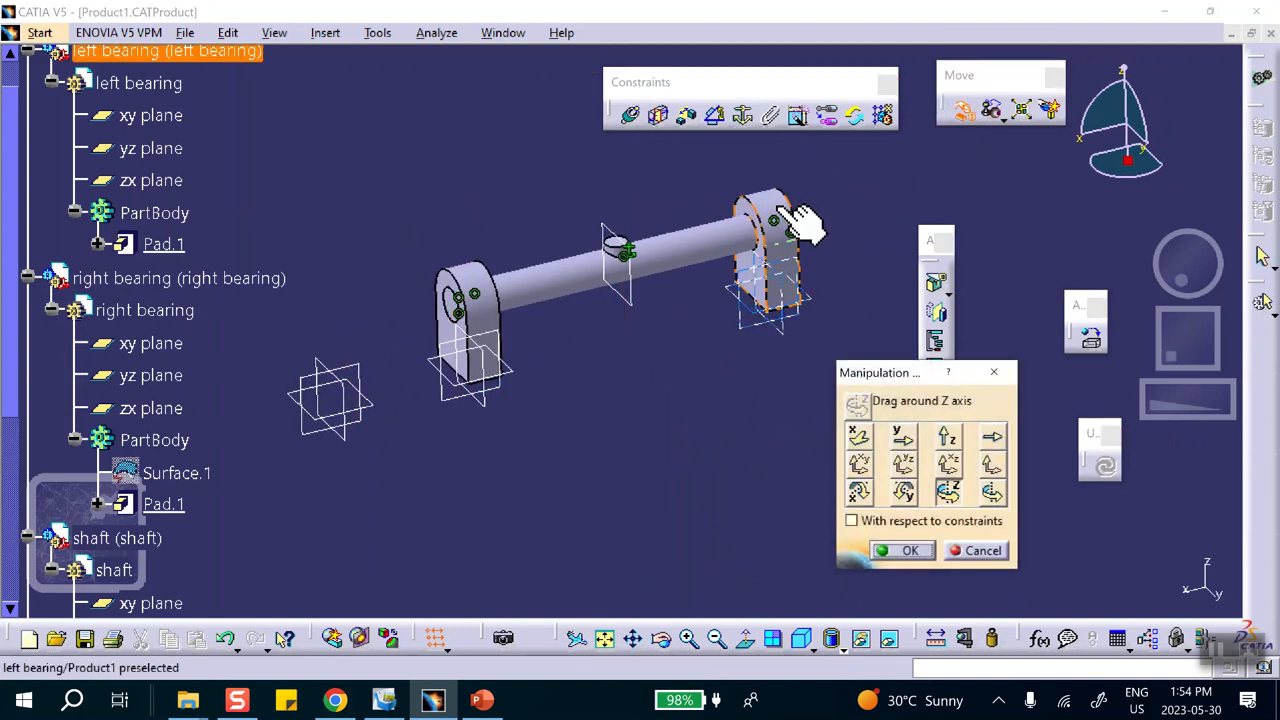
click(902, 436)
drag(800, 228, 951, 217)
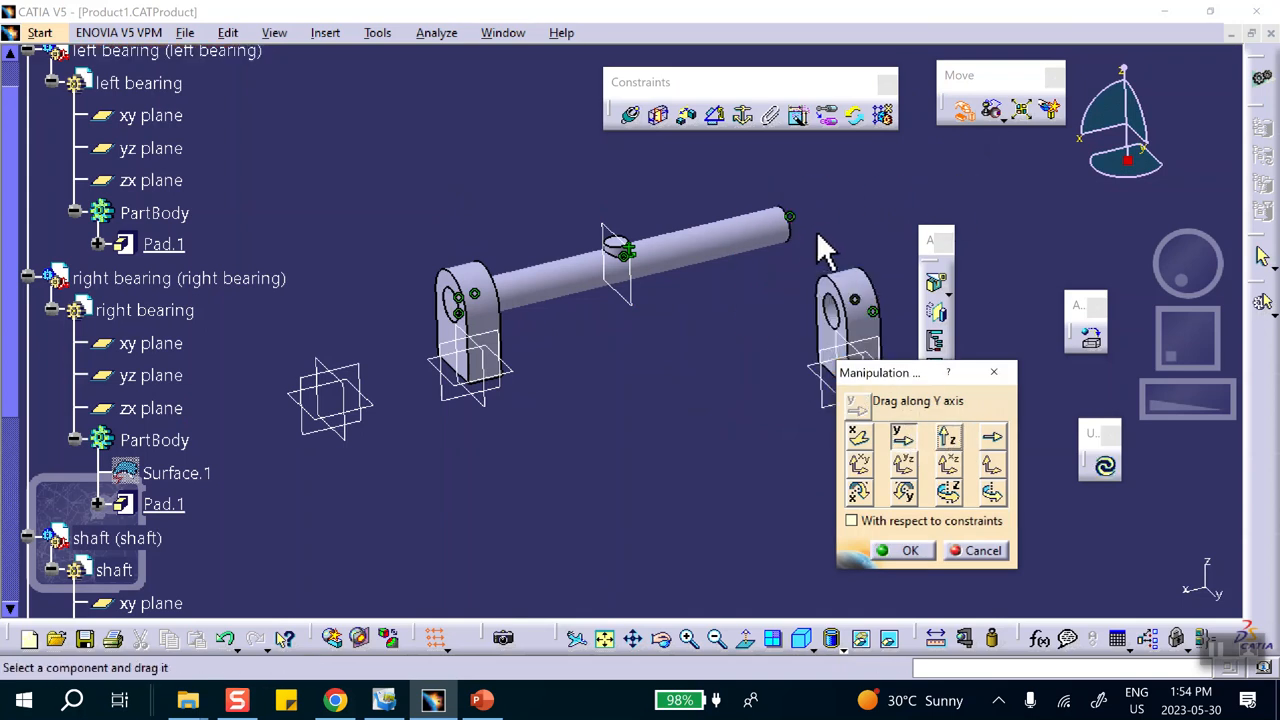
drag(848, 300, 712, 100)
middle_drag(745, 390, 700, 495)
click(947, 436)
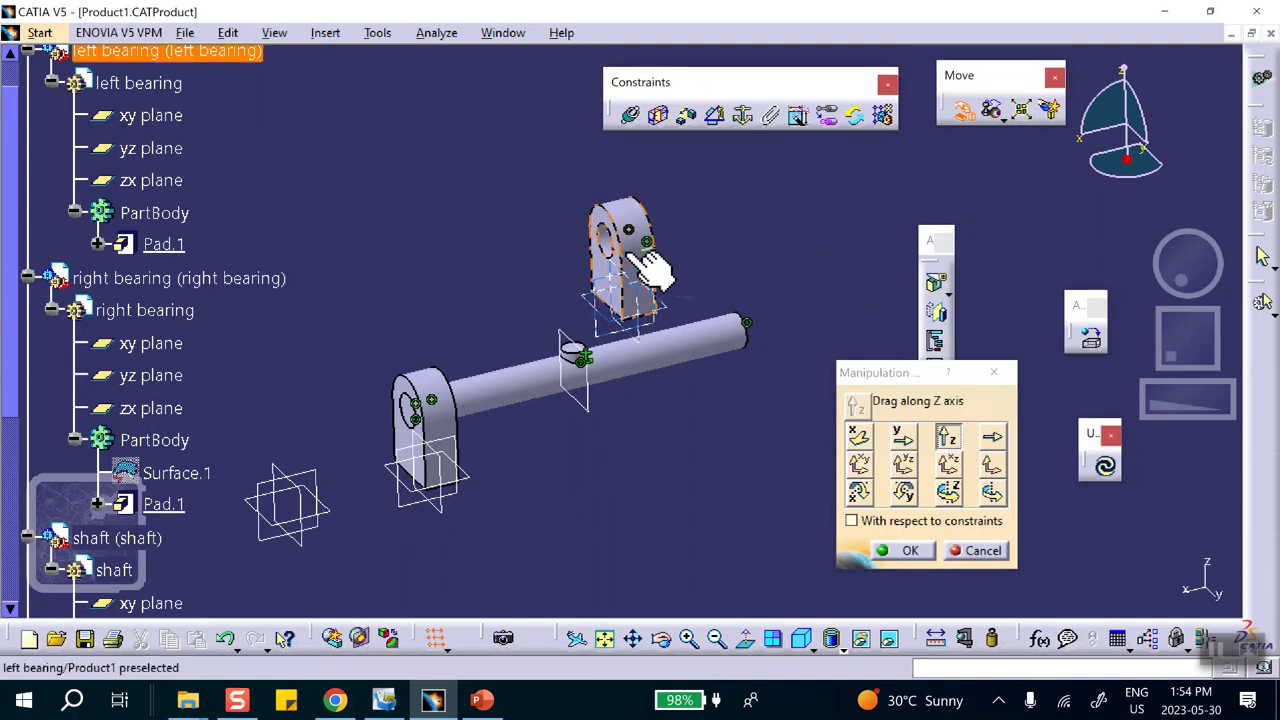
drag(650, 268, 646, 149)
drag(443, 400, 360, 294)
click(858, 436)
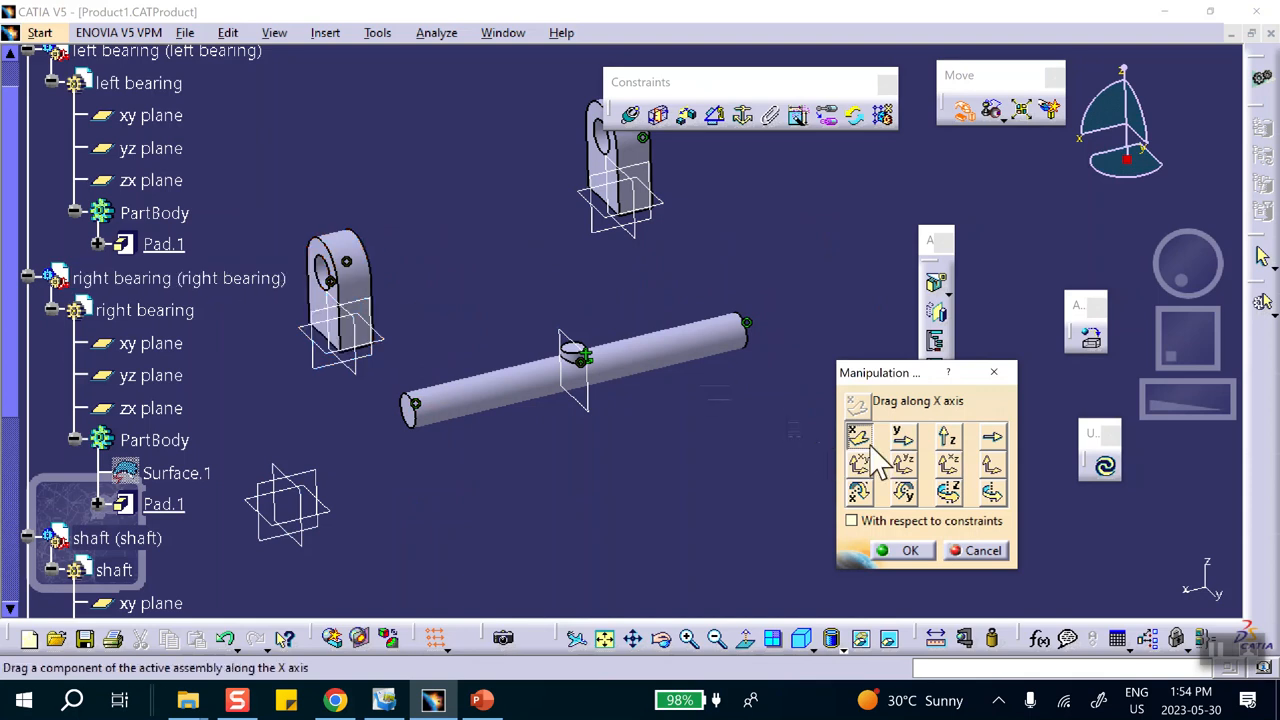
click(912, 550)
click(1106, 464)
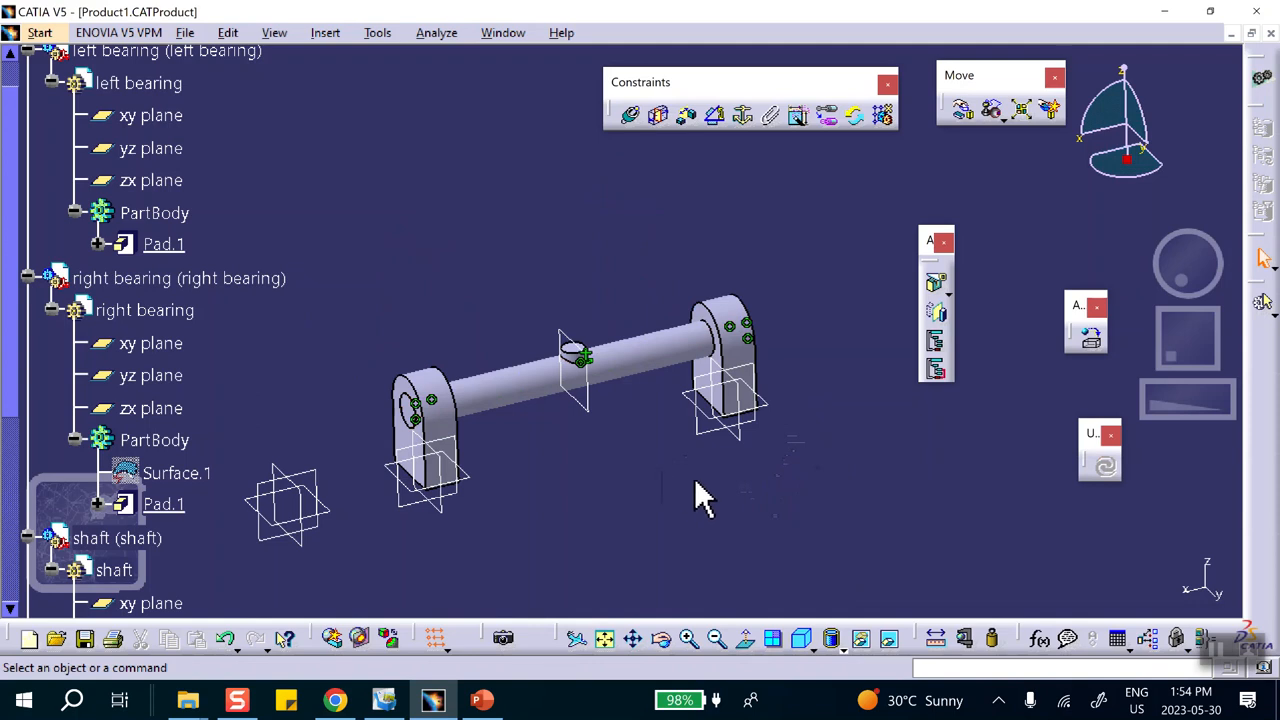
Move the left bearing away from the shaft along the Z and Y axes with the Manipulation tool.
middle_drag(611, 458, 617, 374)
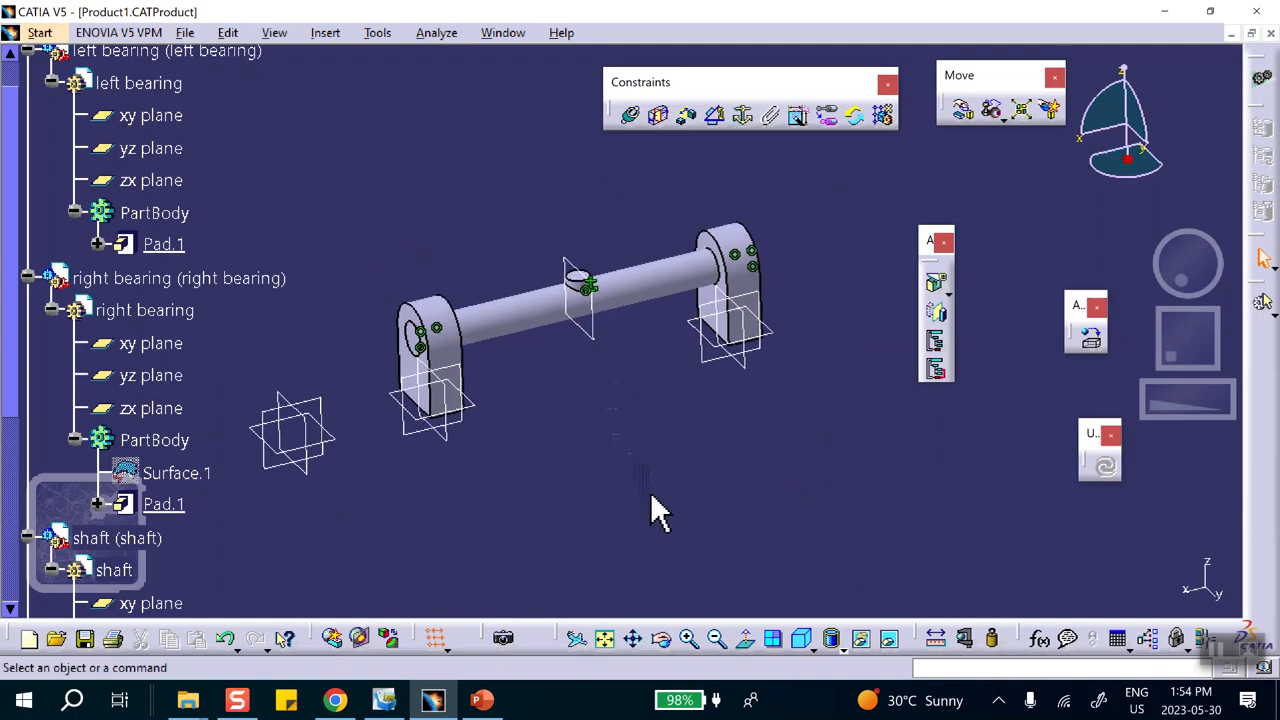
click(964, 112)
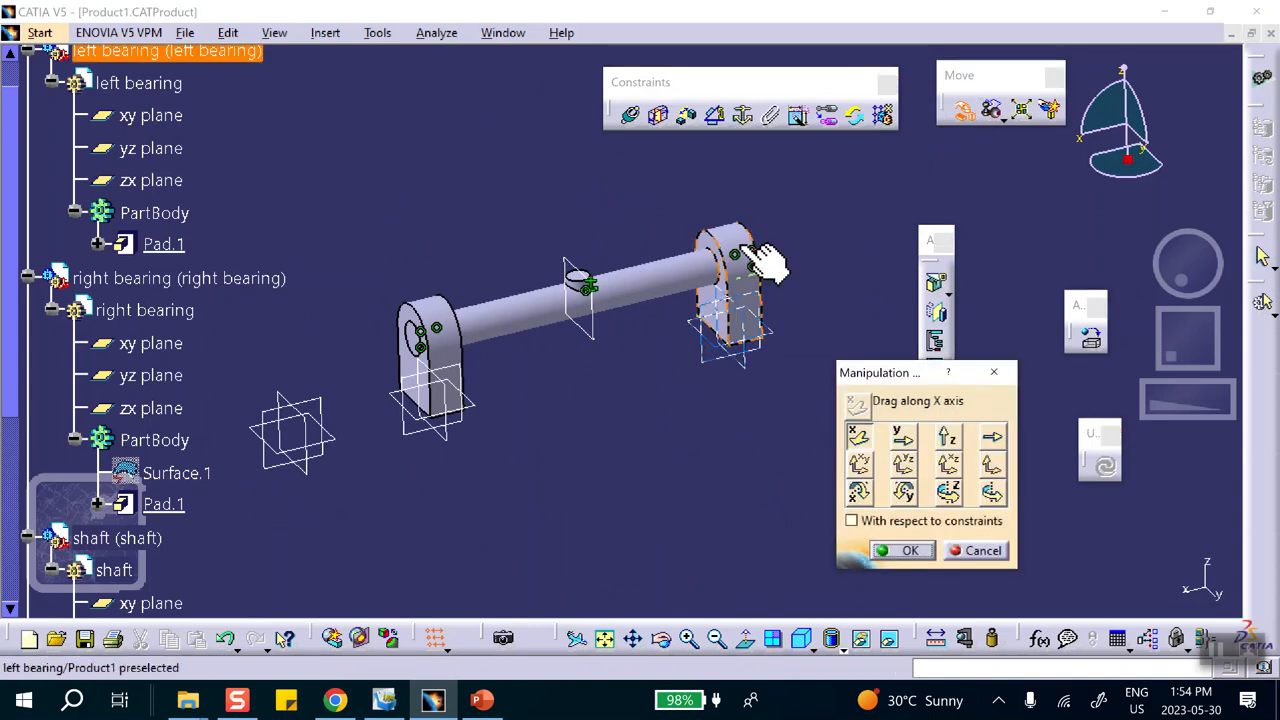
click(947, 436)
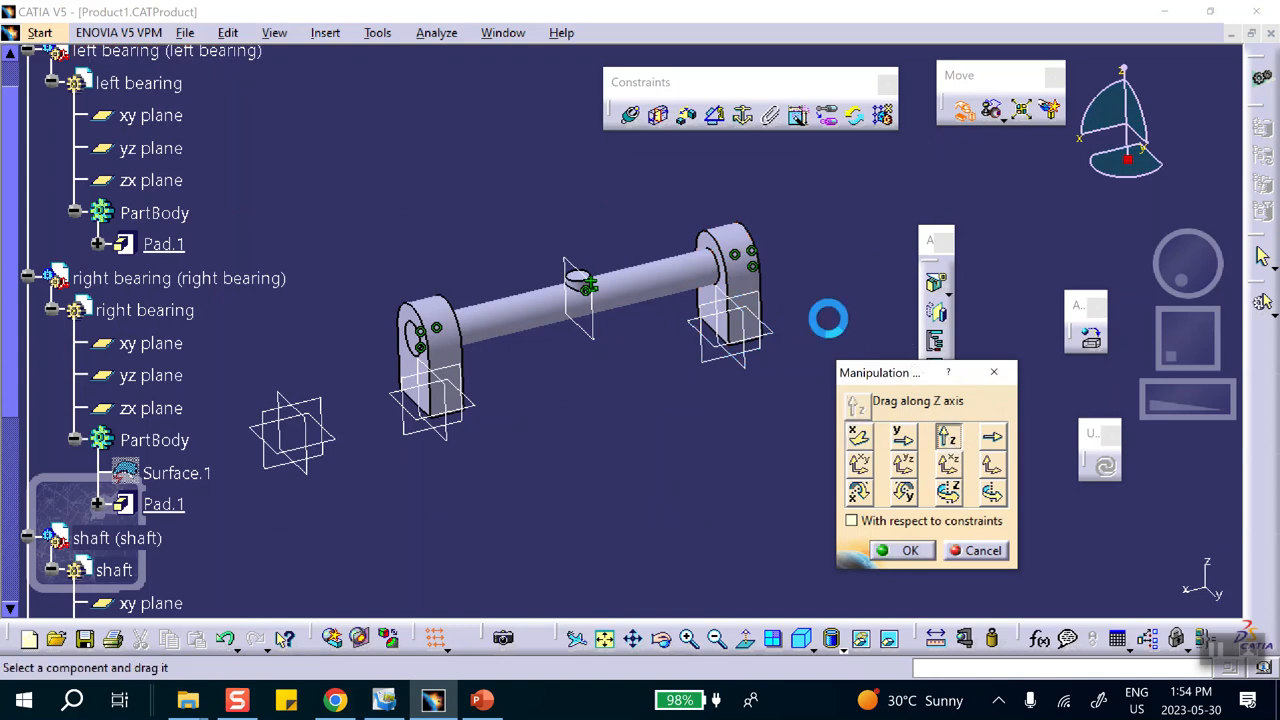
drag(757, 262, 723, 160)
click(903, 436)
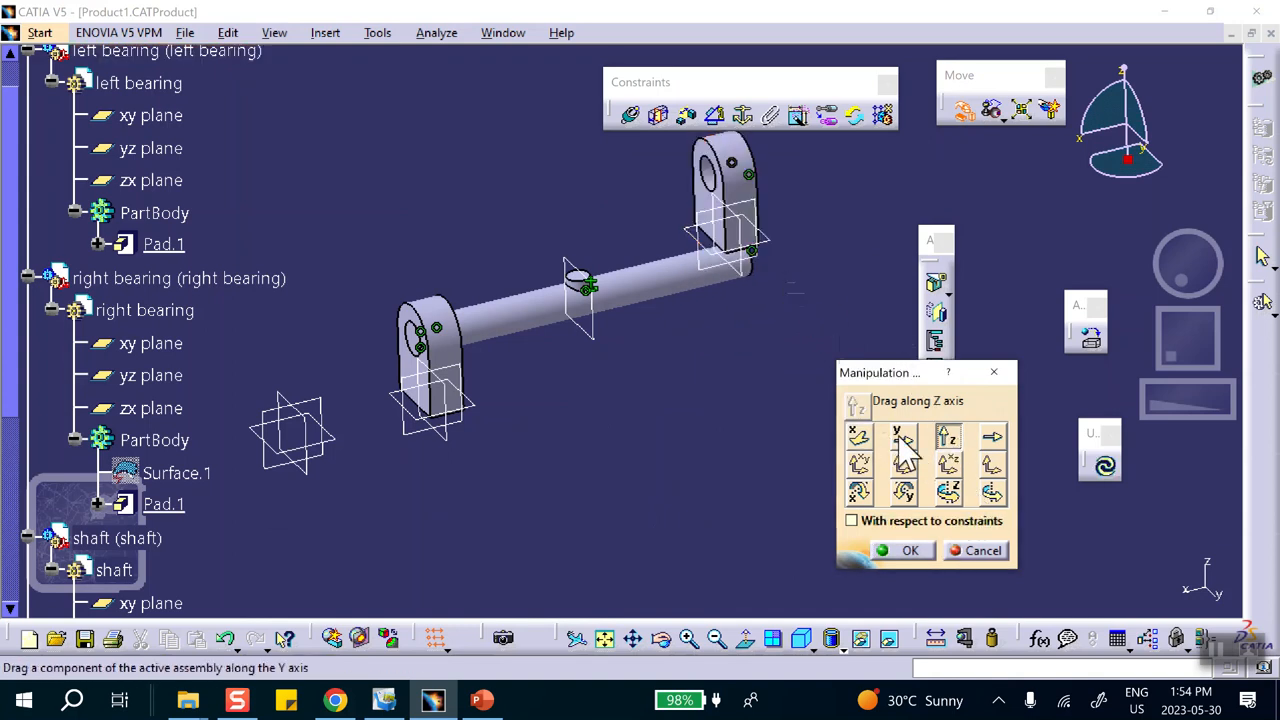
drag(752, 208, 580, 125)
middle_drag(543, 229, 538, 329)
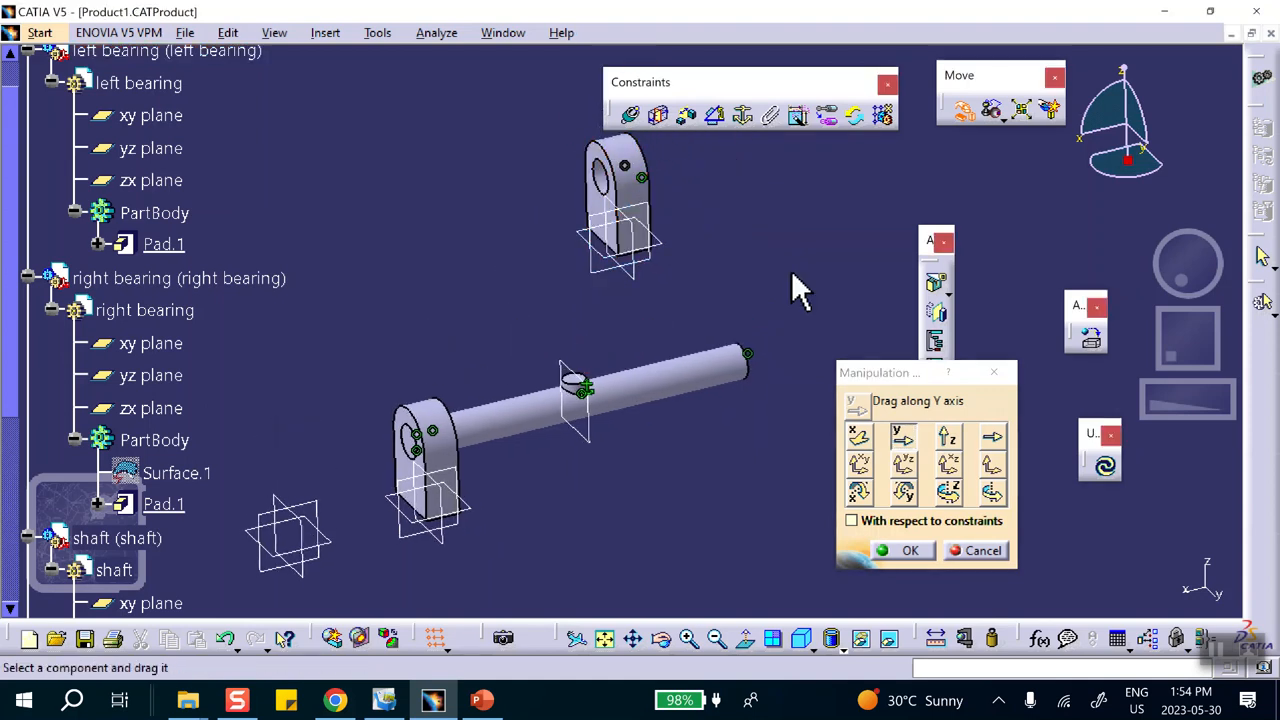
Rotate the displaced left bearing about the Y axis and update the assembly to test its constraints.
click(905, 493)
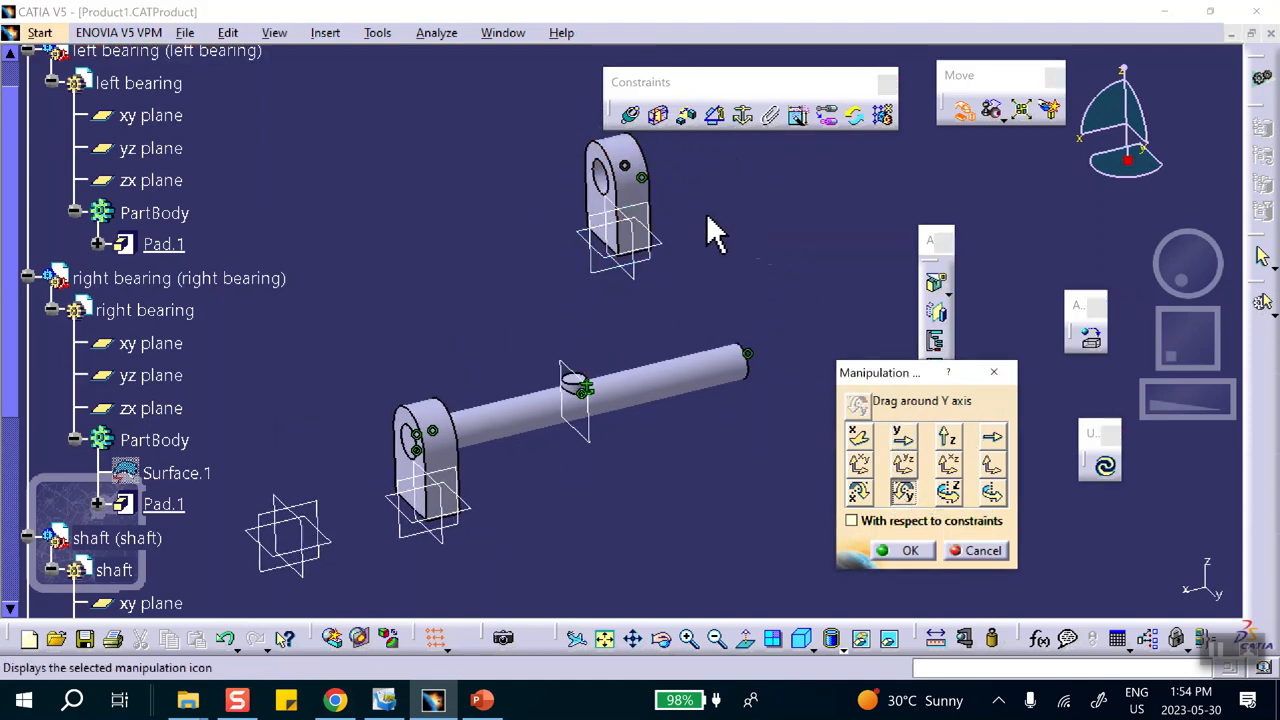
drag(657, 206, 748, 271)
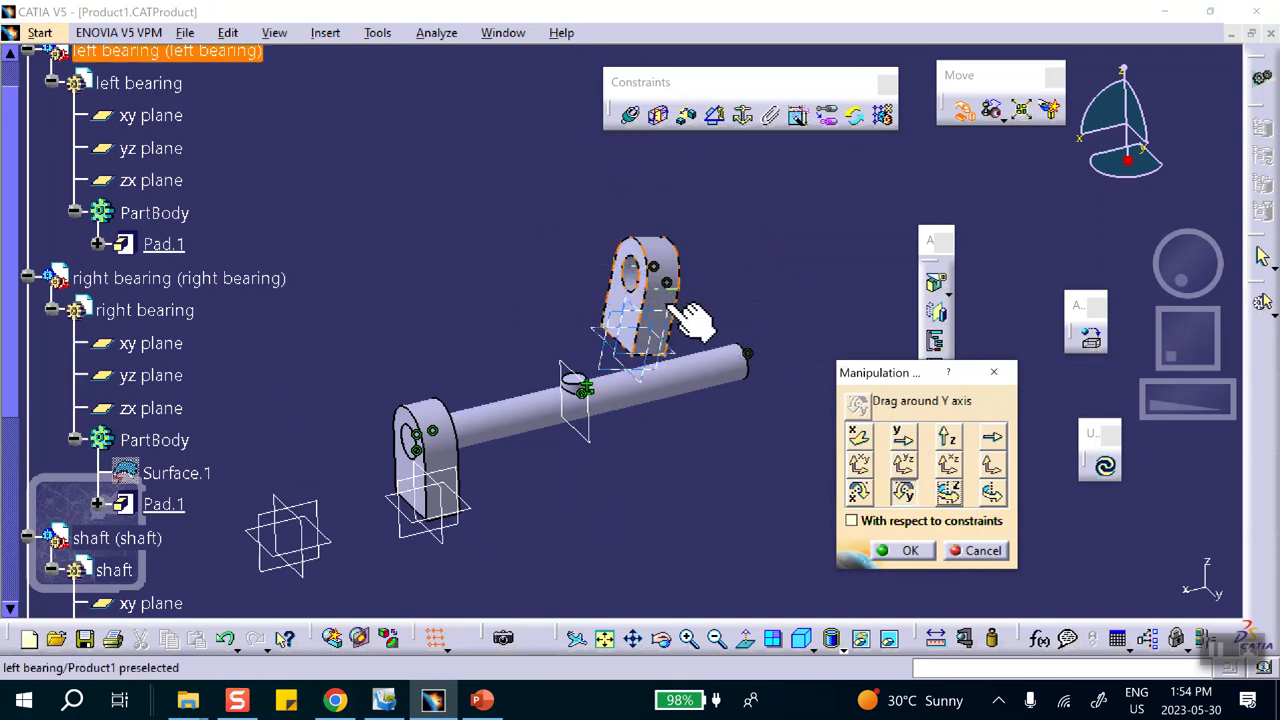
drag(660, 288, 474, 129)
middle_drag(502, 191, 569, 300)
click(909, 549)
click(1105, 468)
middle_drag(792, 325, 676, 204)
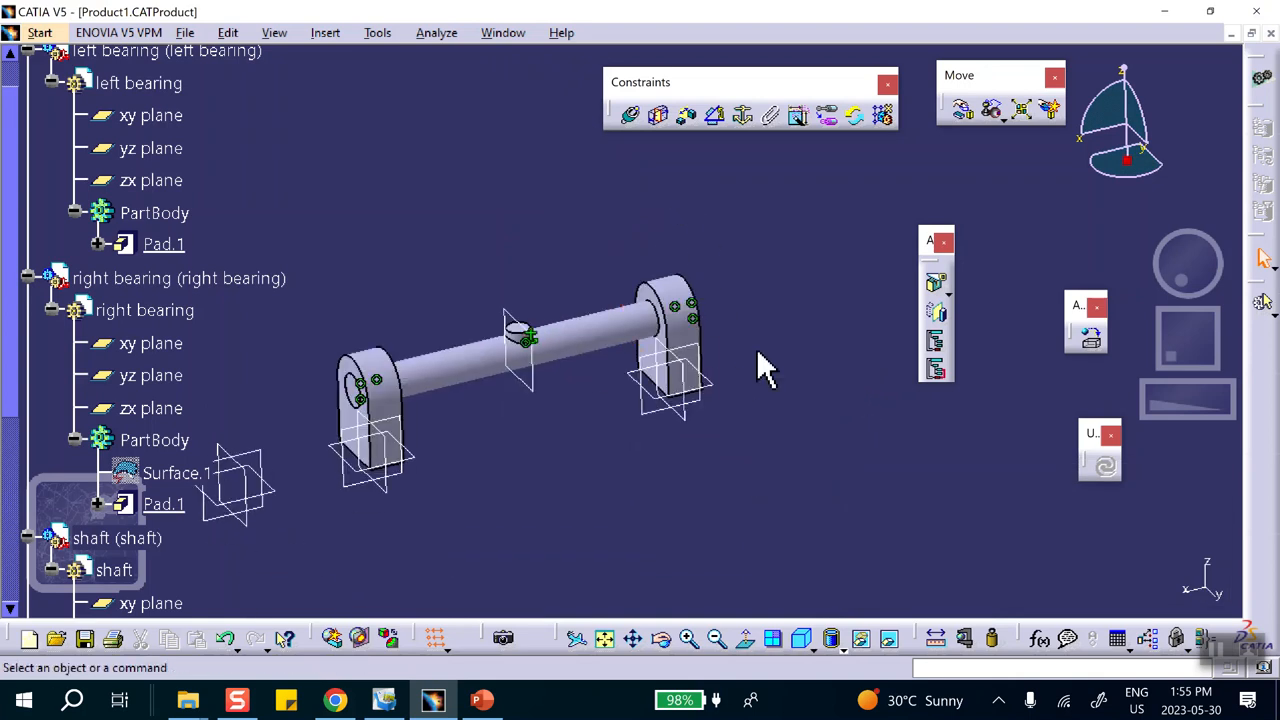
Rotate the left bearing about the Y axis and about the shaft's axis with the Manipulation tool, and update the assembly.
click(963, 110)
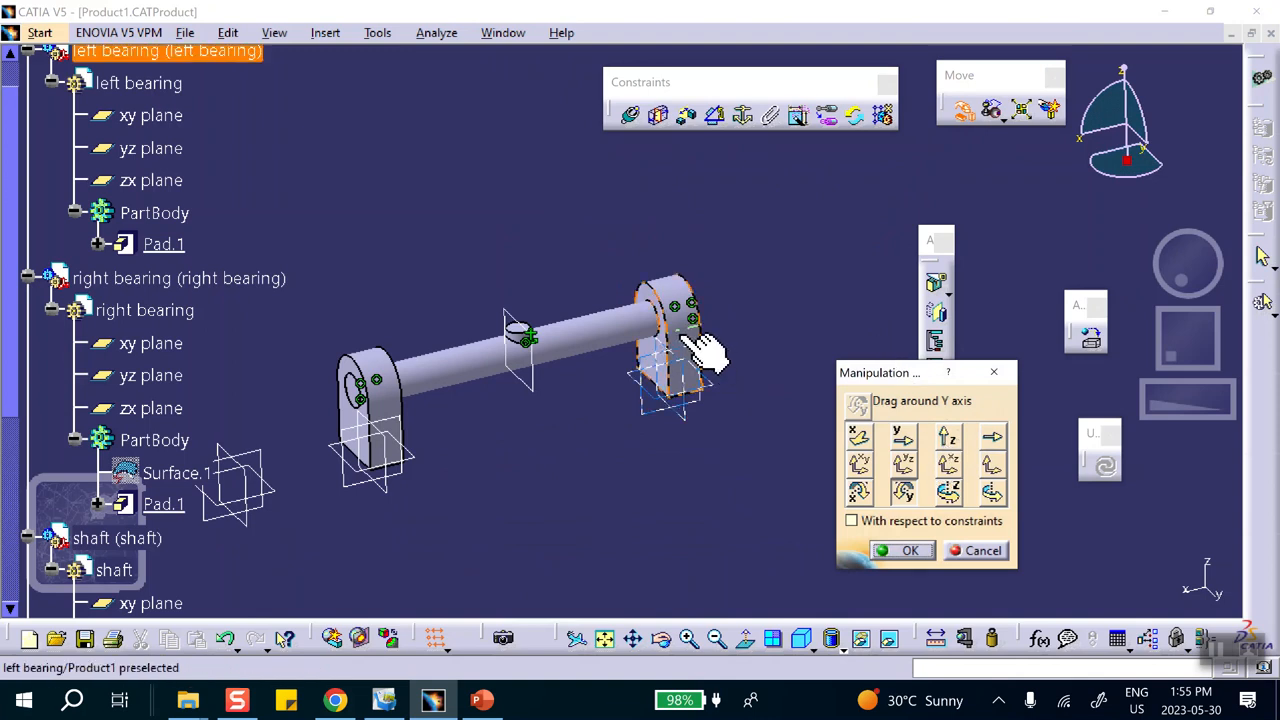
drag(680, 334, 658, 214)
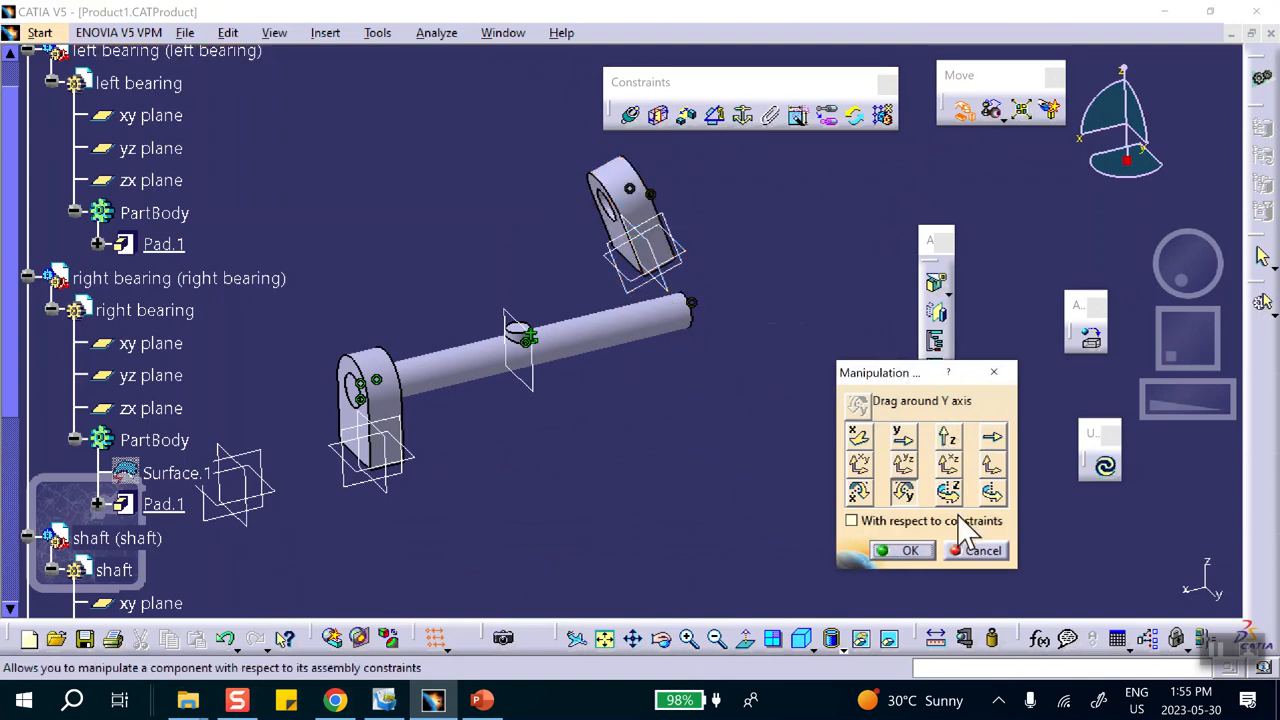
click(991, 491)
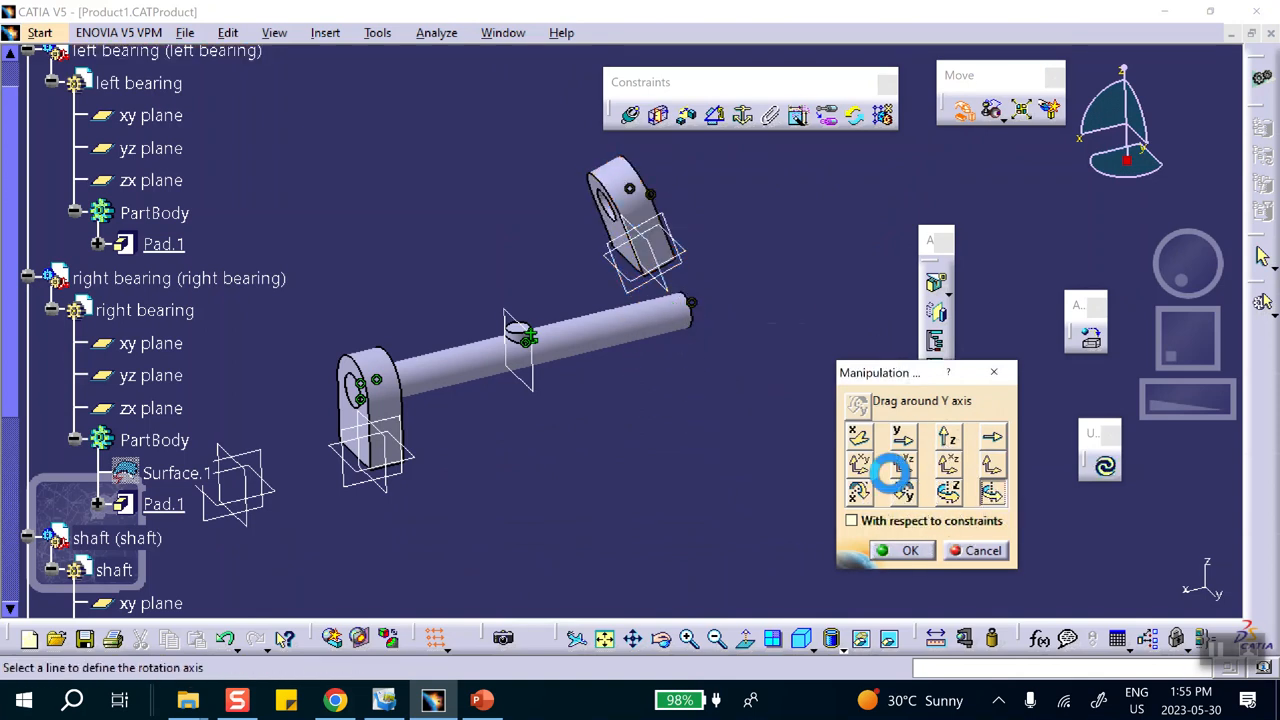
click(643, 346)
drag(680, 251, 563, 114)
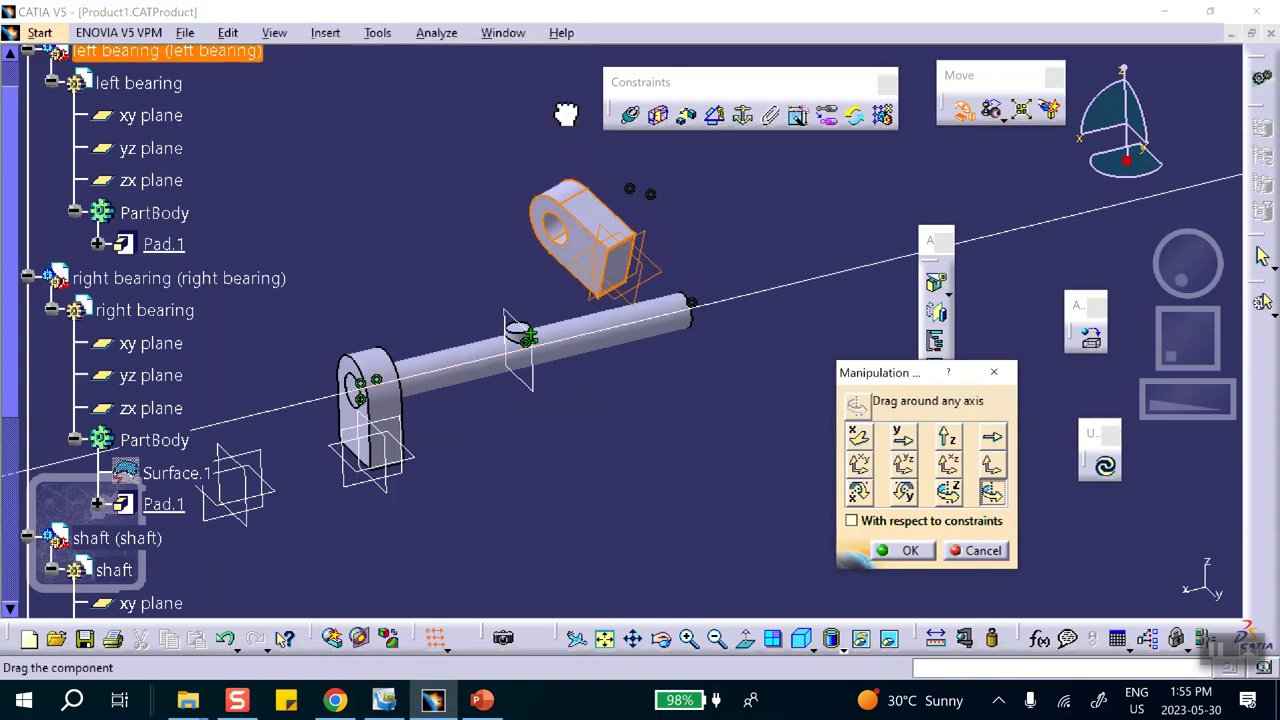
click(905, 550)
click(1105, 463)
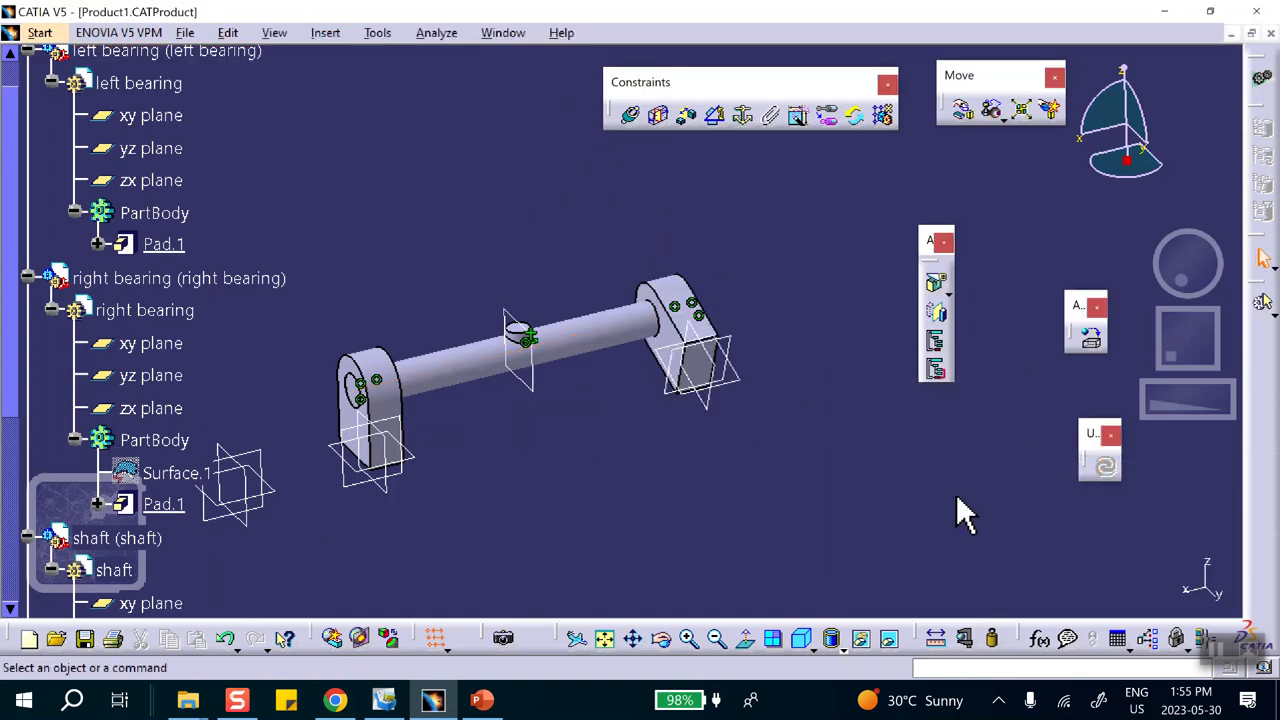
Add a 90° angle constraint between the top face of the shaft's small boss and the right bearing's flat side face.
middle_drag(775, 383, 748, 231)
middle_drag(636, 420, 680, 314)
scroll(598, 336, down, 1)
middle_drag(627, 238, 716, 282)
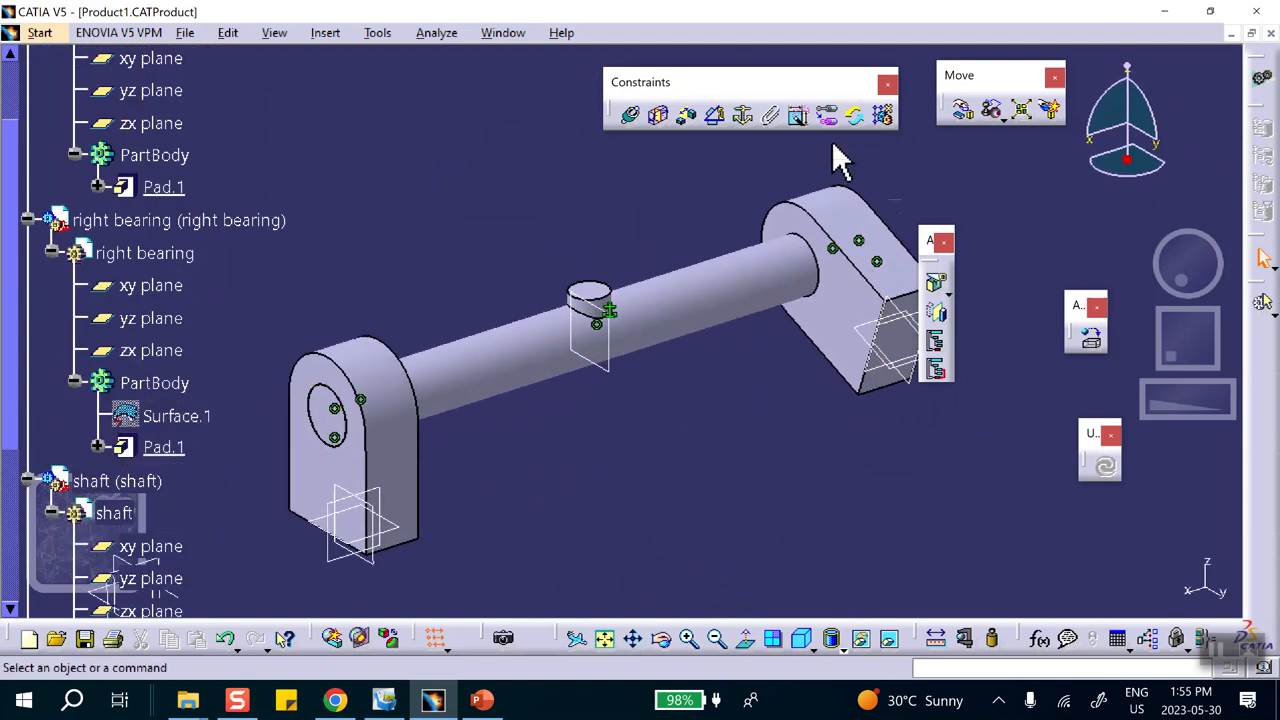
click(716, 116)
middle_drag(597, 231, 618, 142)
click(573, 257)
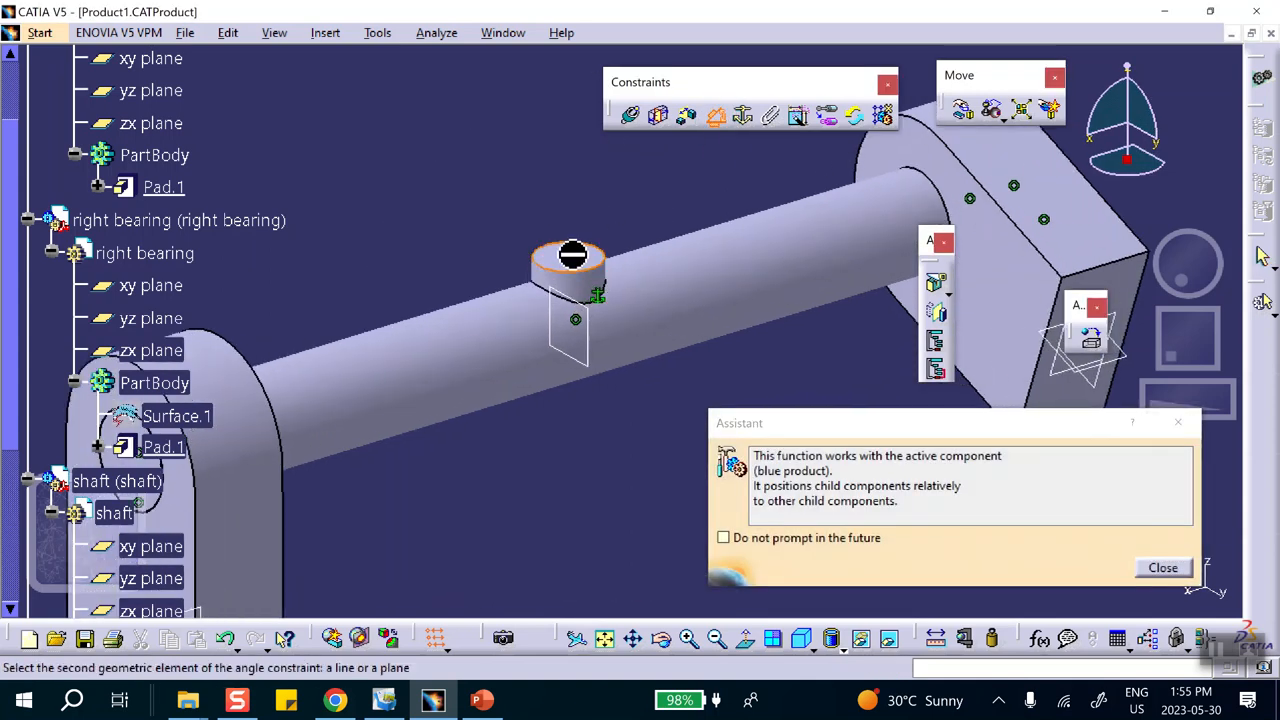
middle_drag(597, 492, 686, 294)
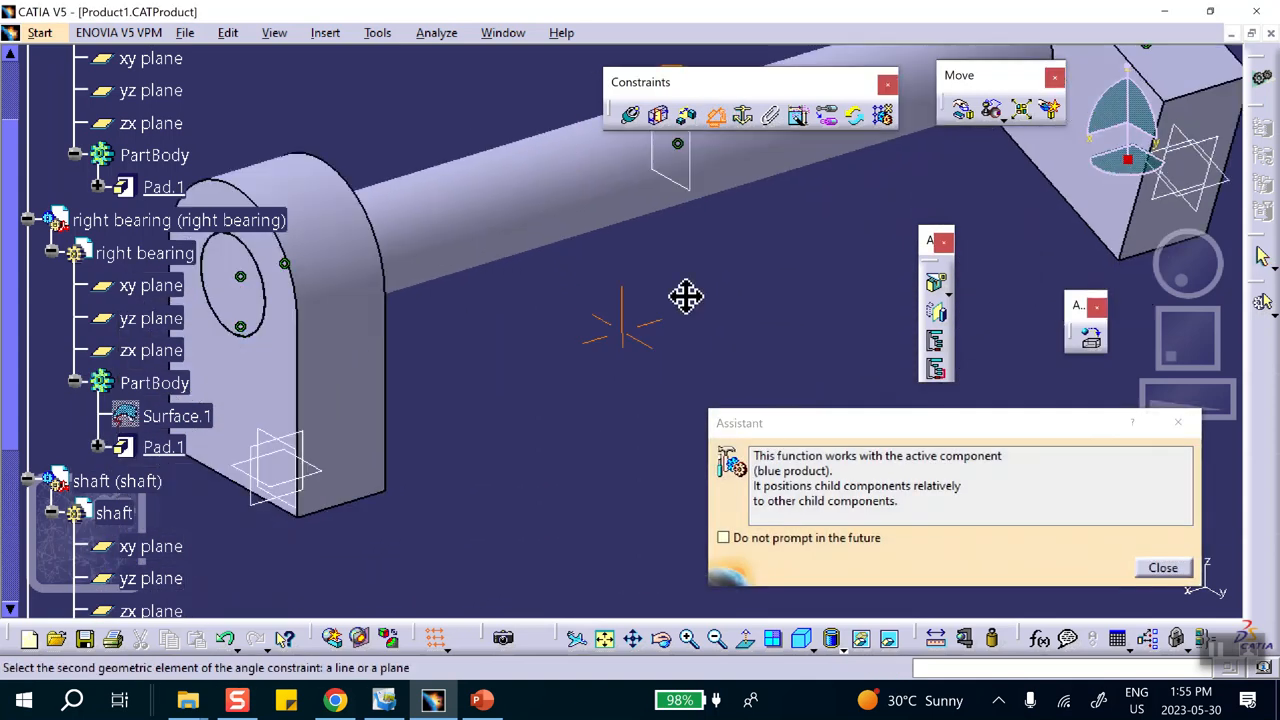
click(370, 390)
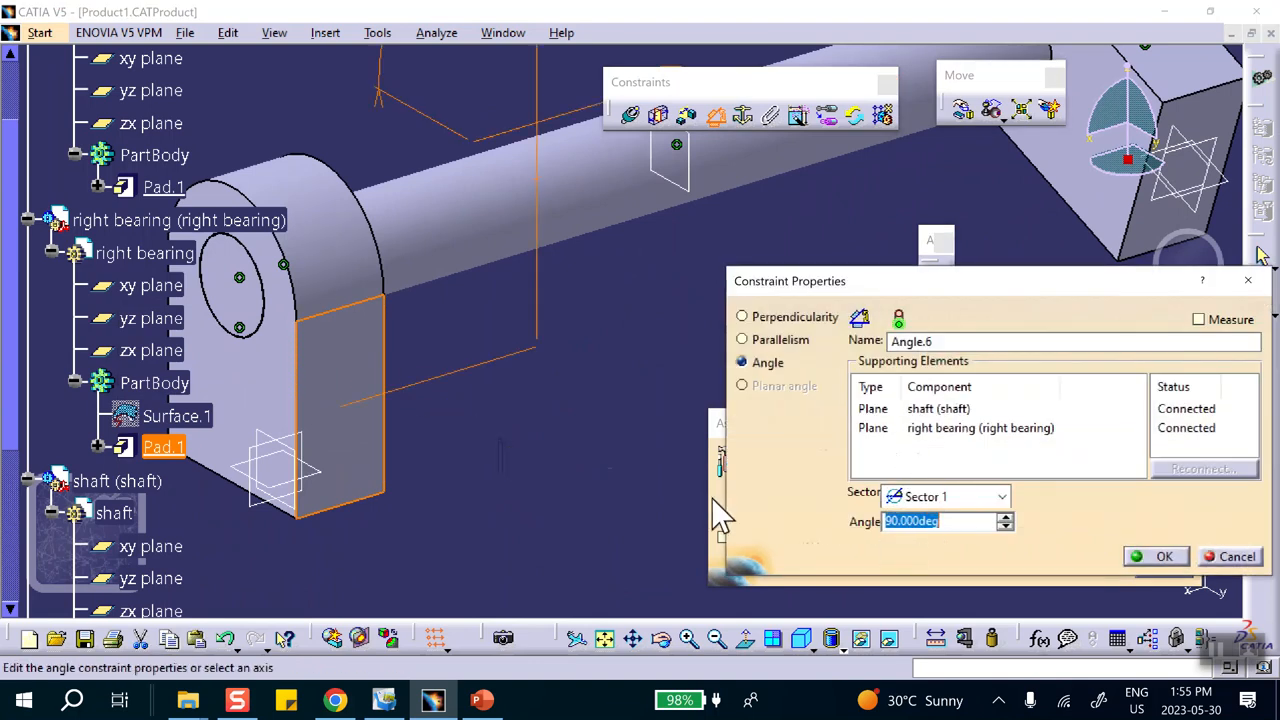
click(1166, 560)
Add an angle constraint between the shaft boss's top face and the left bearing's side face, set it to 90°, and update the assembly.
middle_drag(751, 477, 425, 575)
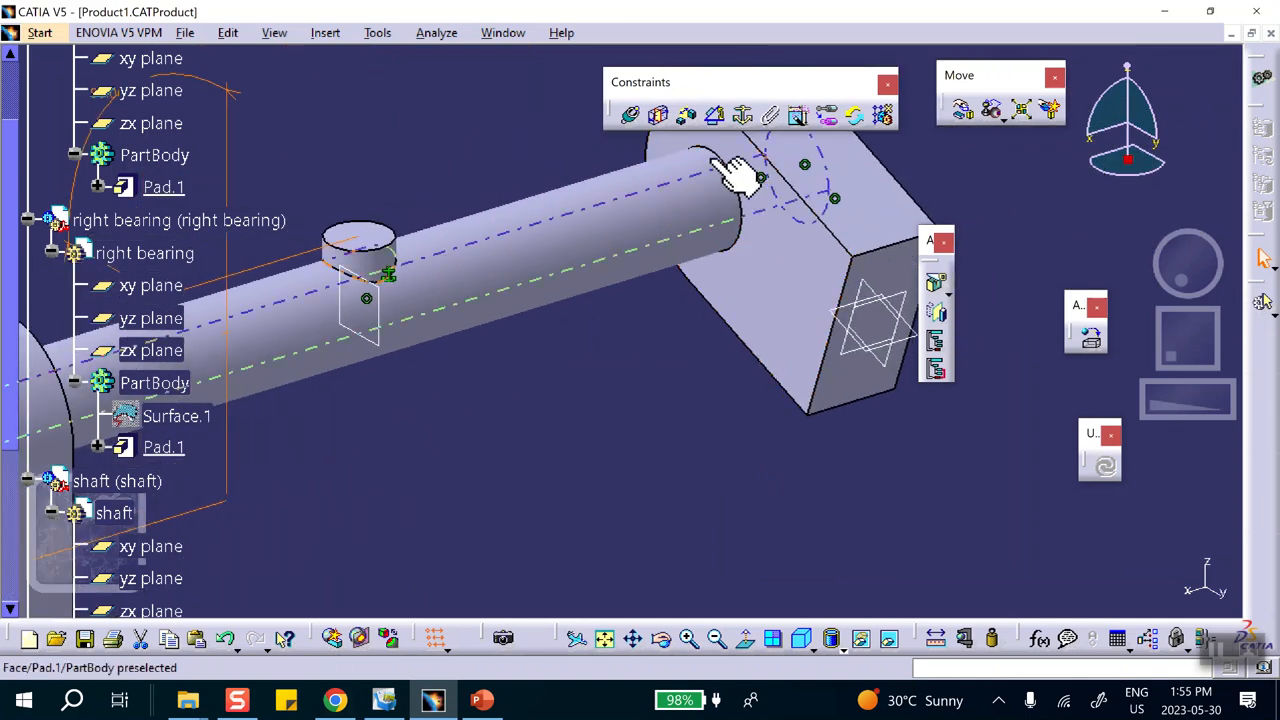
click(715, 114)
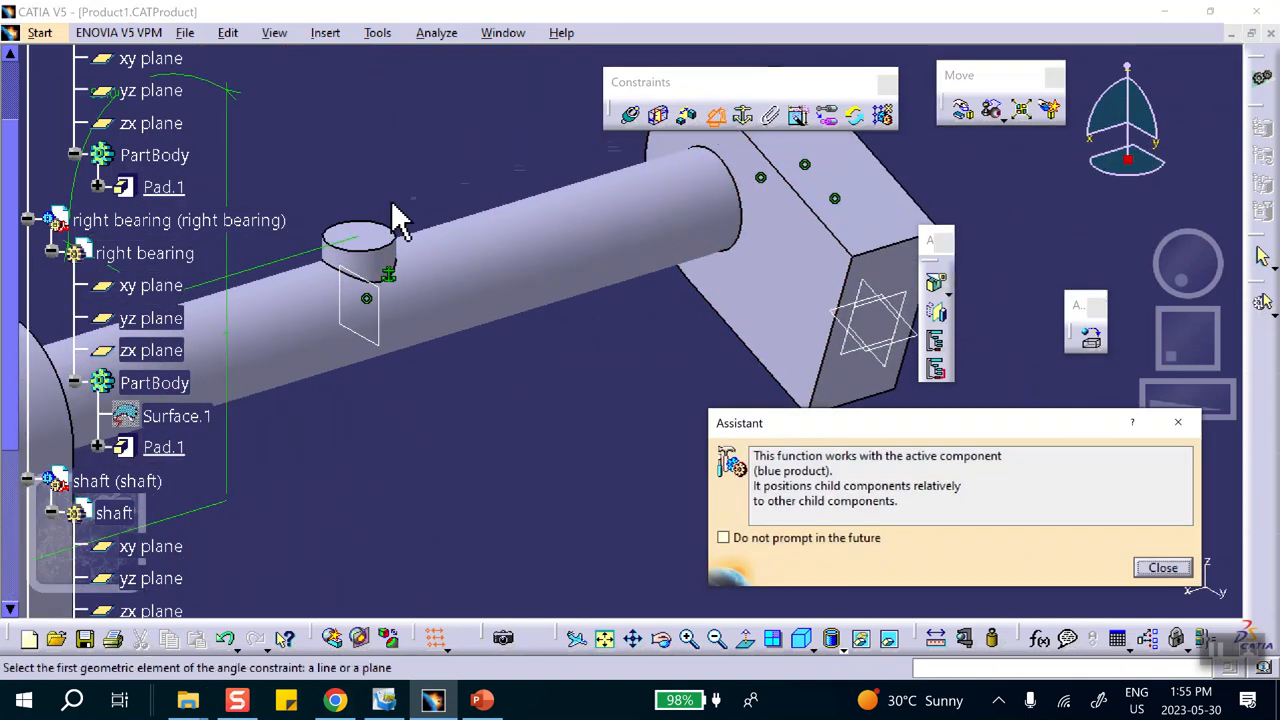
click(372, 243)
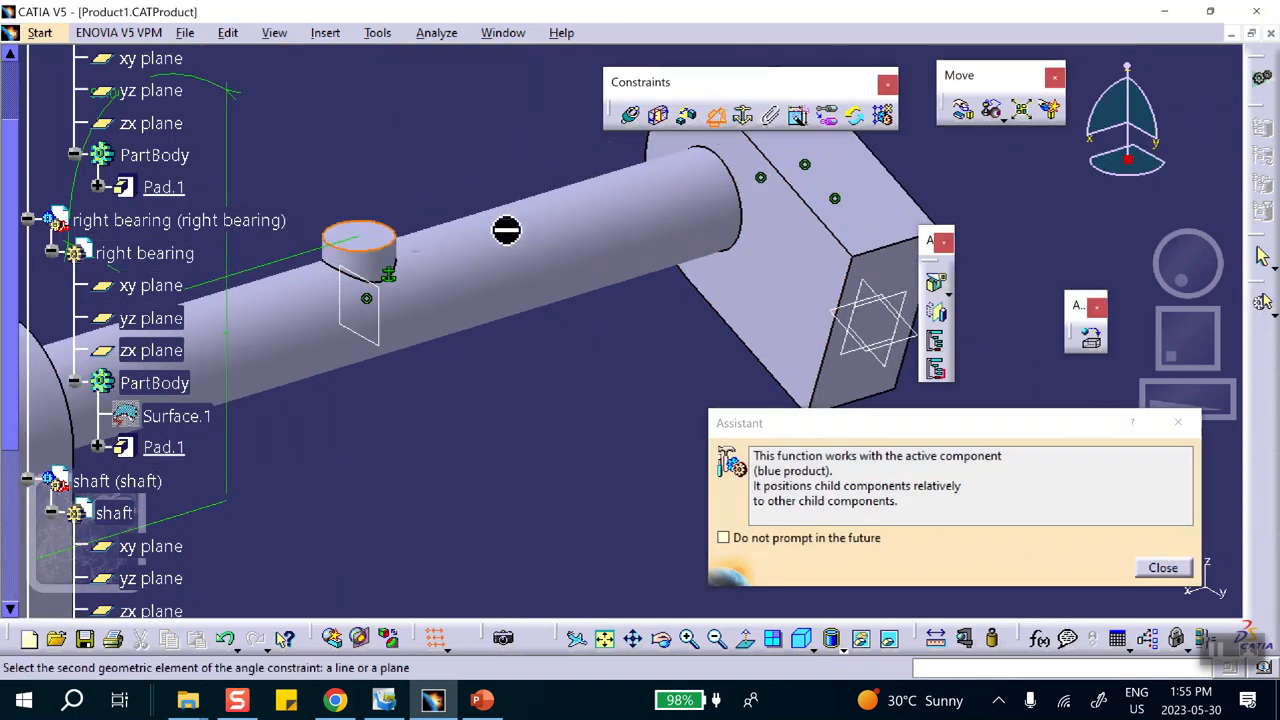
click(868, 210)
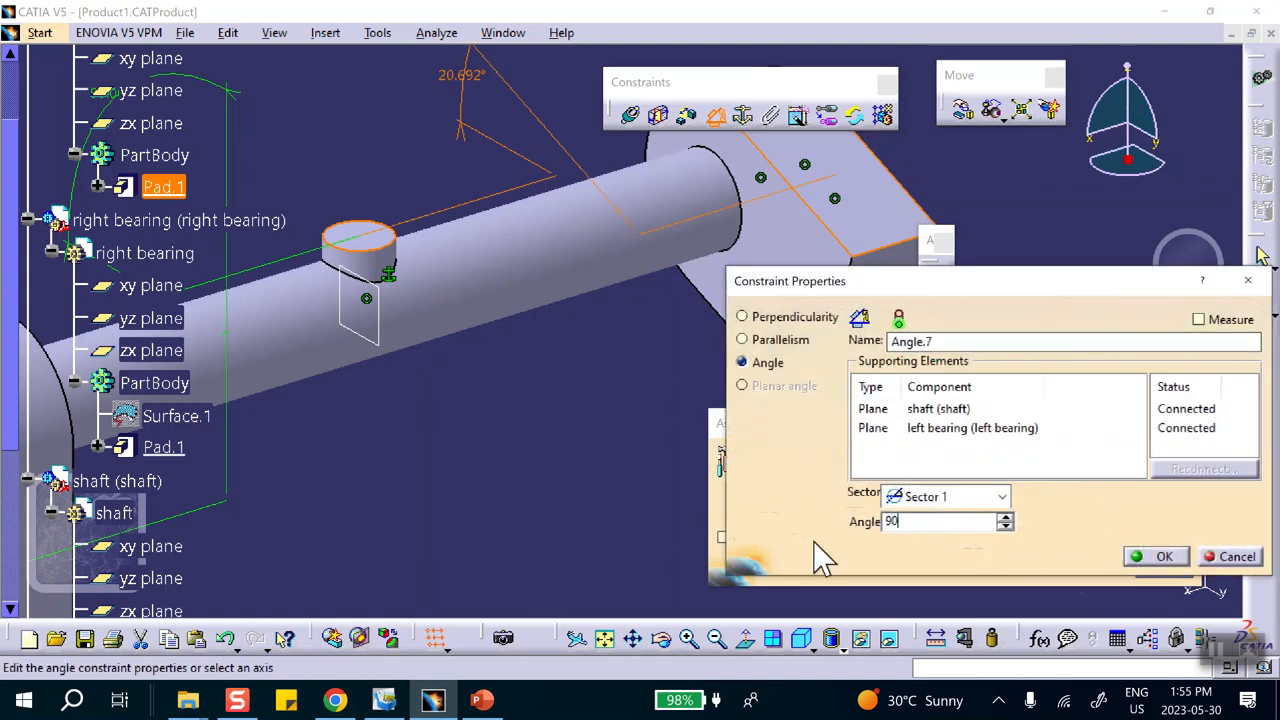
click(1162, 558)
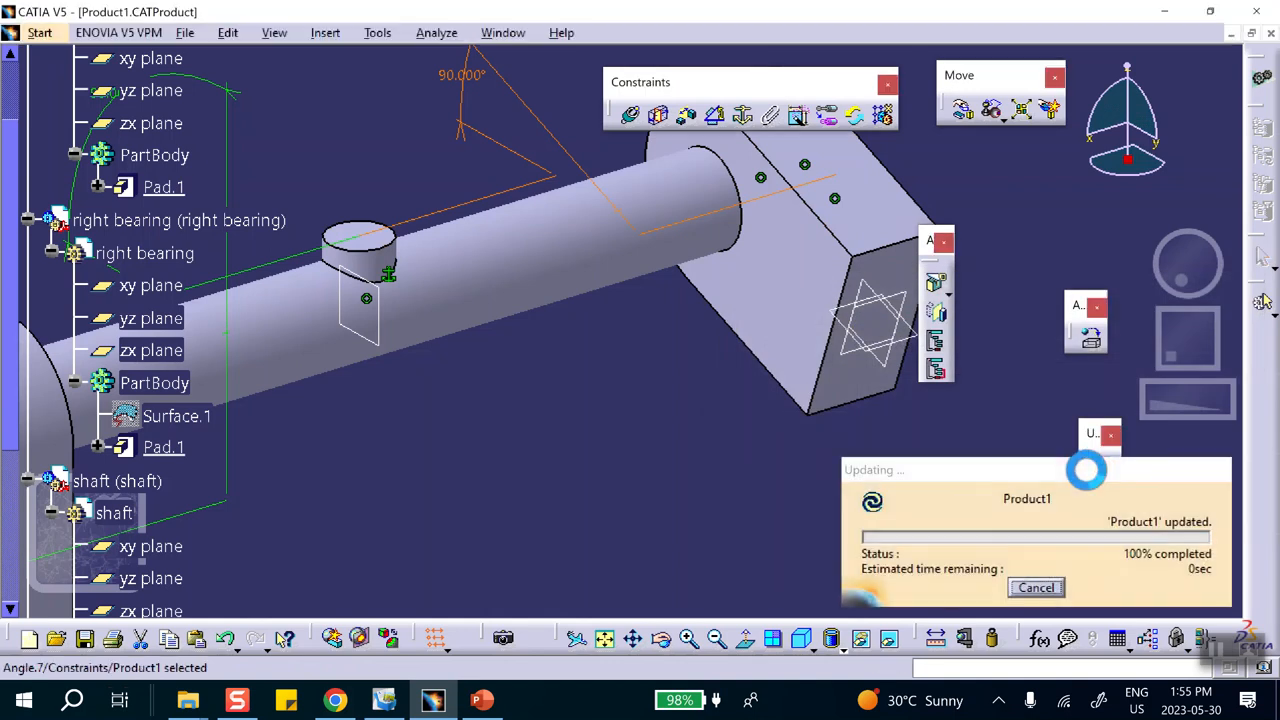
middle_drag(777, 449, 792, 255)
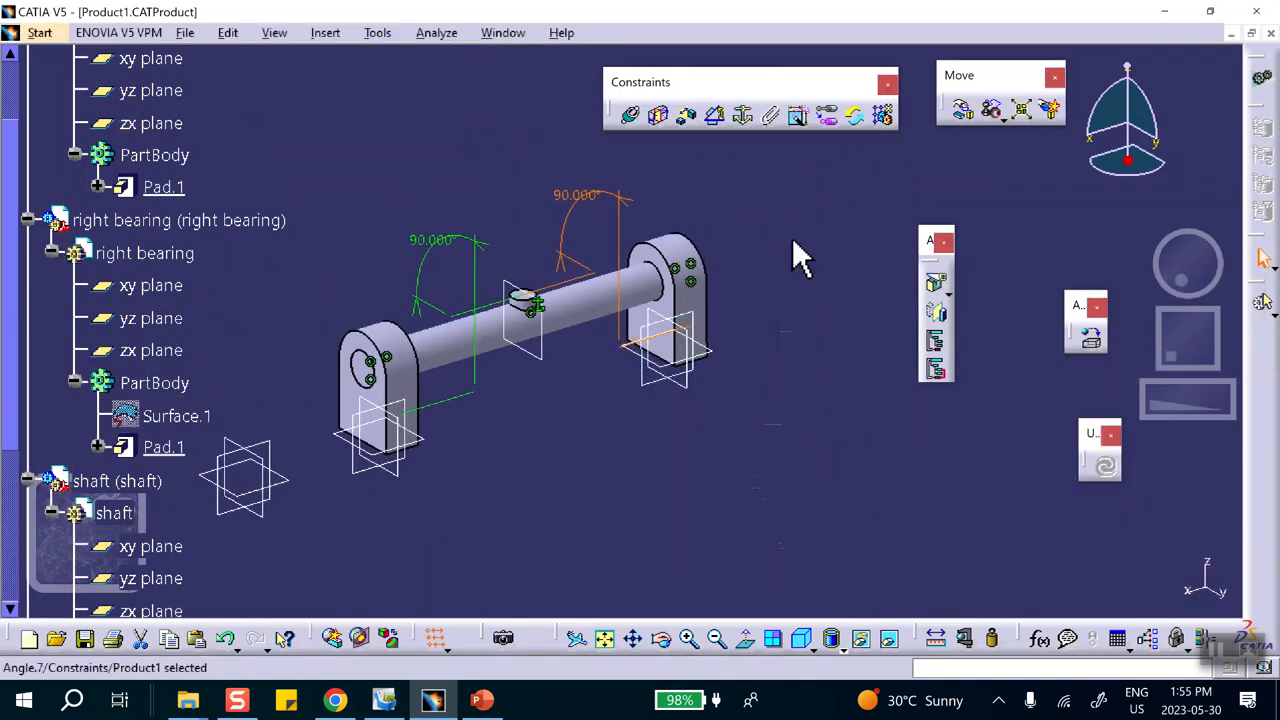
Rotate the left bearing about the shaft's axis, shift it along Y and Z with the Manipulation tool, and update the assembly.
click(961, 112)
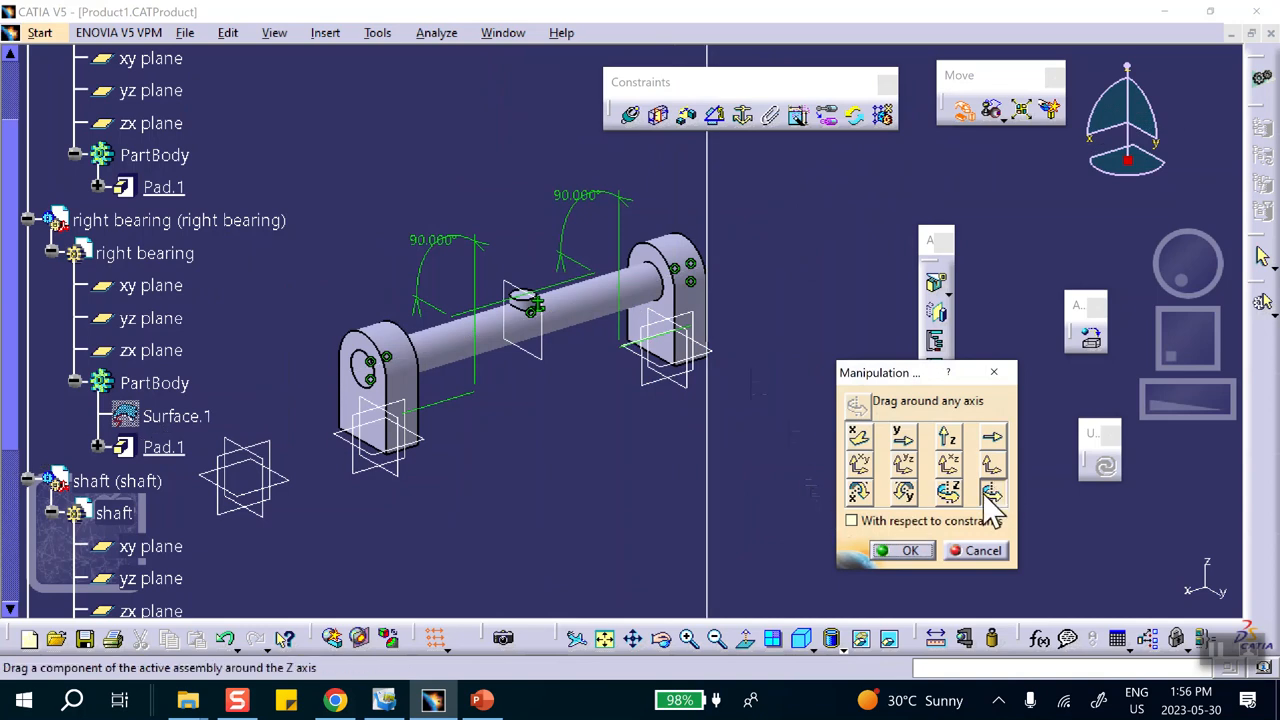
click(612, 300)
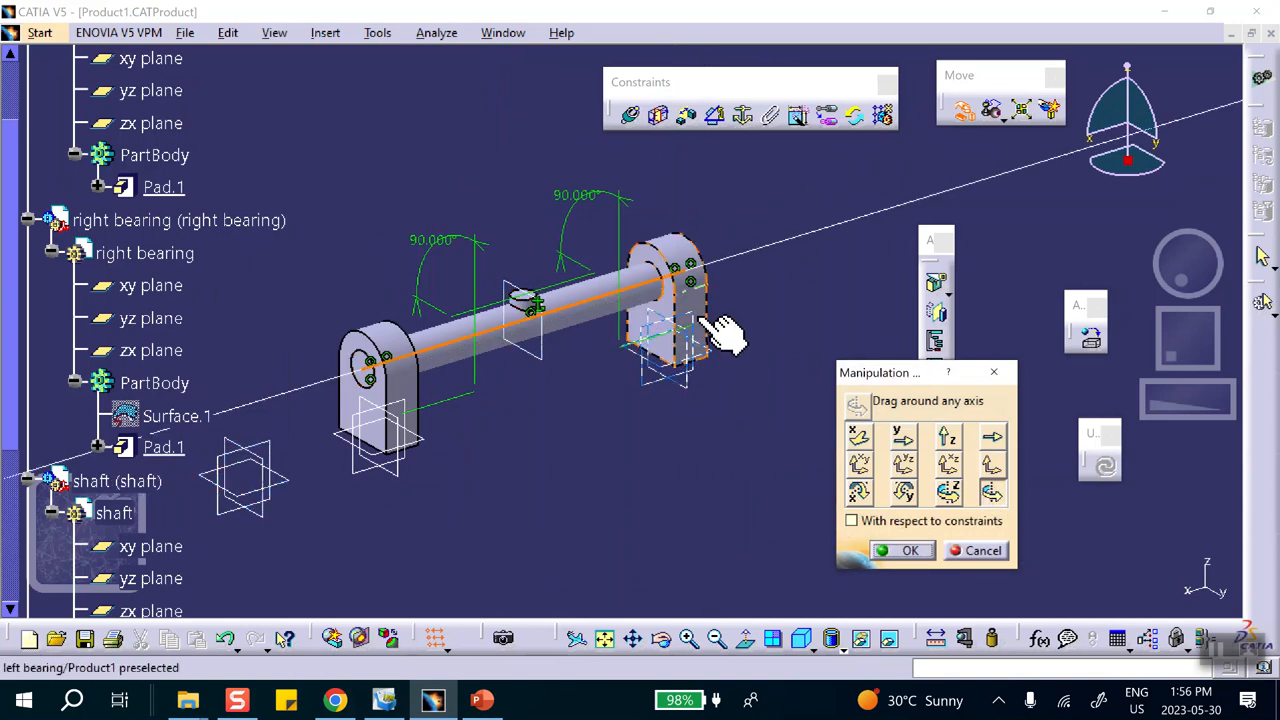
drag(729, 329, 620, 152)
click(901, 441)
click(947, 437)
click(909, 550)
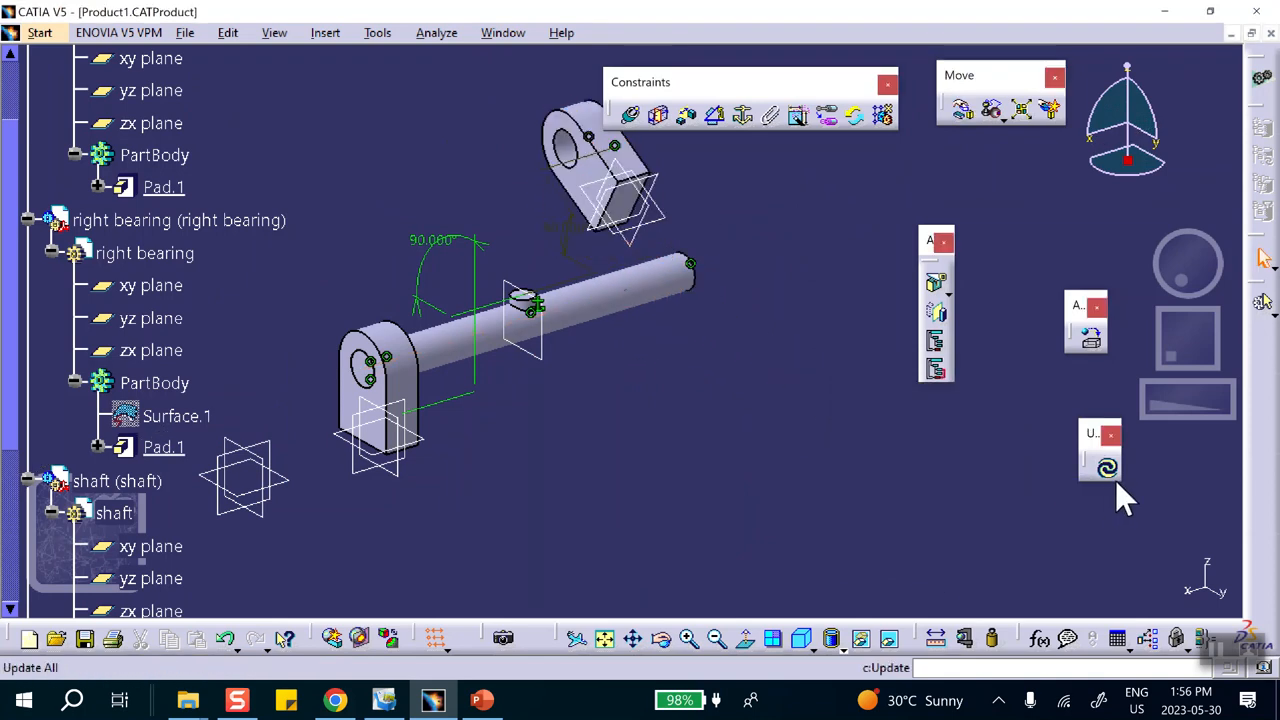
click(1110, 462)
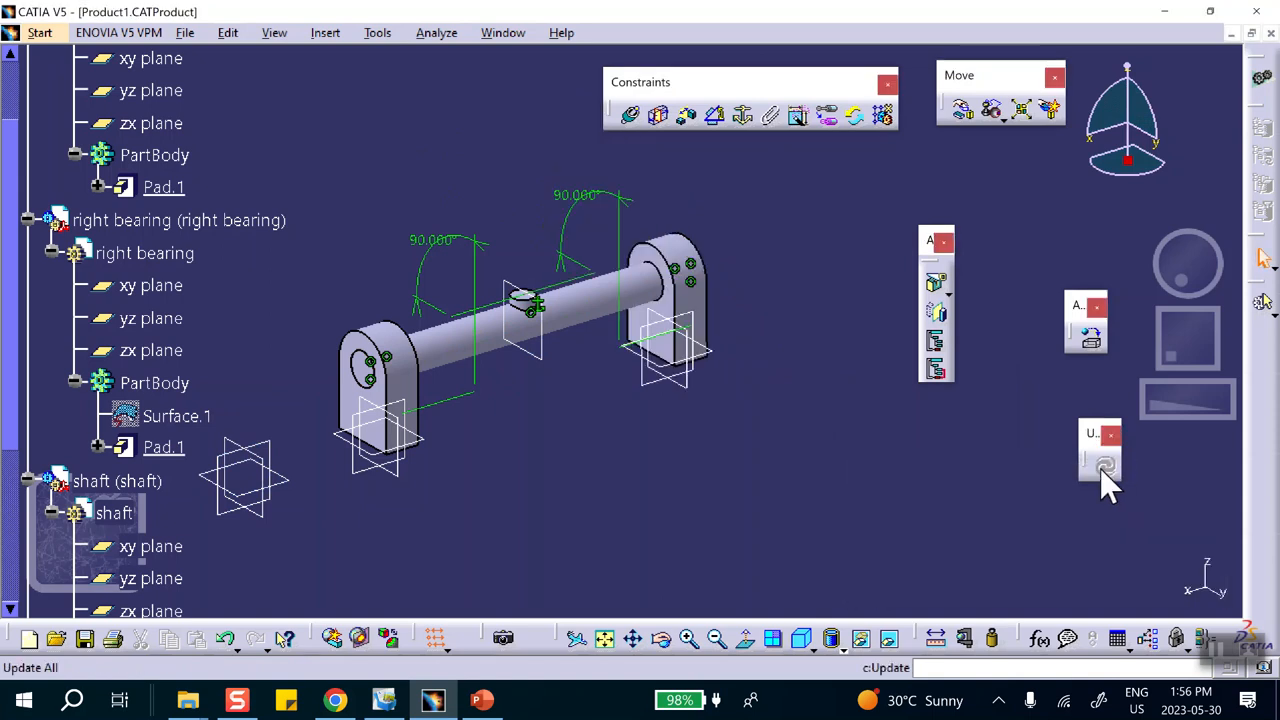
Preview a 3D explode of the whole assembly at all levels, and cancel it to restore the assembled positions.
middle_drag(698, 490, 756, 505)
scroll(320, 400, down, 5)
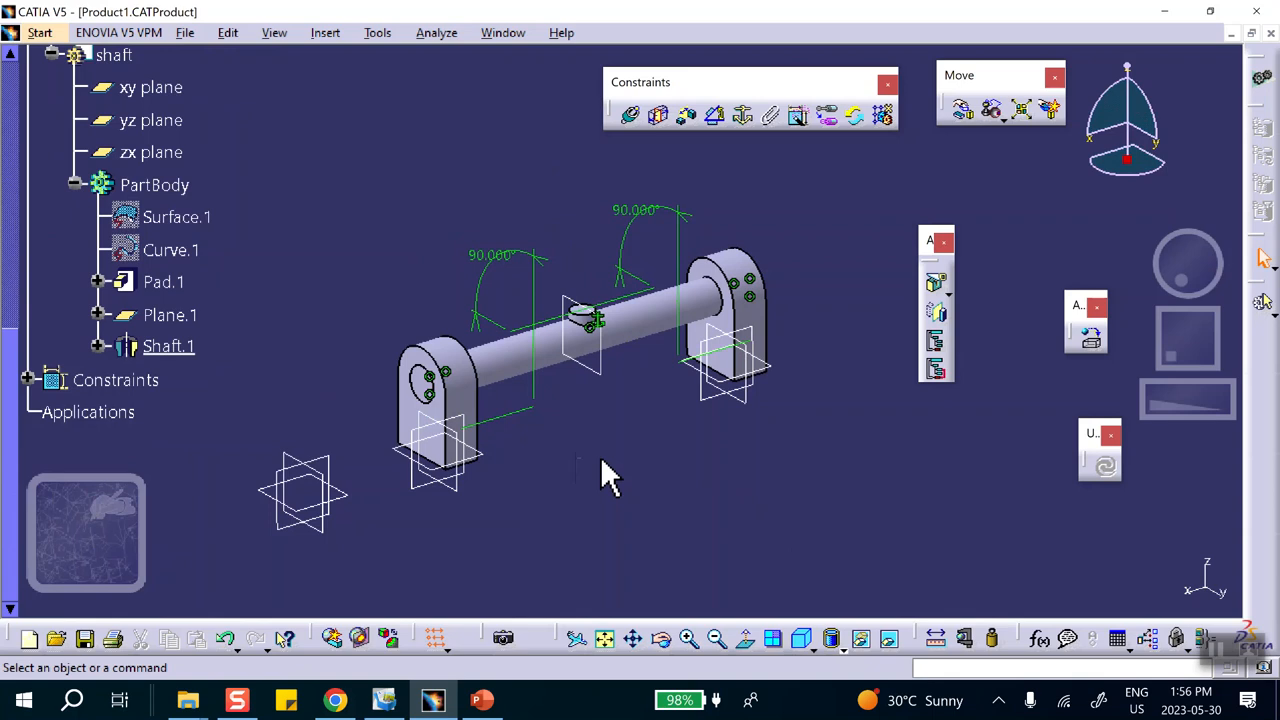
middle_drag(583, 197, 557, 259)
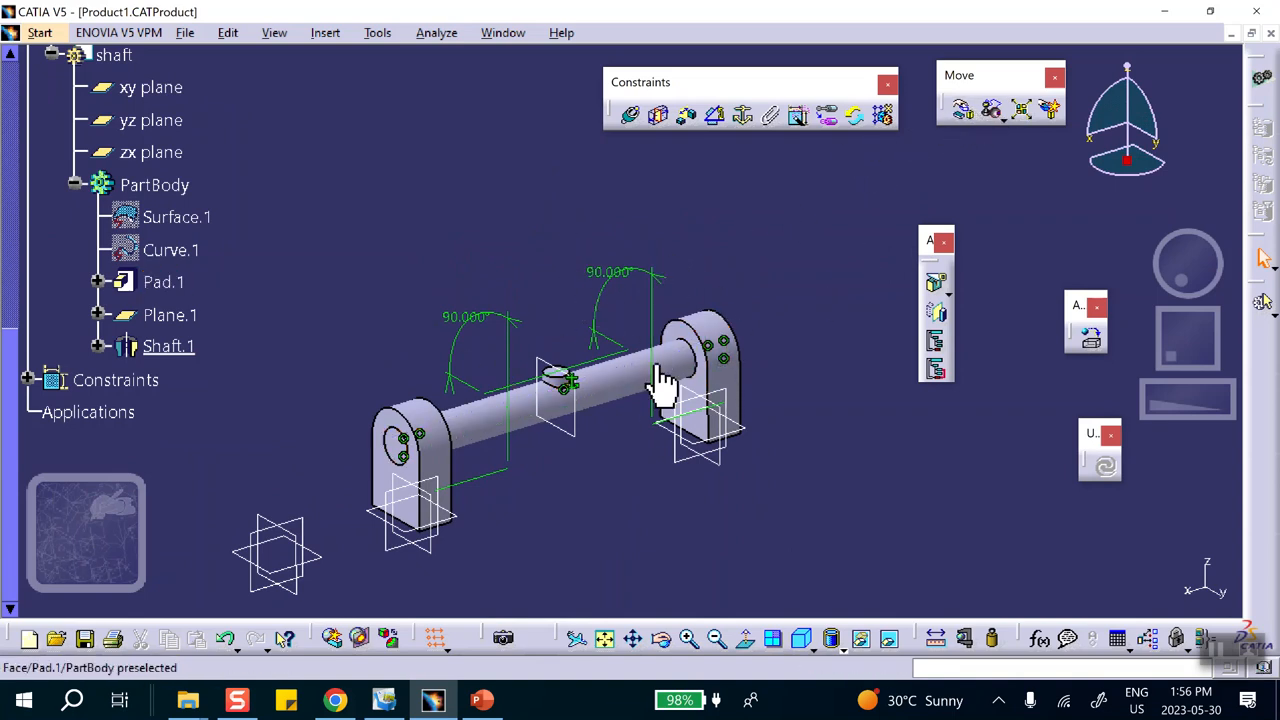
click(1020, 108)
click(1112, 592)
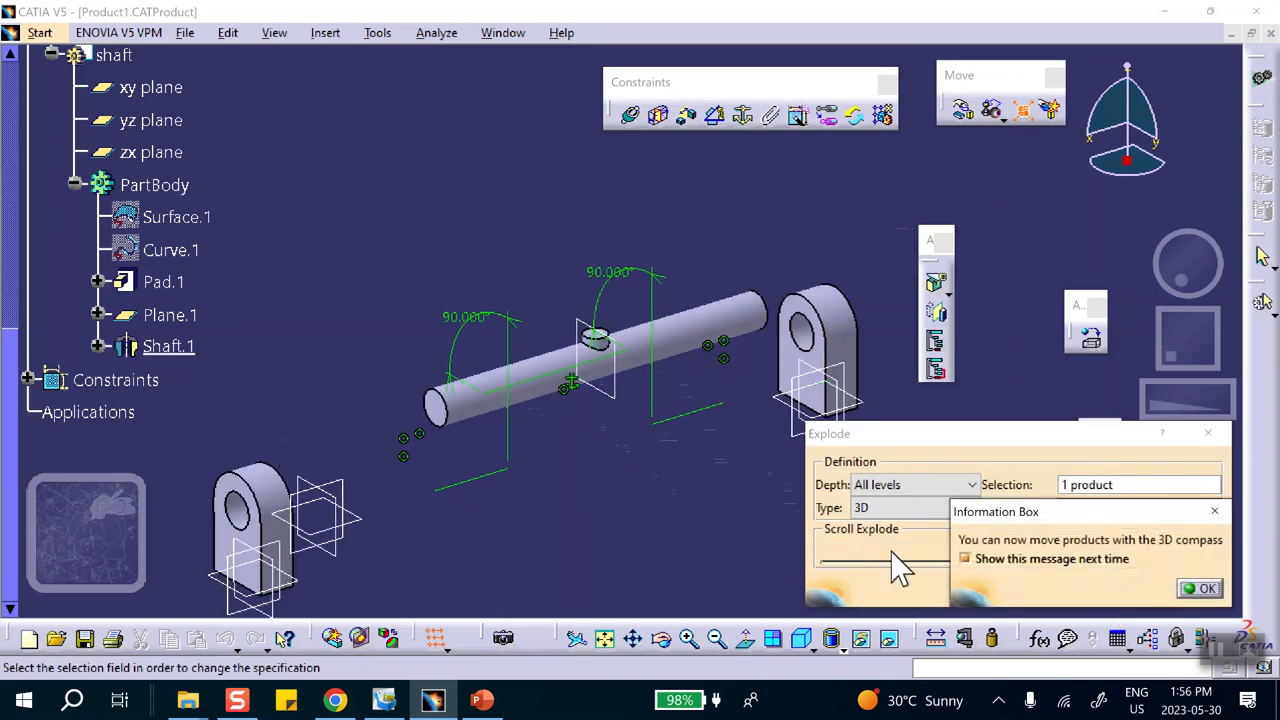
click(1202, 589)
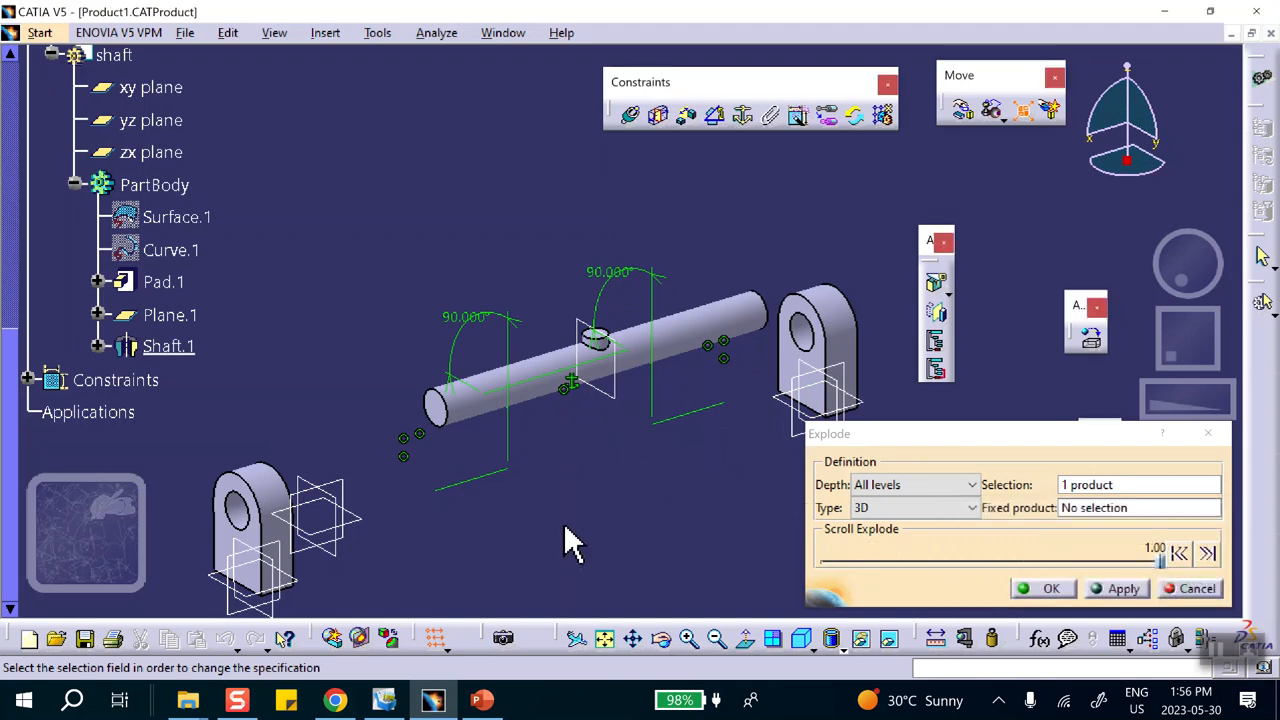
click(1058, 592)
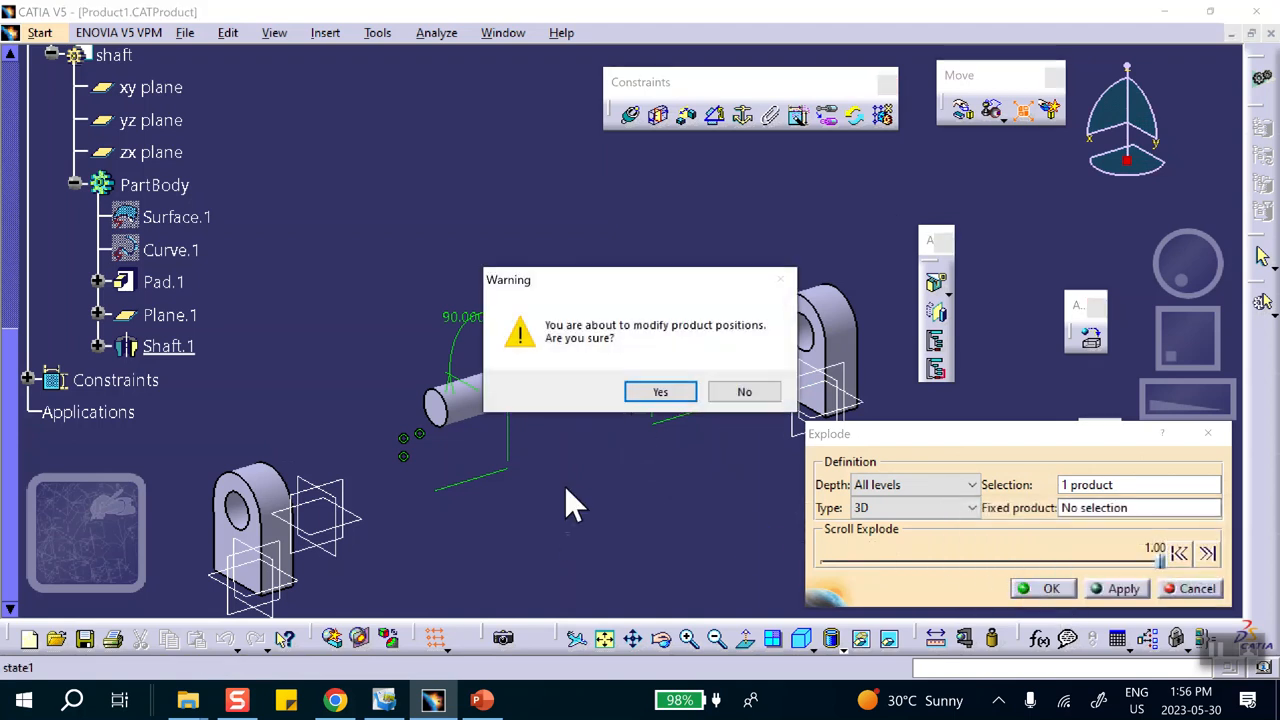
click(662, 392)
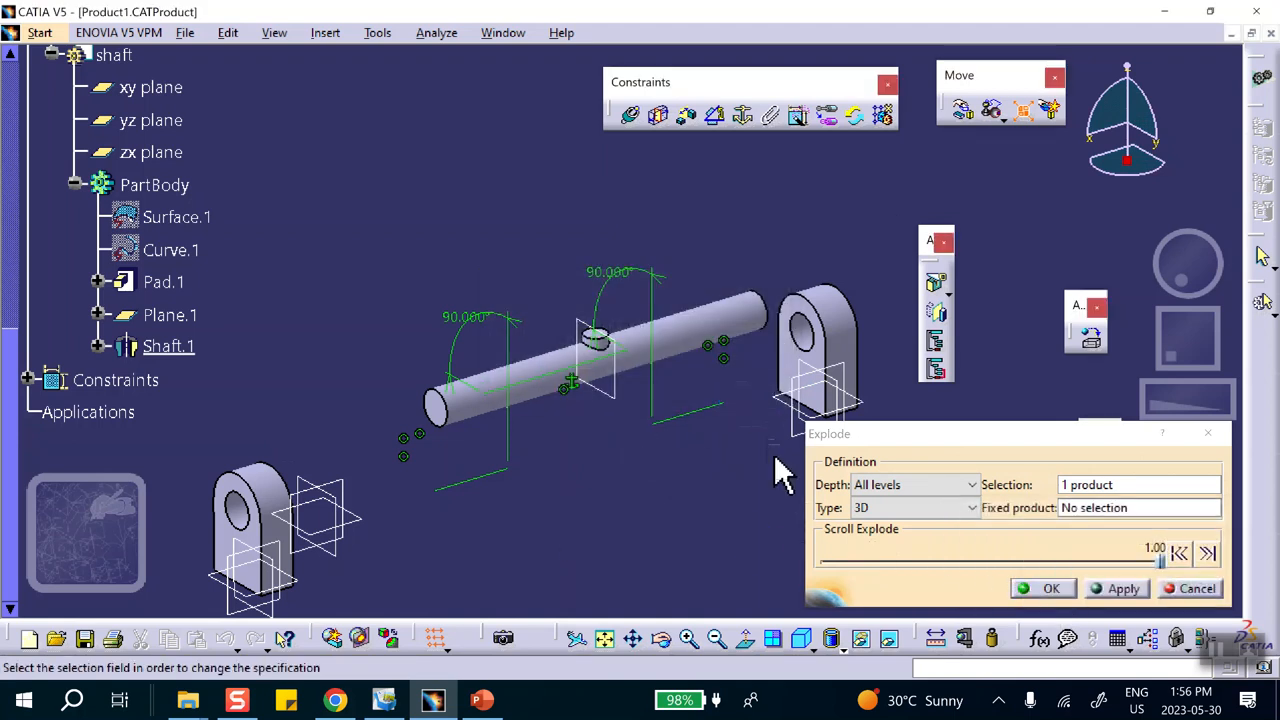
click(1190, 590)
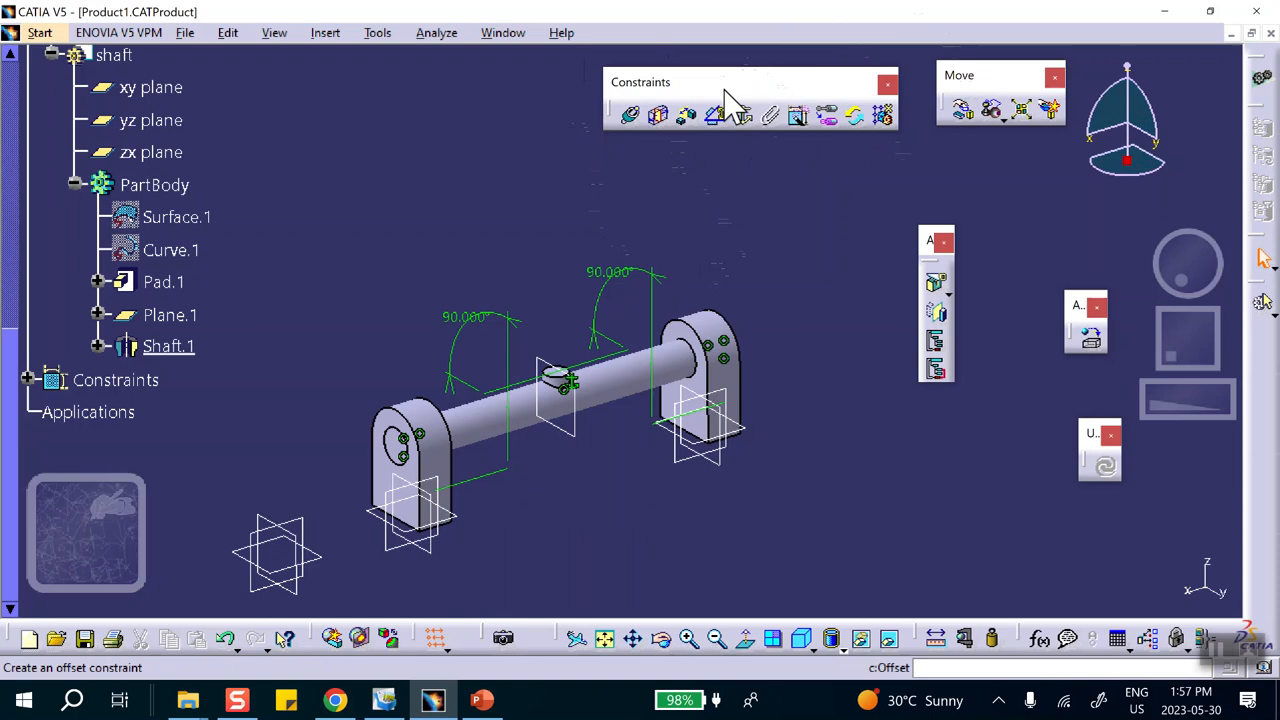
Reposition the floating Constraints toolbar closer to the assembly.
drag(723, 88, 643, 108)
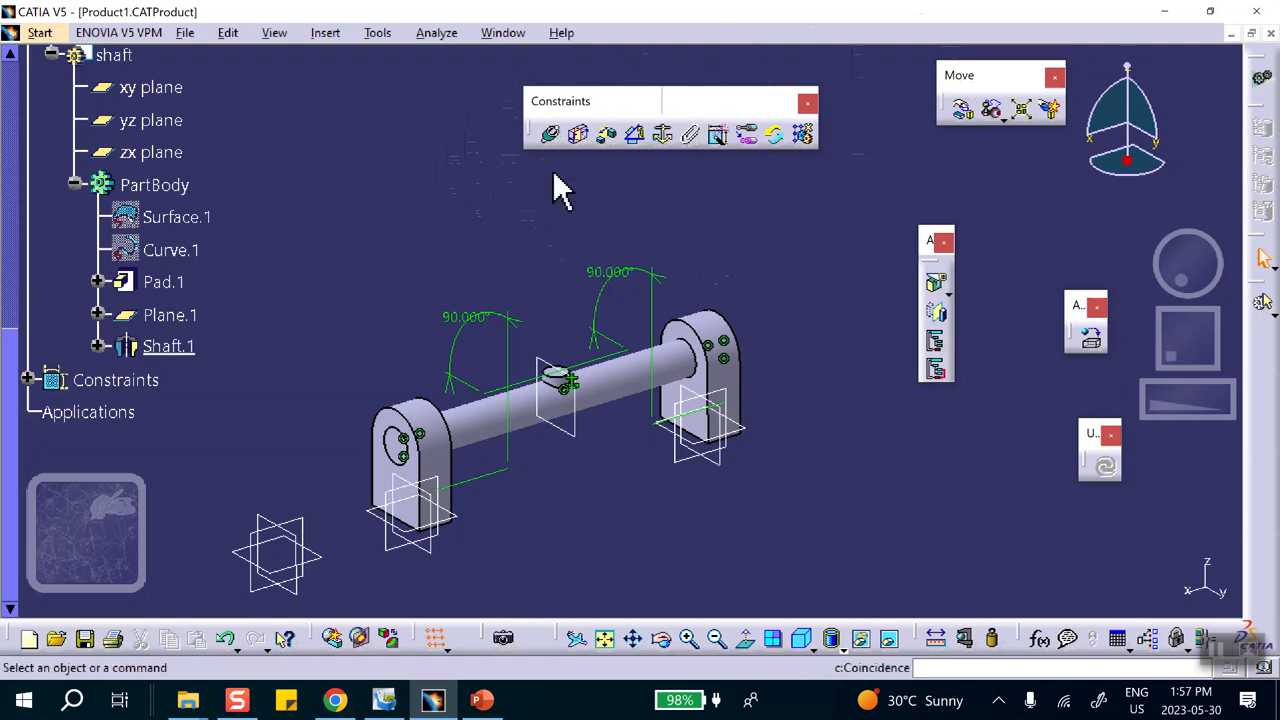
mouse_move(1215, 668)
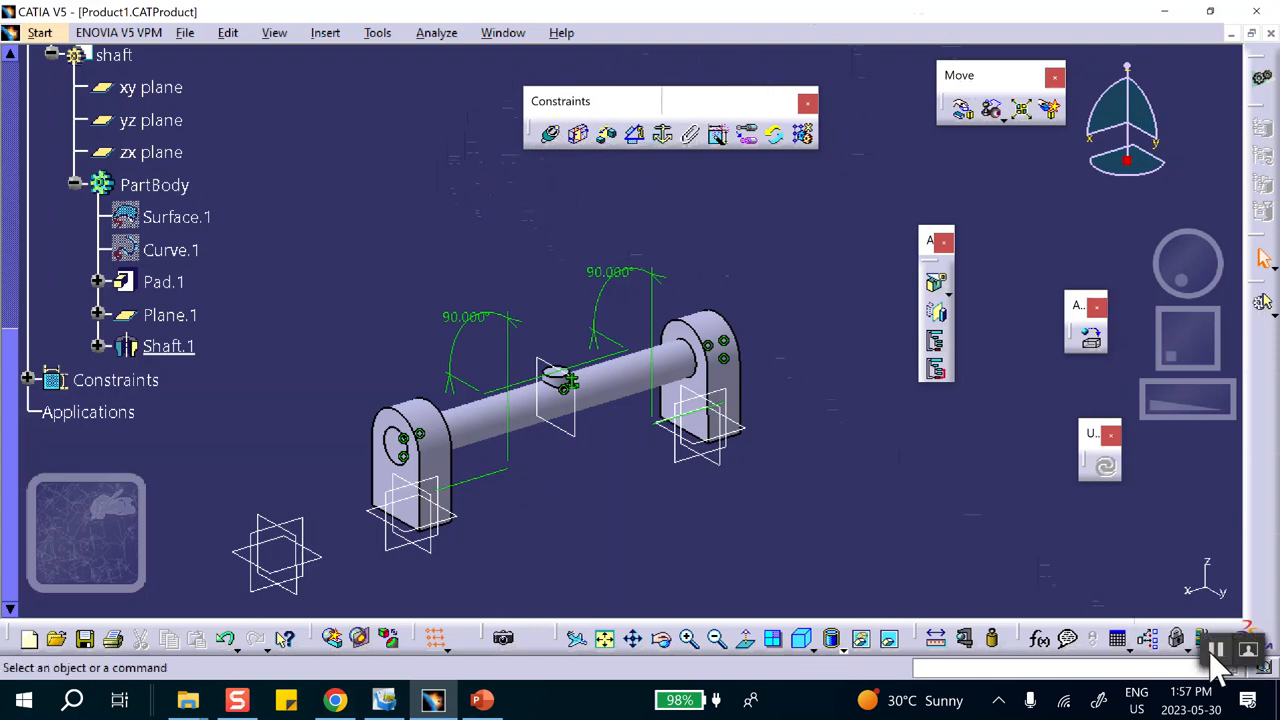